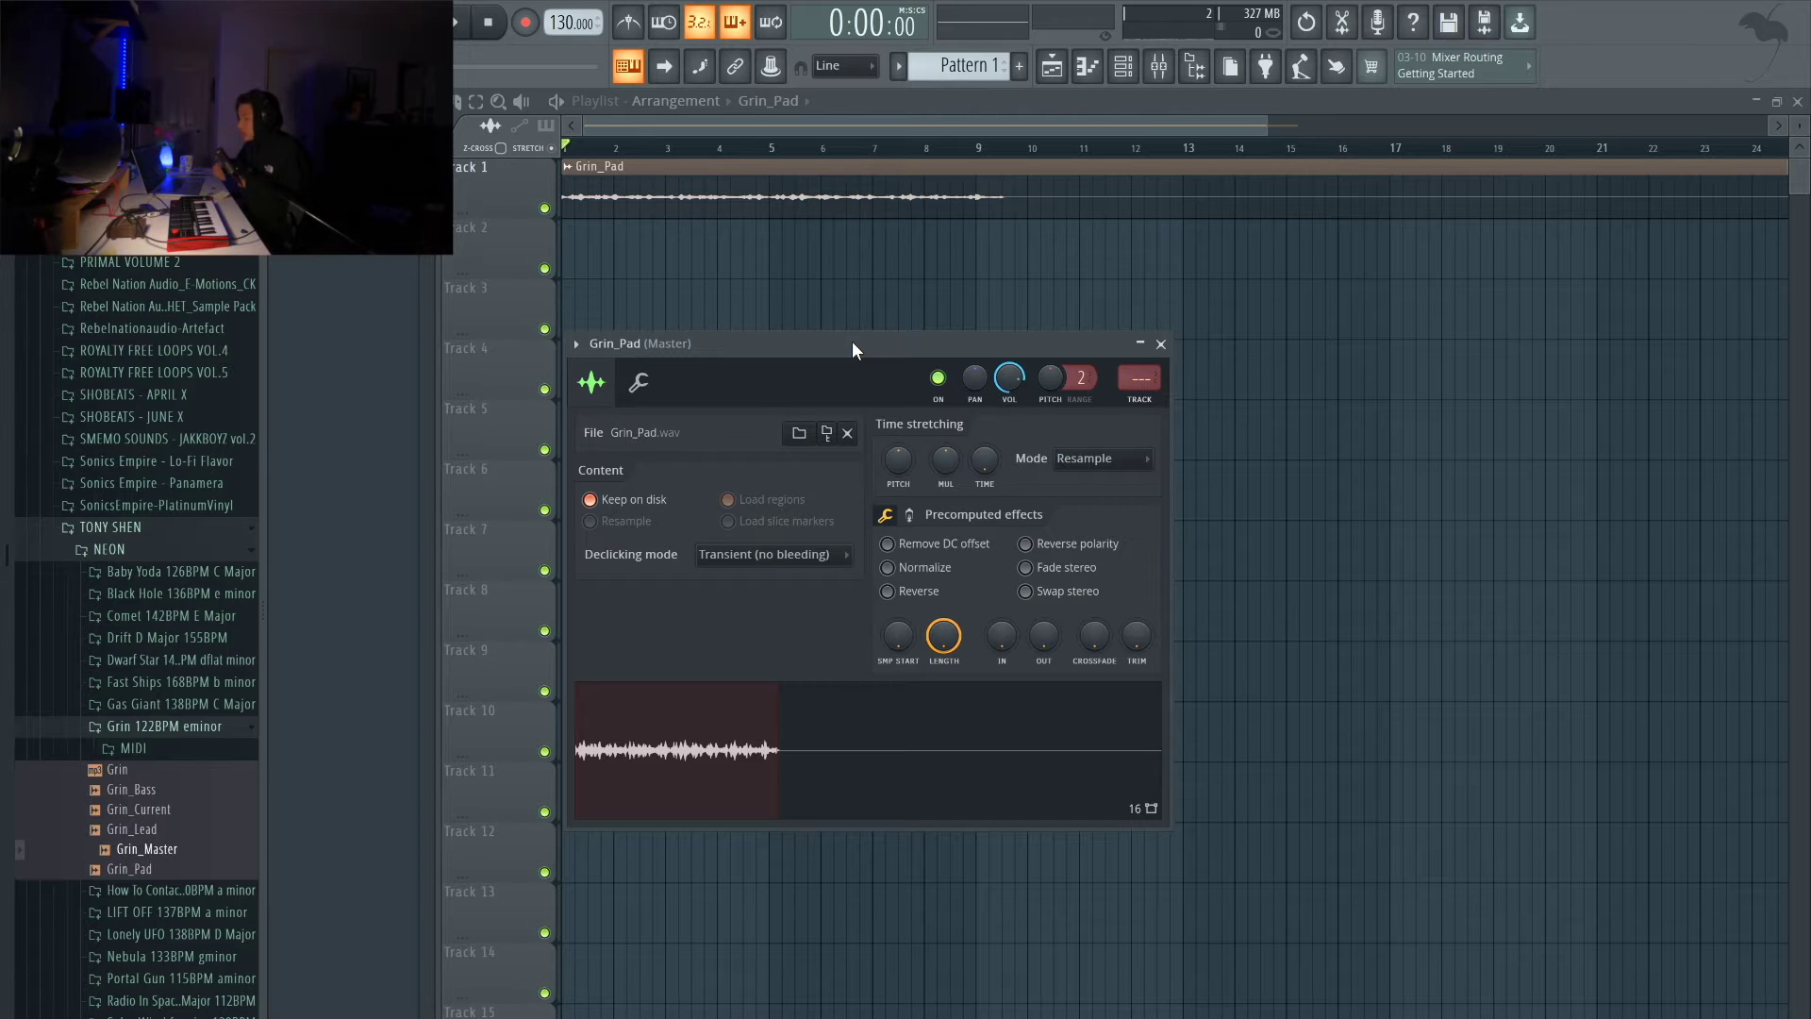
# Step: Preview the Grin_Master and Grin_Pad samples from the browser and play the Grin_Pad clip in the playlist
pyautogui.moveTo(195, 845); pyautogui.dragTo(166, 858)
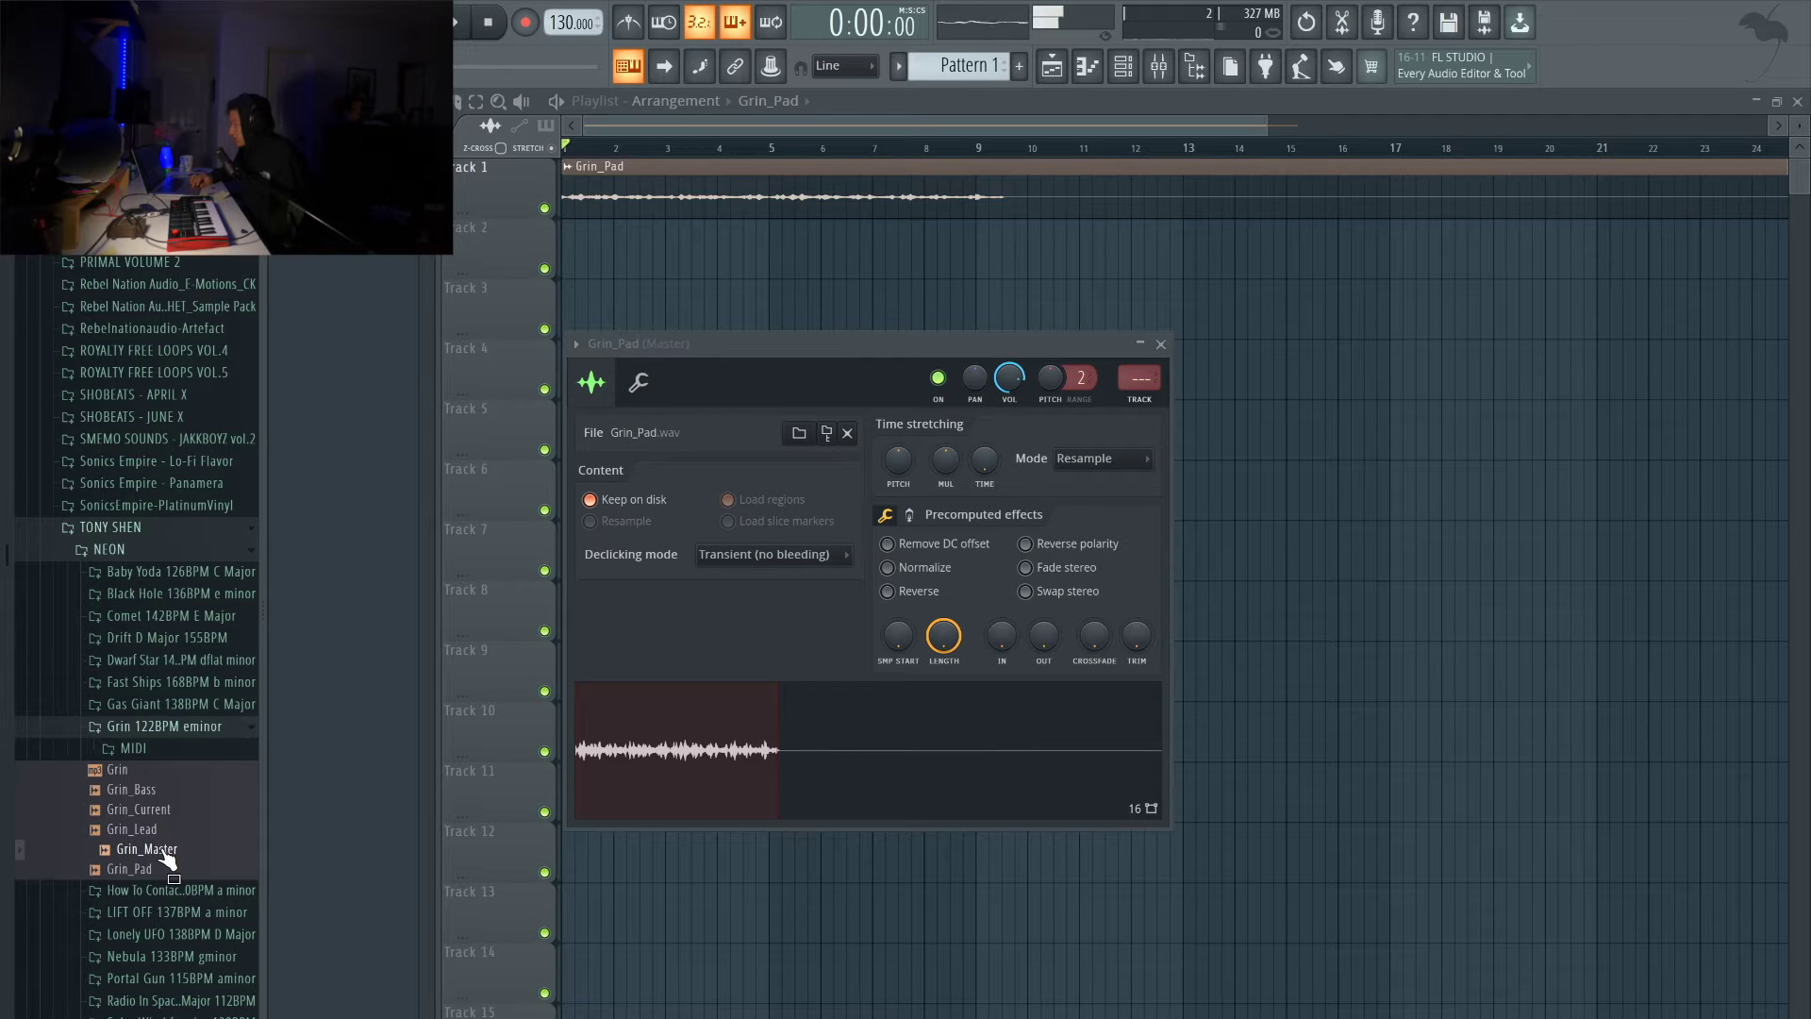
pyautogui.click(492, 28)
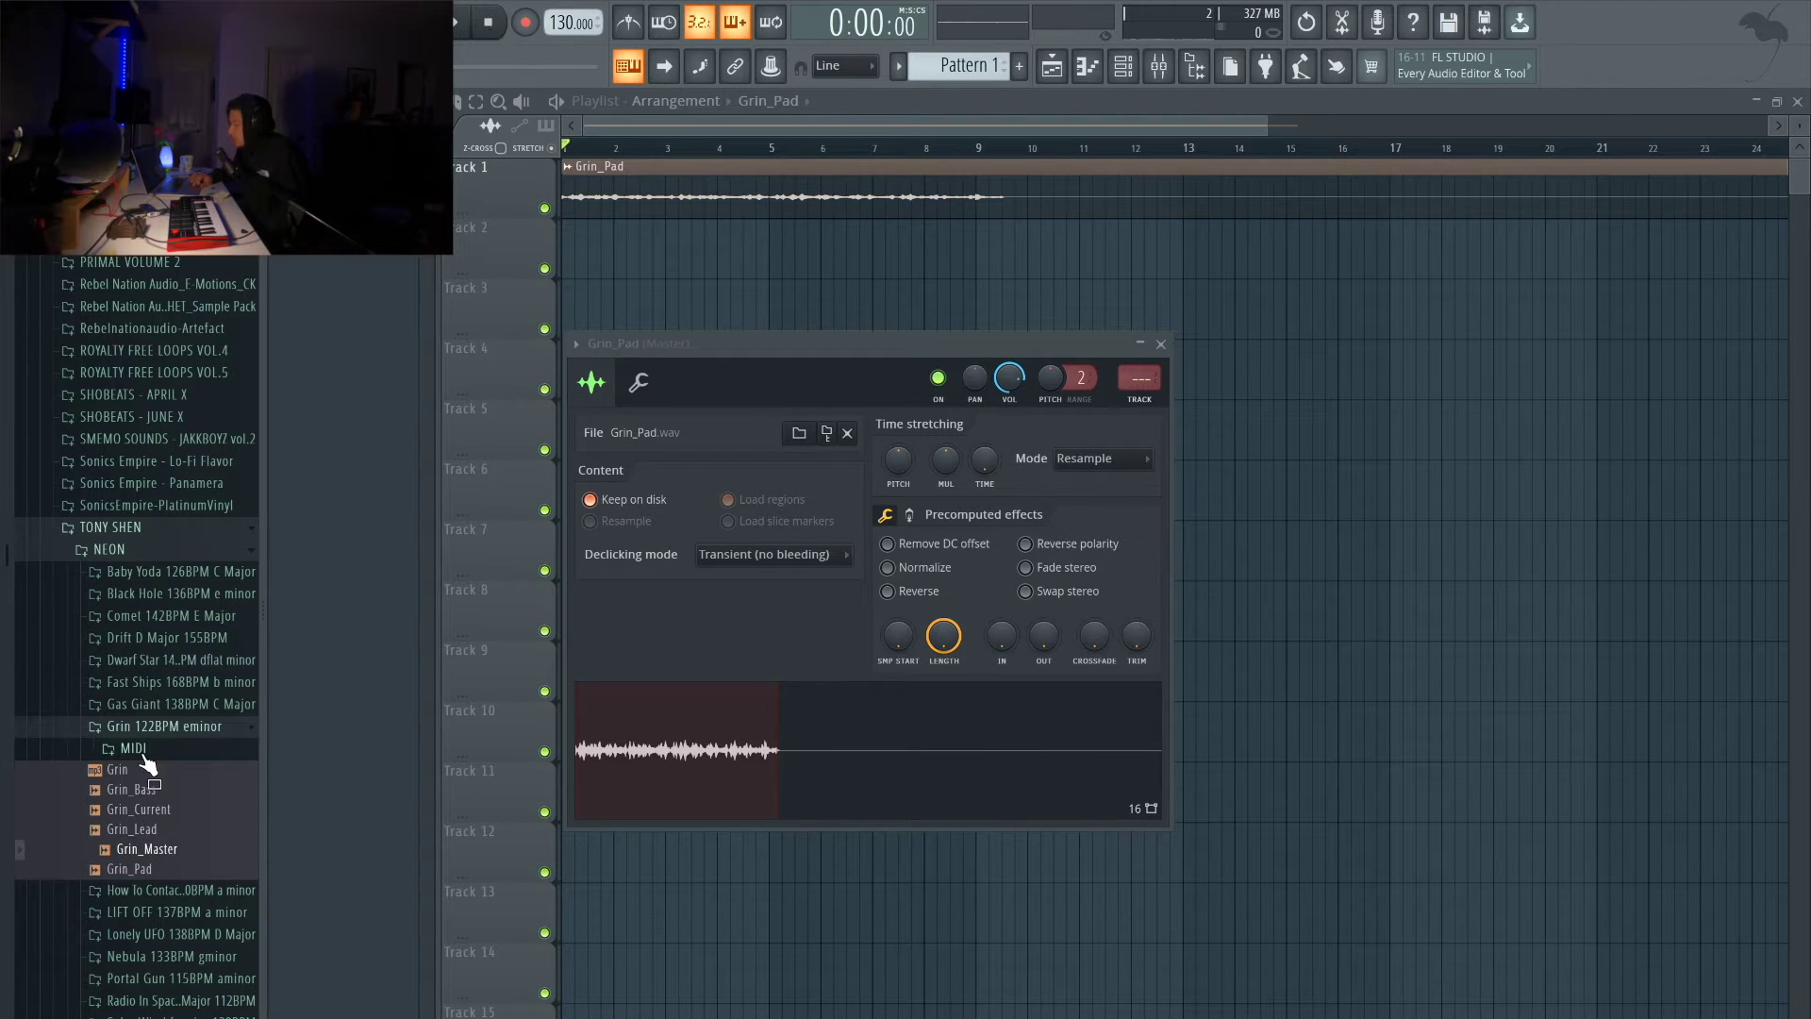
pyautogui.moveTo(137, 869); pyautogui.dragTo(139, 875)
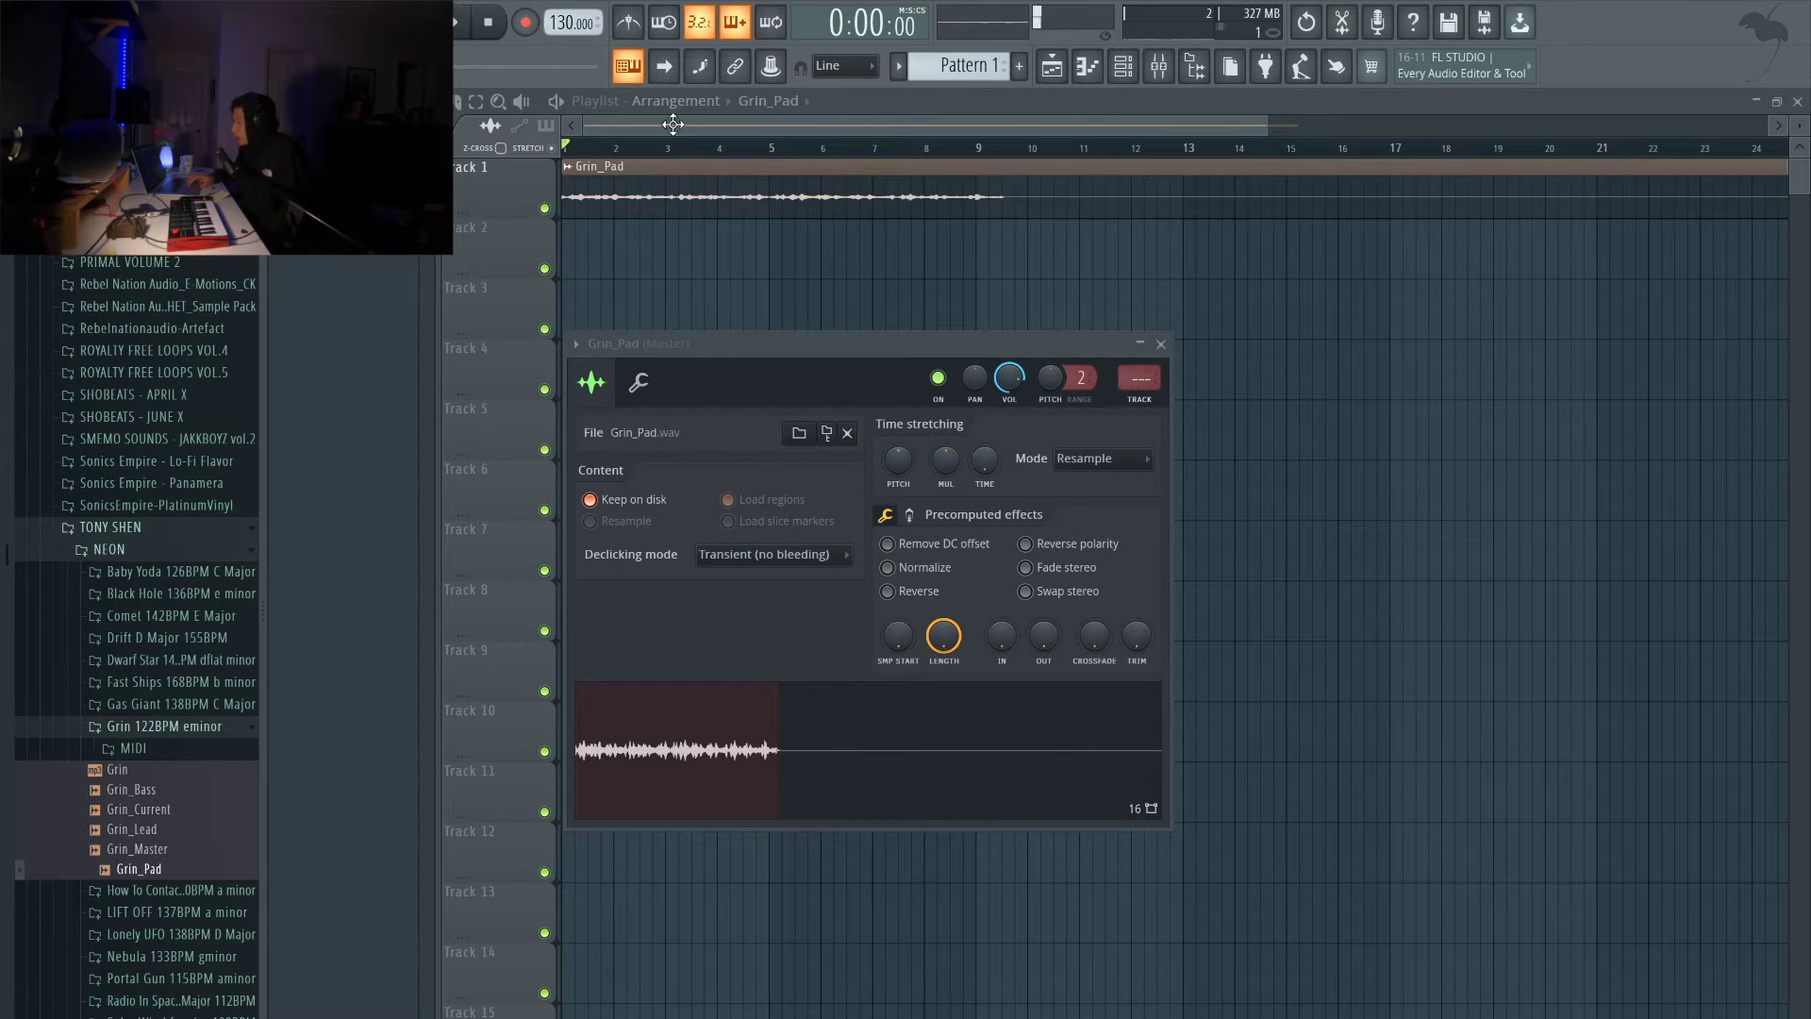
pyautogui.click(590, 155)
pyautogui.press('space')
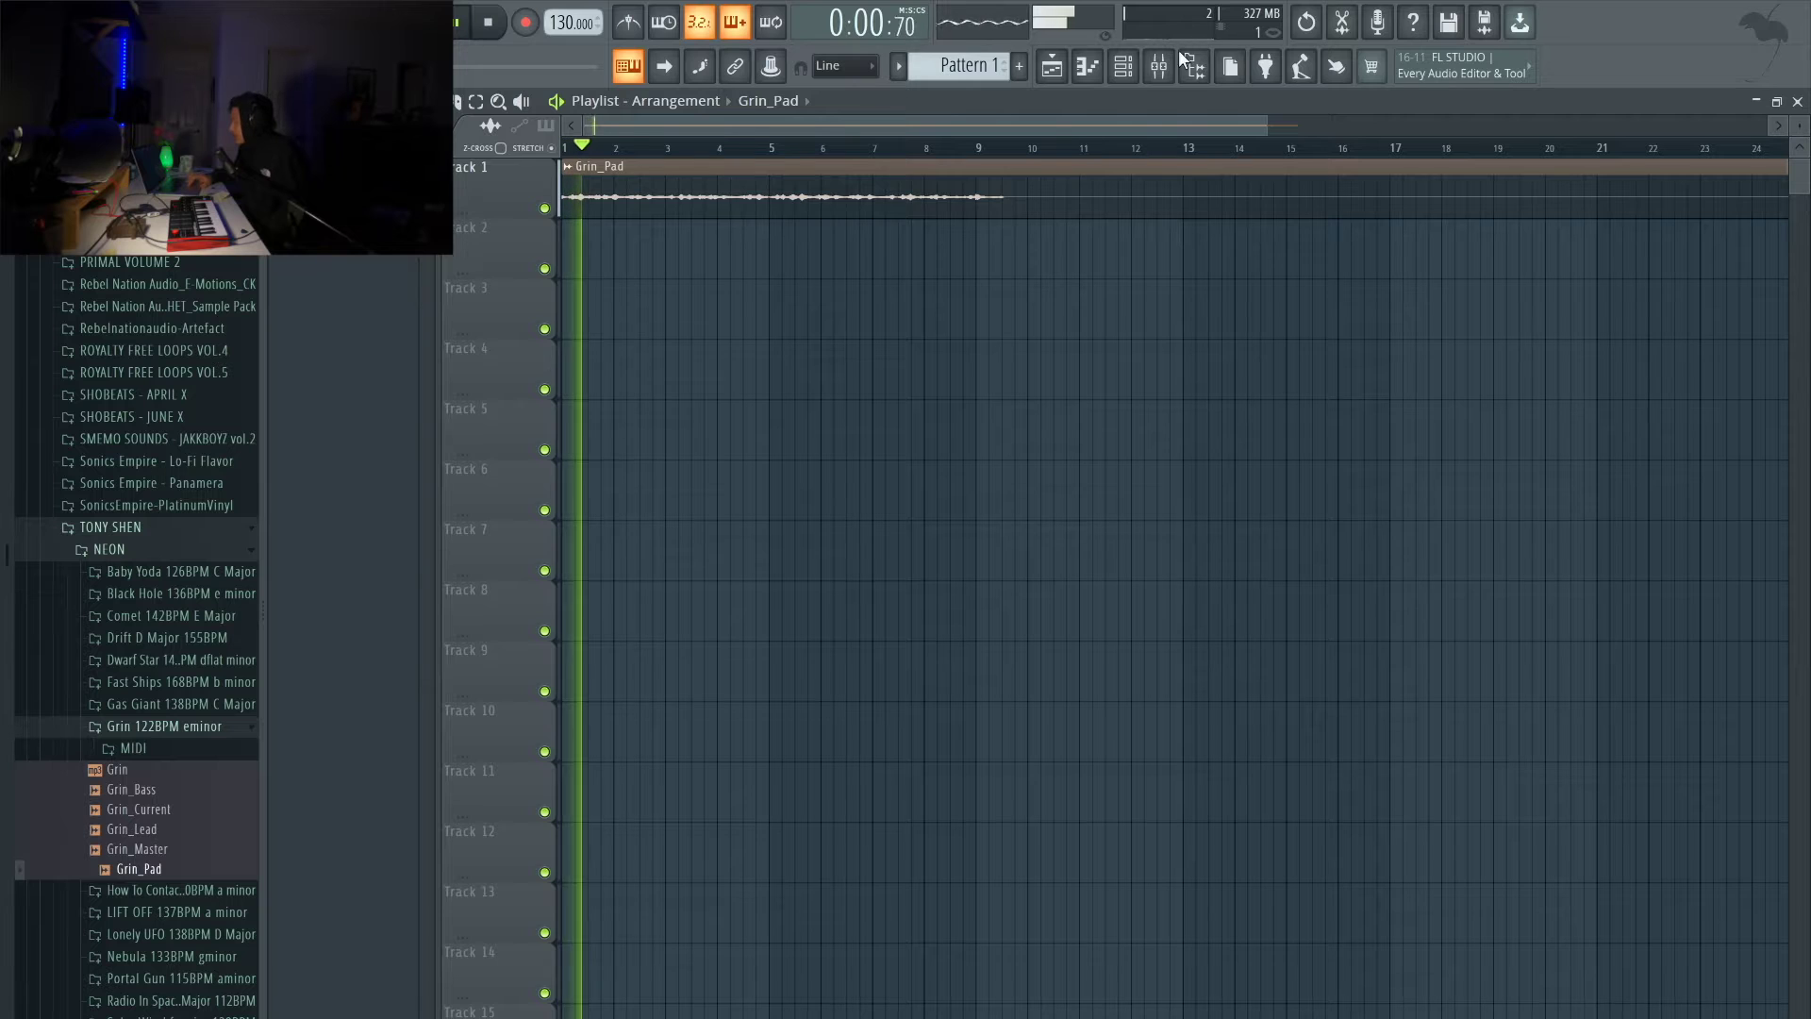
# Step: Route the Grin_Pad channel to mixer track 1 and play it to check the signal level
pyautogui.click(1159, 66)
pyautogui.click(1124, 68)
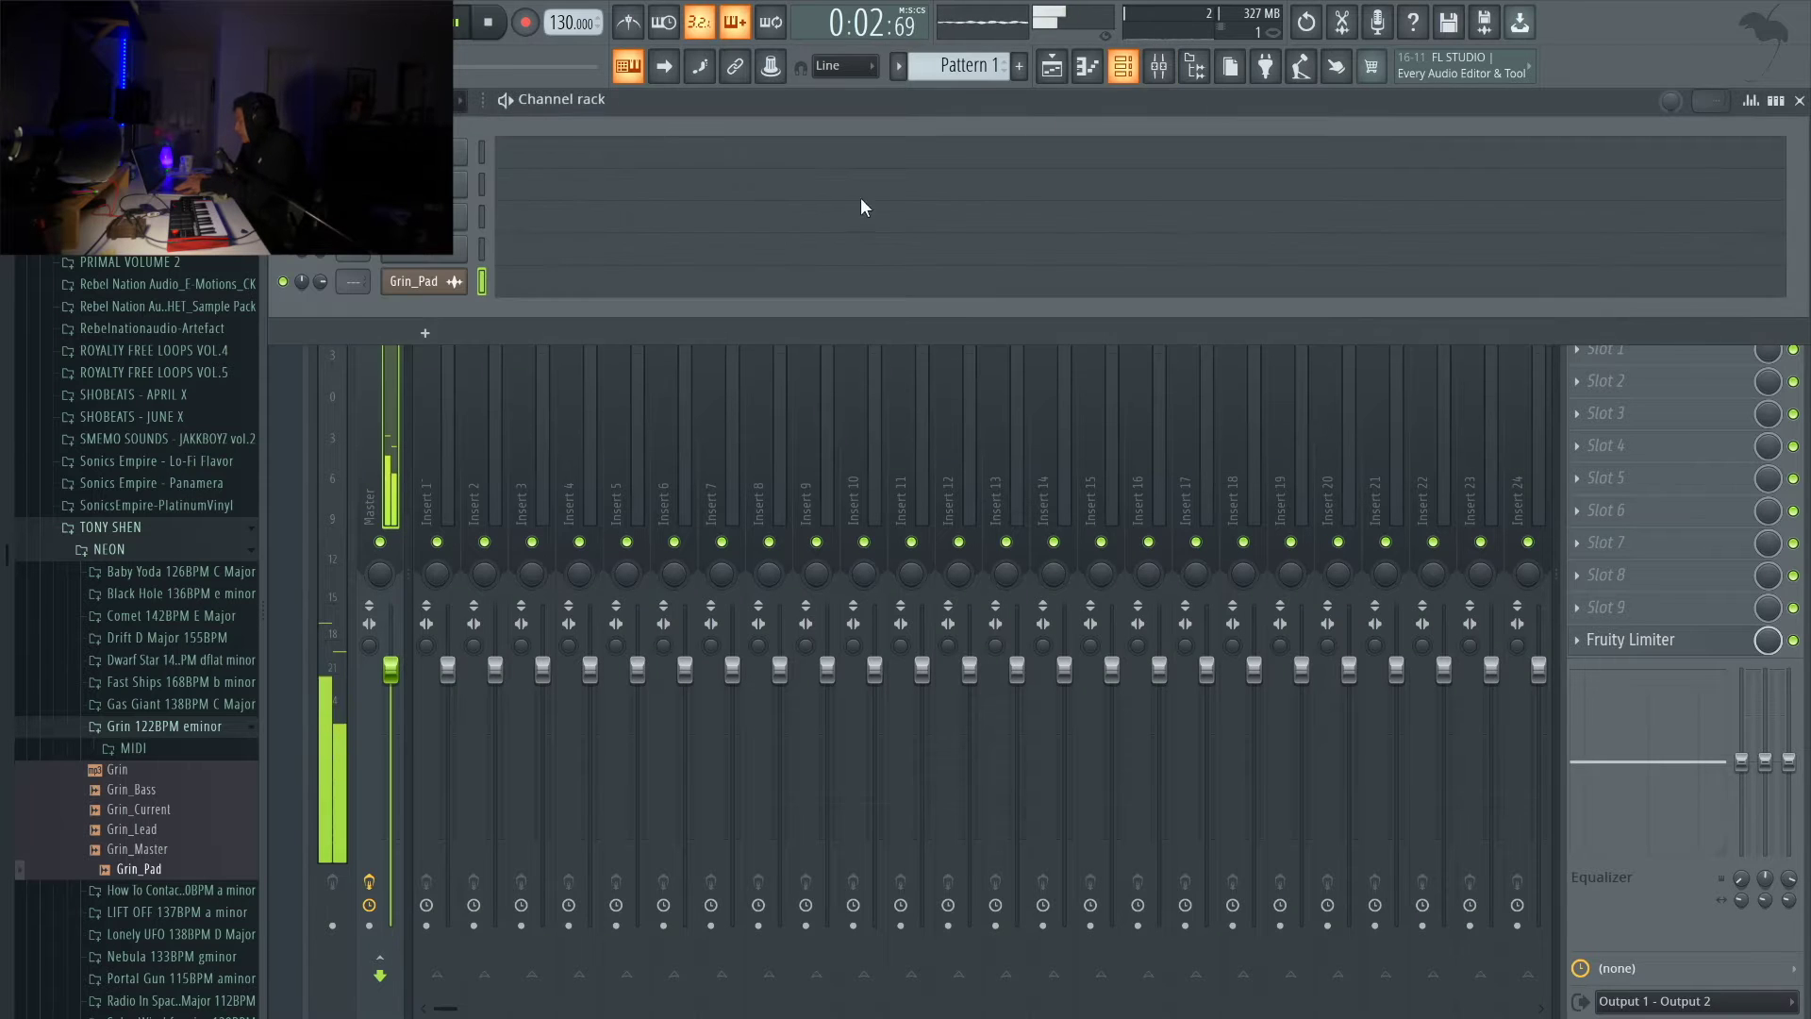
pyautogui.press('space')
pyautogui.click(446, 435)
pyautogui.hotkey('ctrl', 'l')
pyautogui.press('space')
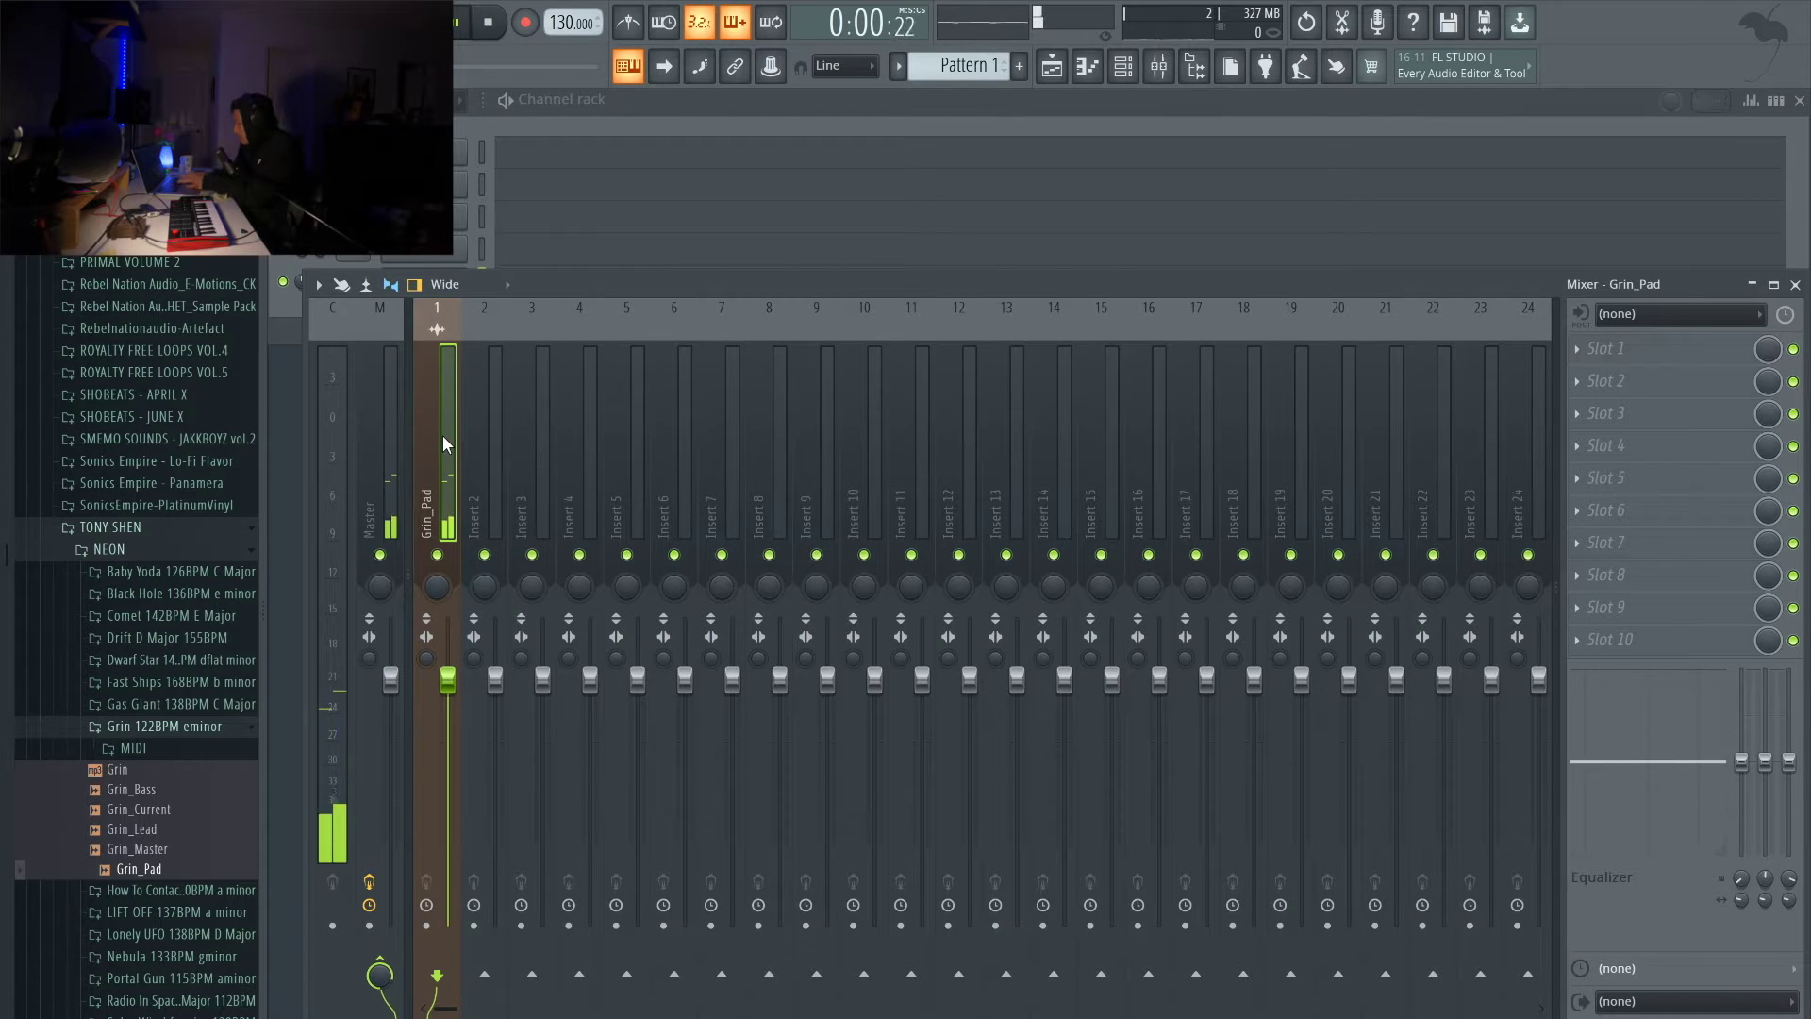
pyautogui.press('space')
pyautogui.click(665, 99)
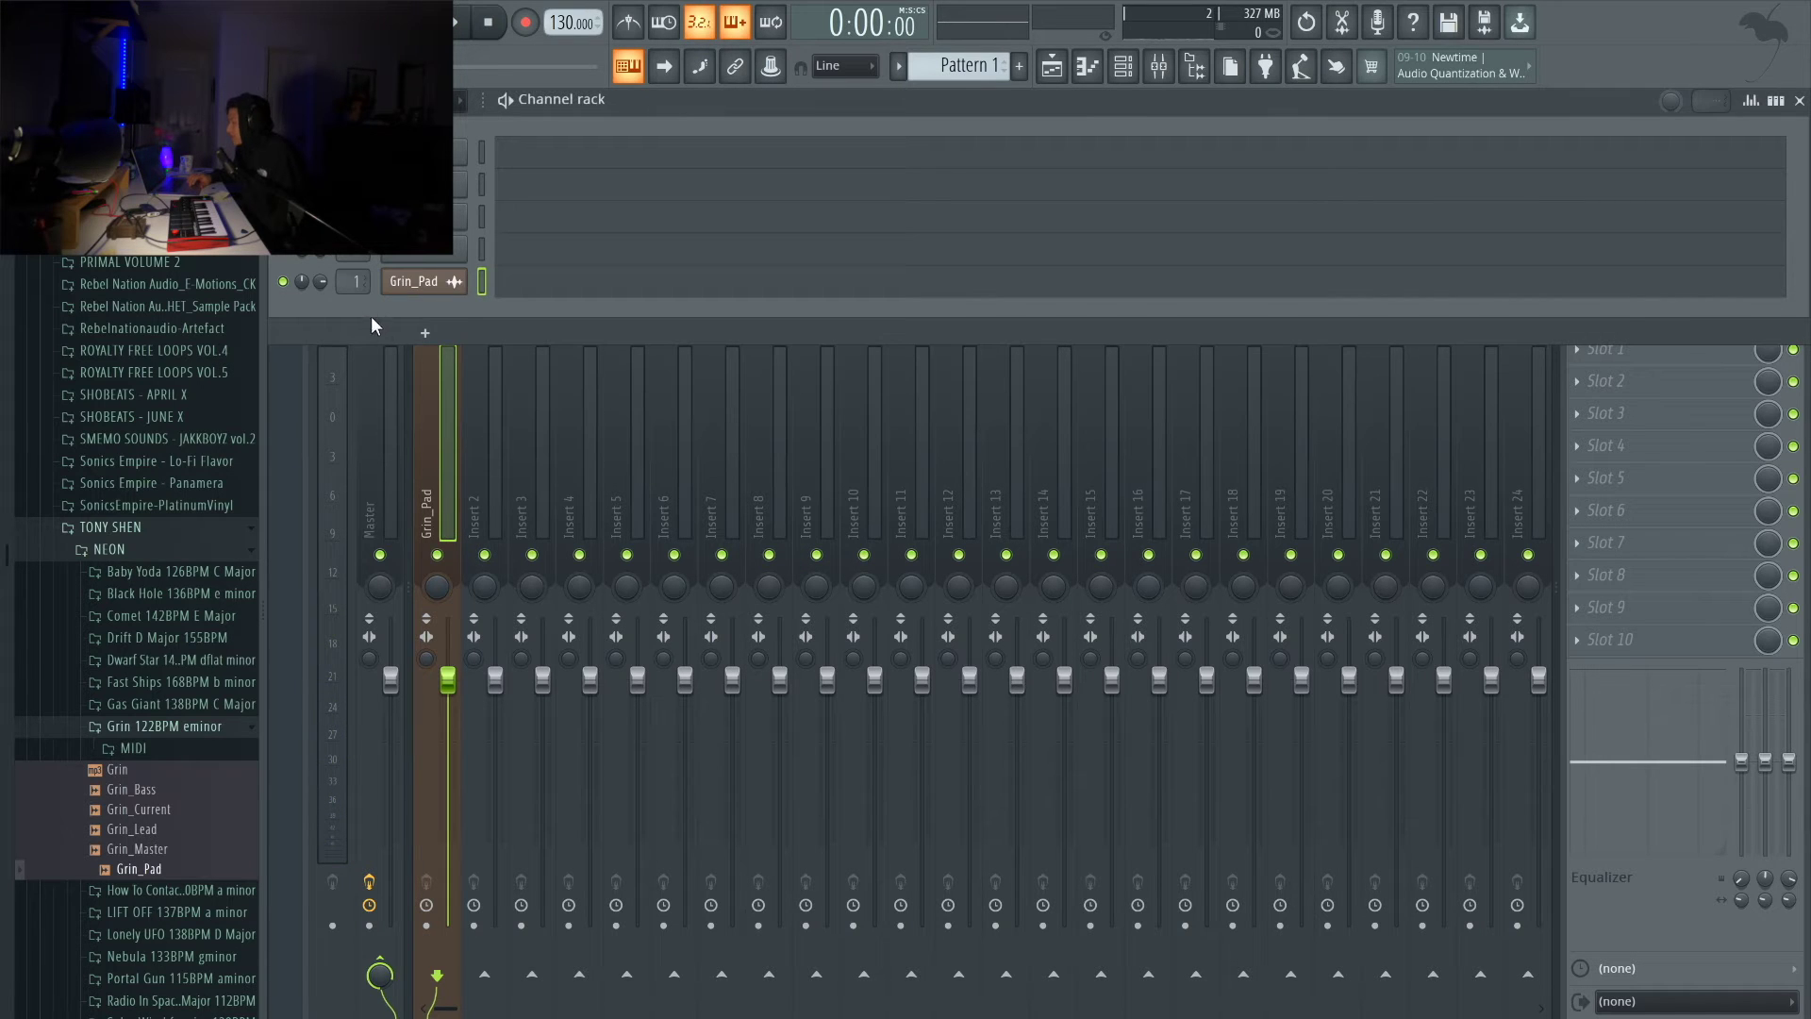
pyautogui.press('space')
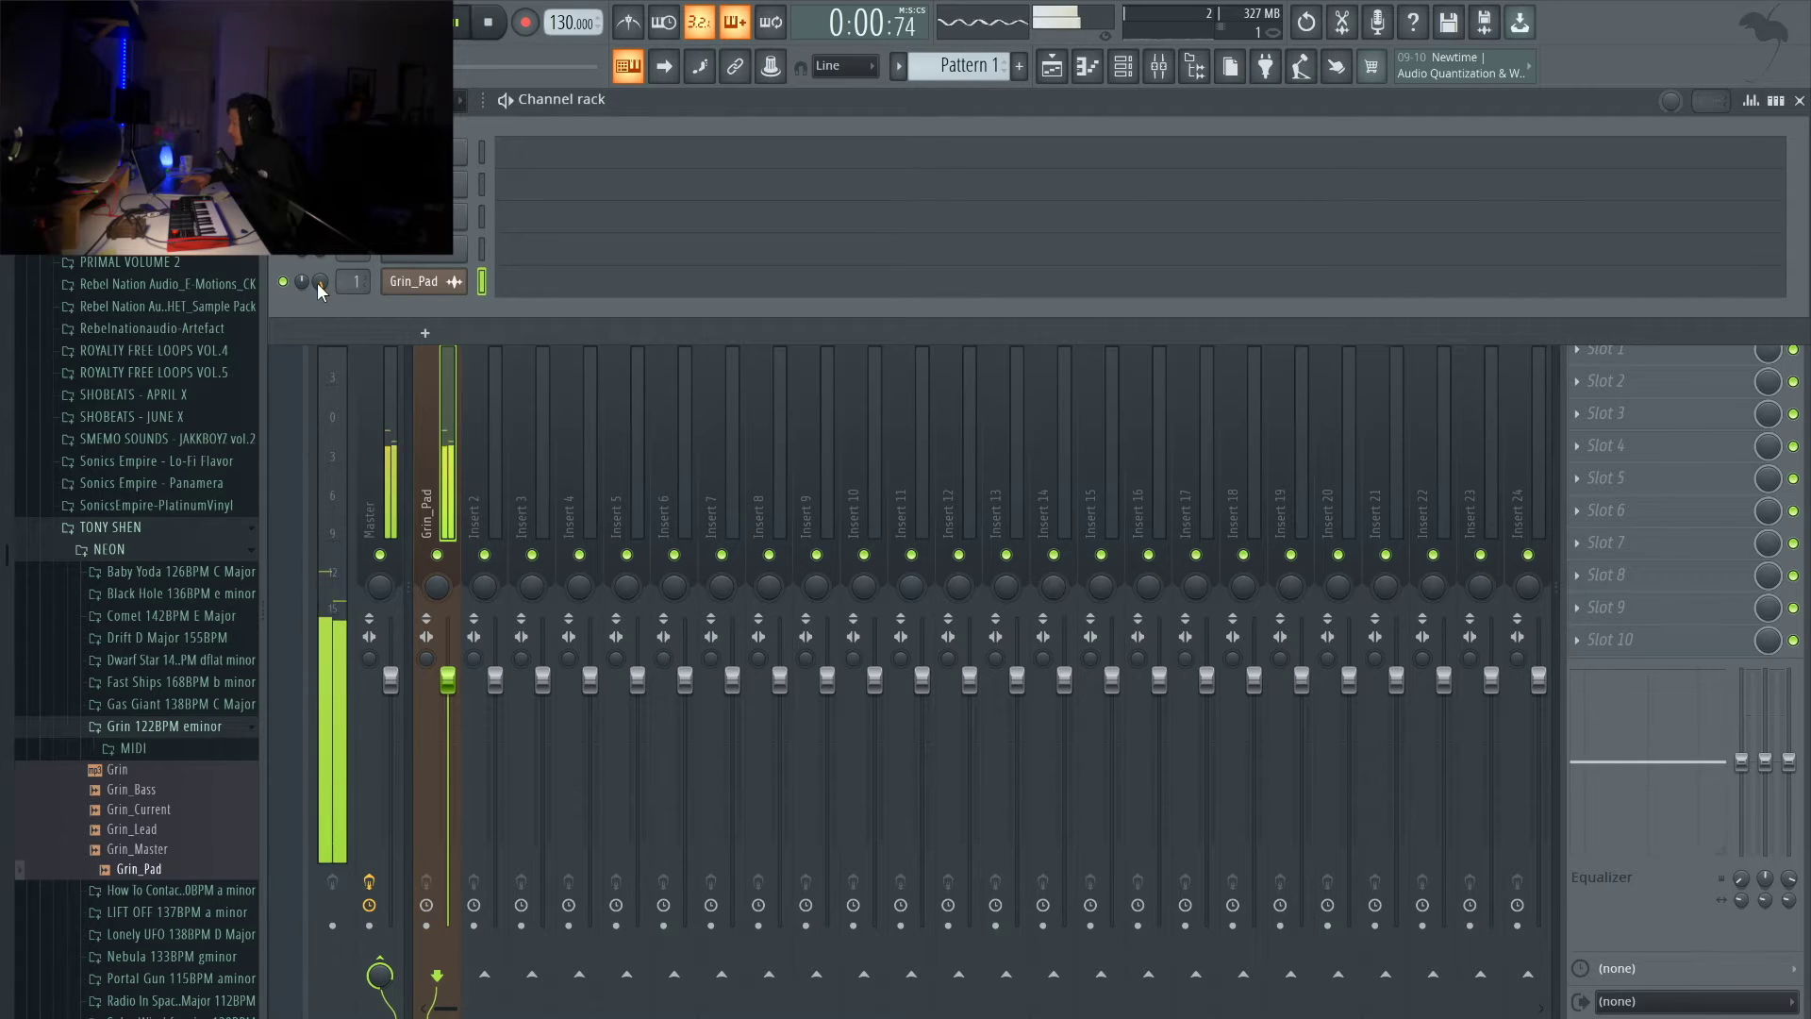
pyautogui.press('space')
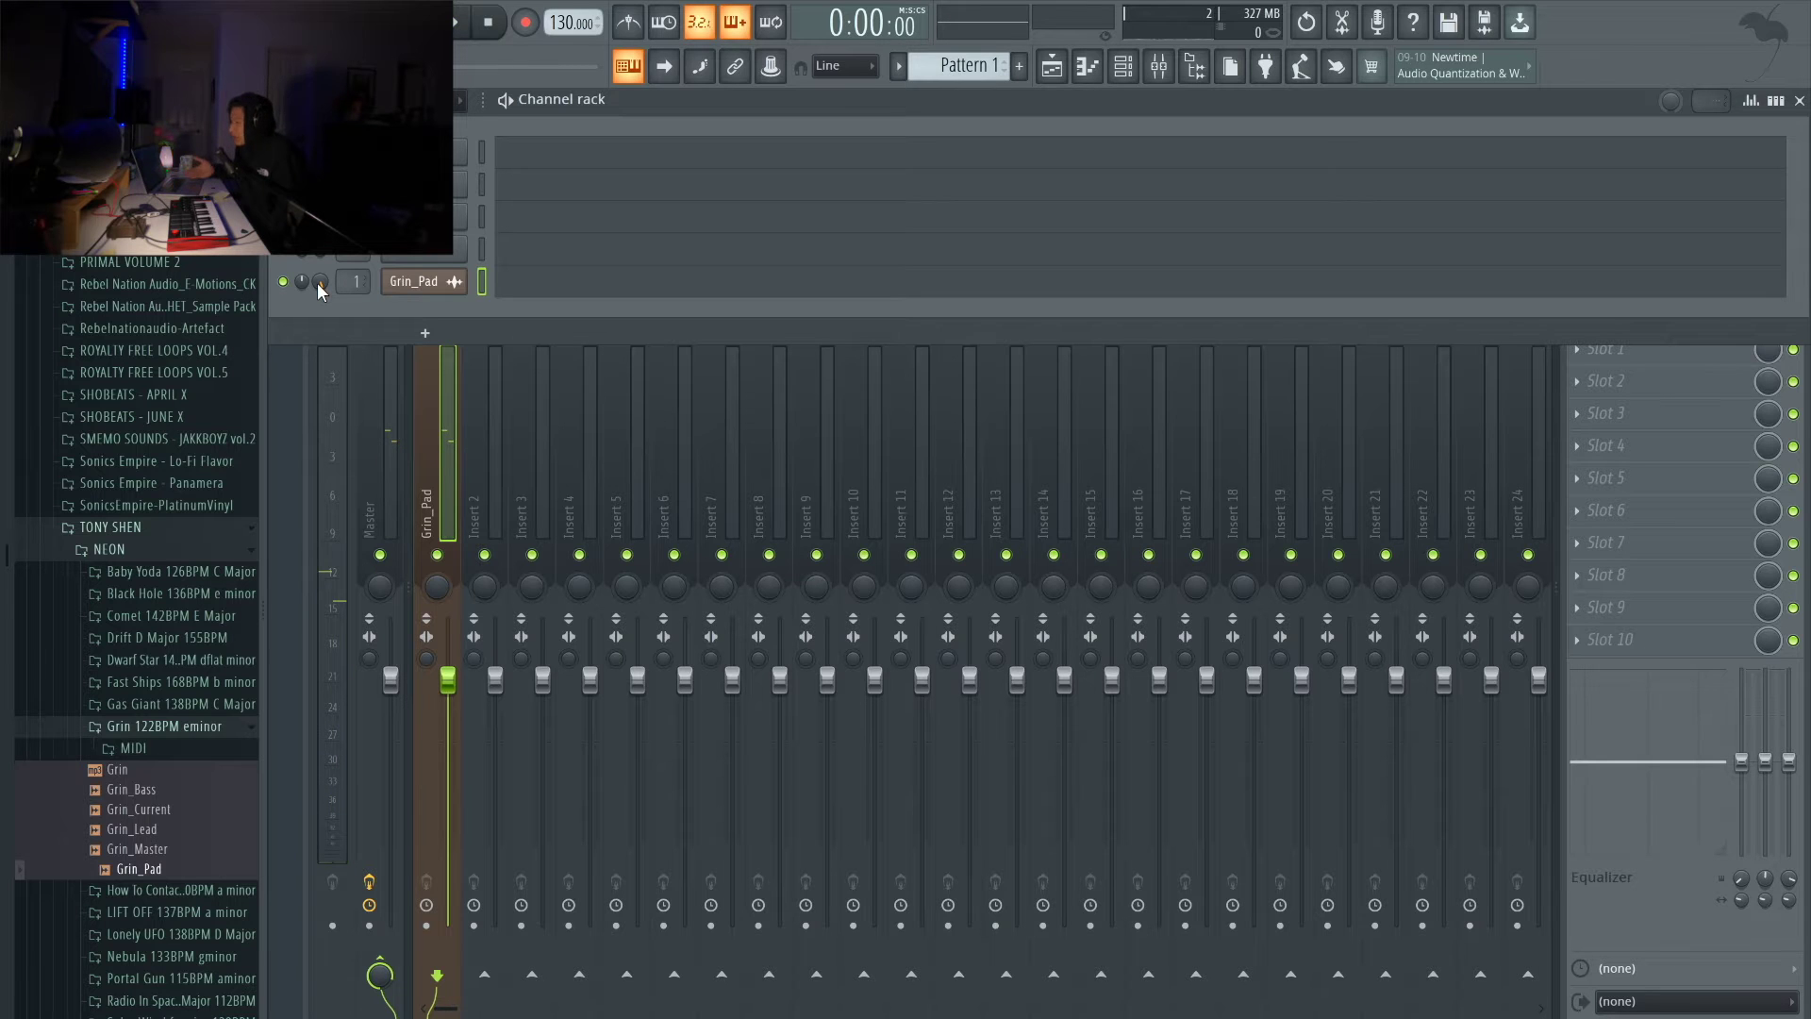
# Step: Normalize the Grin_Pad sample and lower its channel volume while checking the level in playback
pyautogui.click(410, 286)
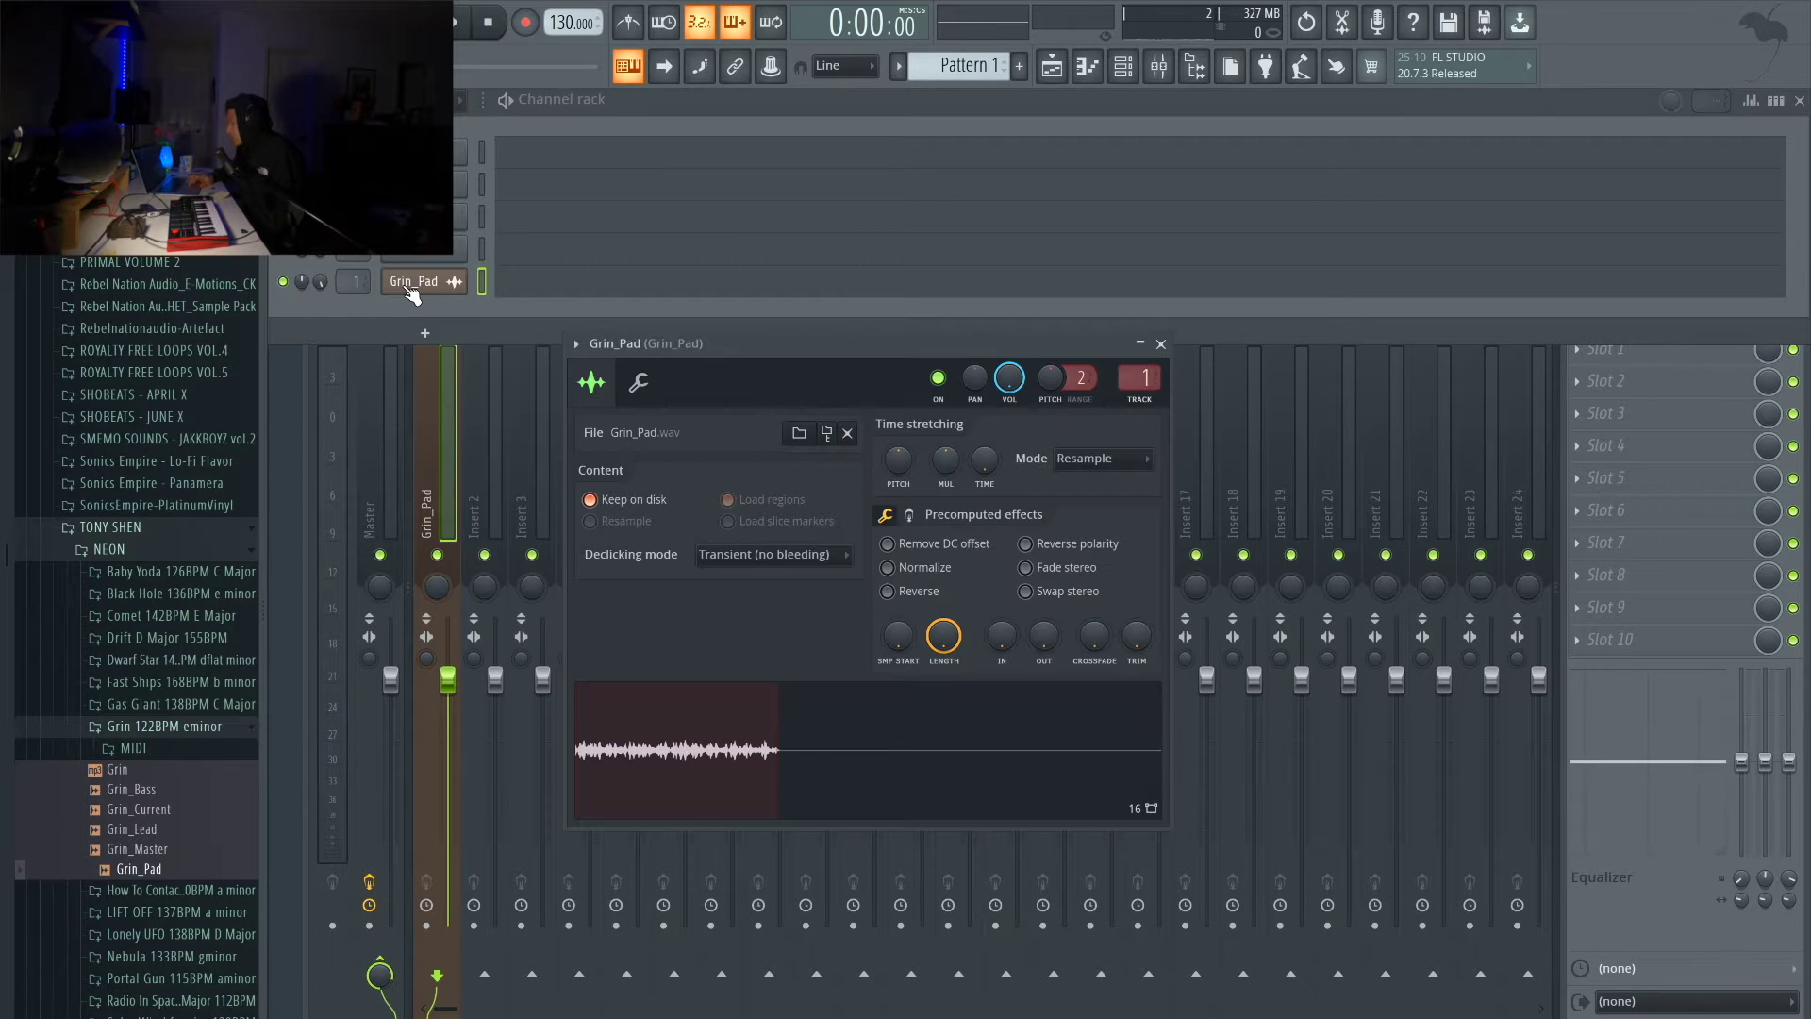
pyautogui.click(887, 568)
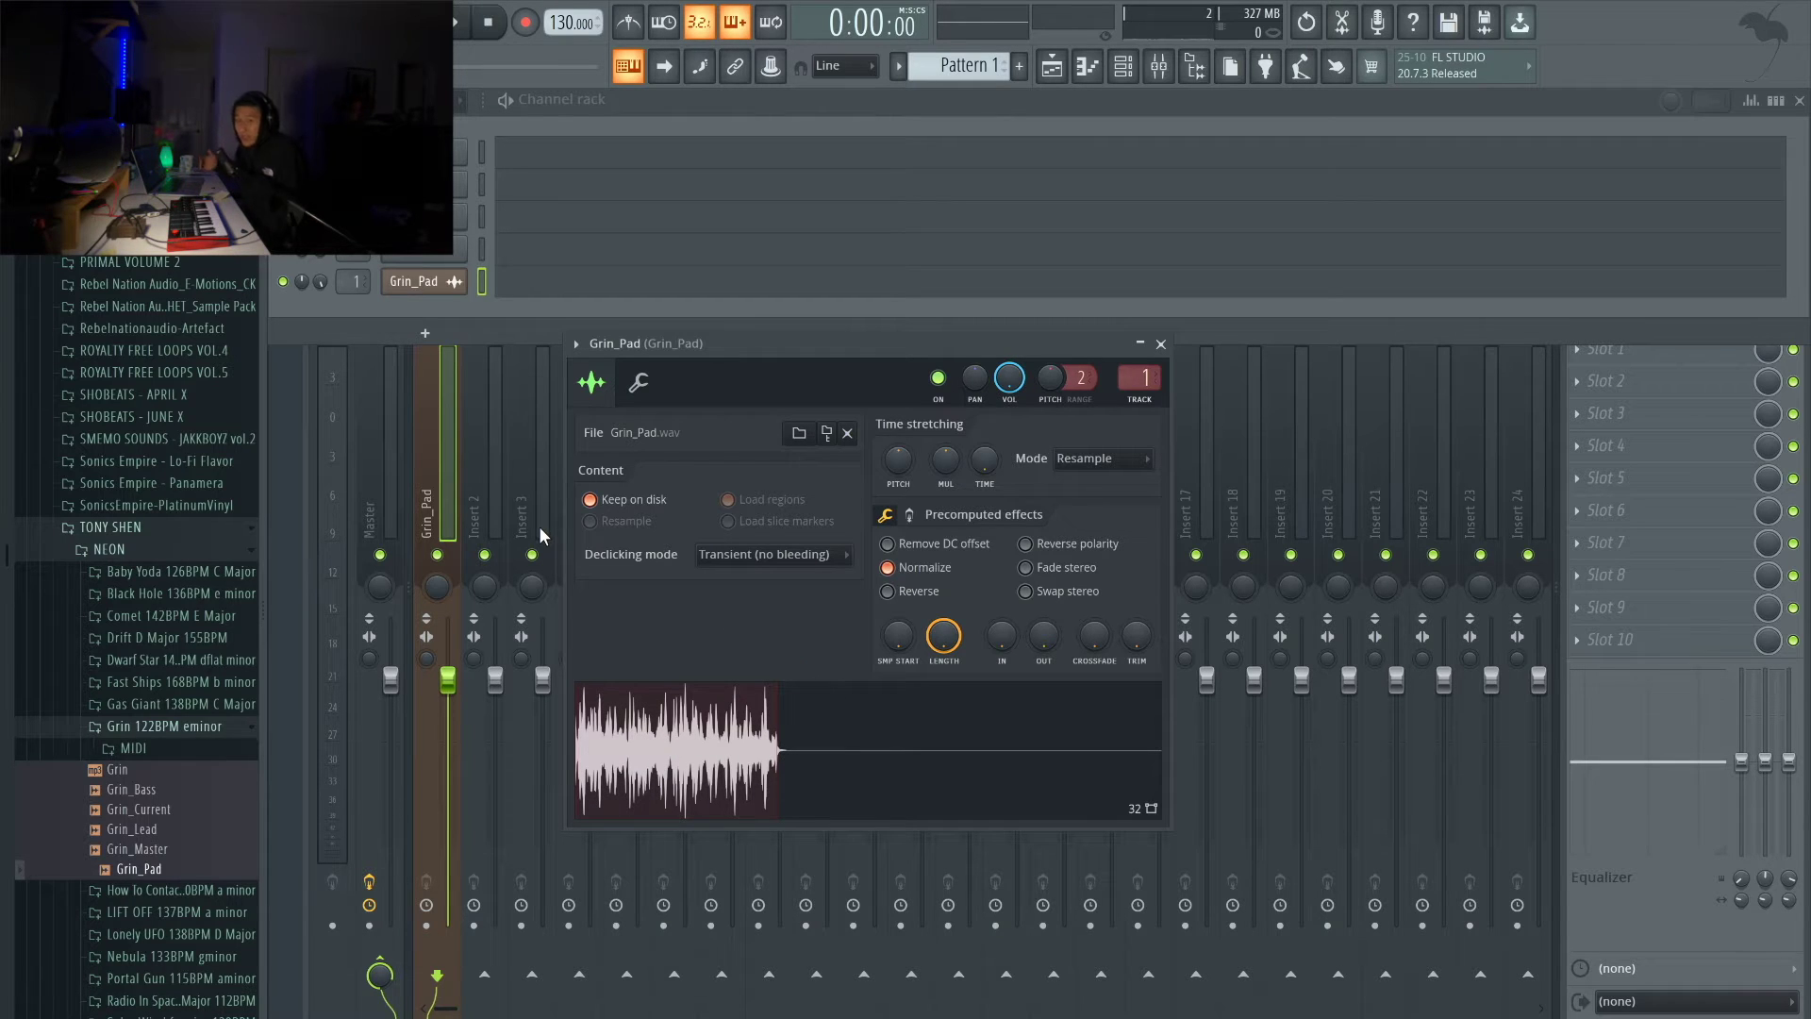
pyautogui.press('space')
pyautogui.click(320, 283)
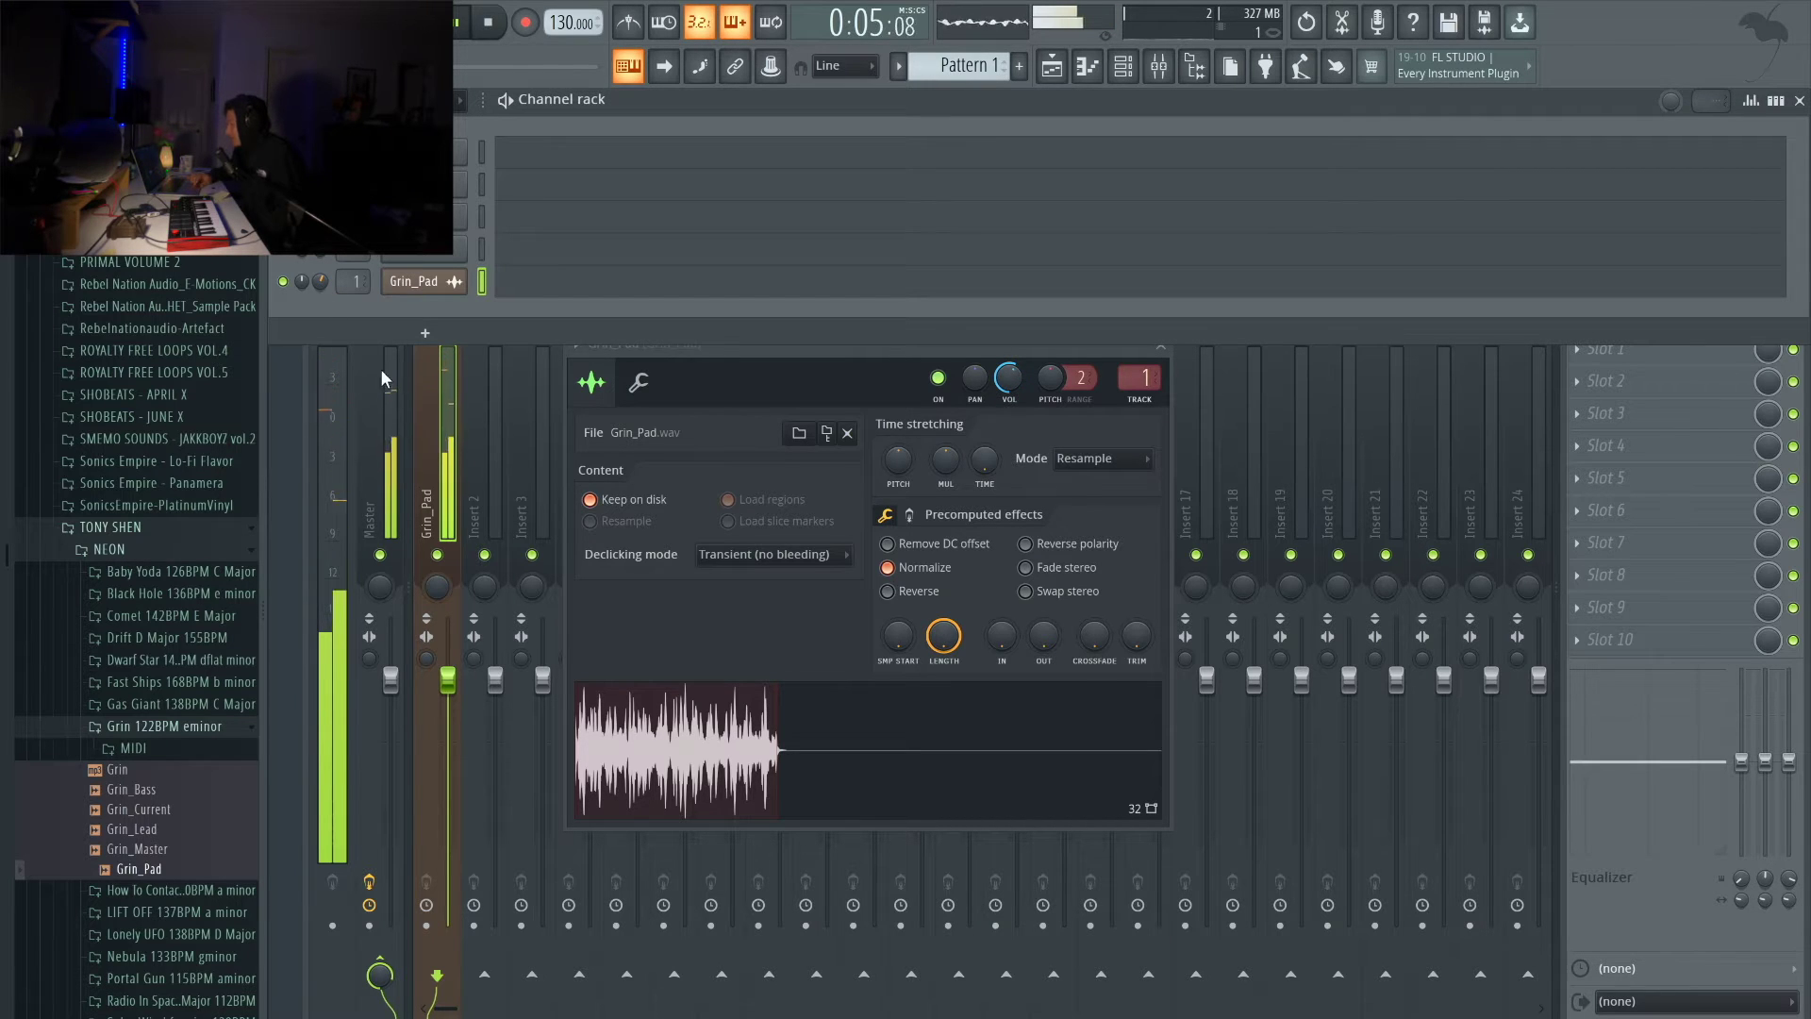
pyautogui.press('space')
pyautogui.click(396, 396)
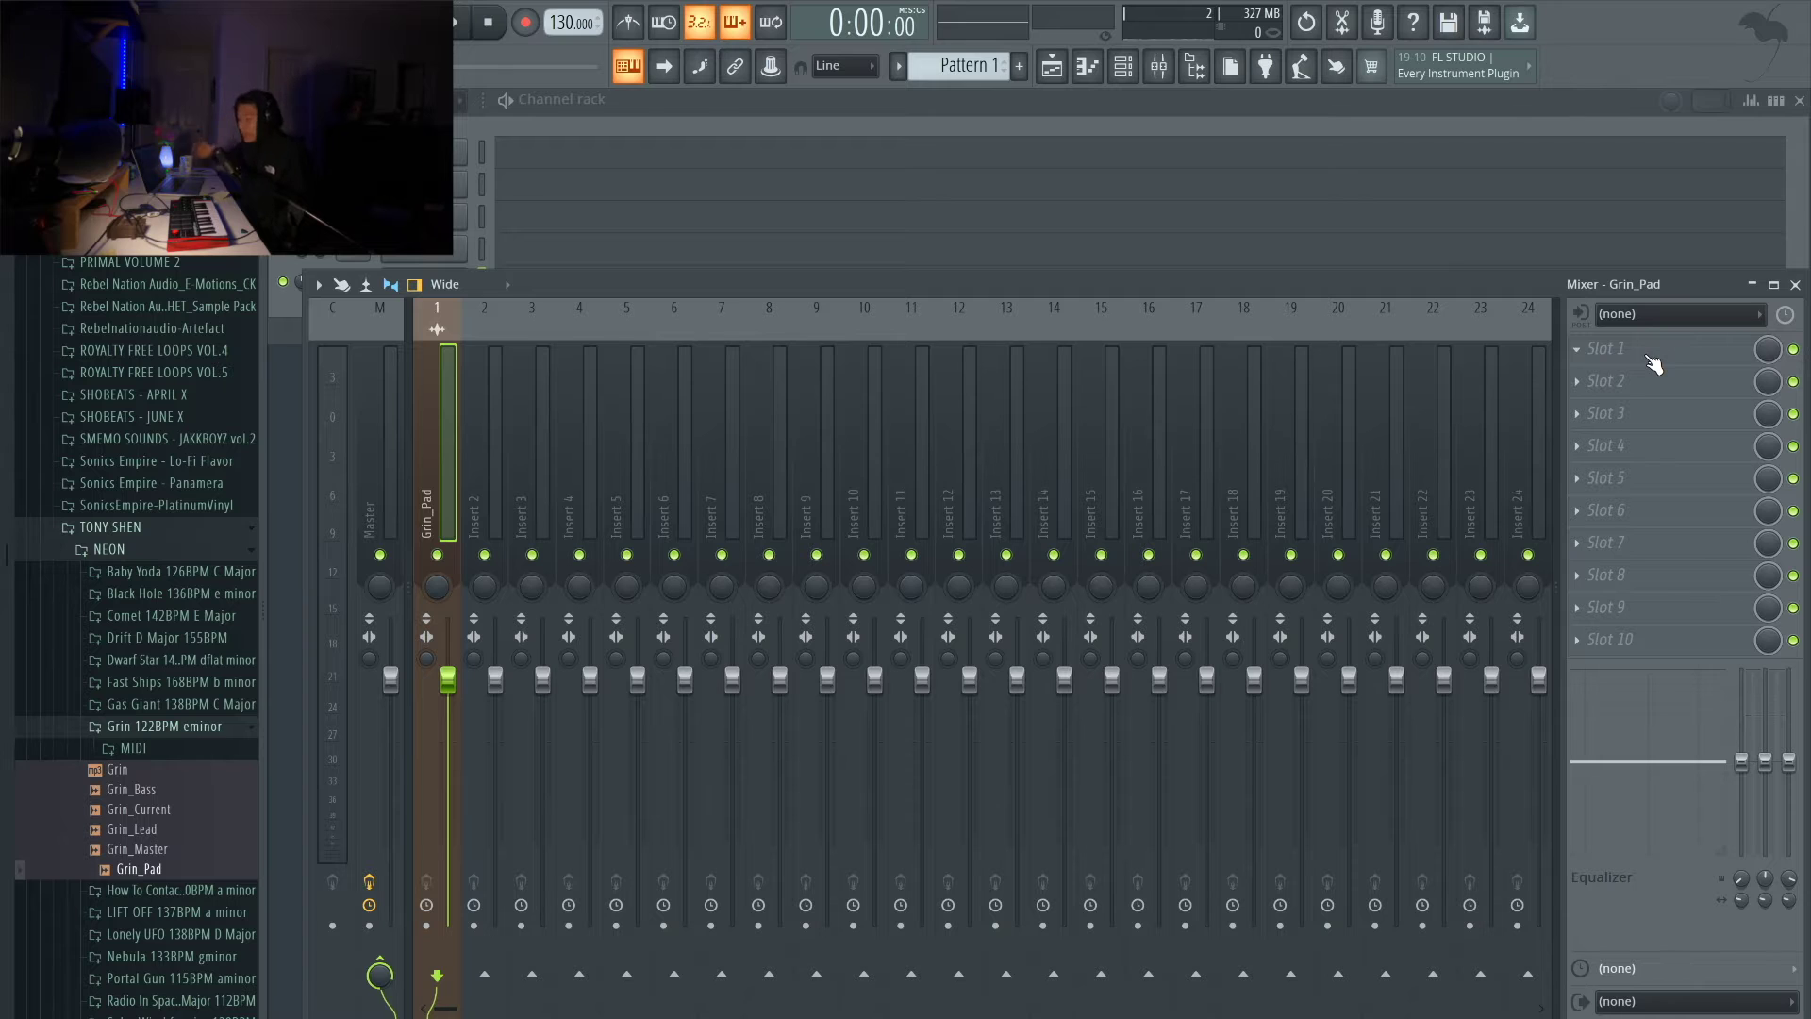
pyautogui.click(913, 118)
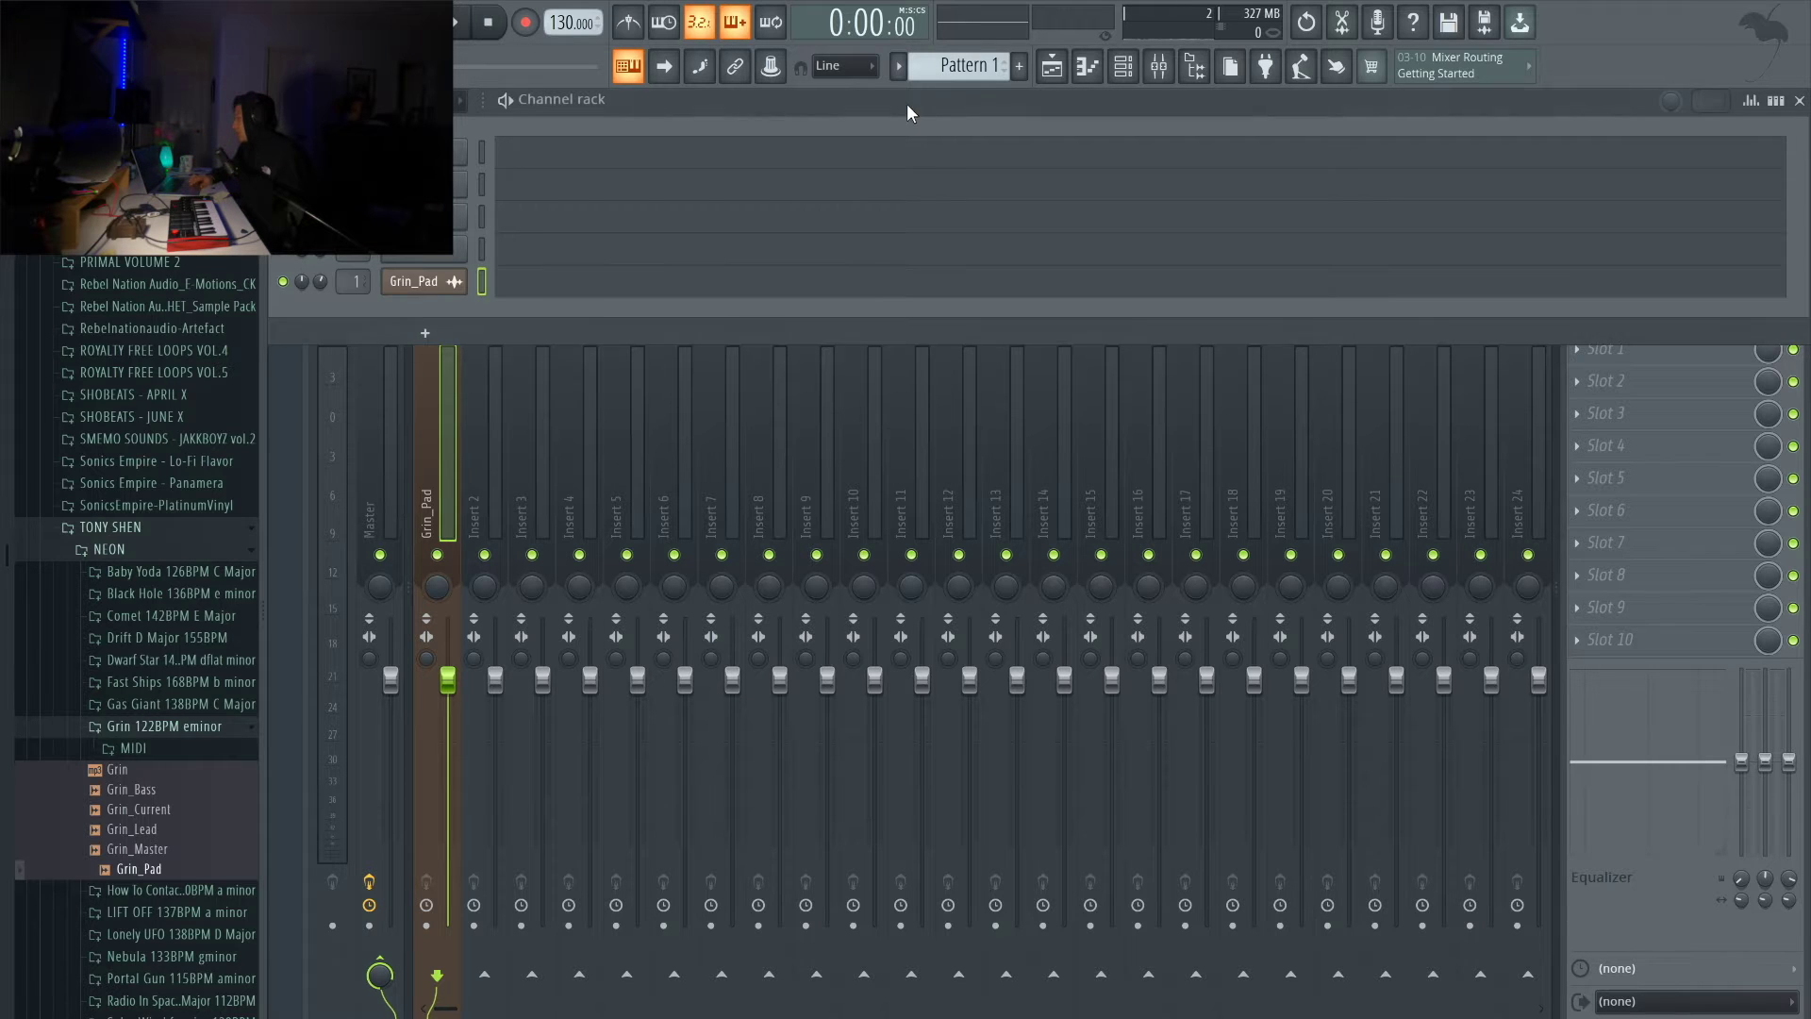
pyautogui.click(443, 285)
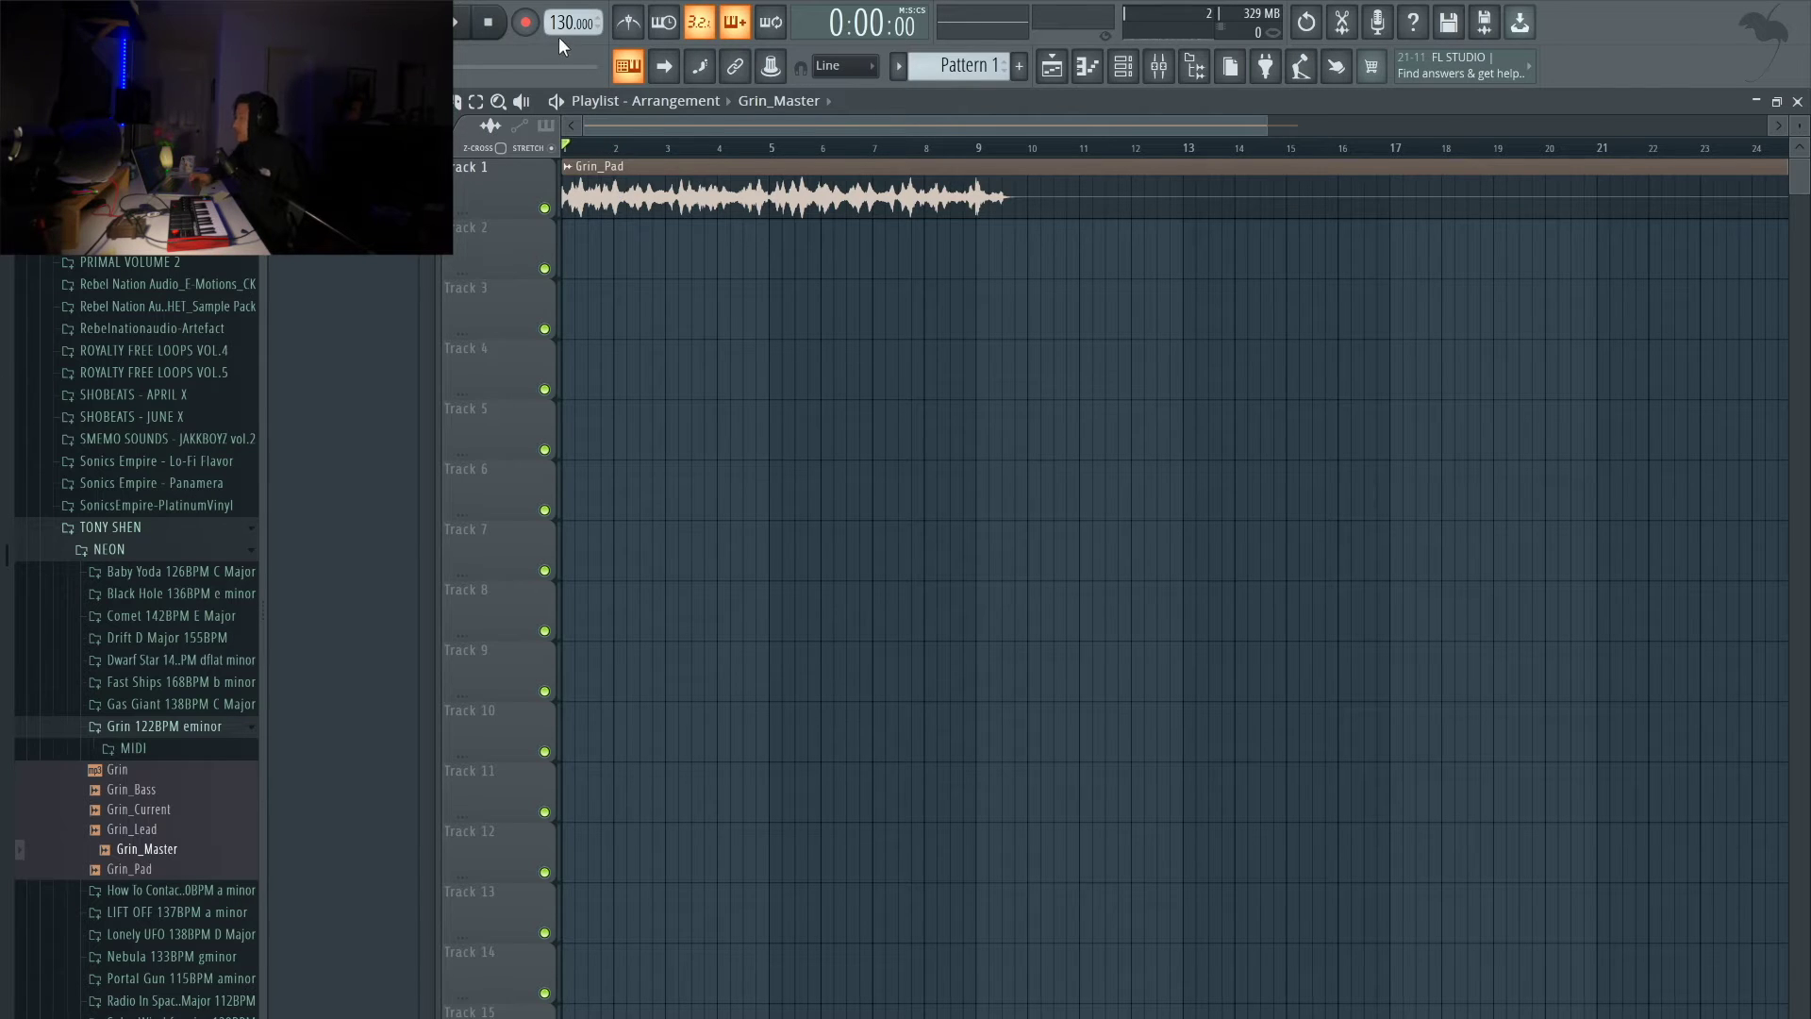
# Step: Set the project tempo to 161 BPM and fit the Grin_Pad clip to it using a sample tempo of 122 BPM
pyautogui.moveTo(569, 23); pyautogui.dragTo(569, 5)
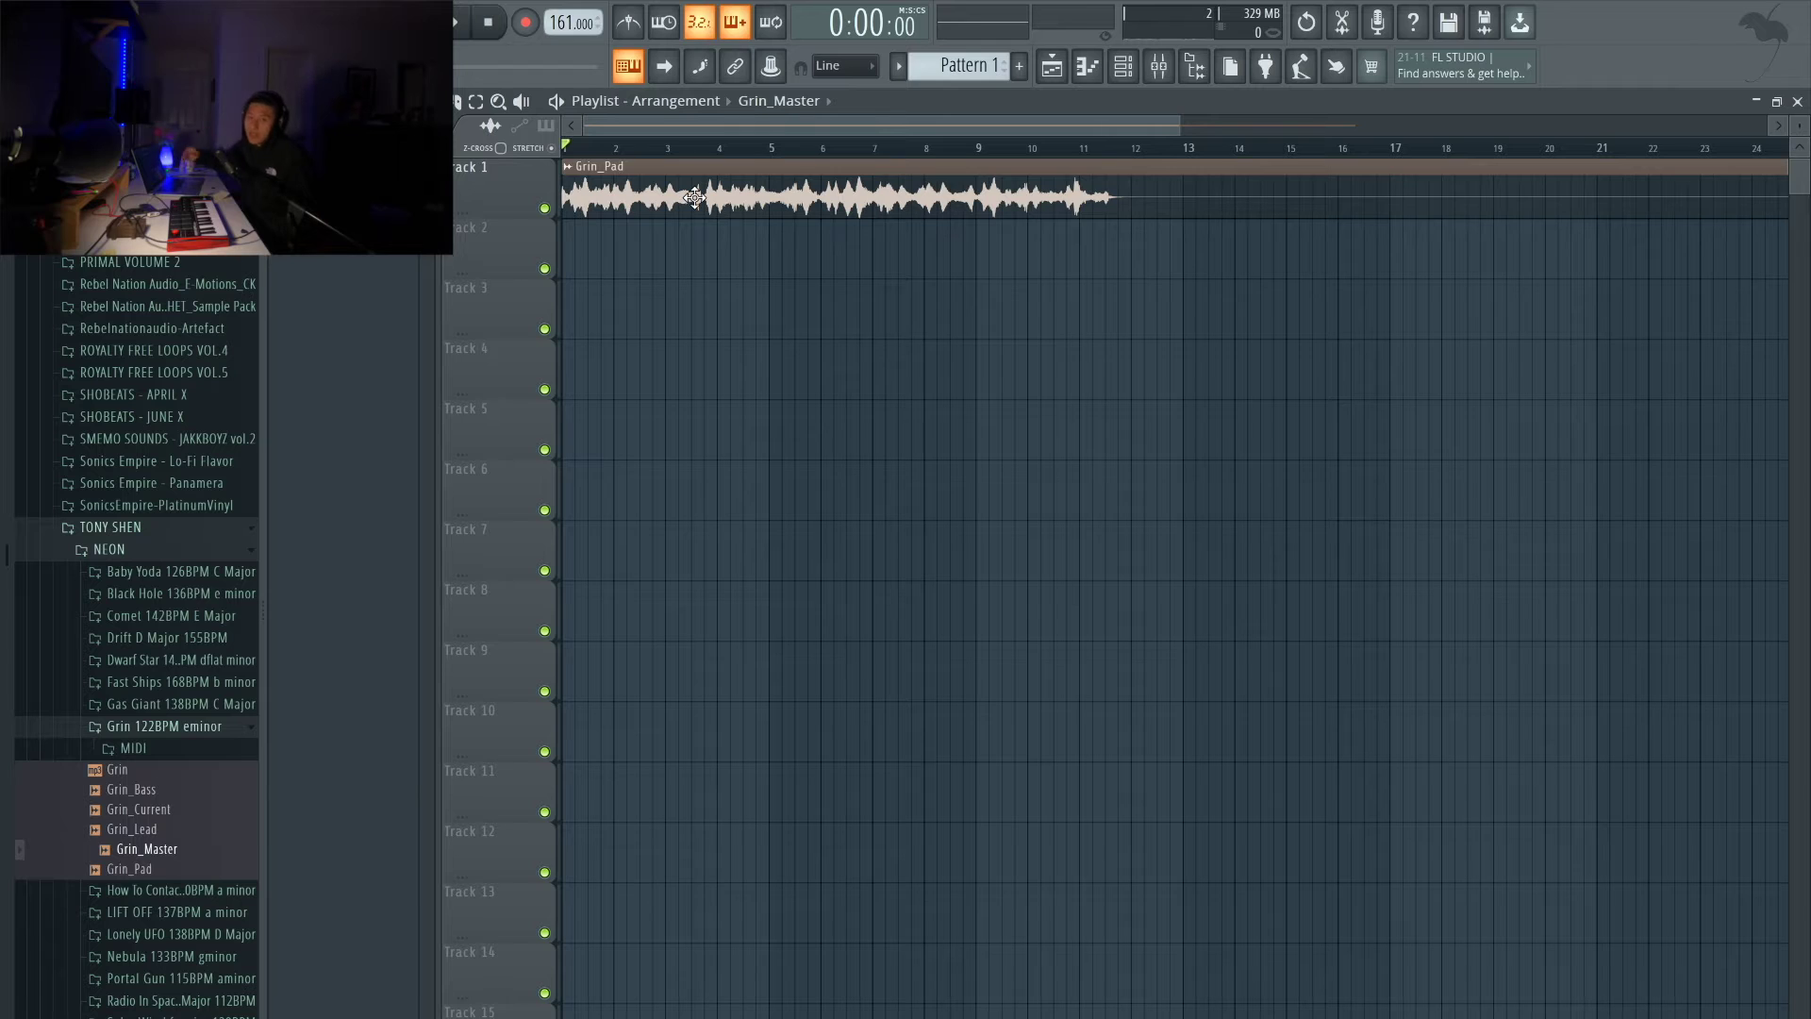
pyautogui.doubleClick(602, 179)
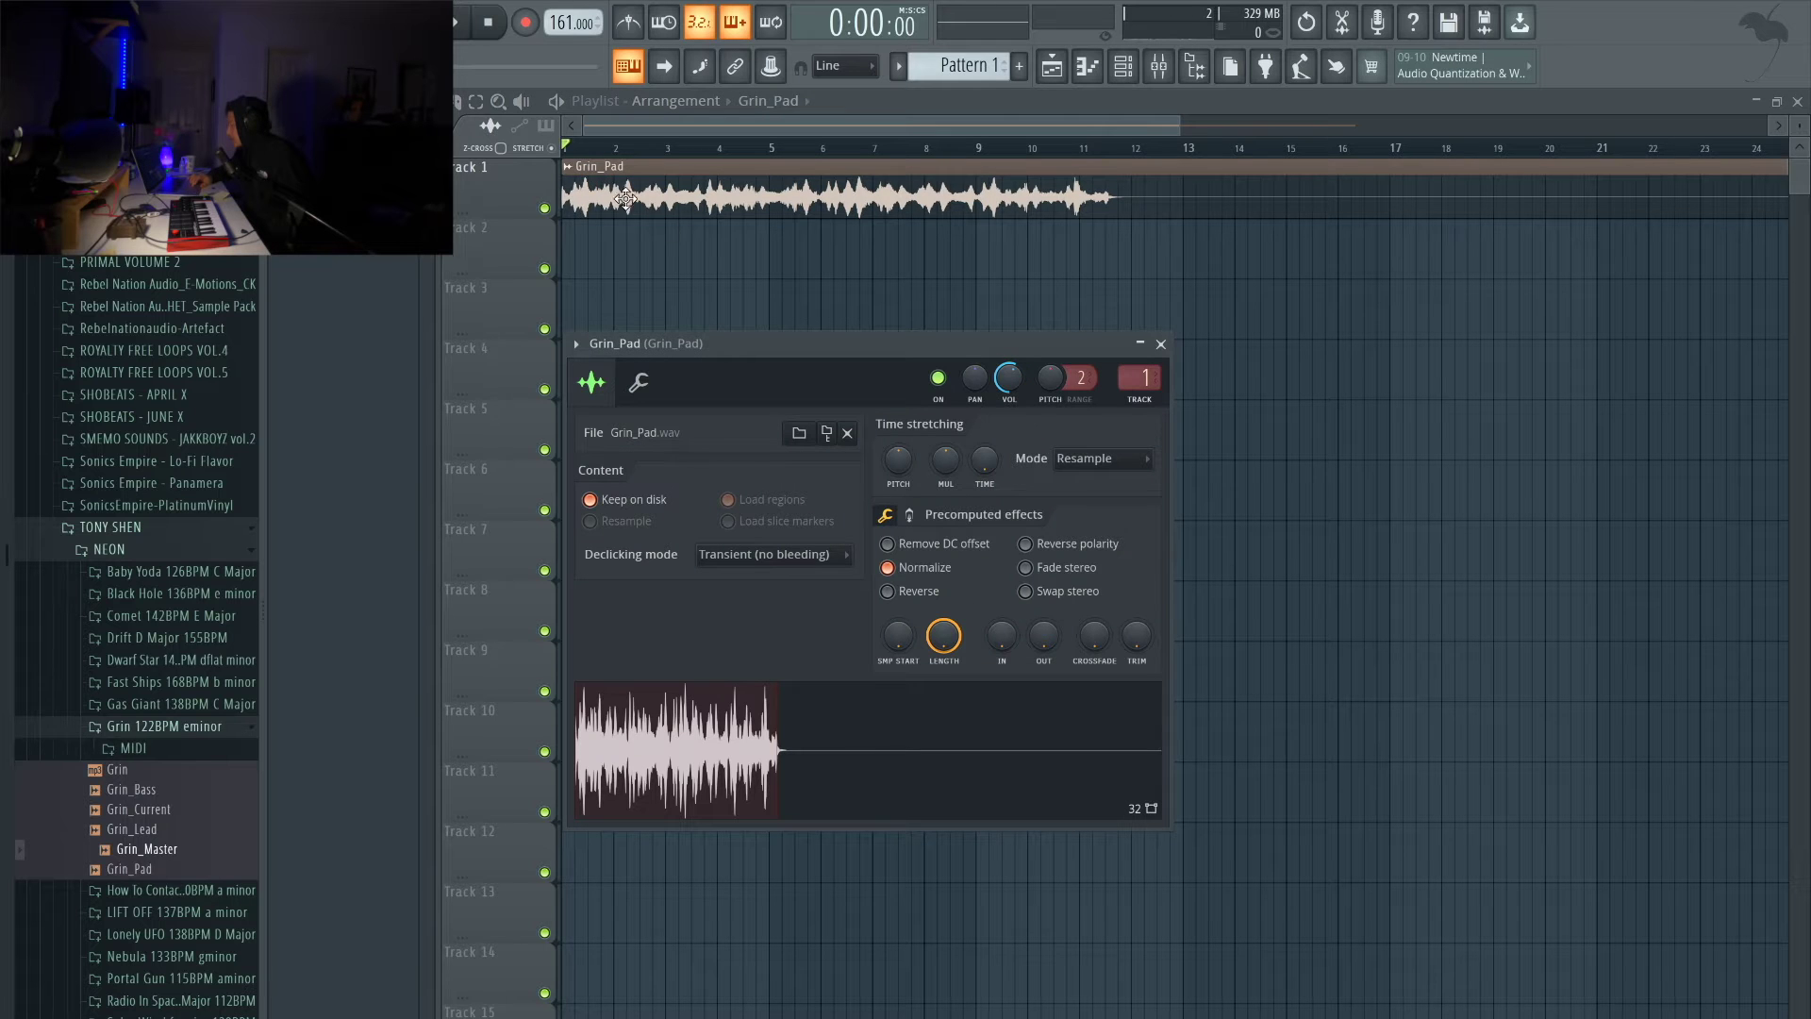
pyautogui.rightClick(573, 177)
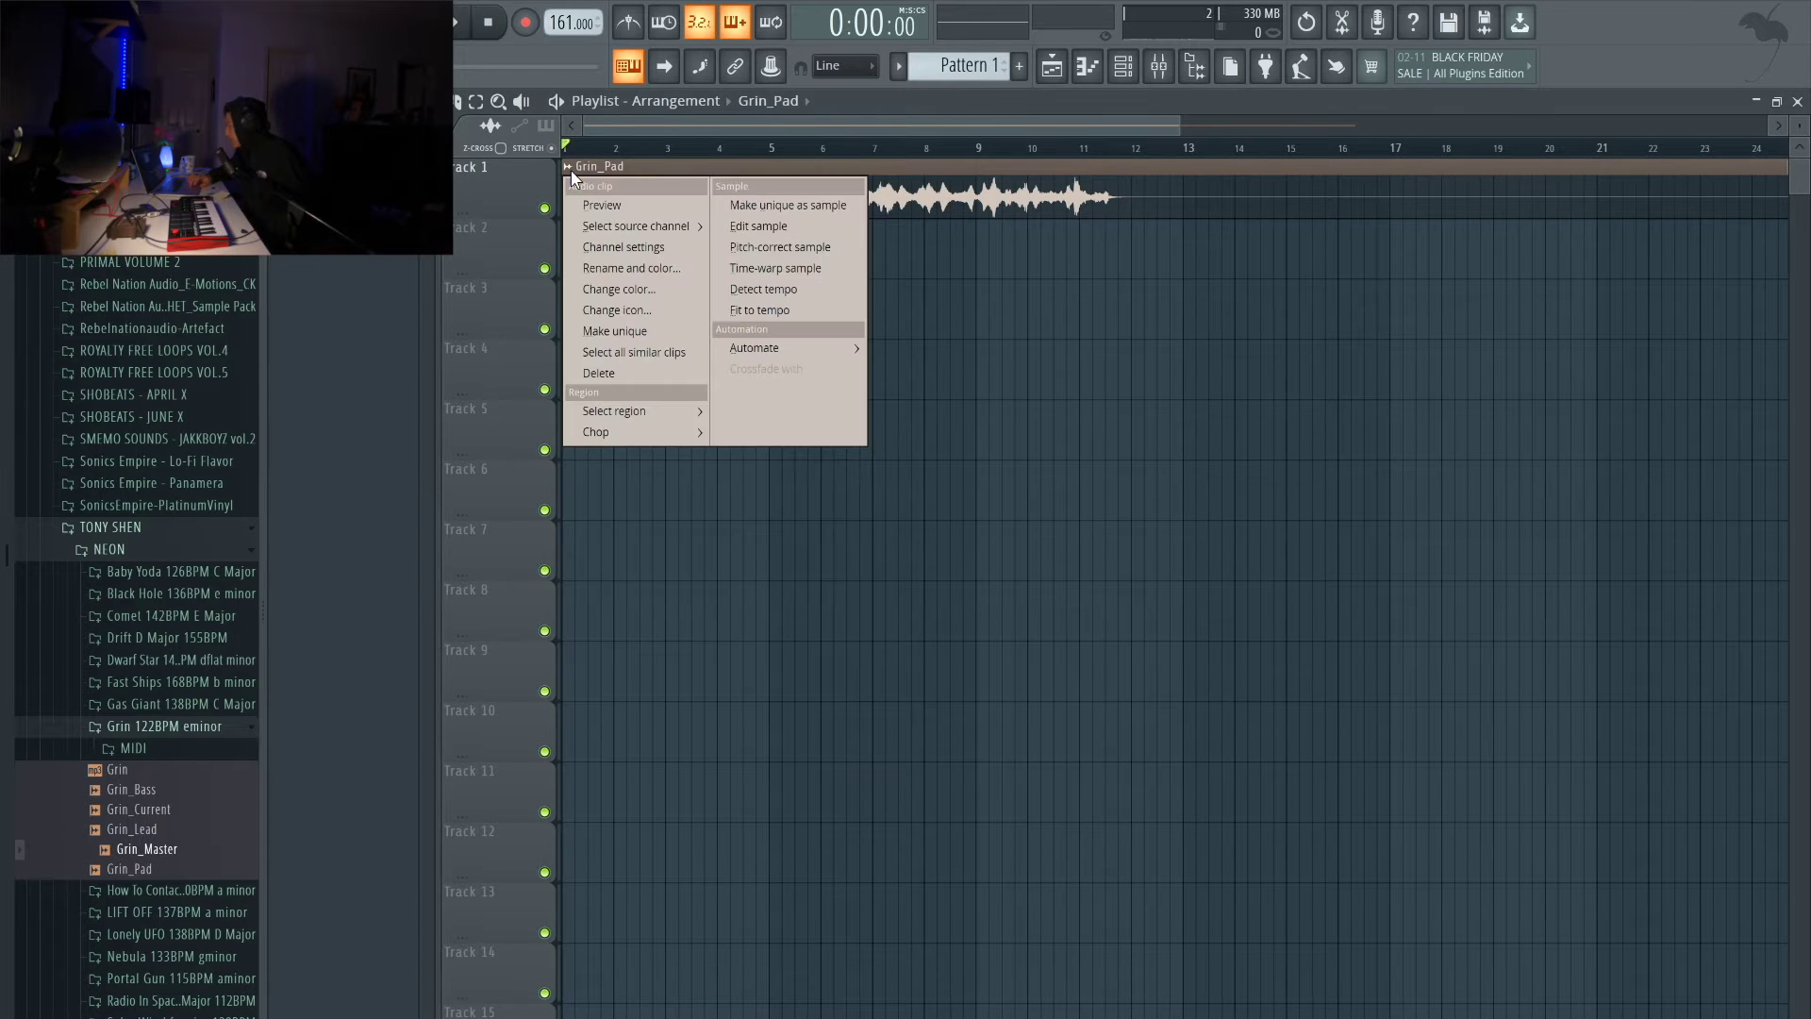
pyautogui.click(773, 309)
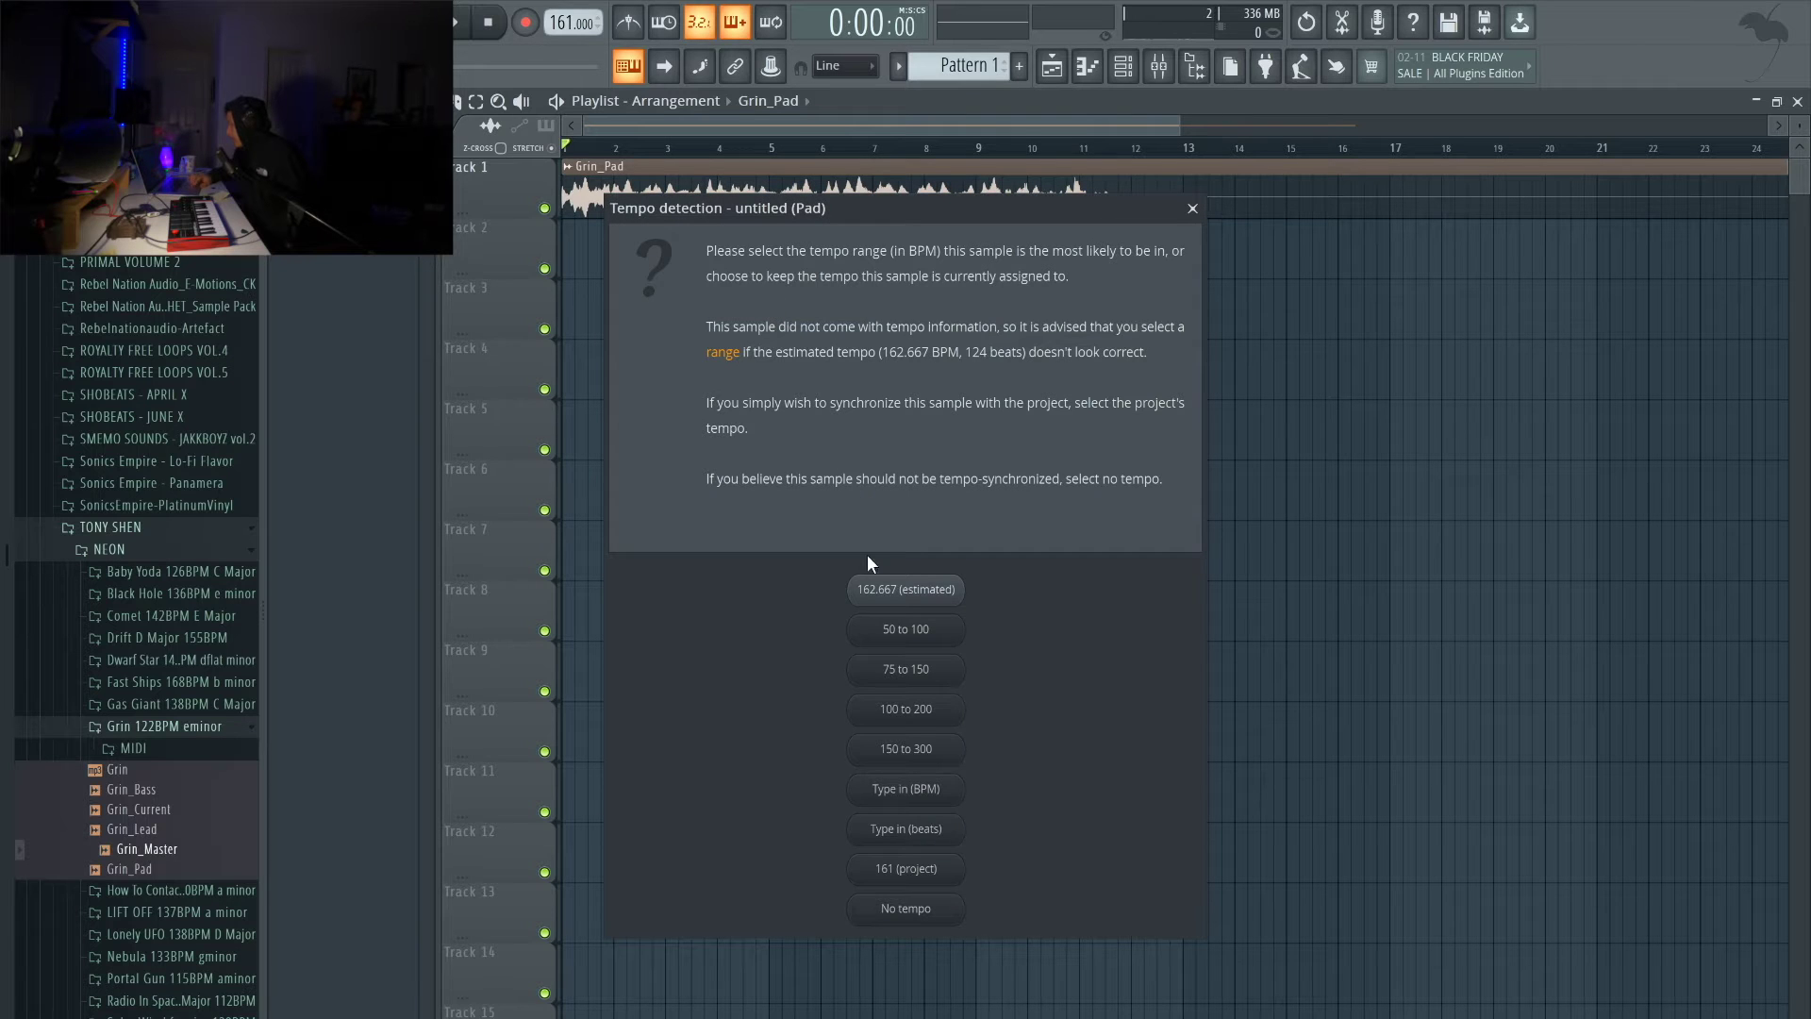
pyautogui.click(909, 792)
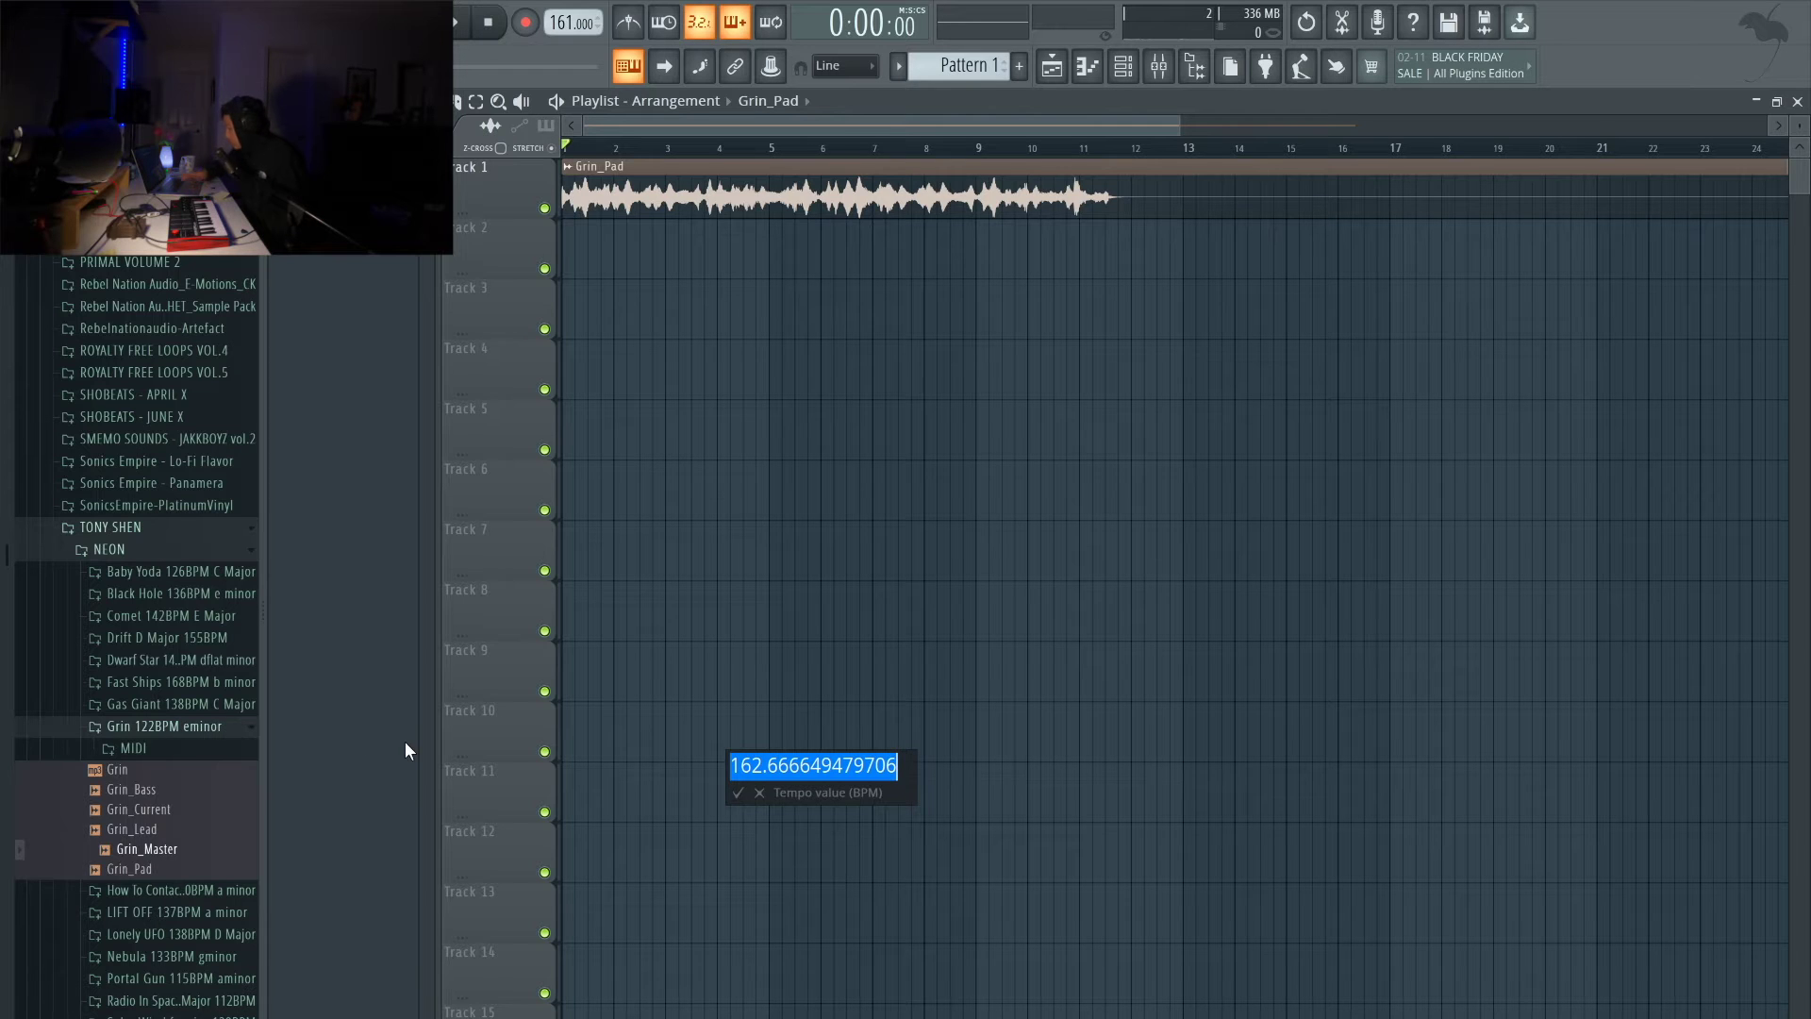
pyautogui.write('122')
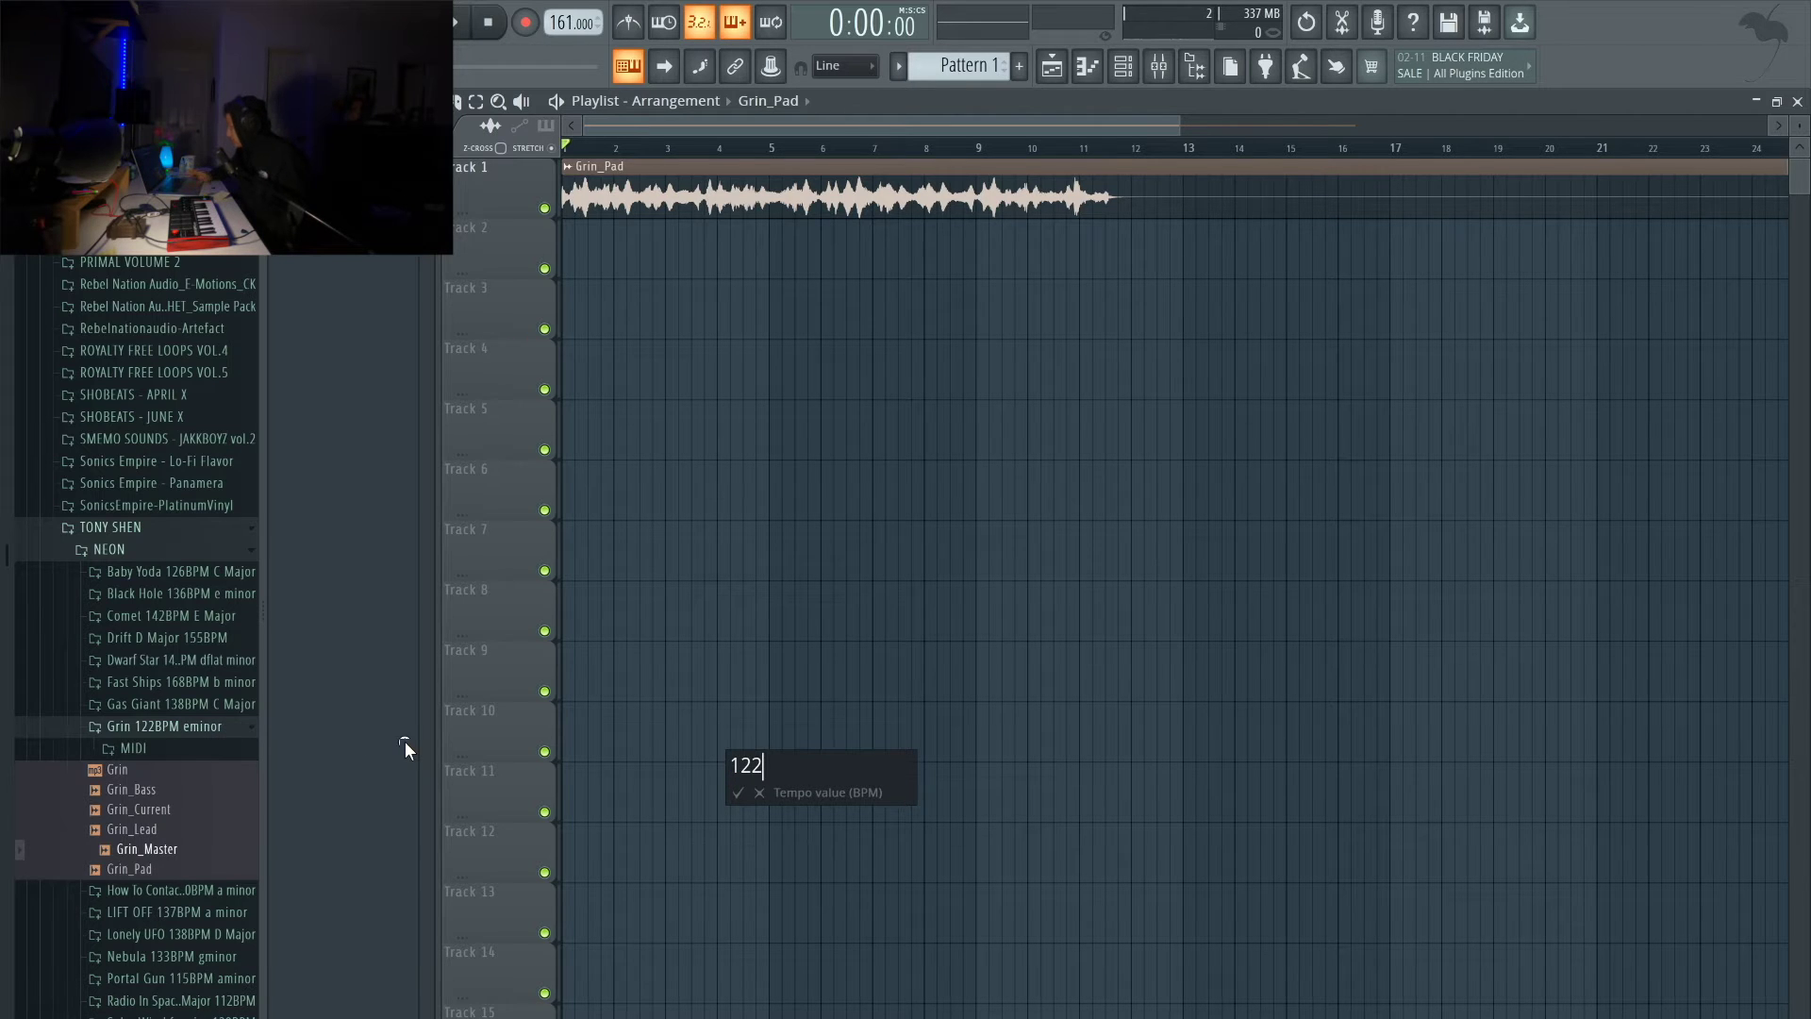
pyautogui.press('Return')
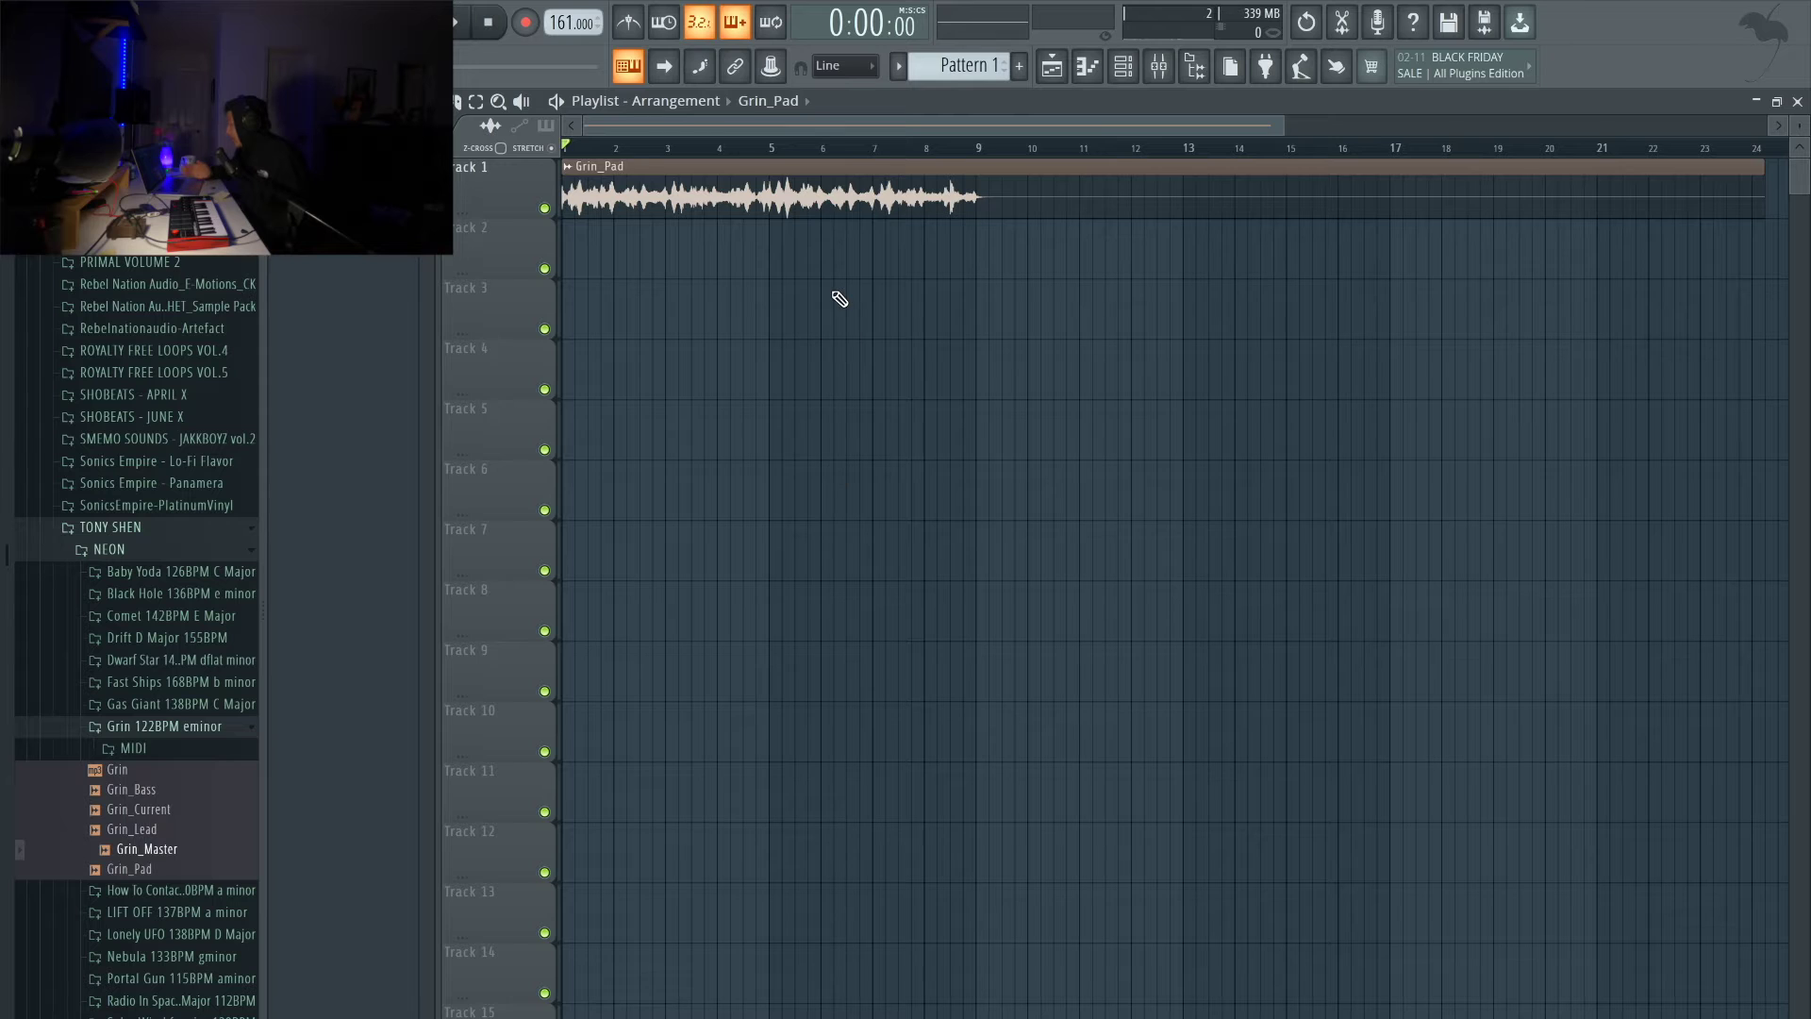
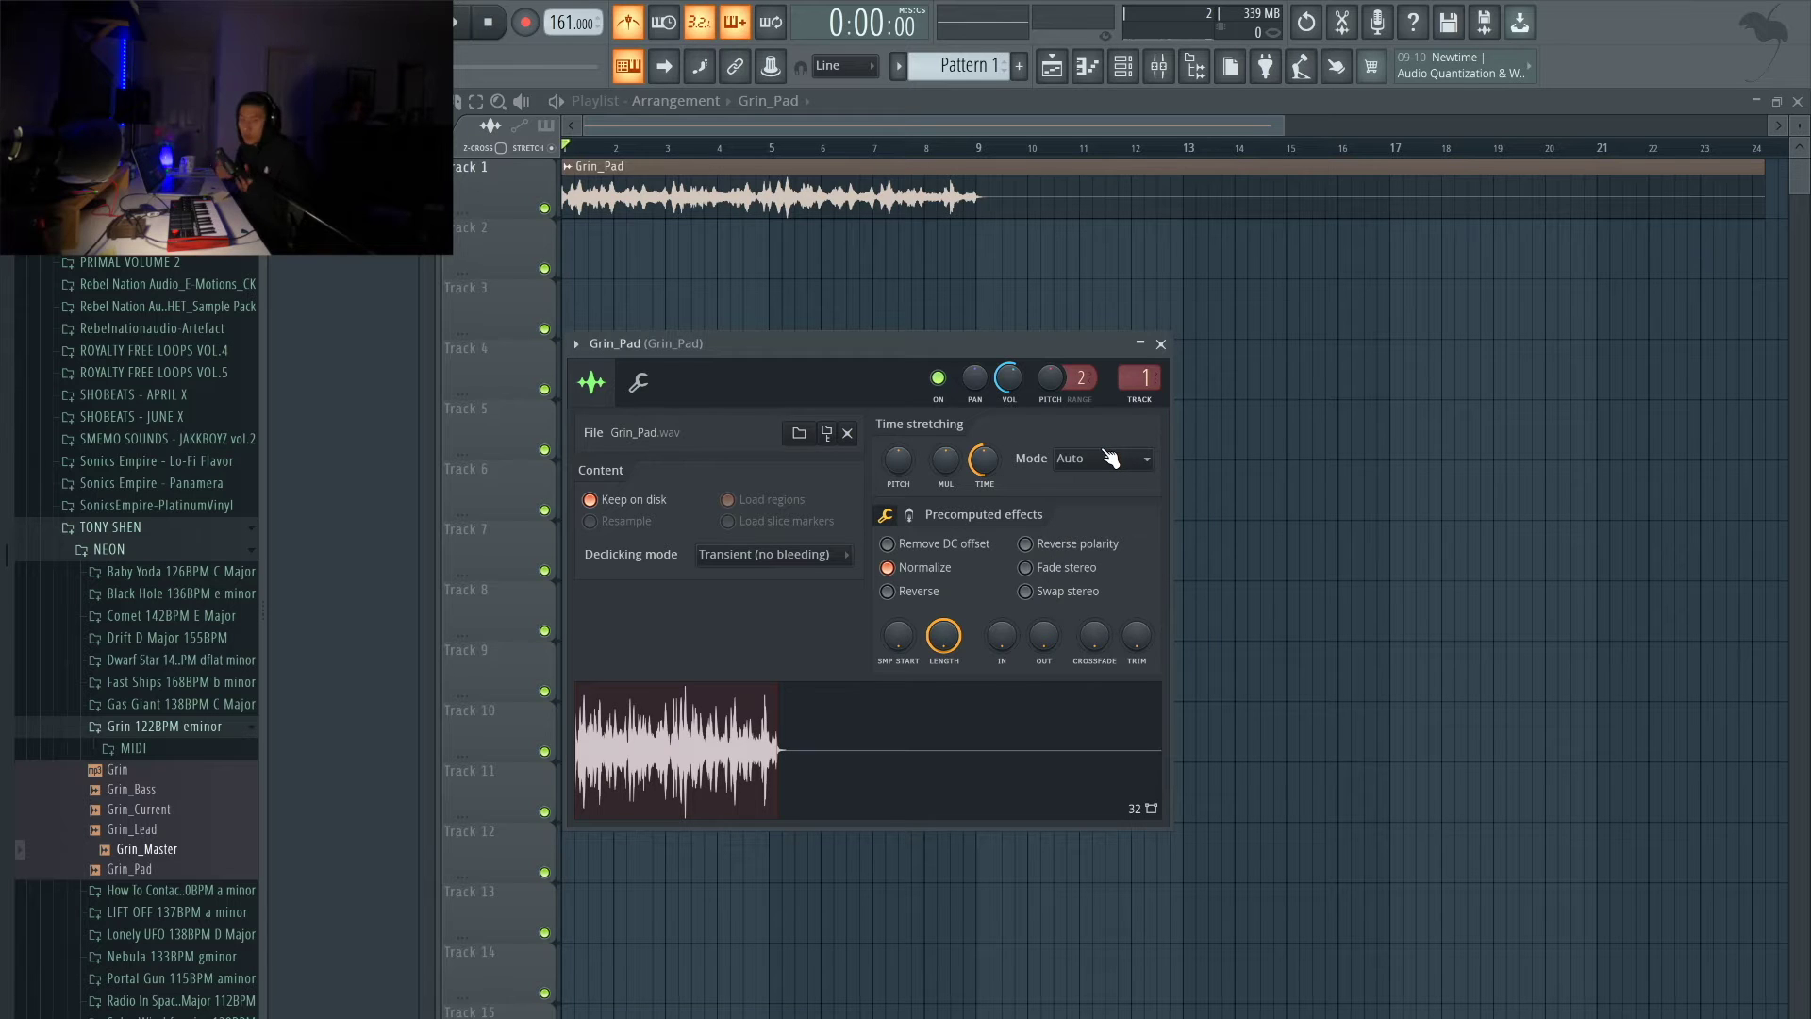
# Step: Look at the time-stretching mode of the Grin_Pad sample and close its channel settings
pyautogui.click(1087, 452)
pyautogui.click(1086, 453)
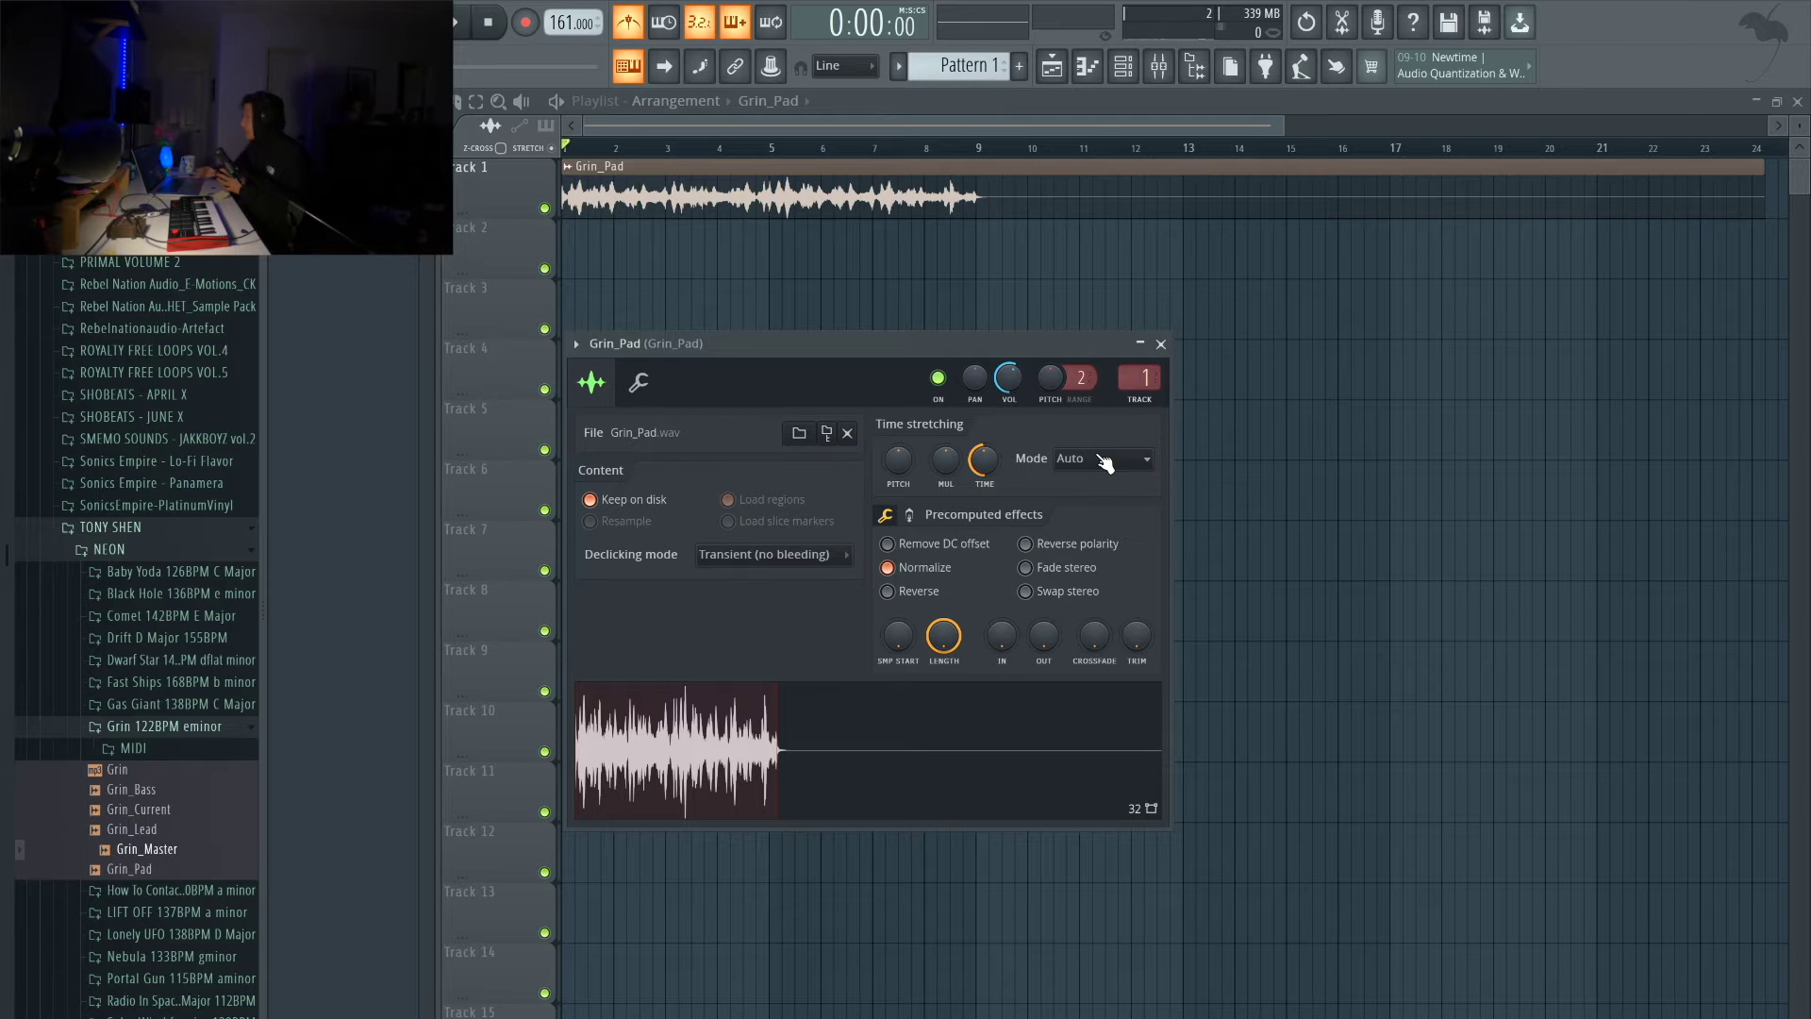
pyautogui.click(1161, 345)
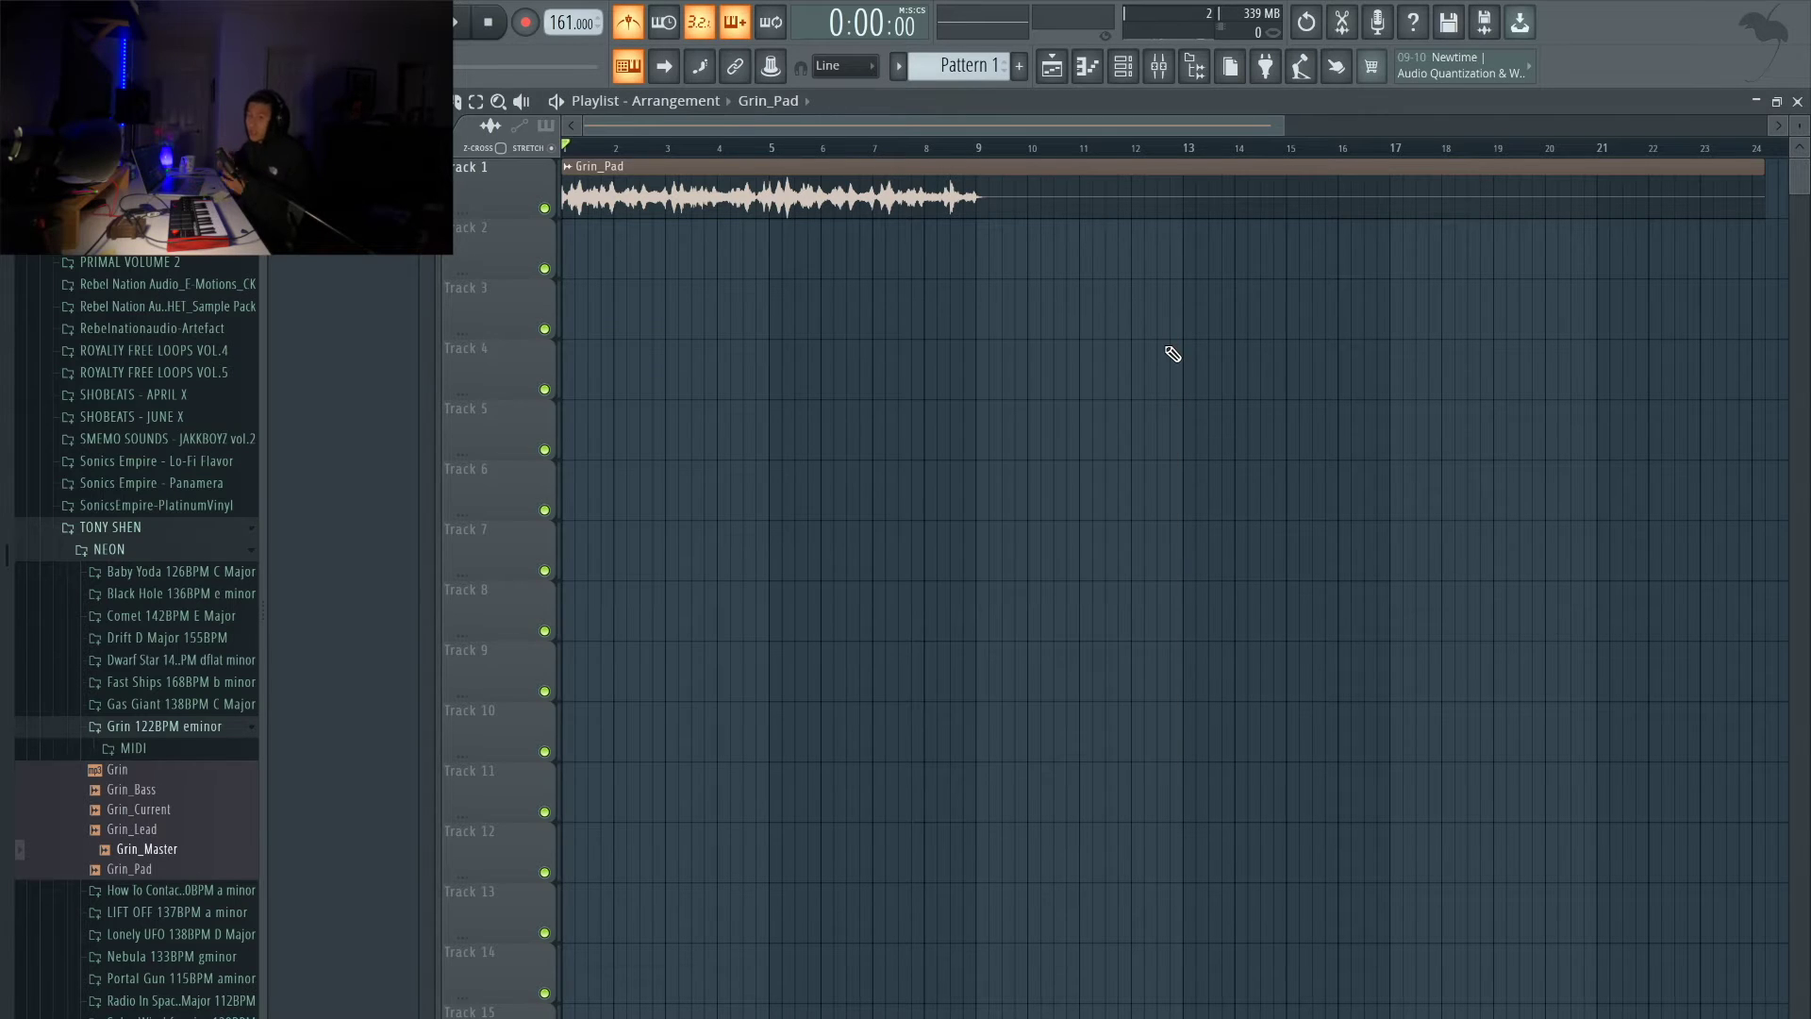
# Step: Place the Grin_Lead sample at the start of Track 4 and mute Track 1
pyautogui.moveTo(132, 828); pyautogui.dragTo(571, 363)
pyautogui.click(545, 209)
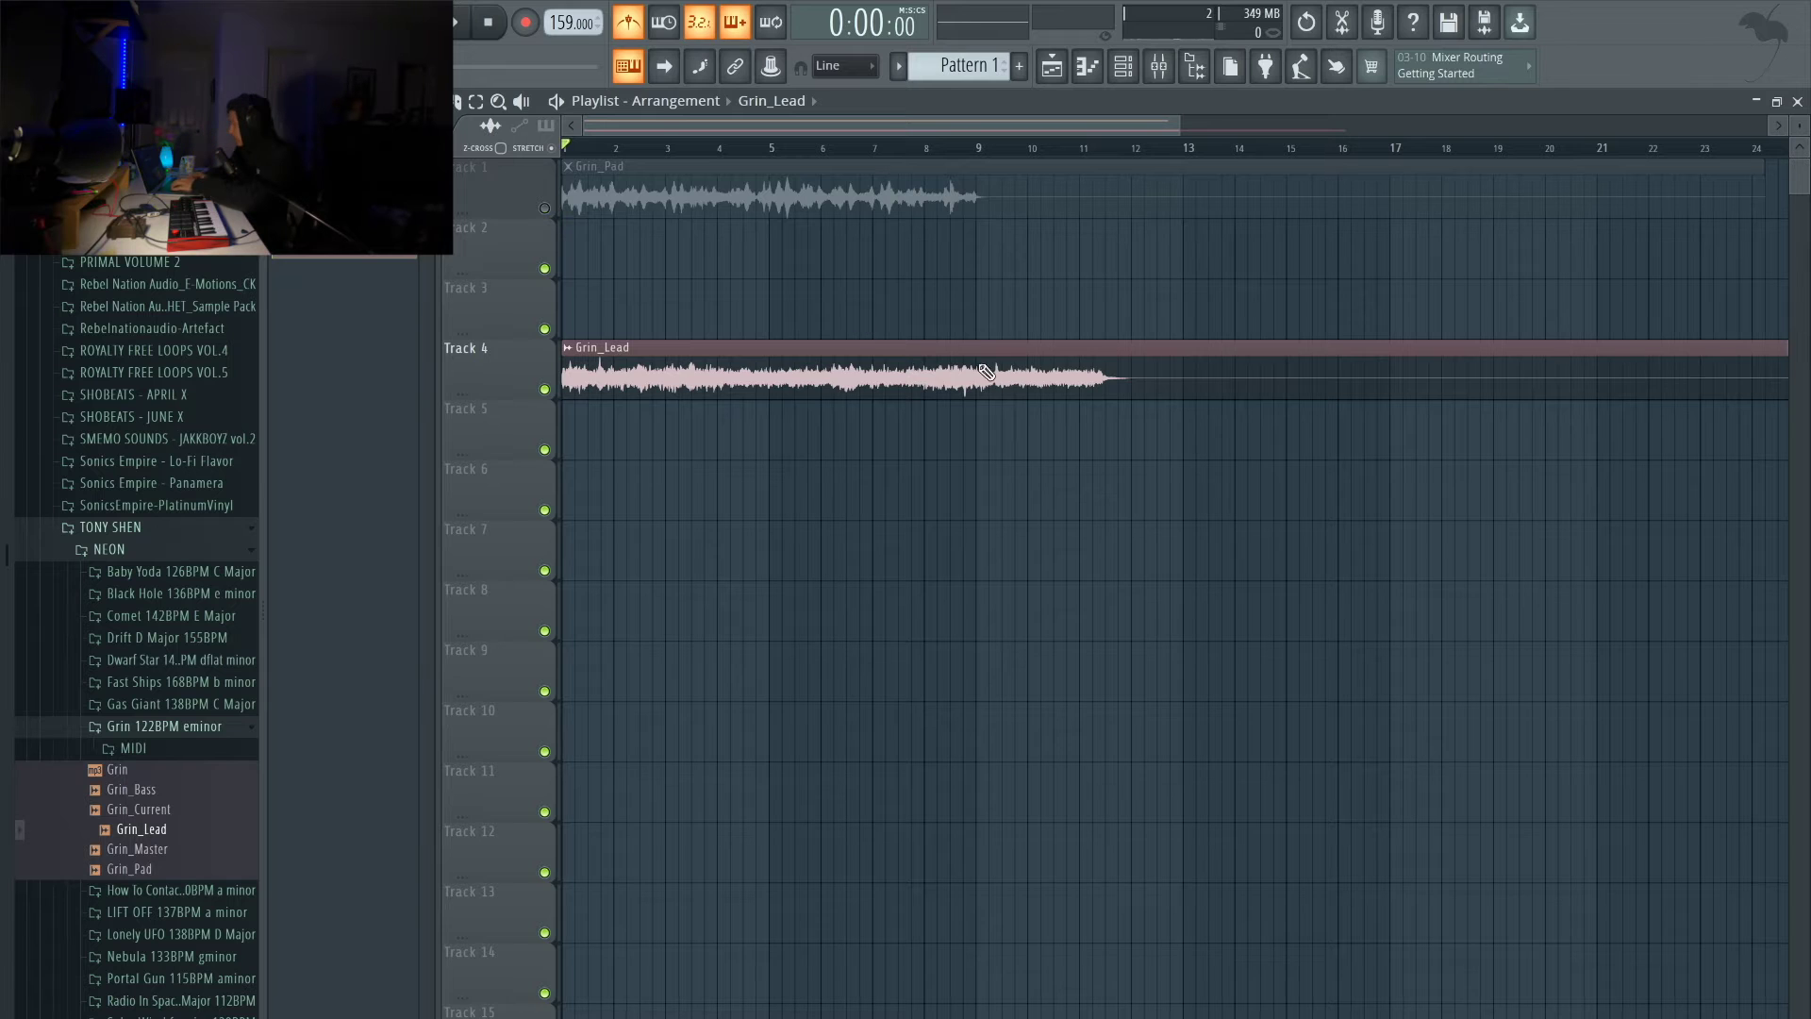
# Step: Play the Grin_Lead clip and stretch it to end level with the Grin_Pad clip, near bar 24
pyautogui.scroll(-2, 1004, 373)
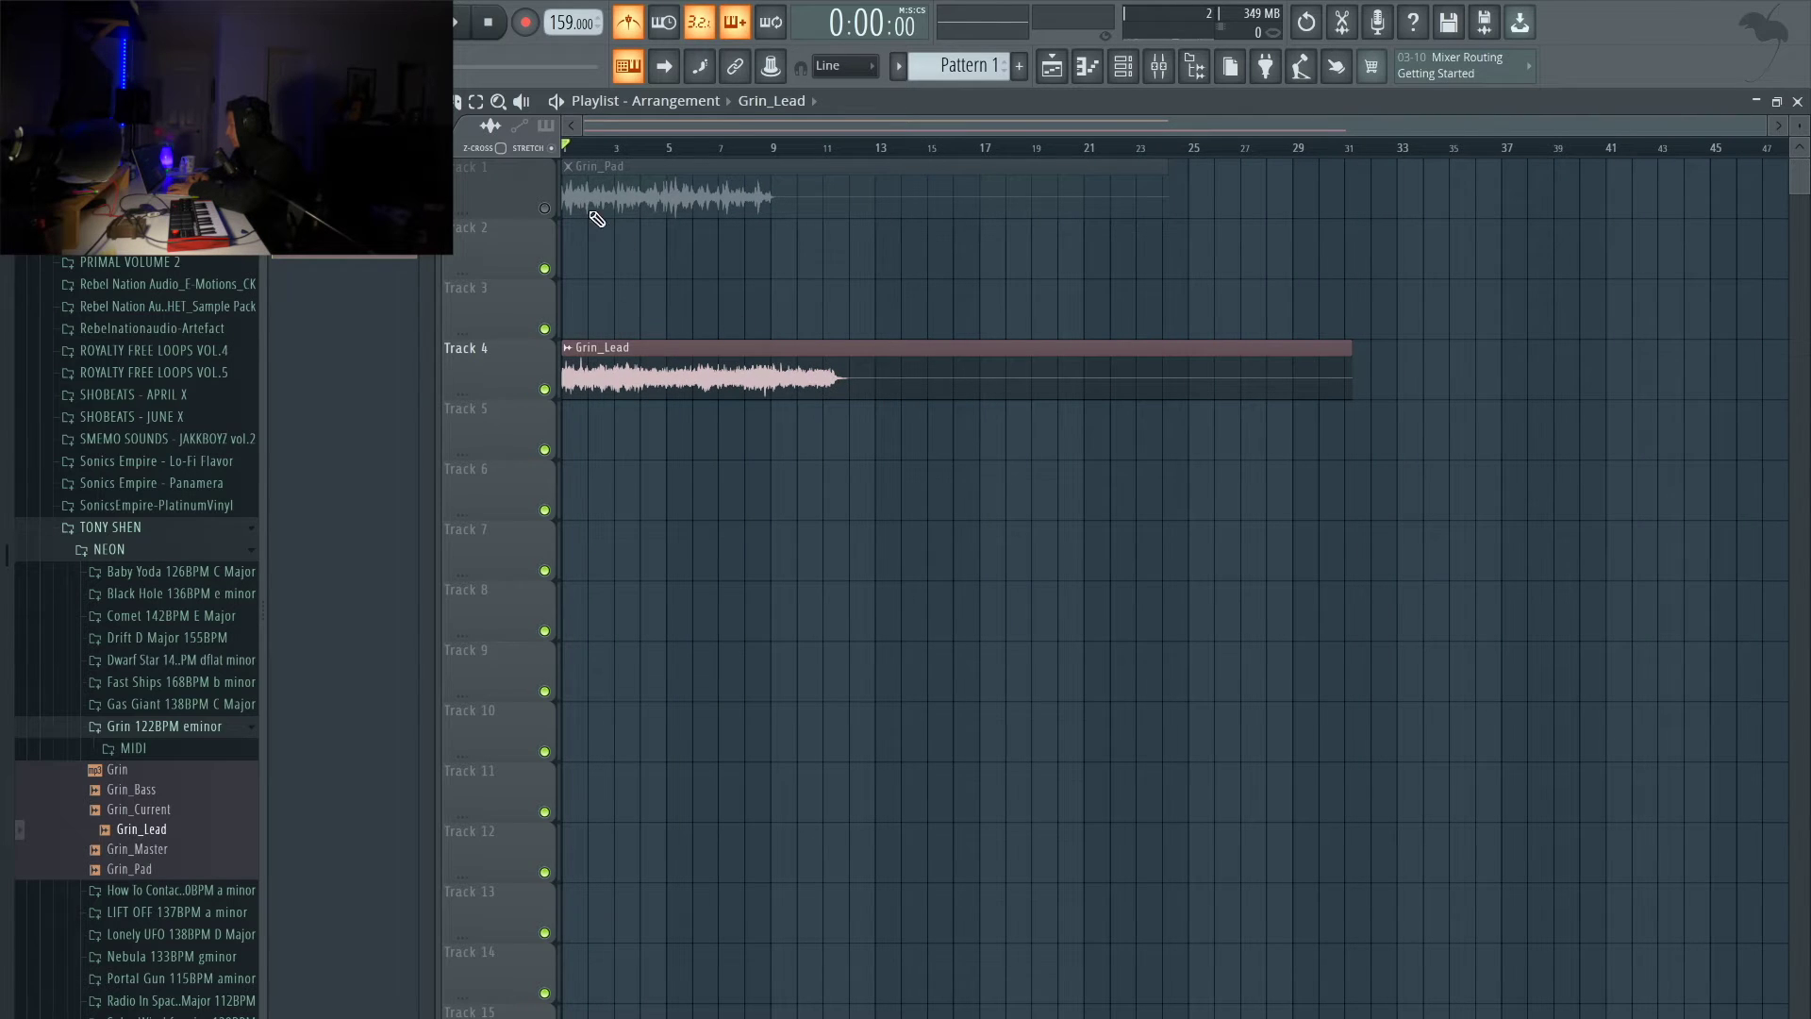
pyautogui.click(346, 259)
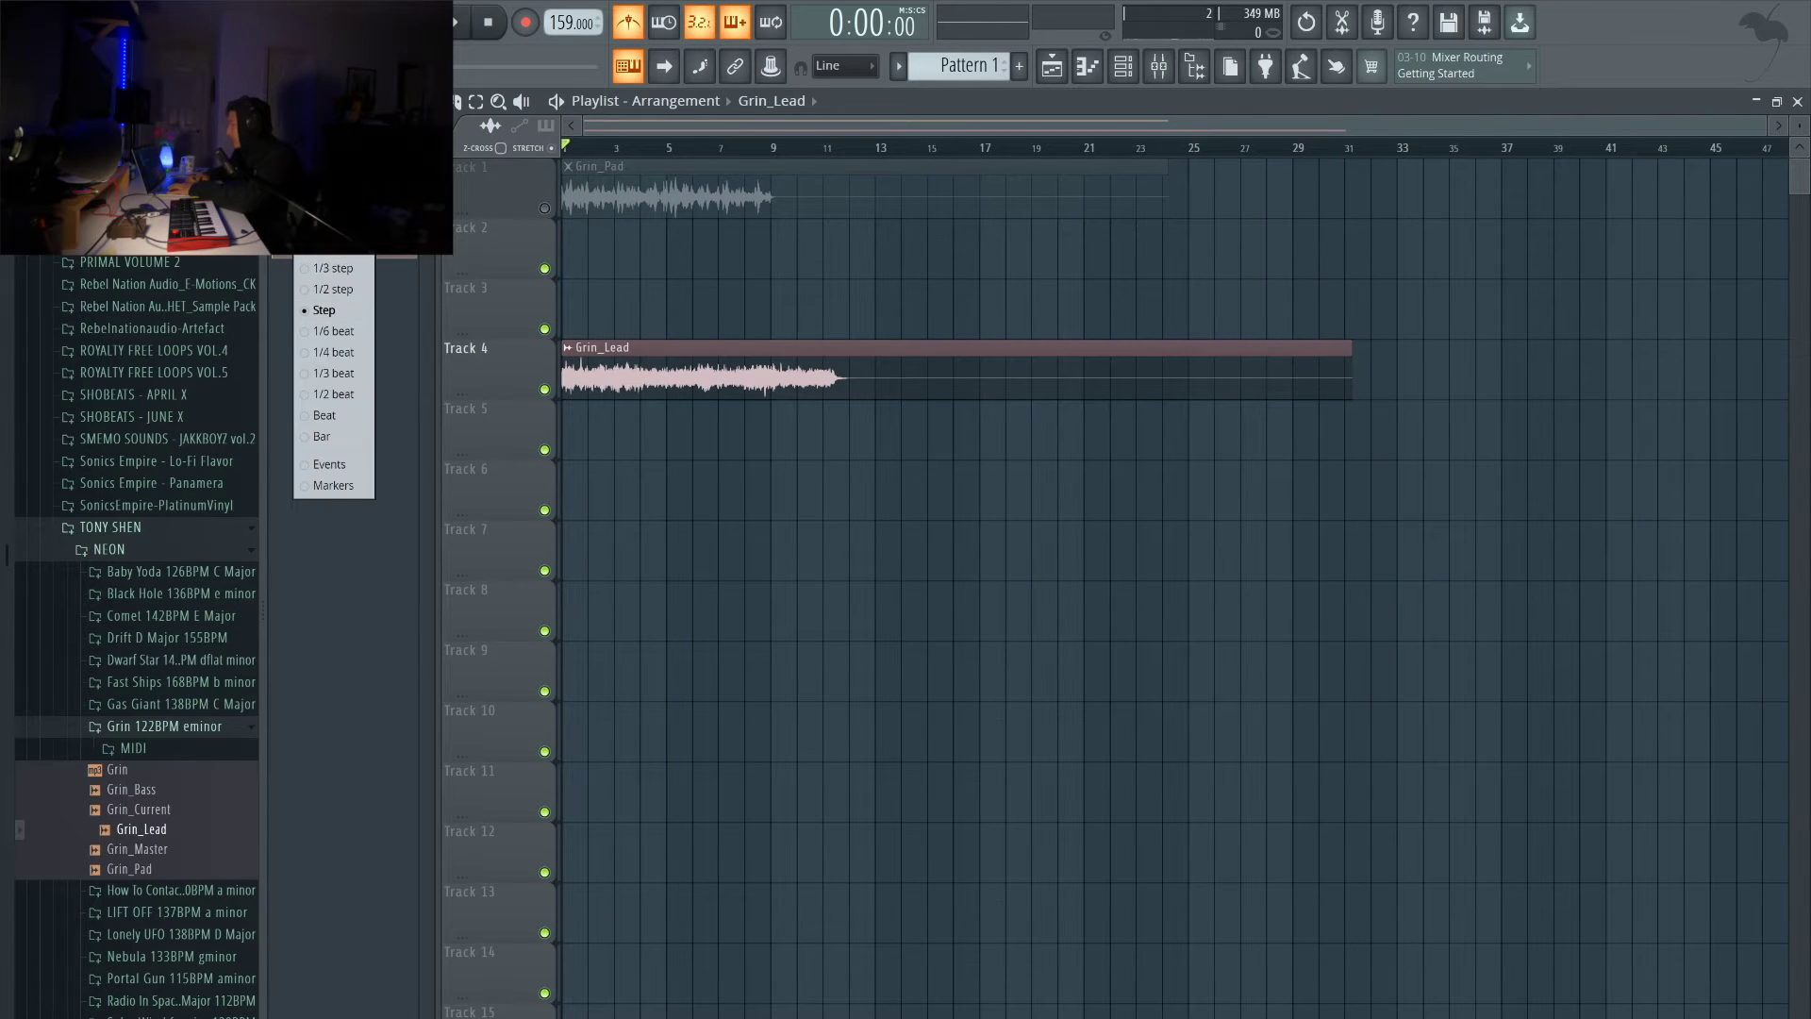
pyautogui.press('Escape')
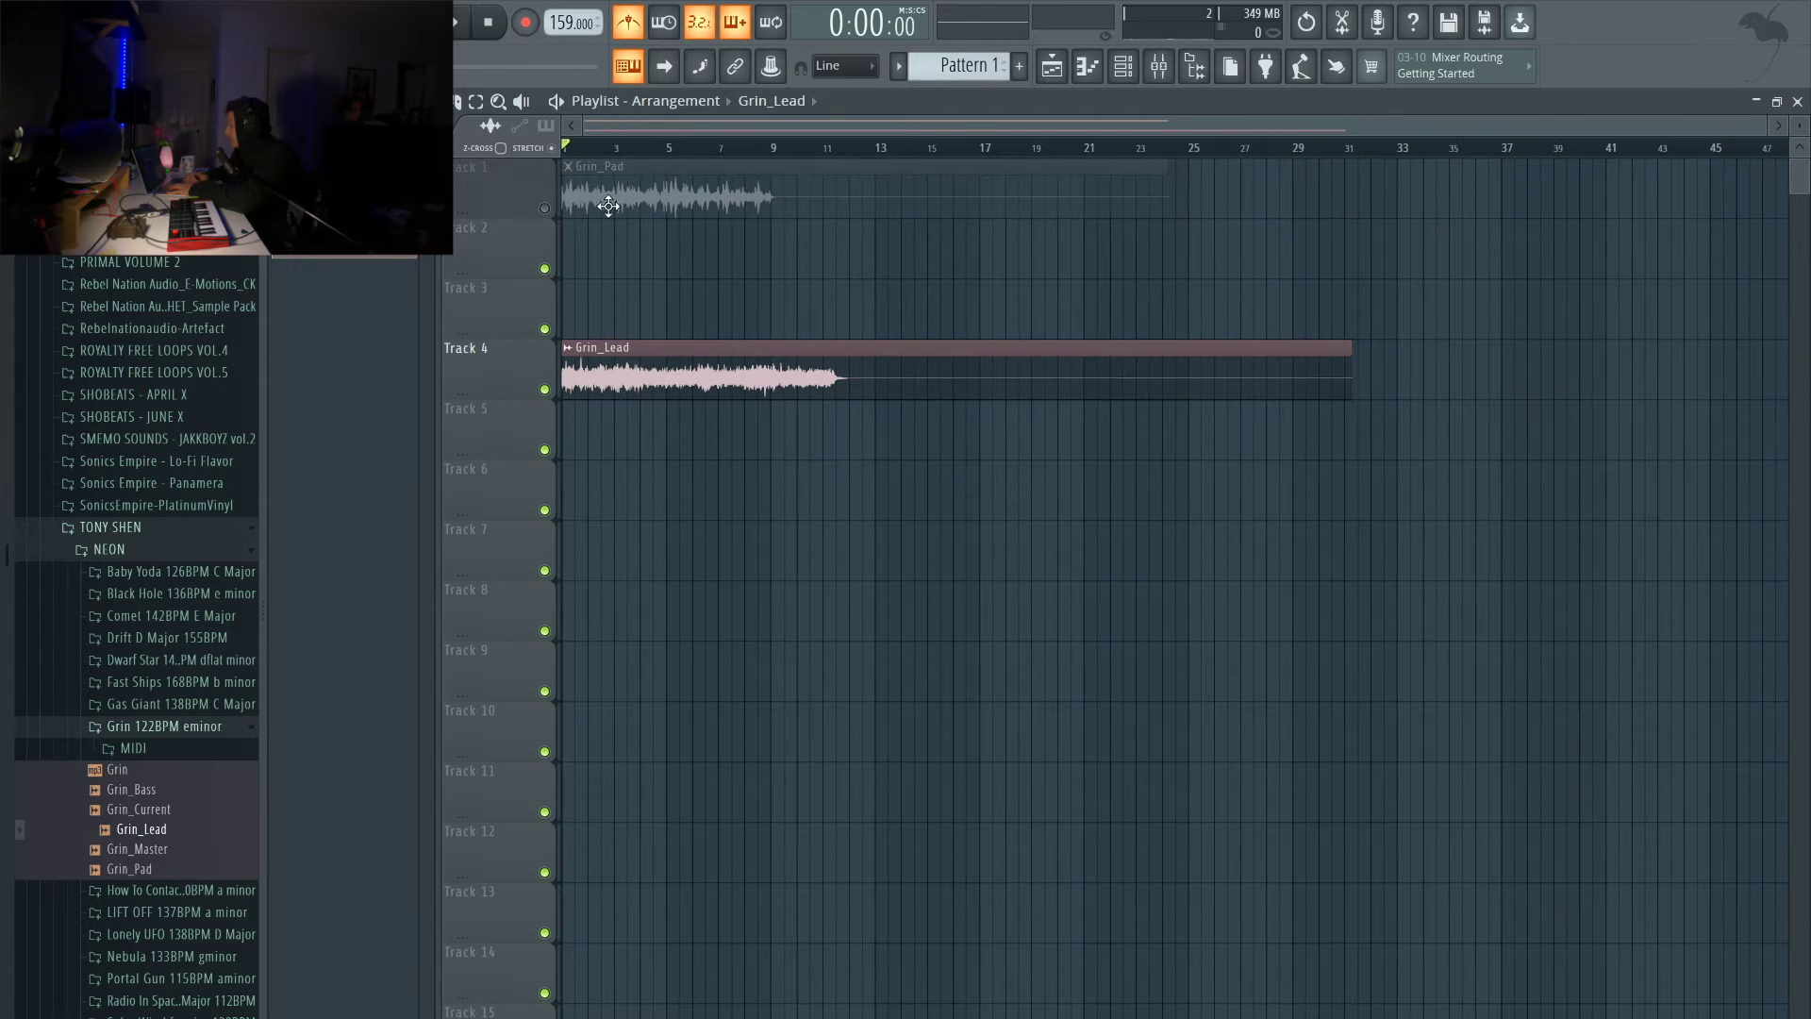
pyautogui.press('space')
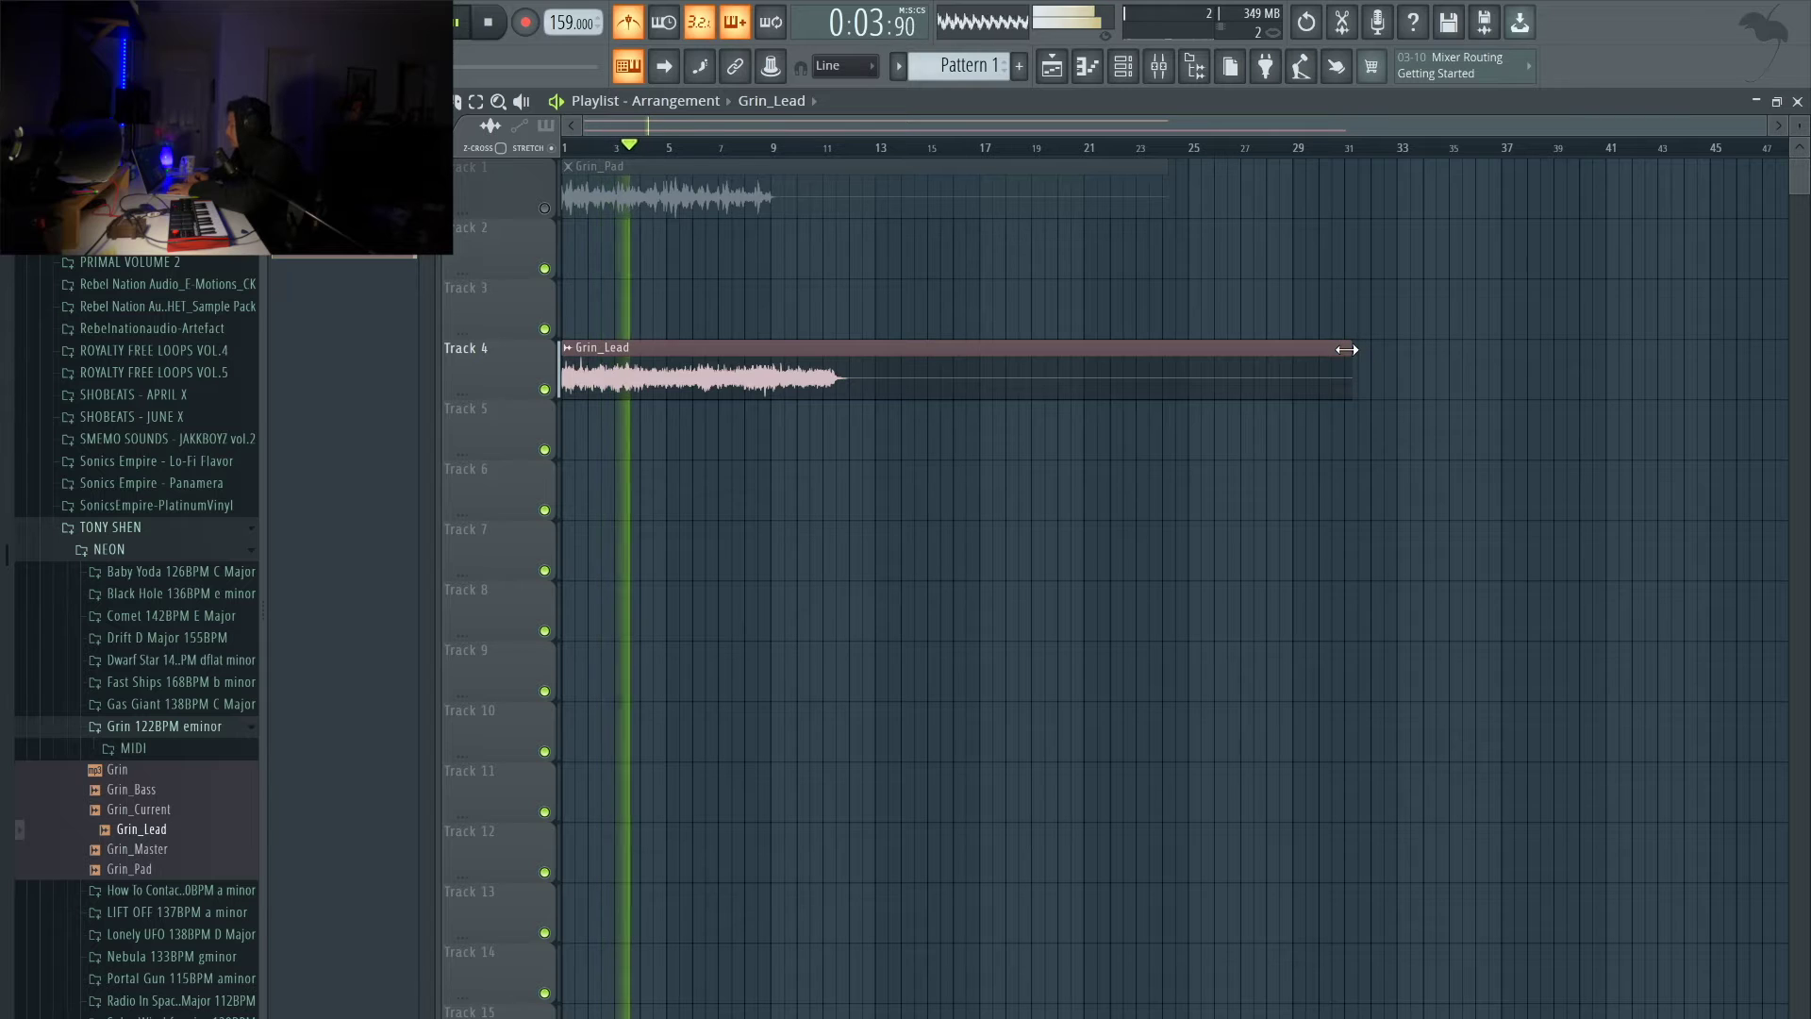
pyautogui.press('space')
pyautogui.moveTo(1346, 349); pyautogui.dragTo(1160, 340)
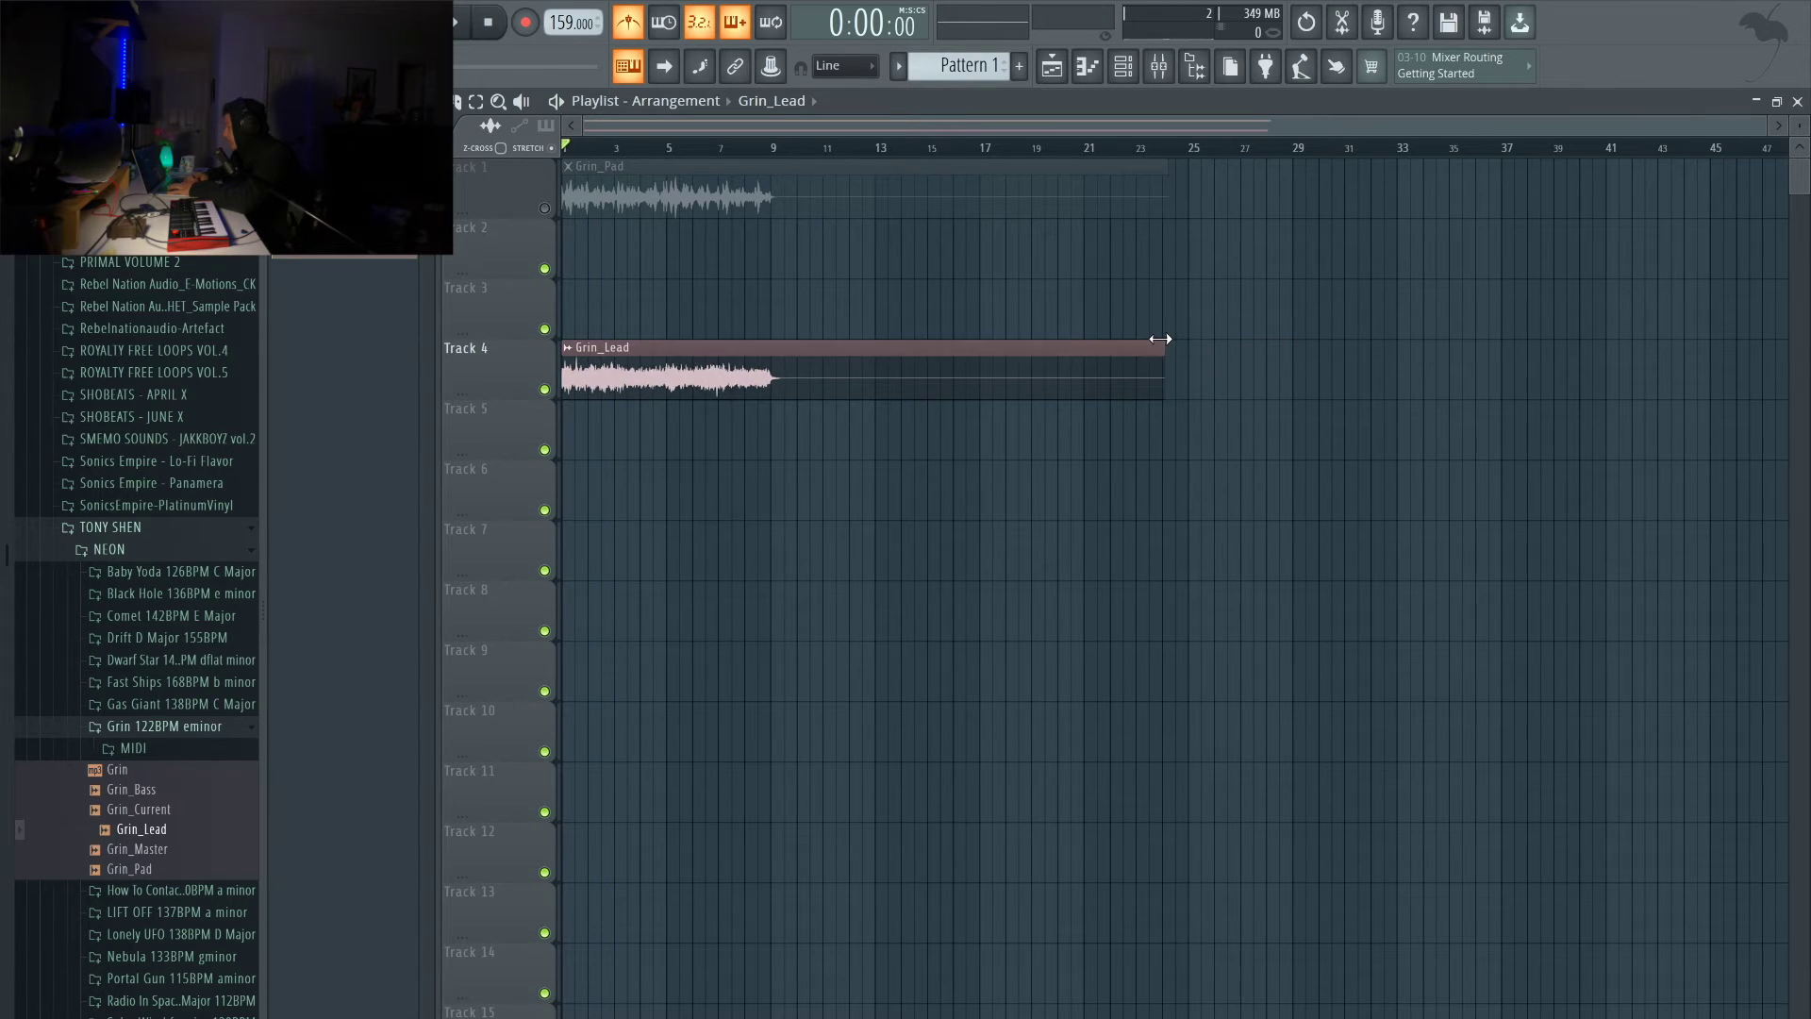
# Step: Play the stretched Grin_Lead clip and compare where its waveform ends with the Grin_Pad clip around bar 9
pyautogui.press('space')
pyautogui.scroll(3, 673, 499)
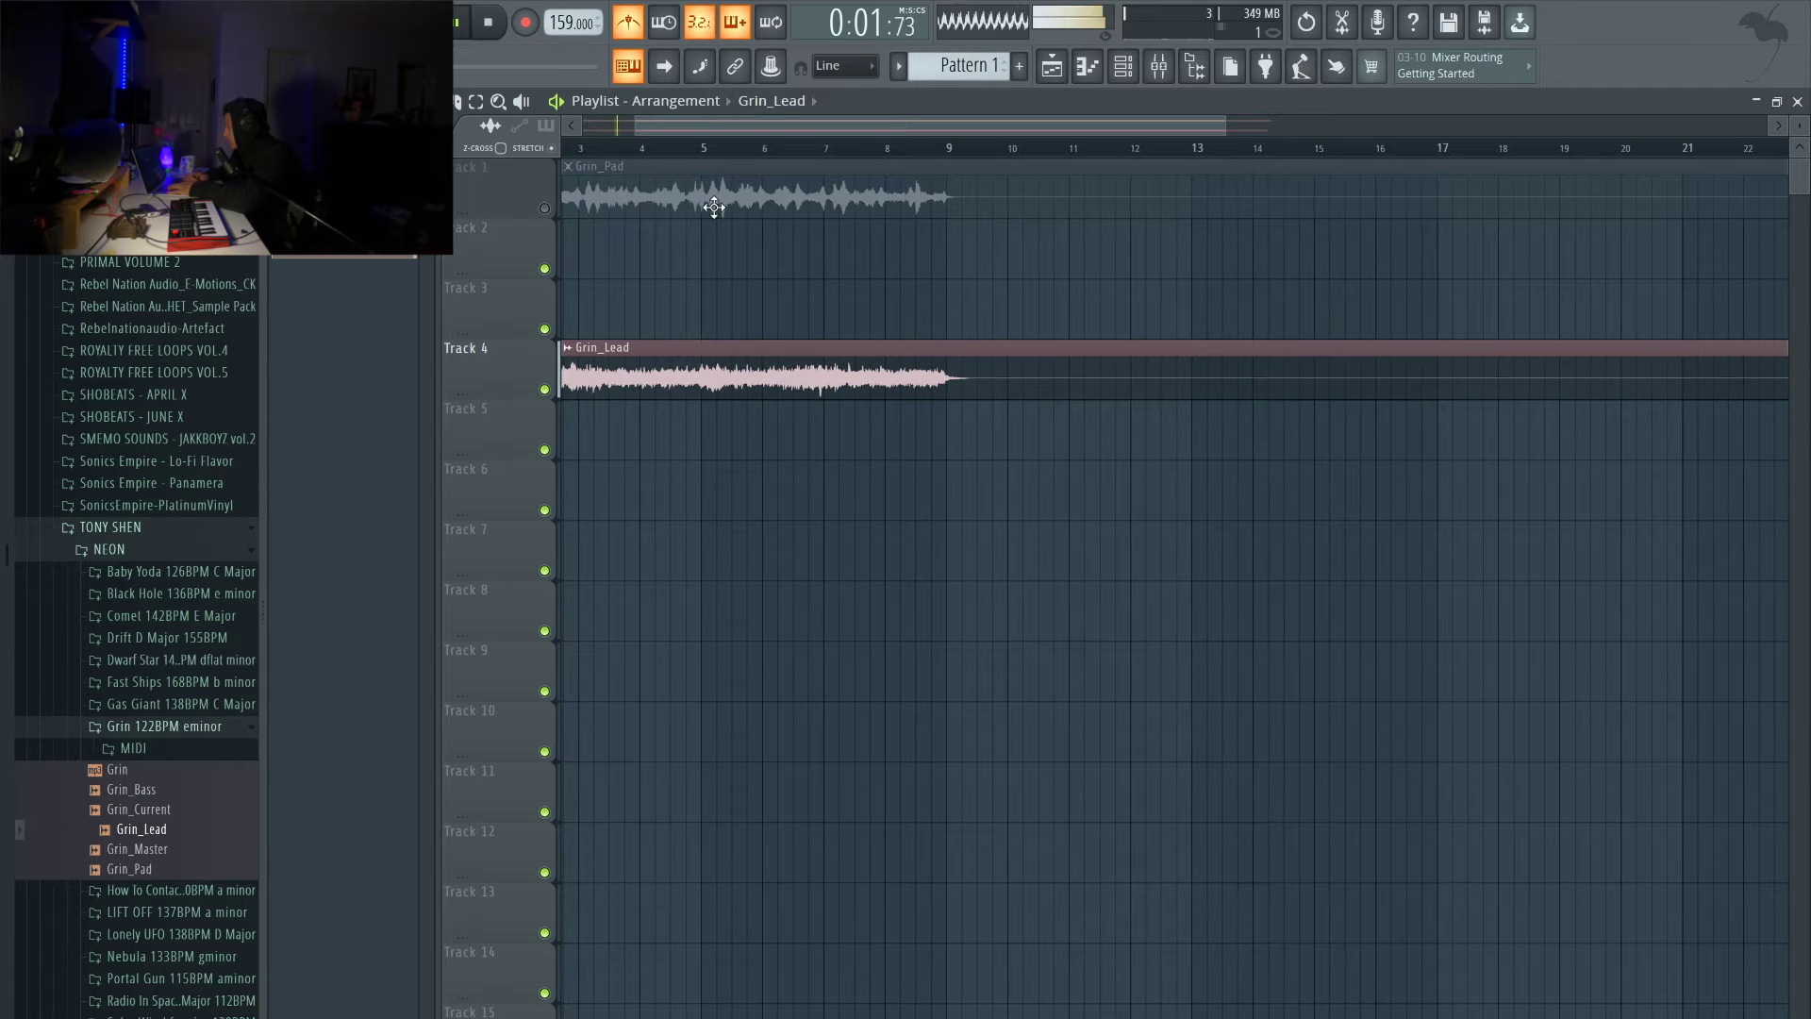
pyautogui.moveTo(677, 117); pyautogui.dragTo(618, 117)
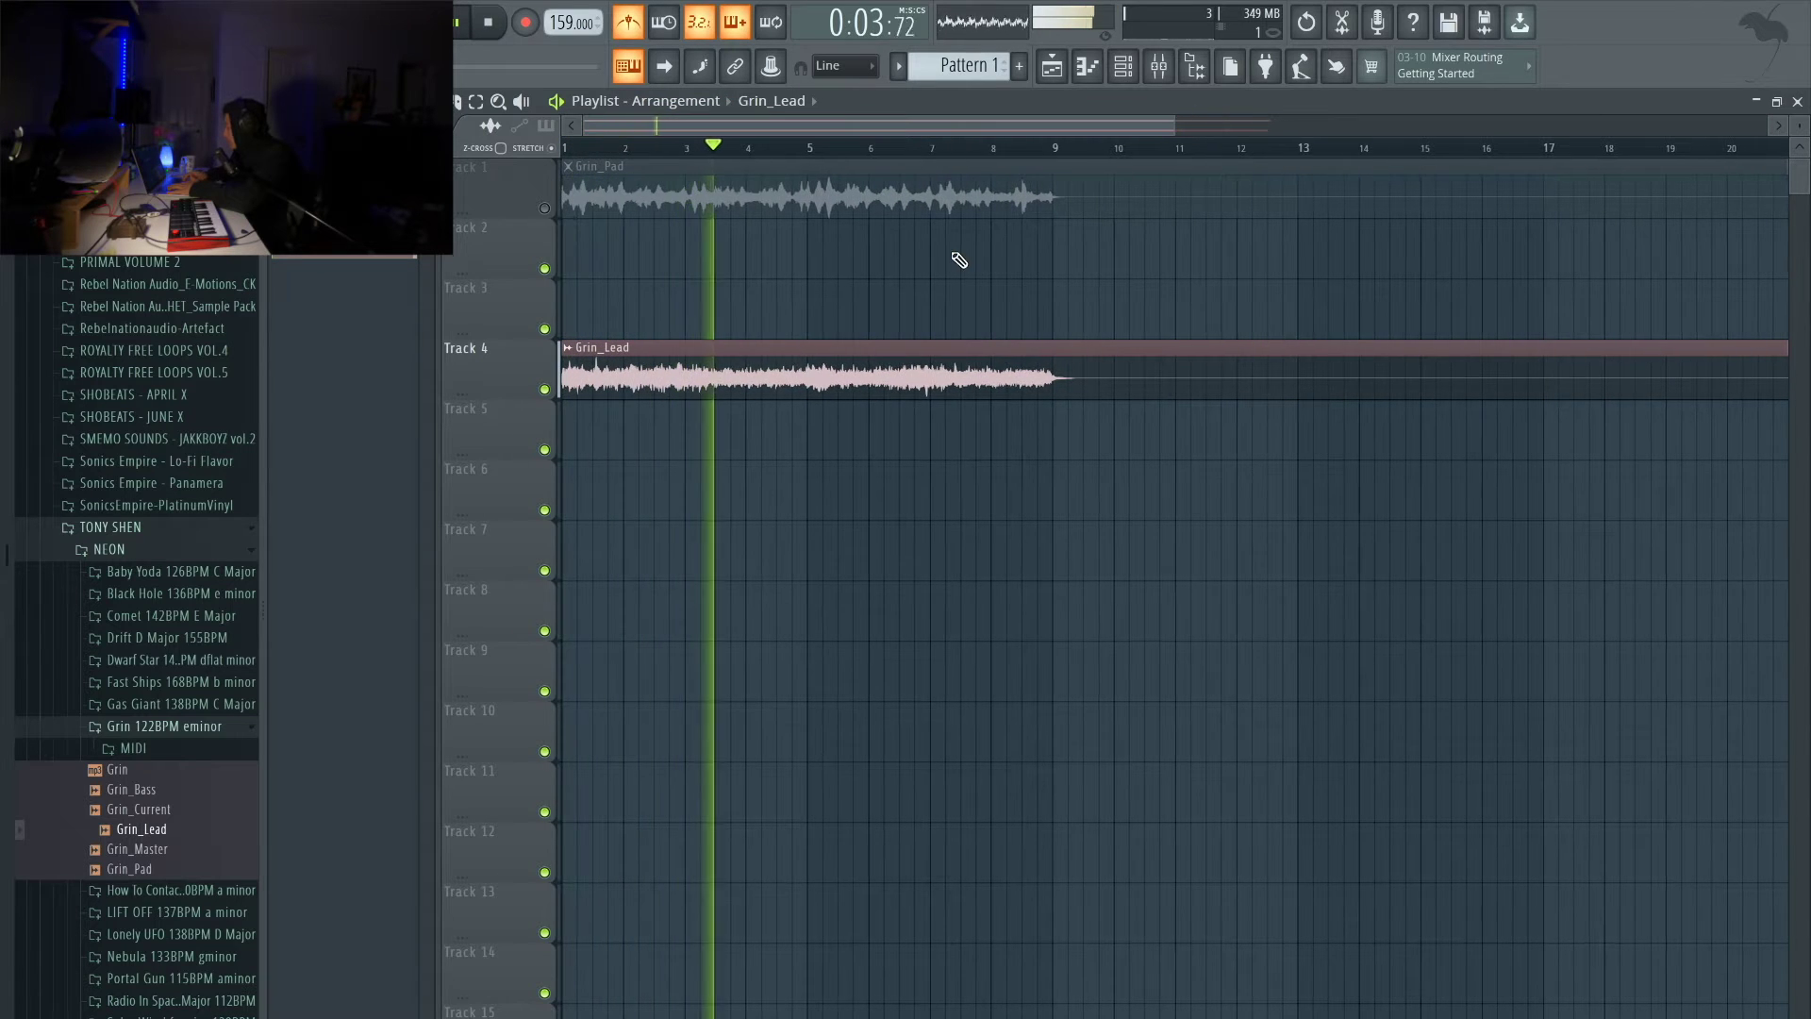
pyautogui.press('space')
pyautogui.scroll(2, 884, 324)
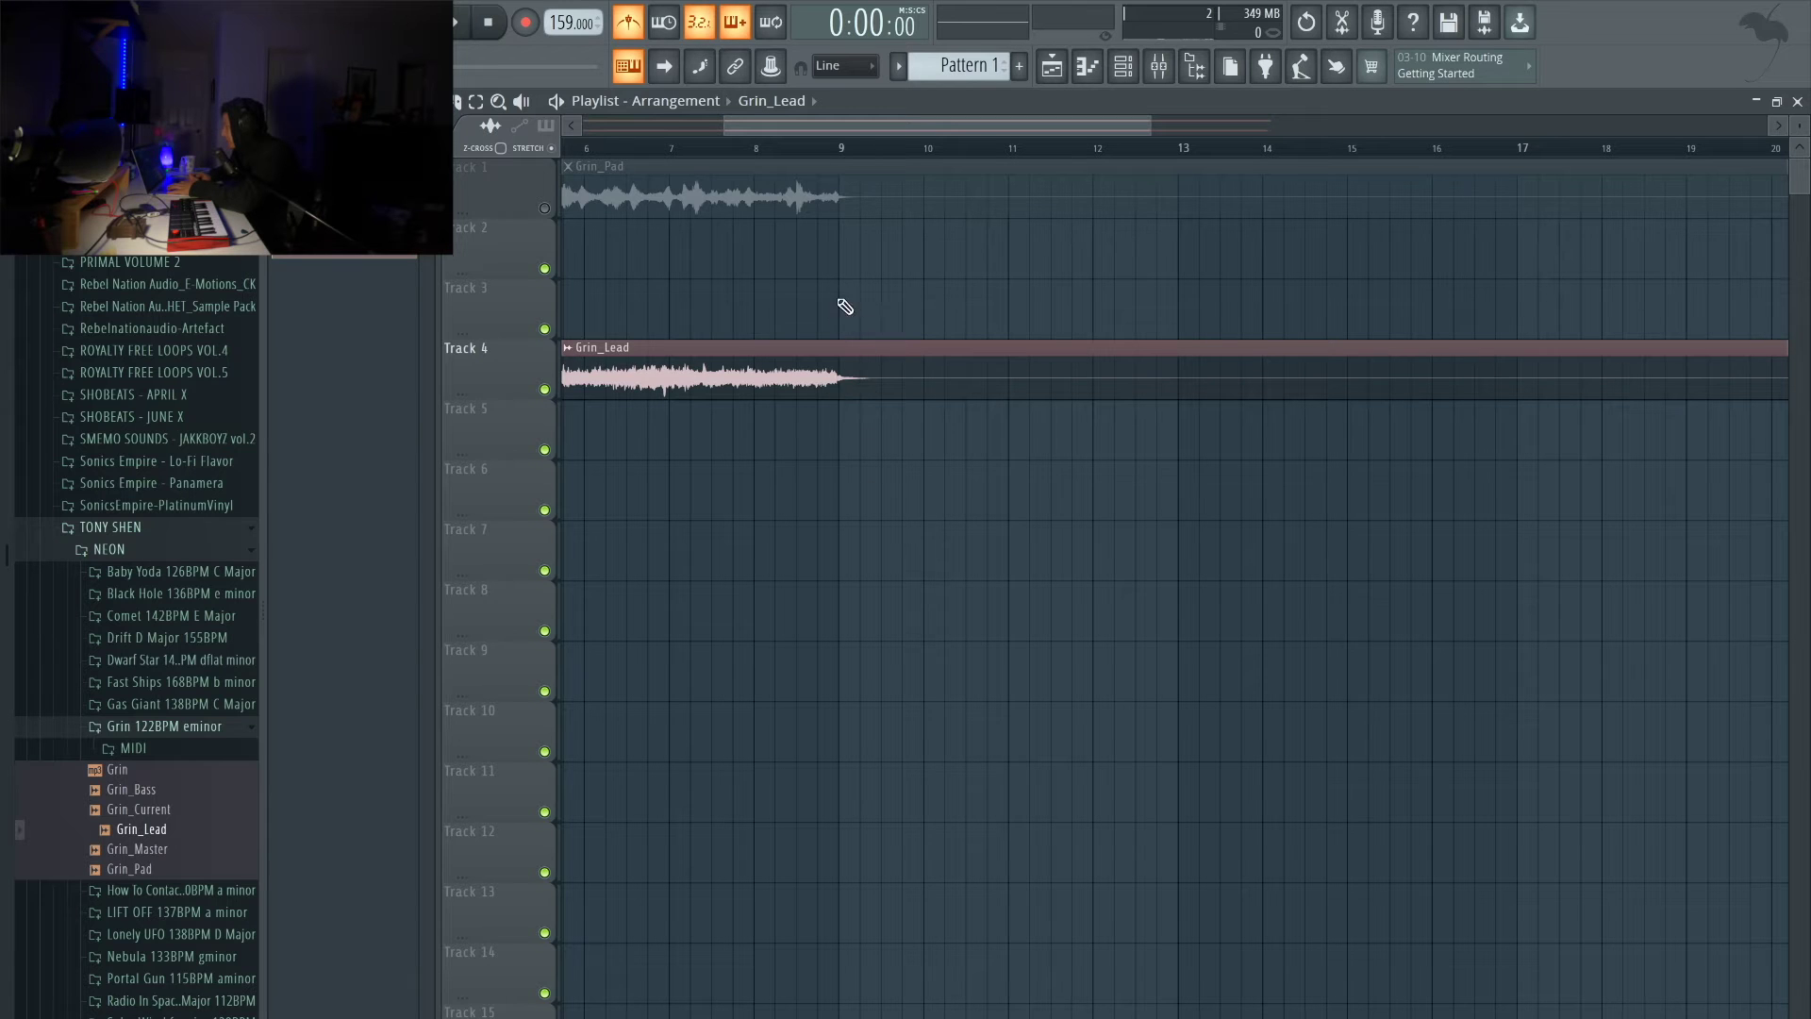
pyautogui.scroll(-3, 841, 481)
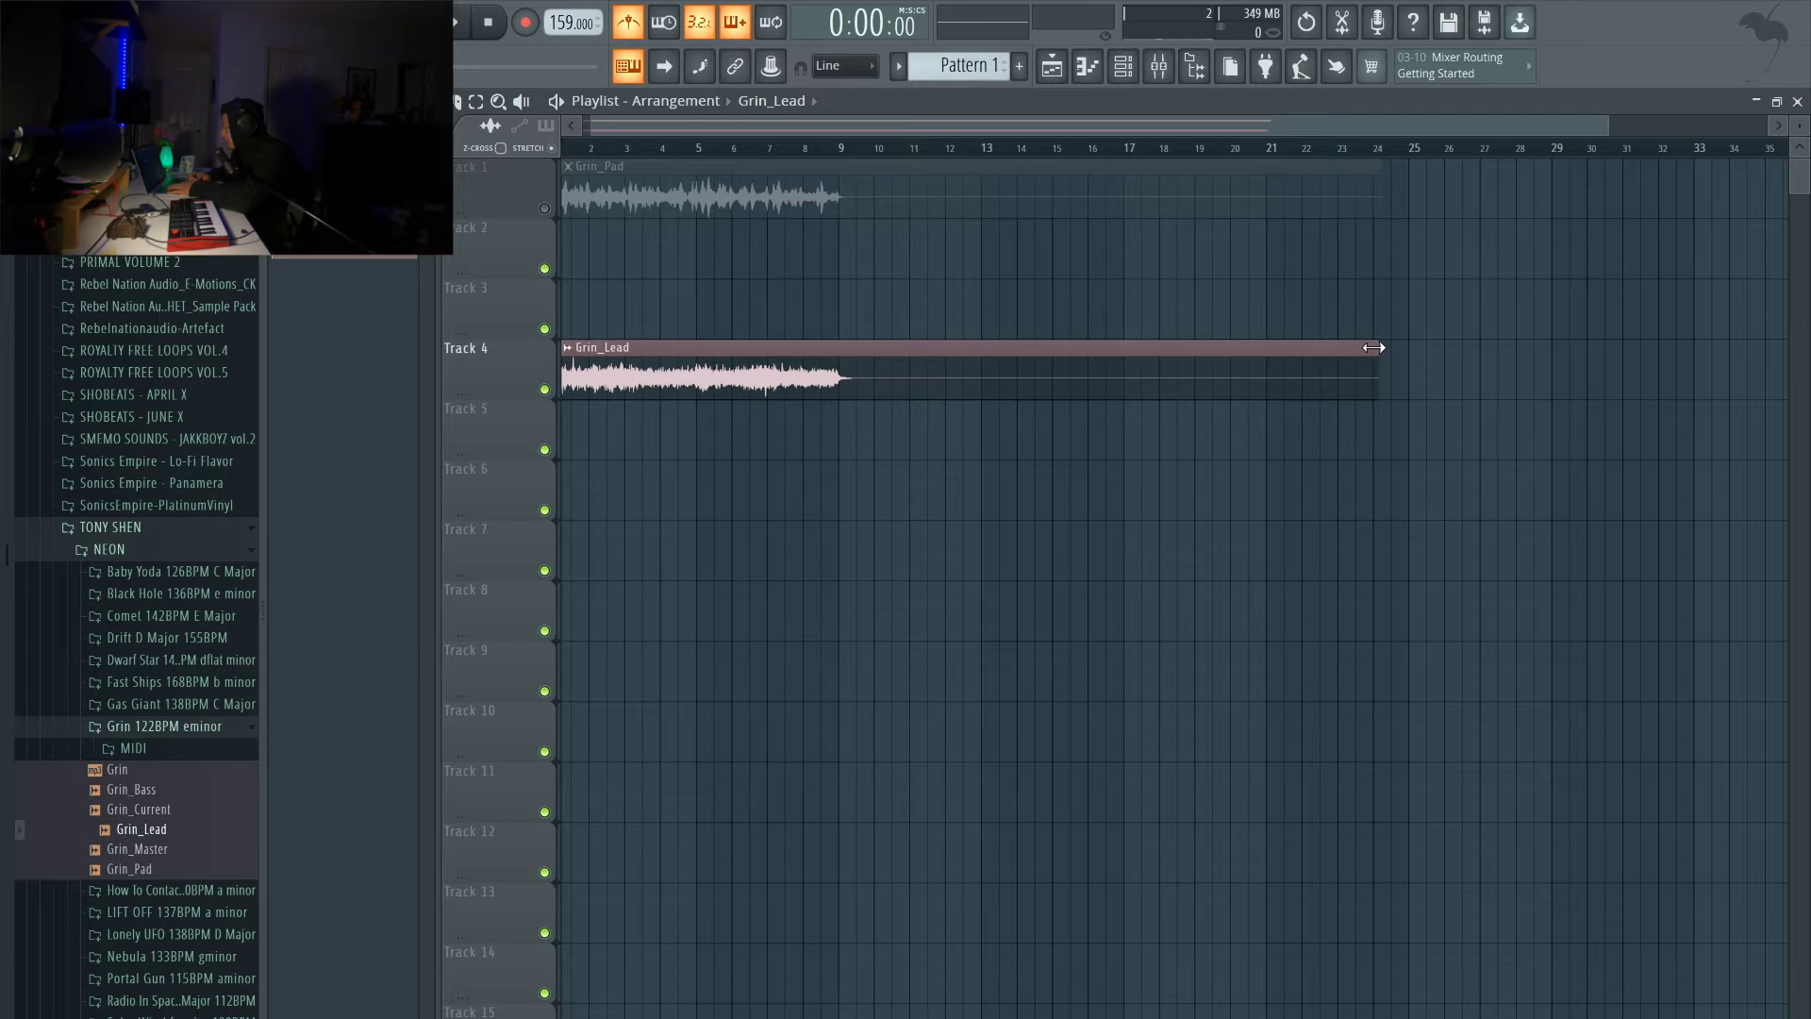
# Step: Play the Grin_Lead clip on Track 4 from the start to listen to its sound at the project tempo
pyautogui.press('space')
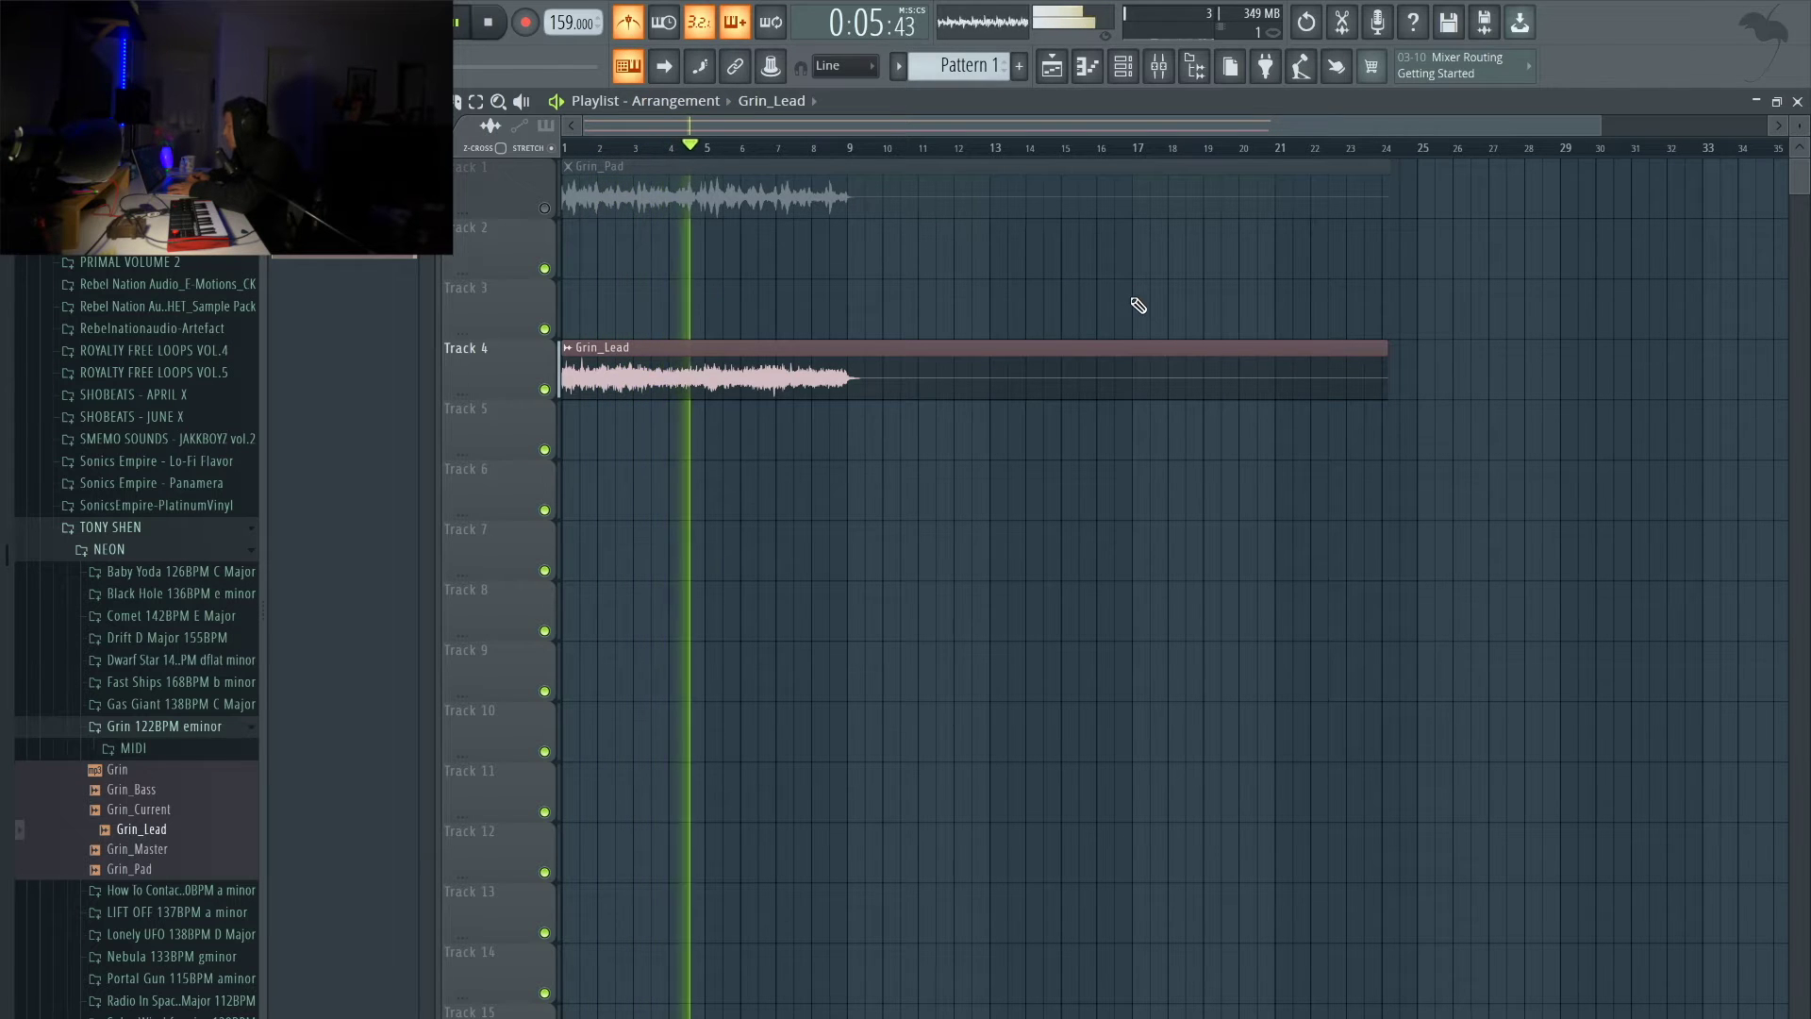
pyautogui.scroll(-1, 834, 385)
pyautogui.press('space')
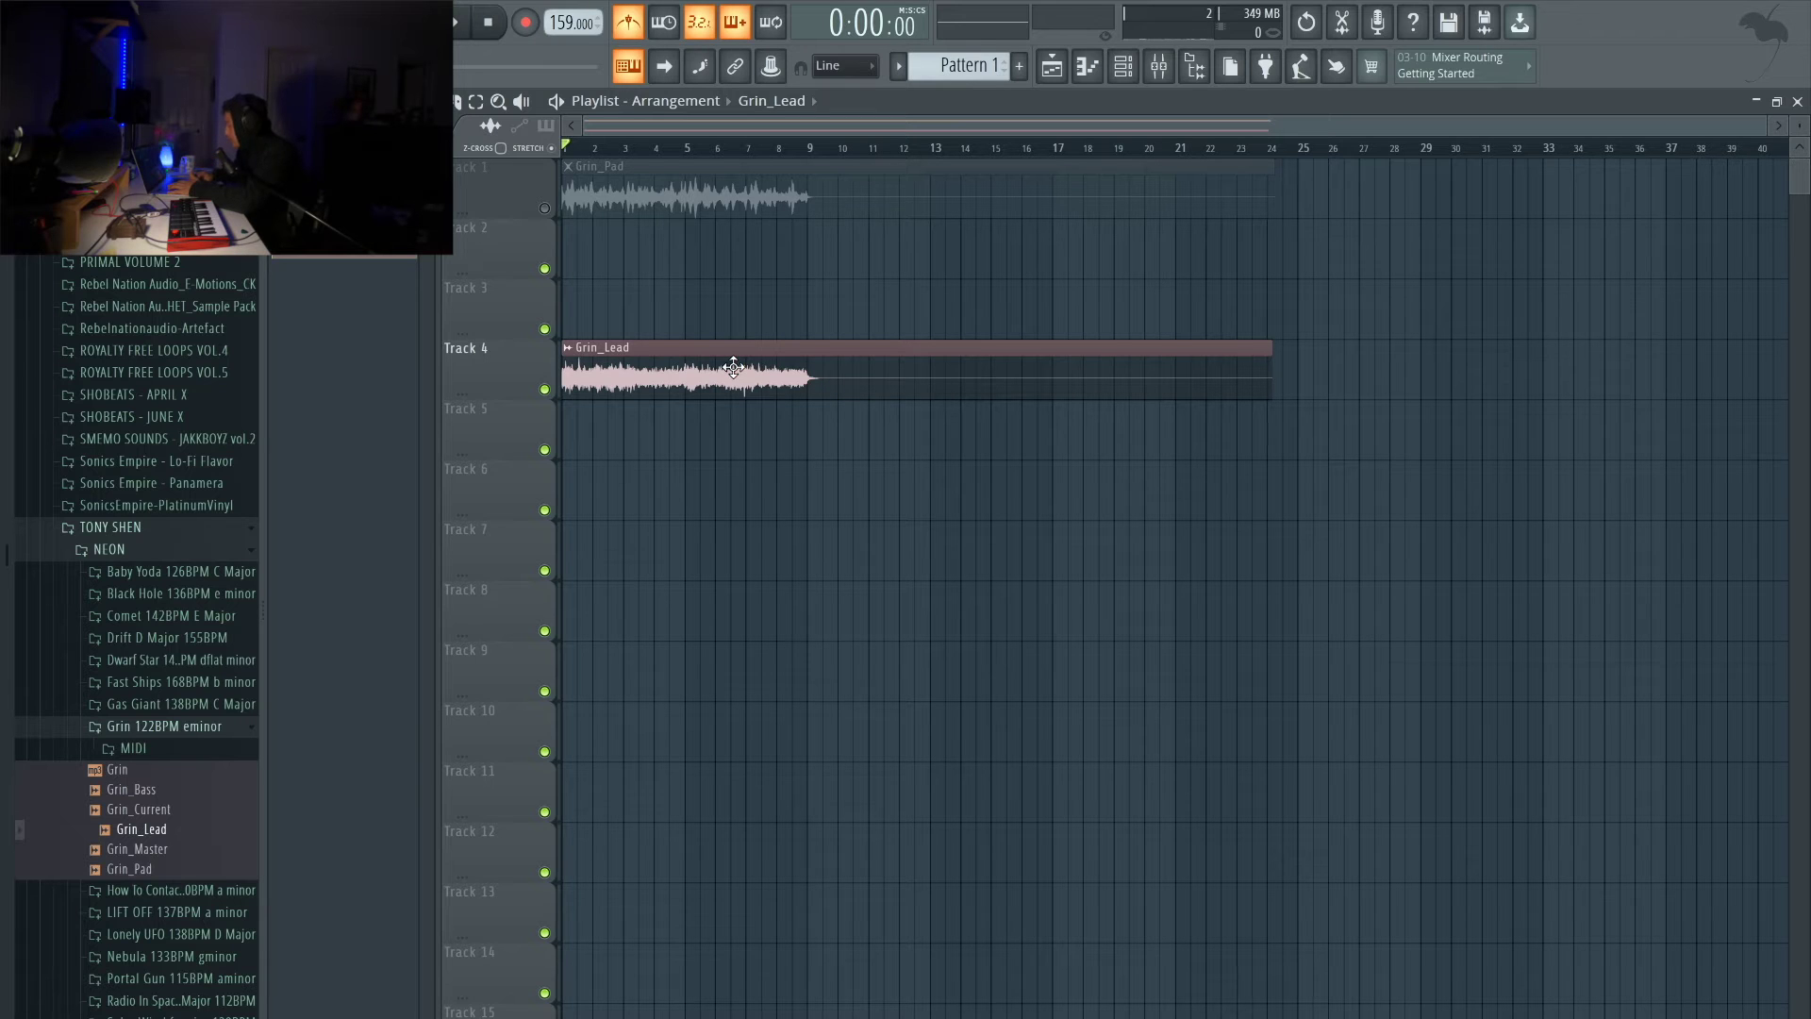
pyautogui.press('space')
pyautogui.press('space')
# Step: Set the Grin_Lead sample's time-stretching mode to Auto and close its channel settings
pyautogui.doubleClick(663, 372)
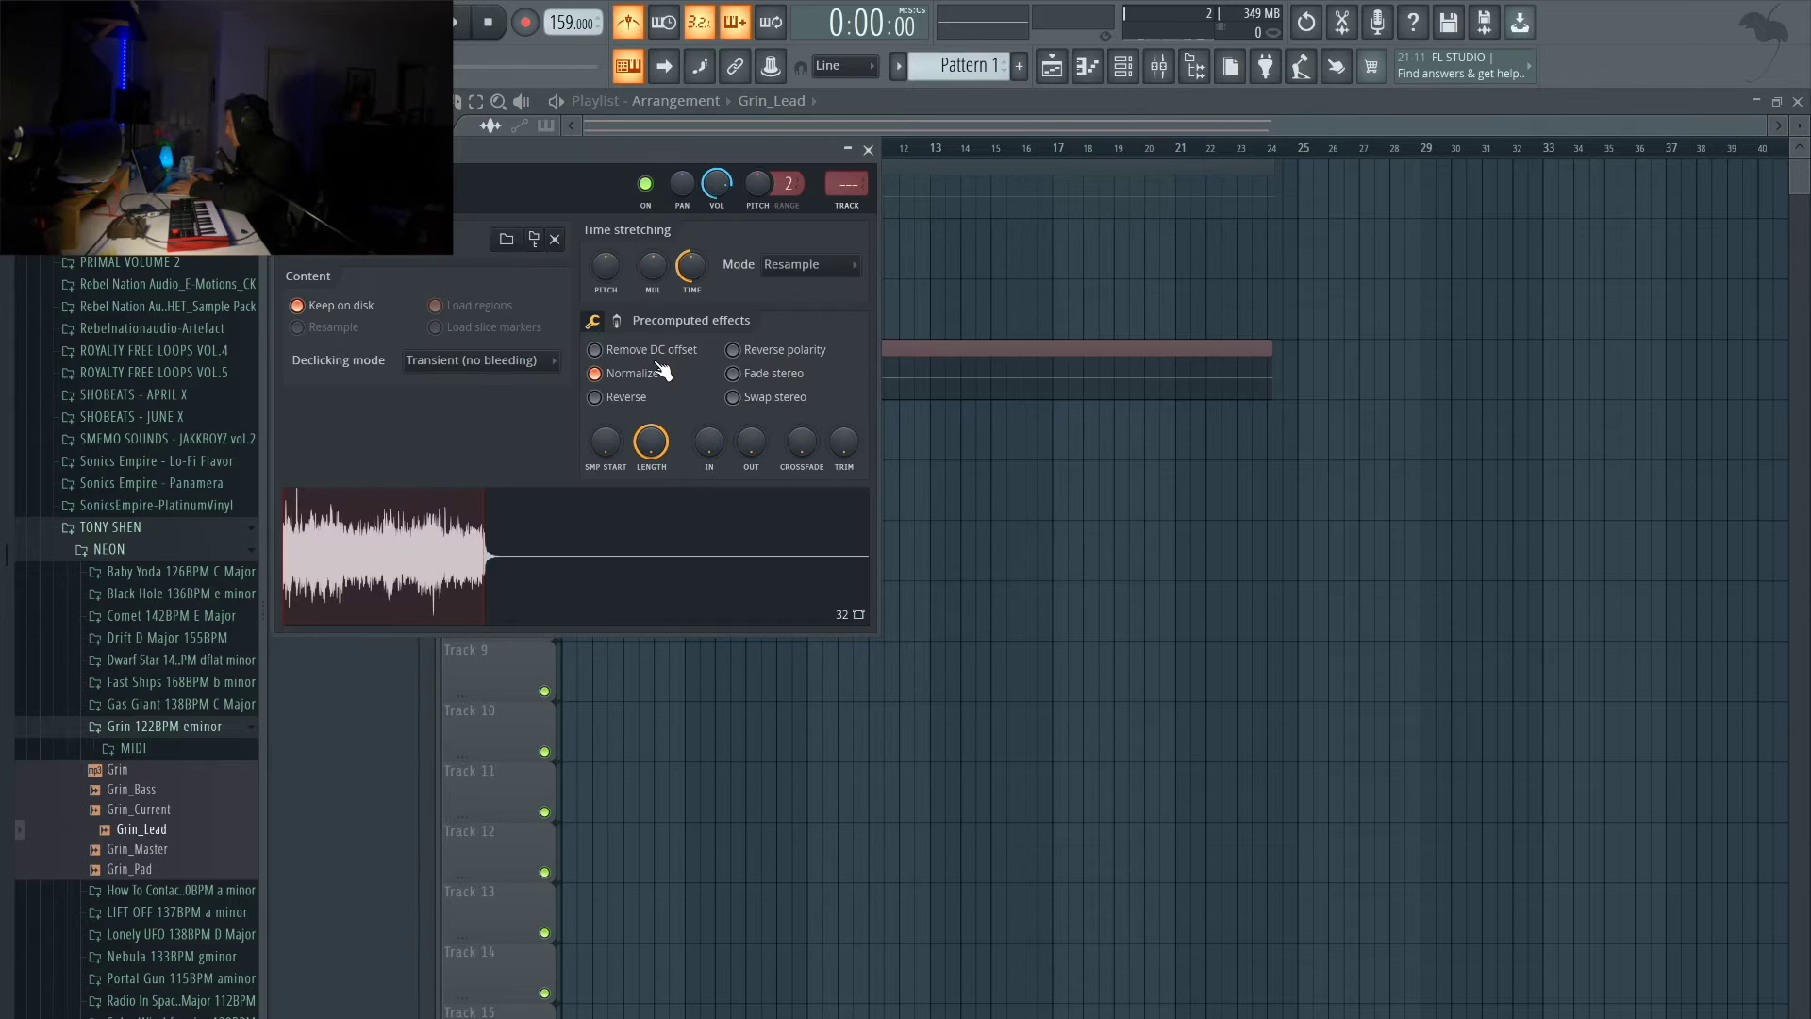
pyautogui.click(788, 269)
pyautogui.click(777, 471)
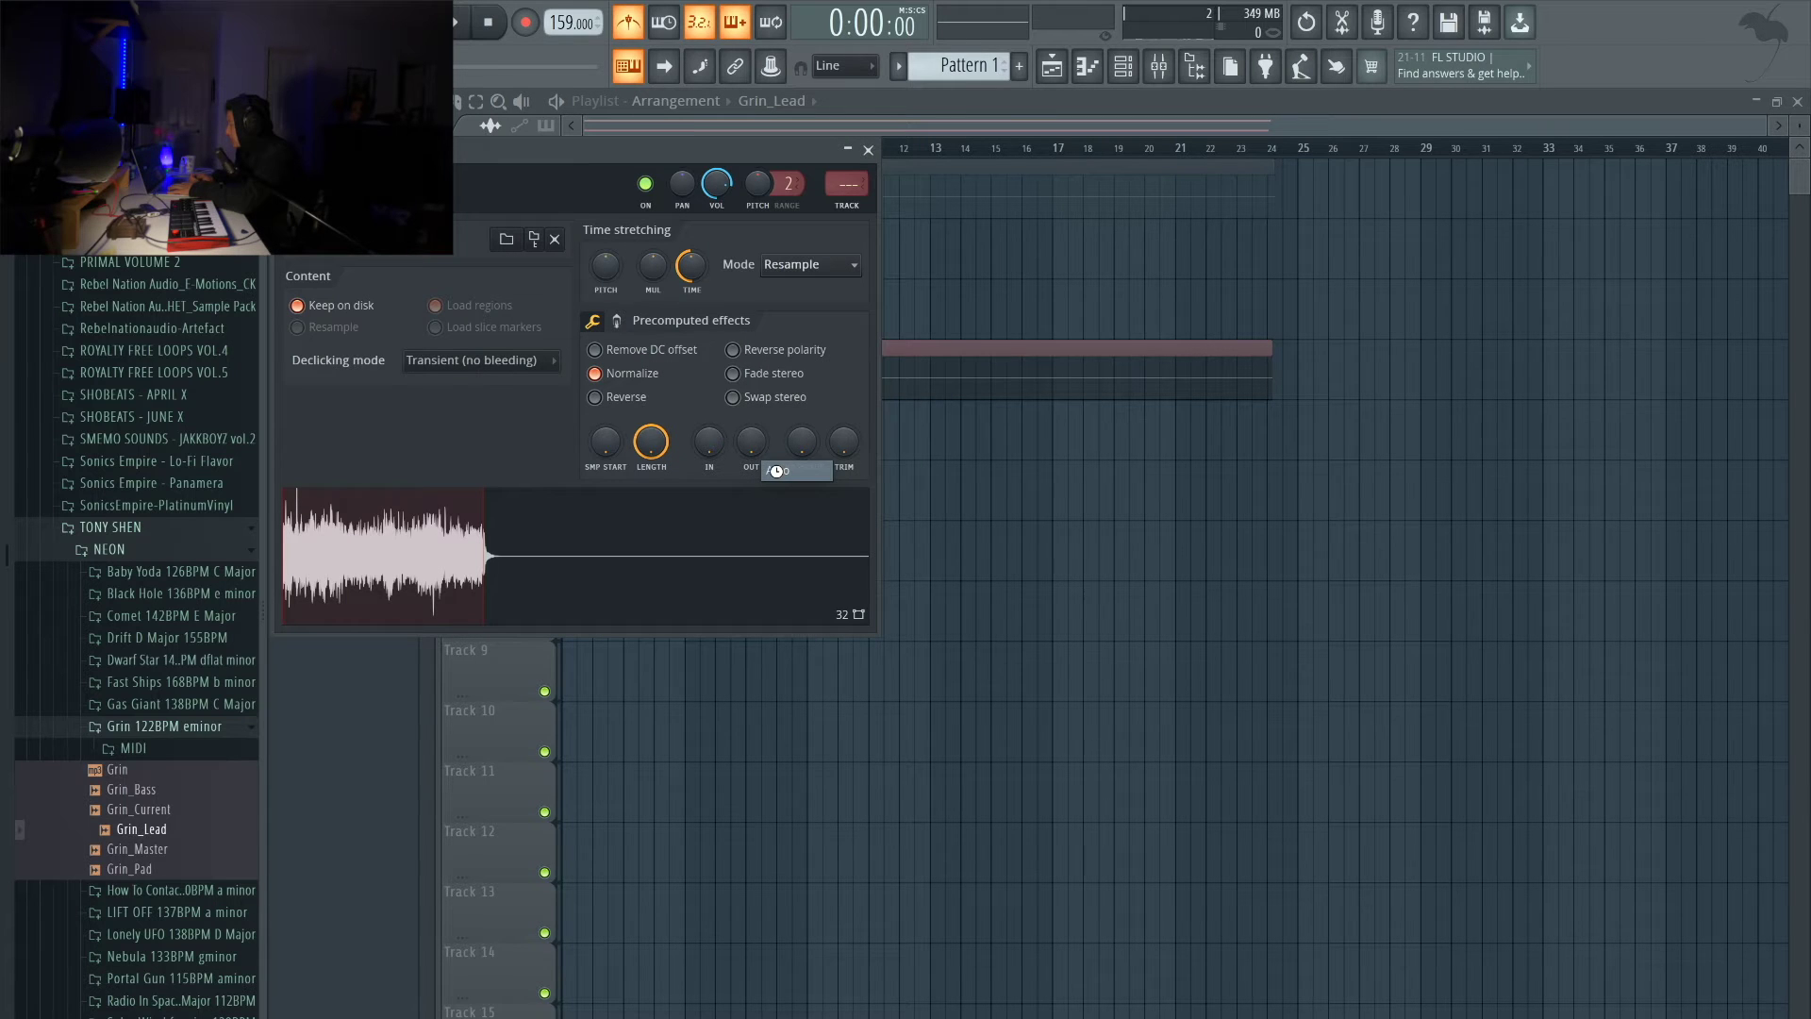
pyautogui.click(868, 150)
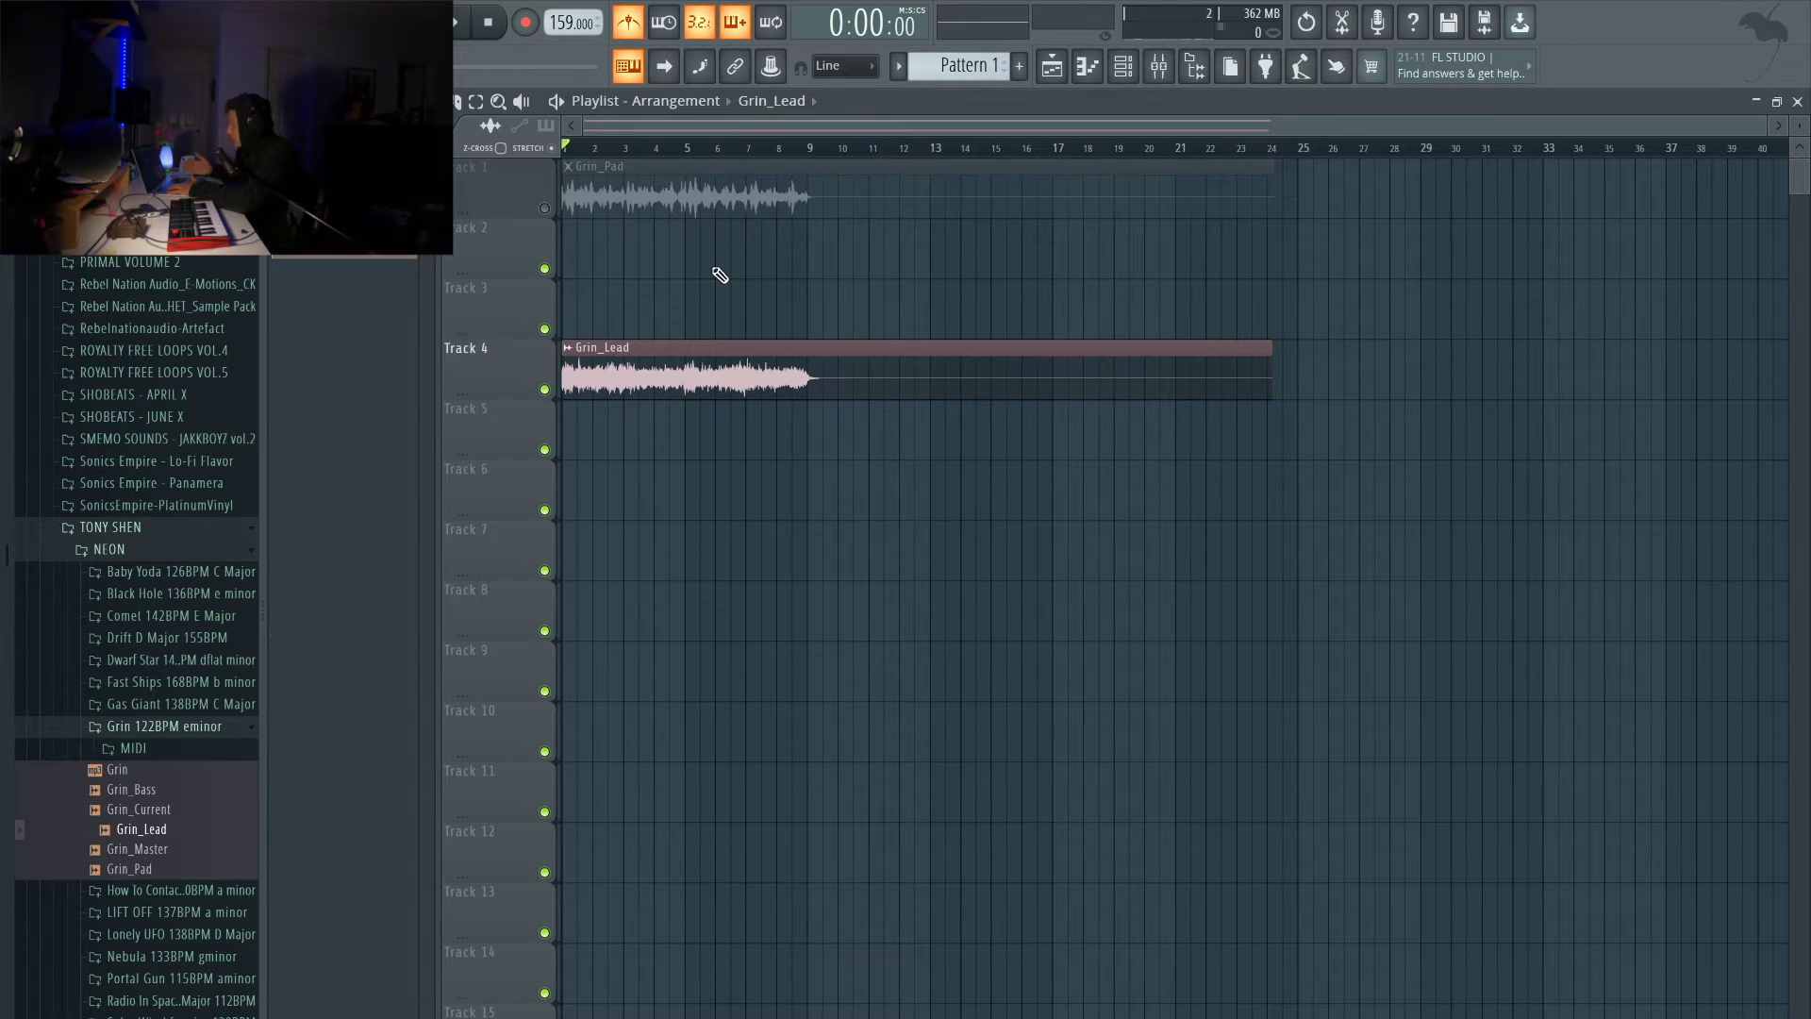
# Step: Play the Grin_Lead clip and unmute Track 1 to hear it together with Grin_Pad
pyautogui.press('space')
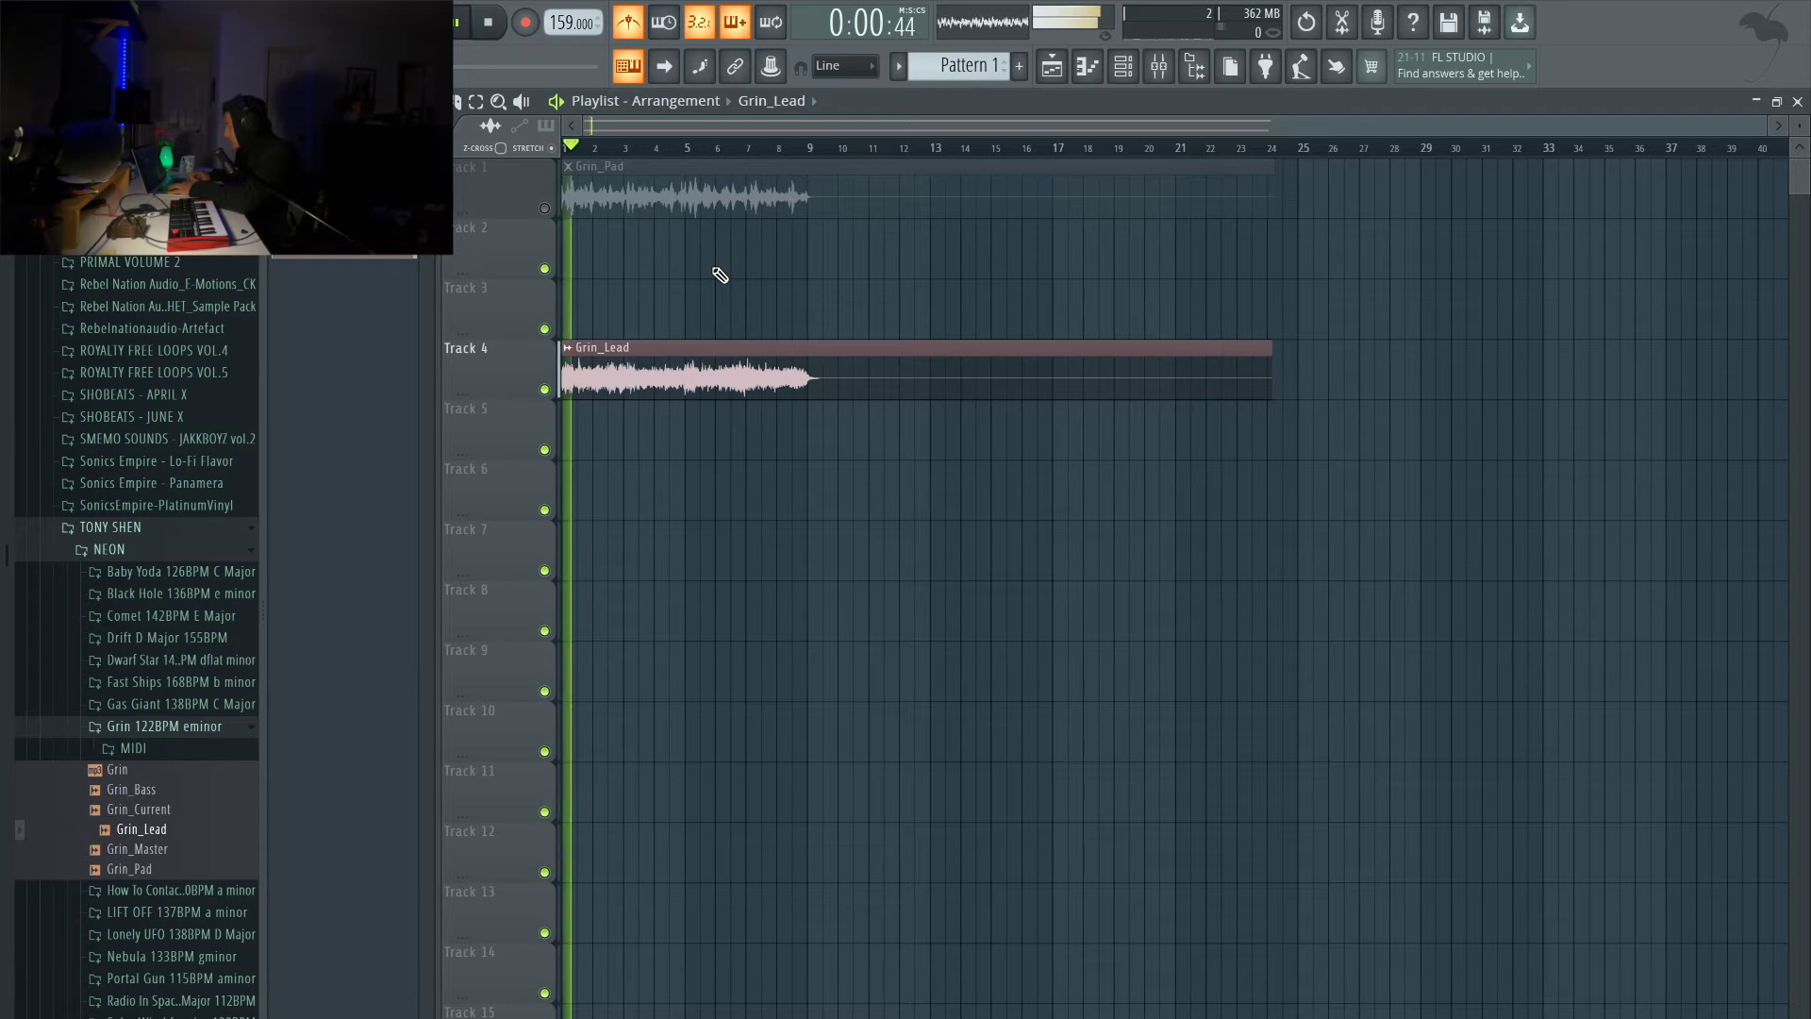
pyautogui.click(544, 207)
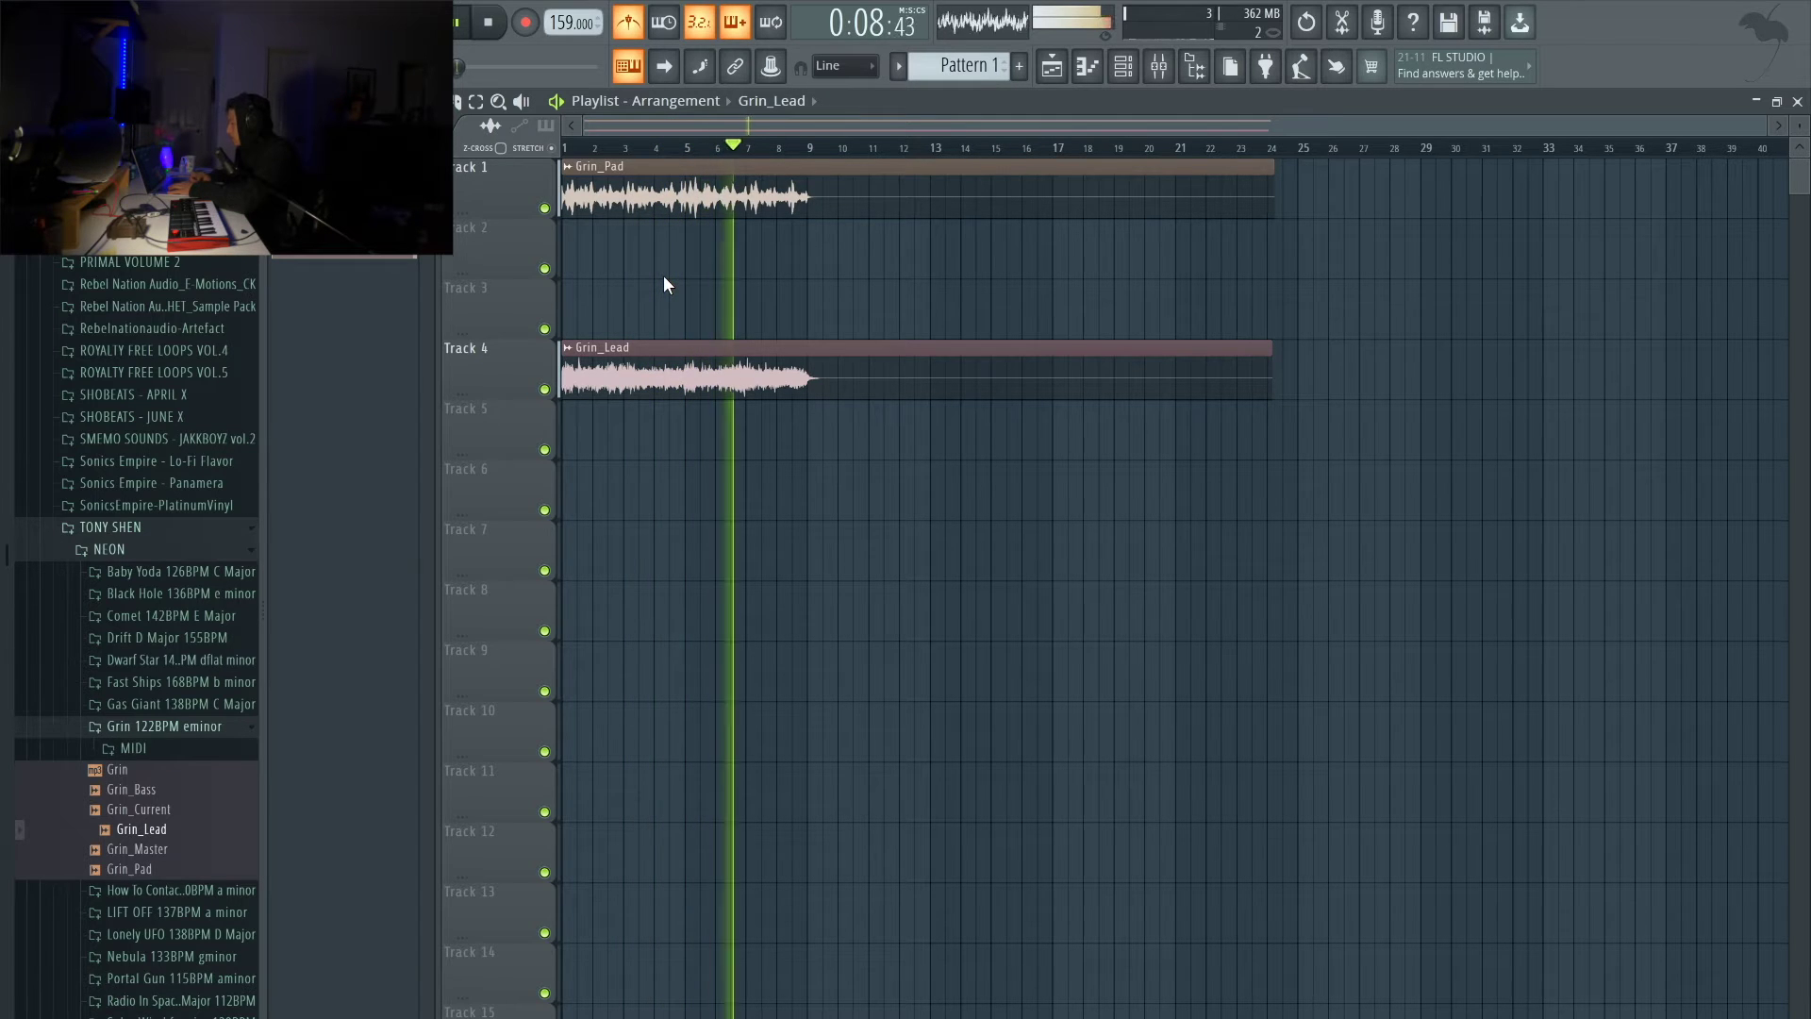
pyautogui.press('space')
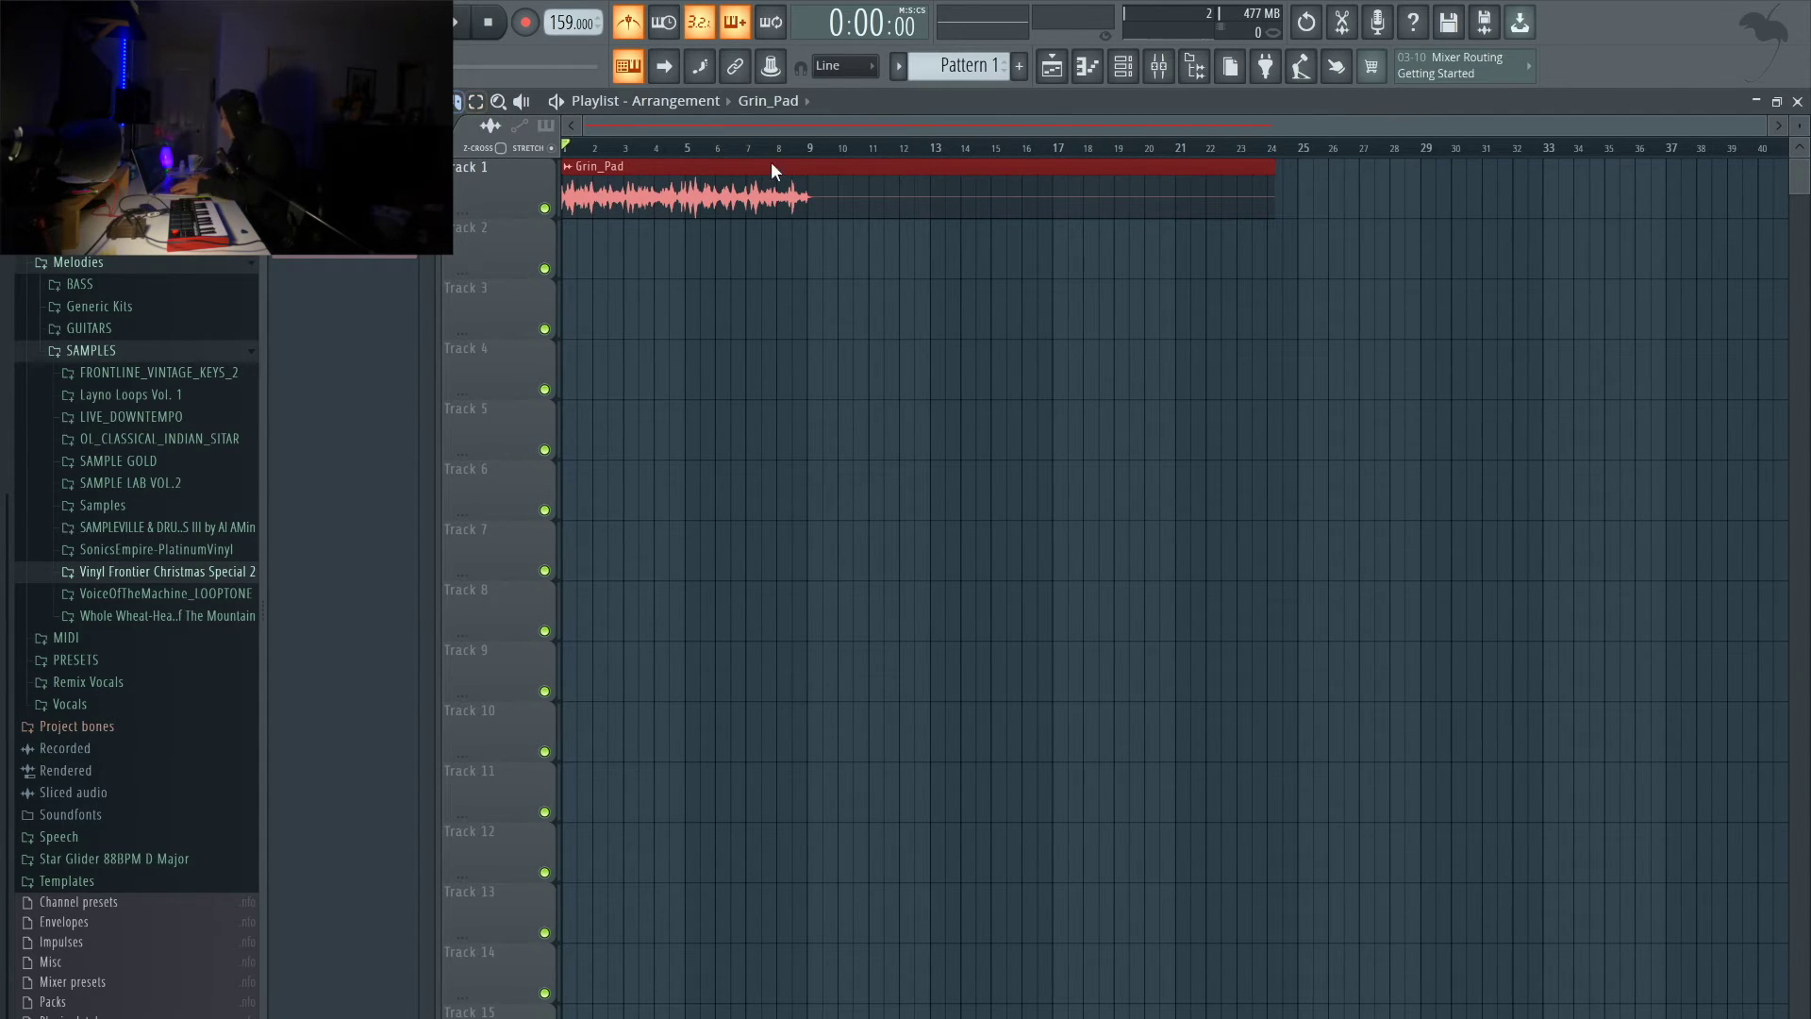
# Step: Trim the Grin_Pad clip on Track 1 to end at bar 9 and place a unique copy of it on Track 2
pyautogui.keyDown('ctrl'); pyautogui.scroll(2, 828, 230); pyautogui.keyUp('ctrl')
pyautogui.click(821, 223)
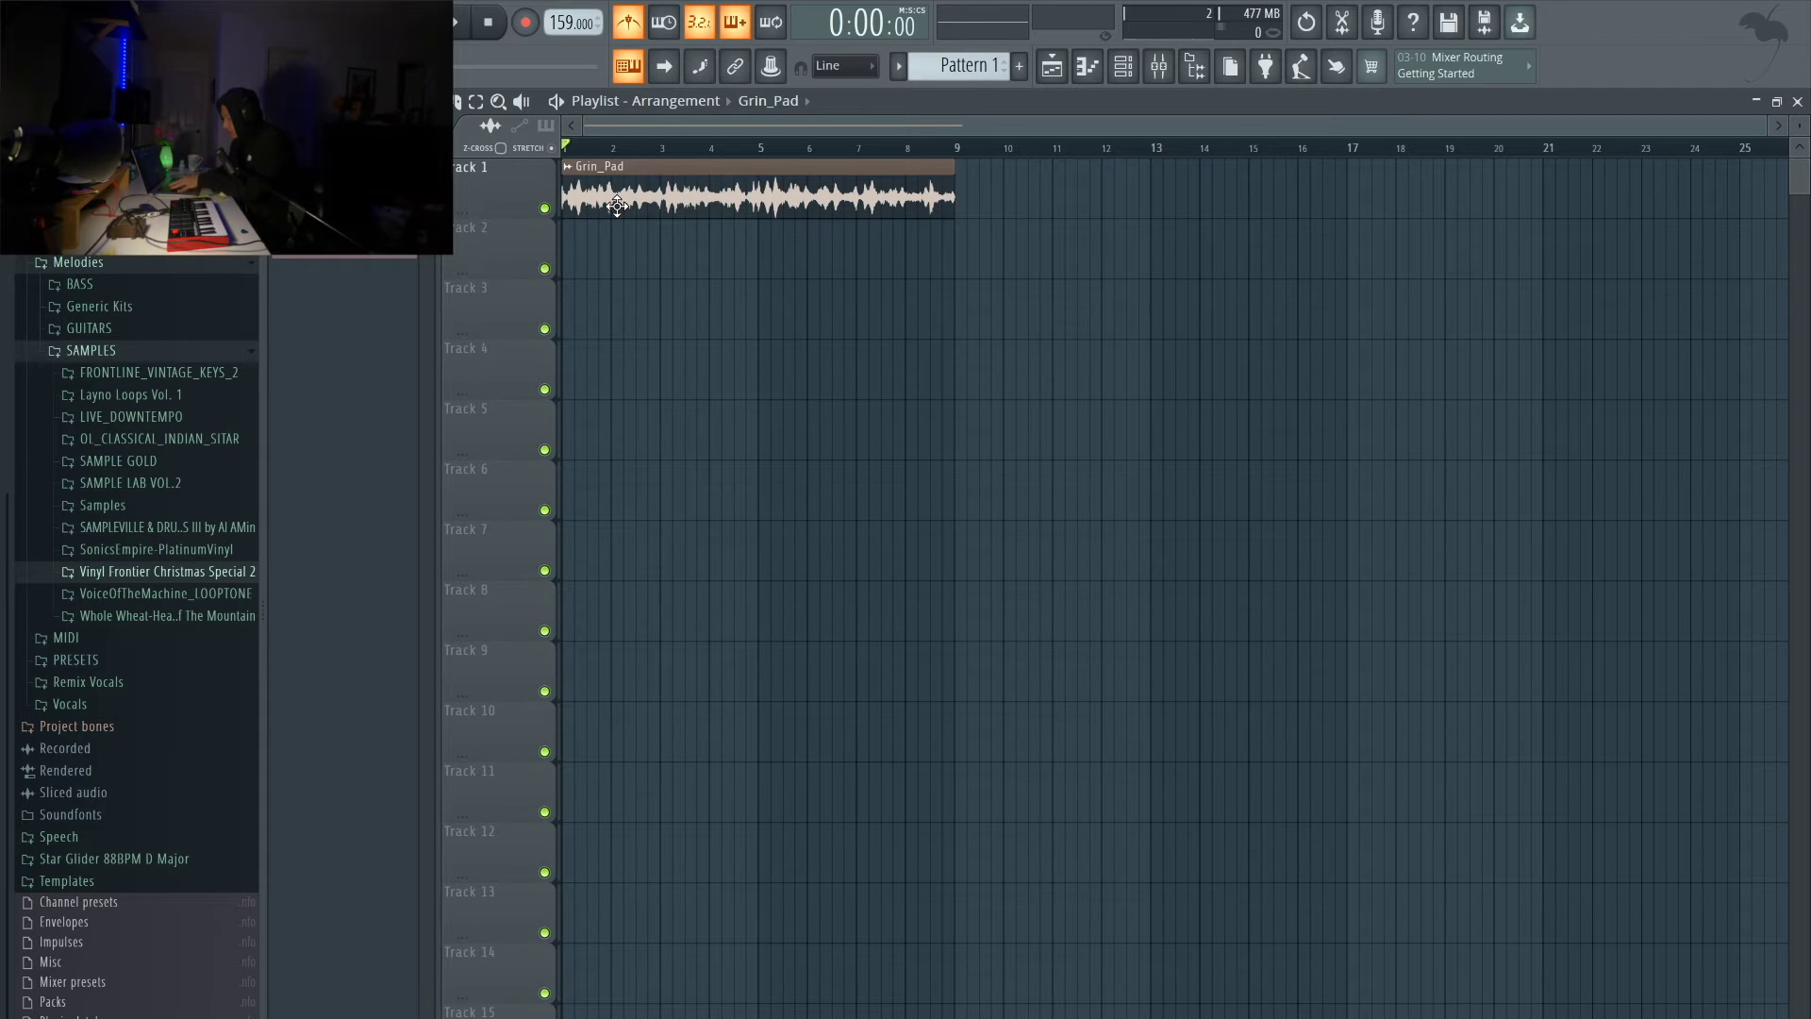
pyautogui.moveTo(618, 206); pyautogui.dragTo(554, 285)
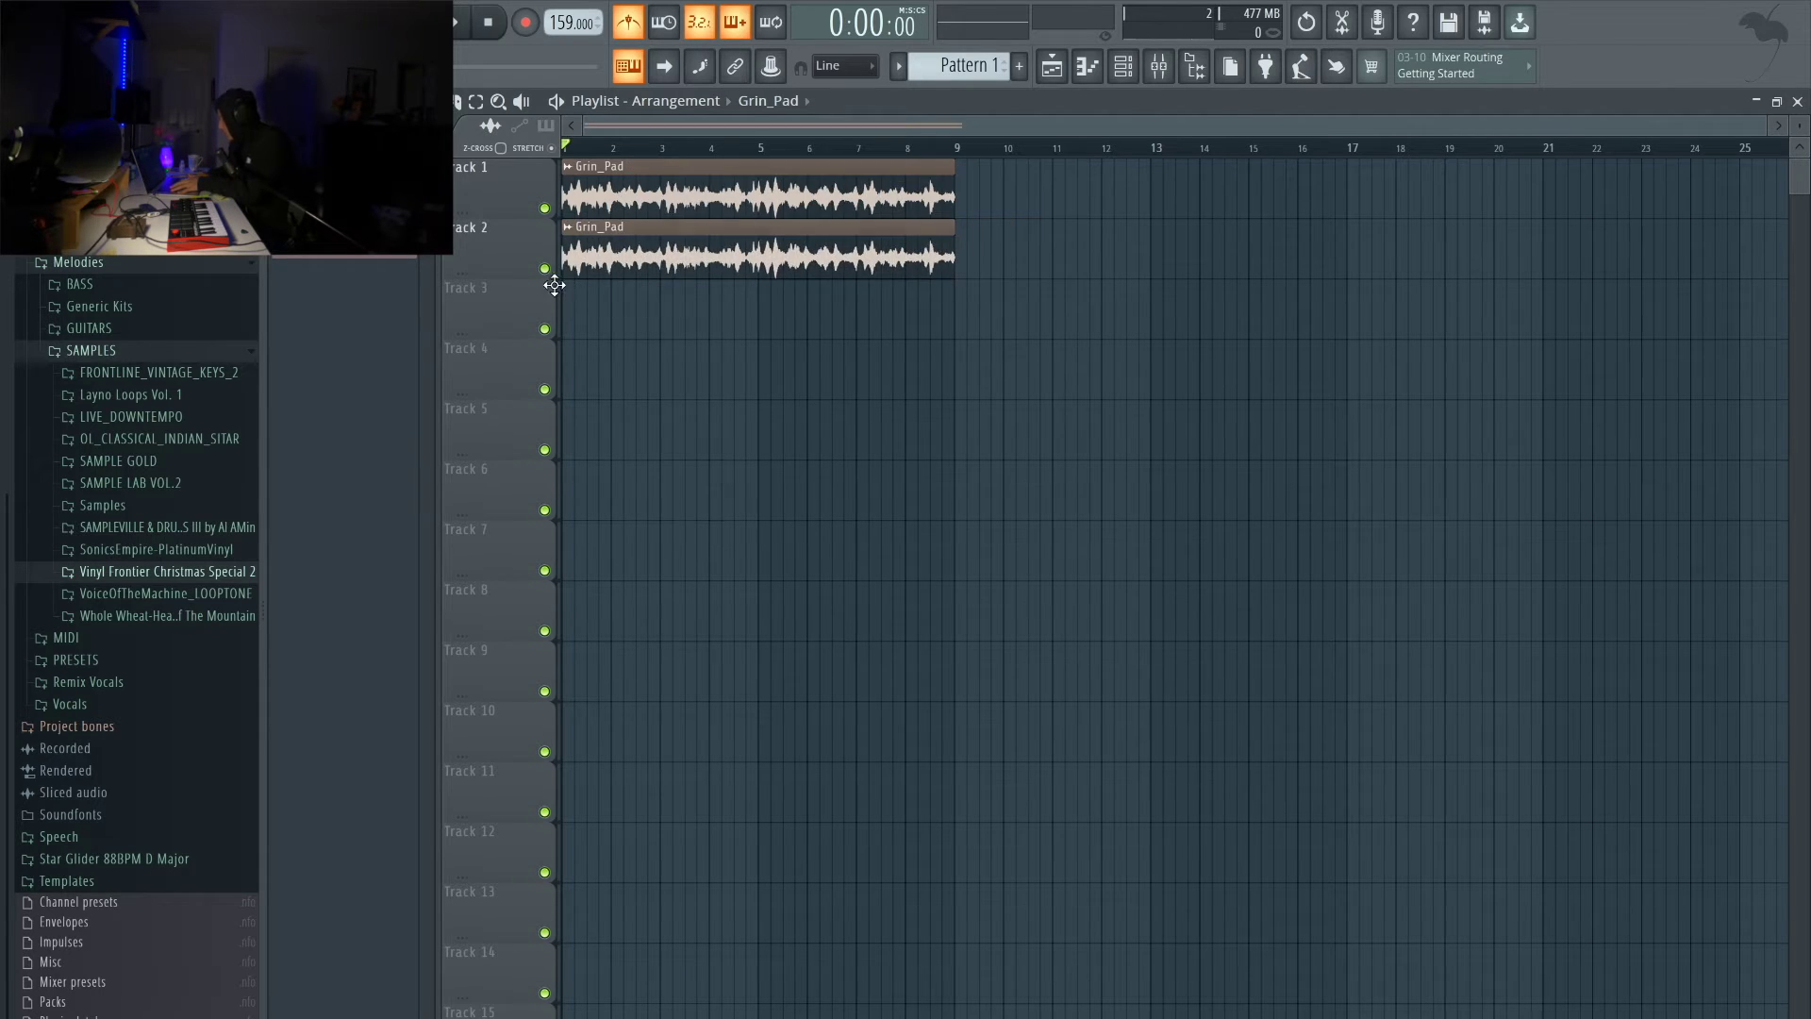
pyautogui.click(572, 232)
pyautogui.click(622, 383)
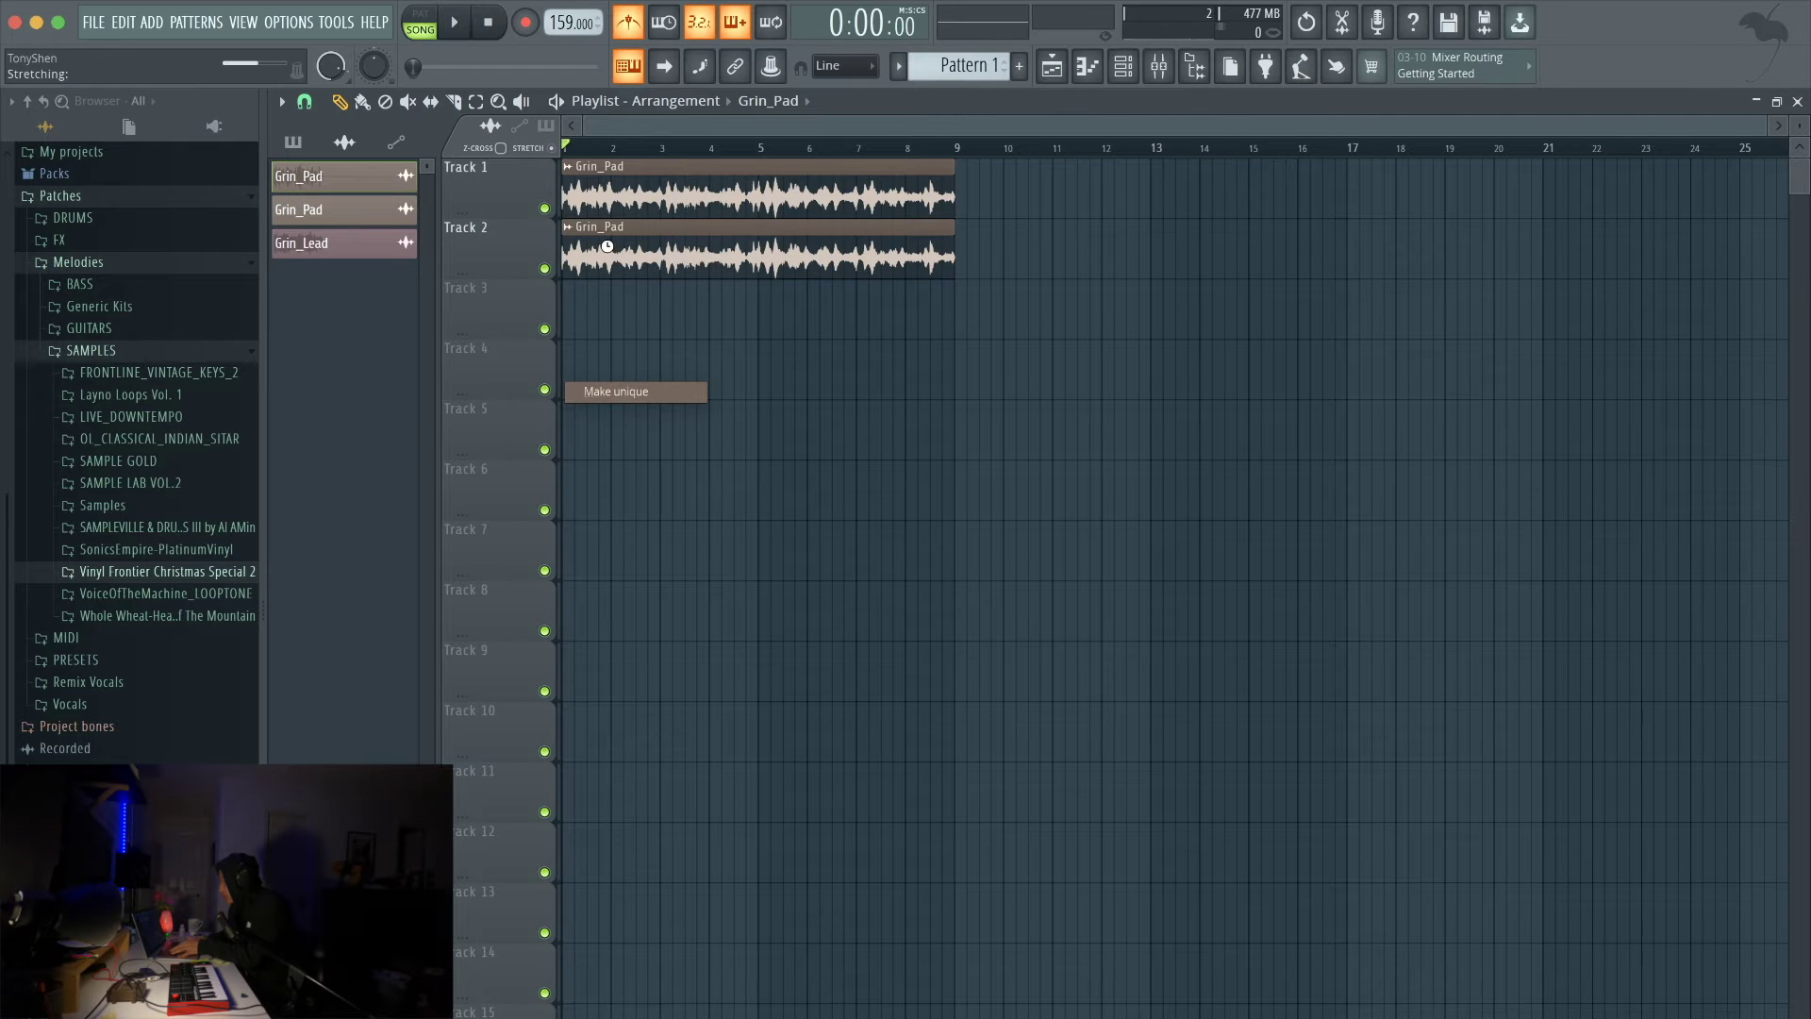
# Step: Open the channel settings of the Grin_Pad #2 sample and reset its volume
pyautogui.doubleClick(581, 226)
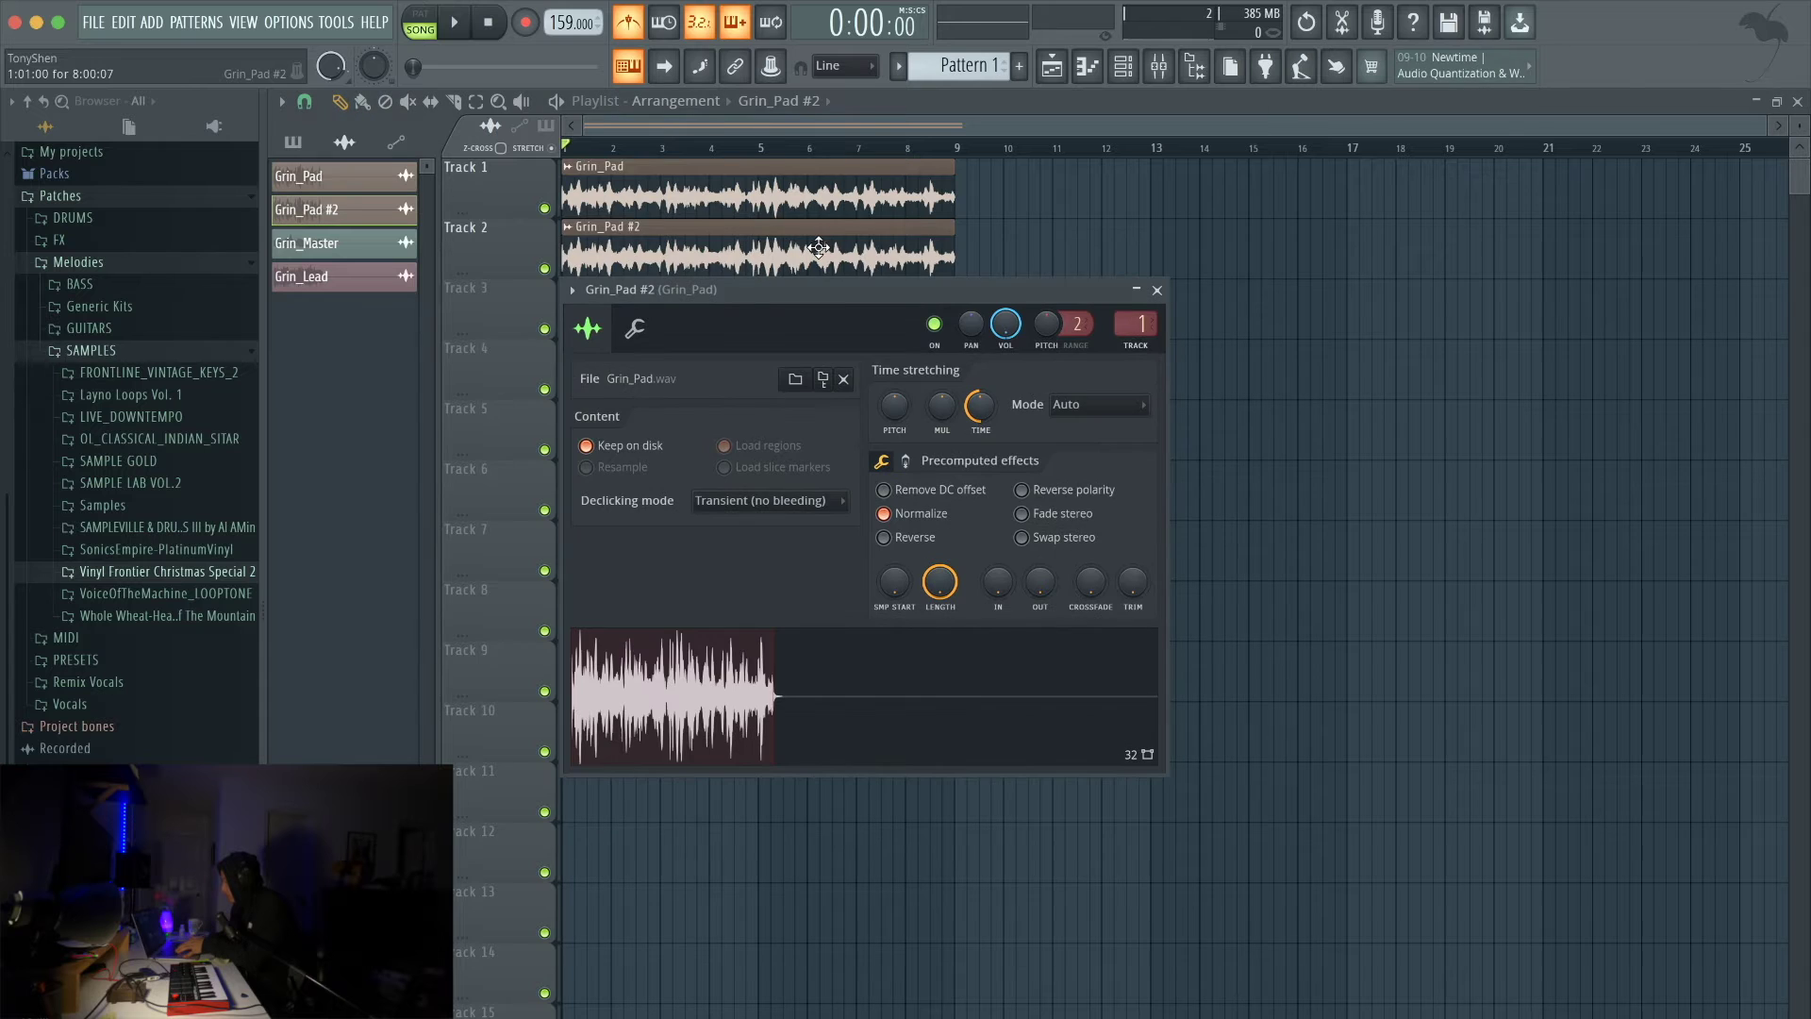
pyautogui.rightClick(1003, 324)
pyautogui.click(1018, 338)
pyautogui.moveTo(947, 290); pyautogui.dragTo(965, 375)
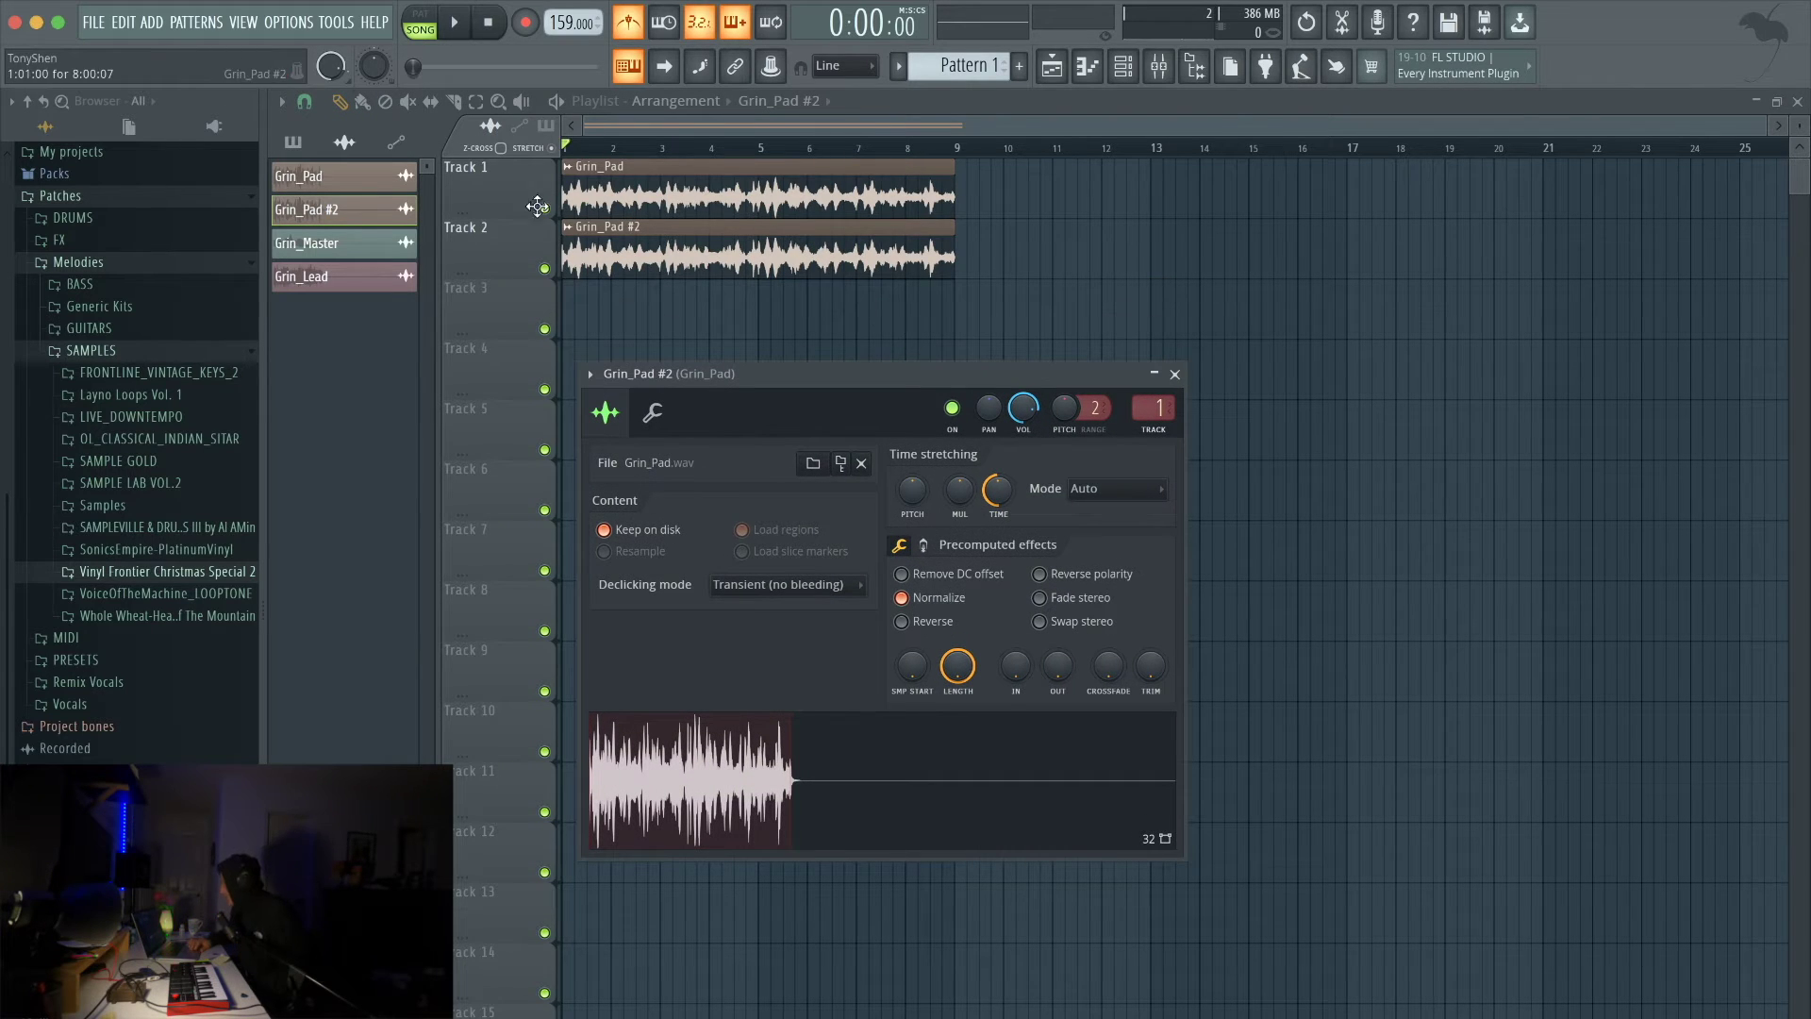
# Step: Set the playlist snap to Bar and move the Grin_Pad #2 clip to start at bar 9 on Track 2
pyautogui.click(303, 101)
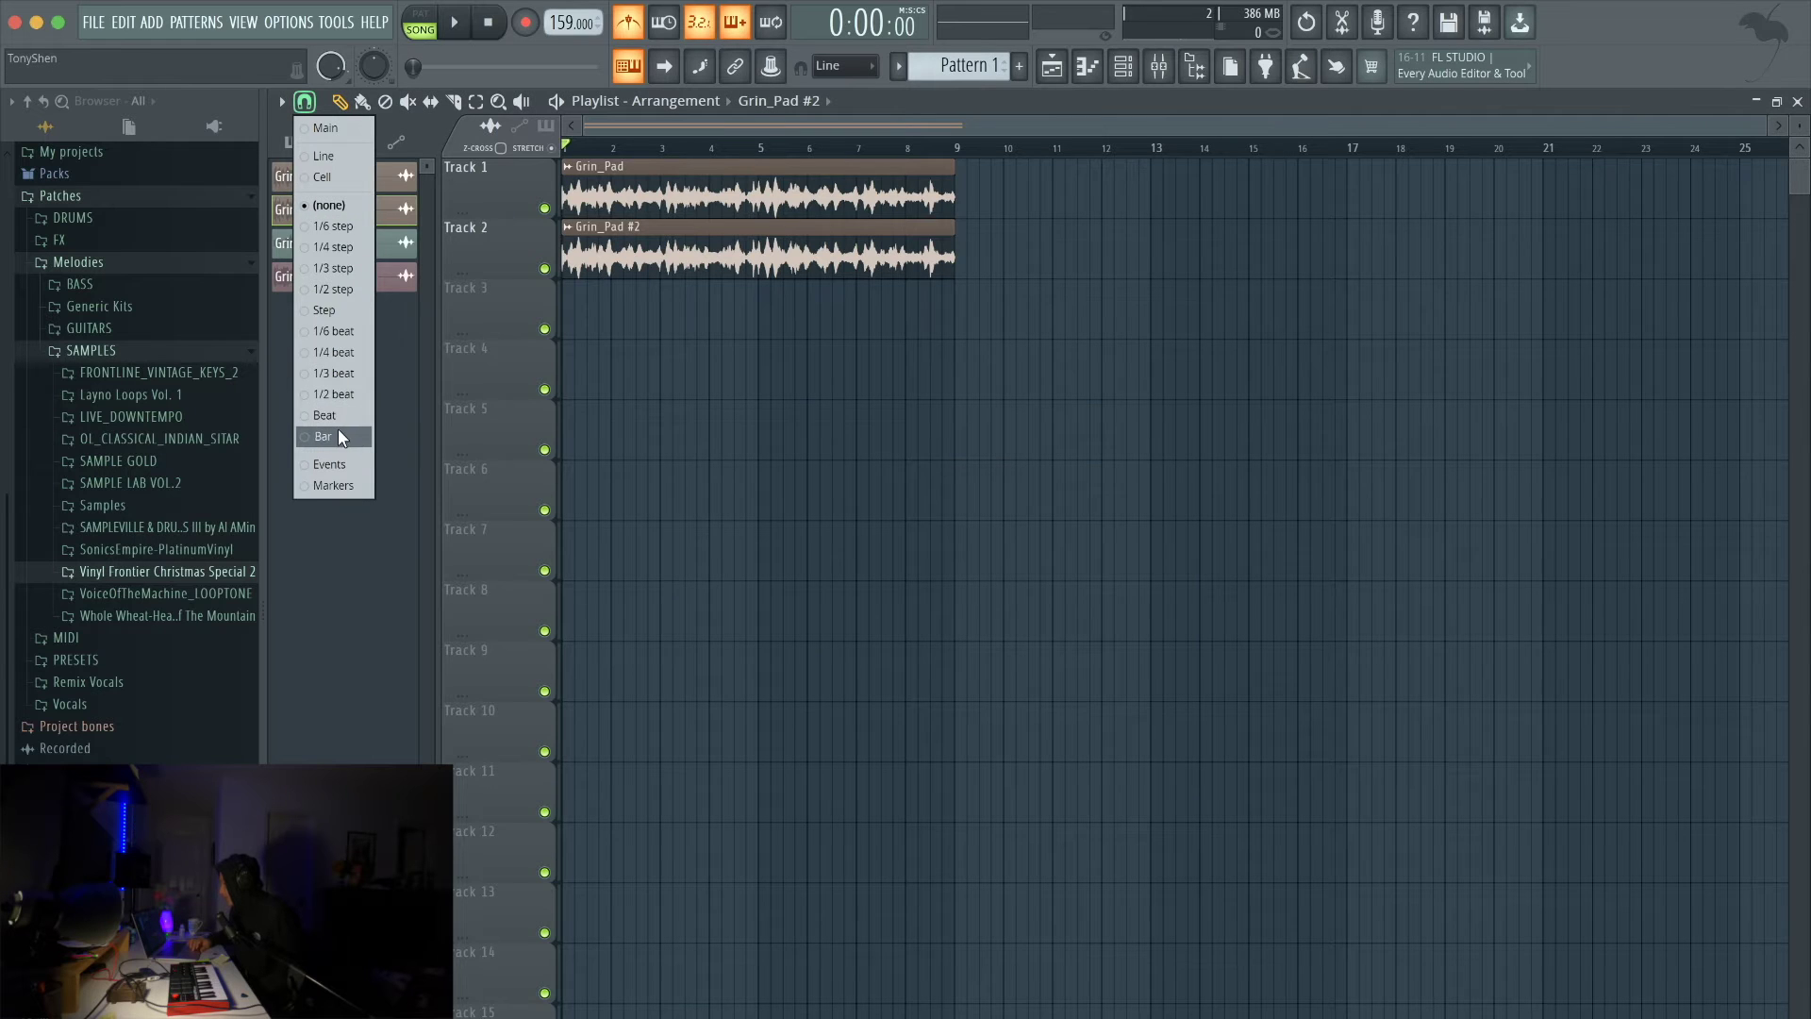
pyautogui.click(347, 425)
pyautogui.moveTo(700, 259); pyautogui.dragTo(1082, 233)
# Step: Play the arrangement from bar 5 to listen to the Grin_Pad clip
pyautogui.click(768, 148)
pyautogui.press('space')
pyautogui.scroll(-2, 769, 151)
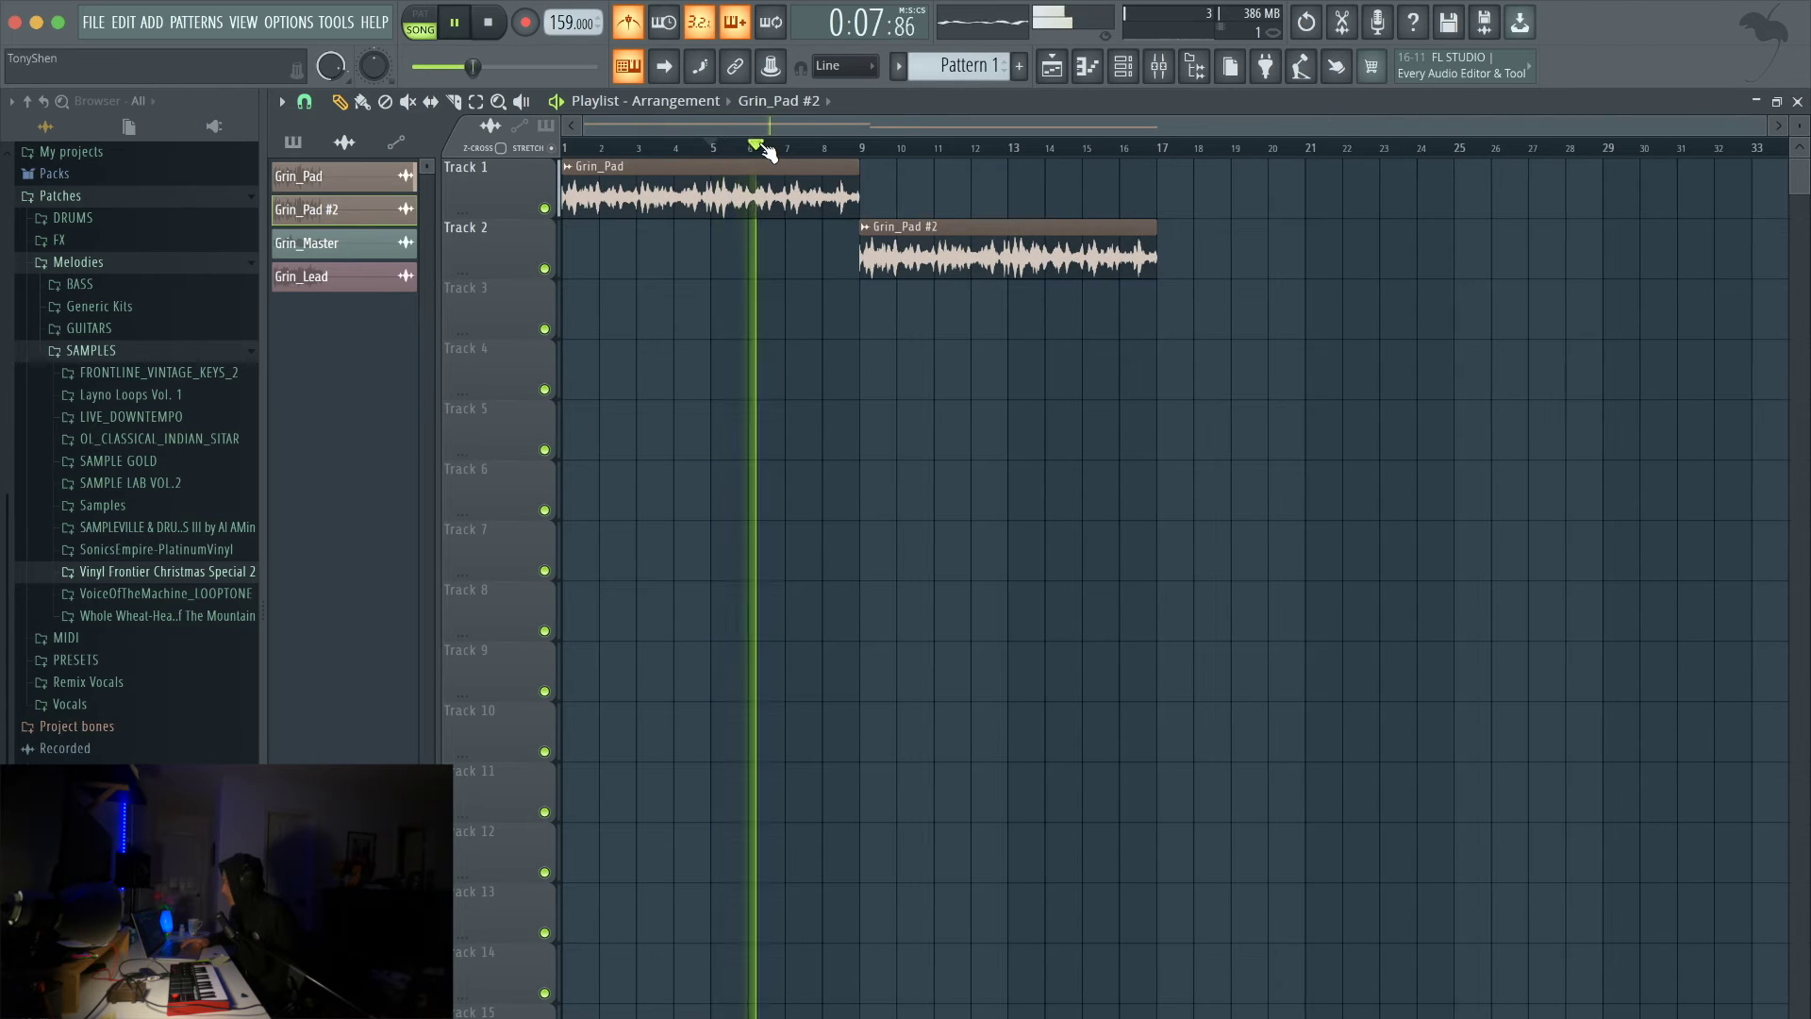
pyautogui.press('space')
# Step: Raise the pitch shift of the Grin_Pad #2 sample to about +450 cents and play across both pad clips
pyautogui.doubleClick(888, 242)
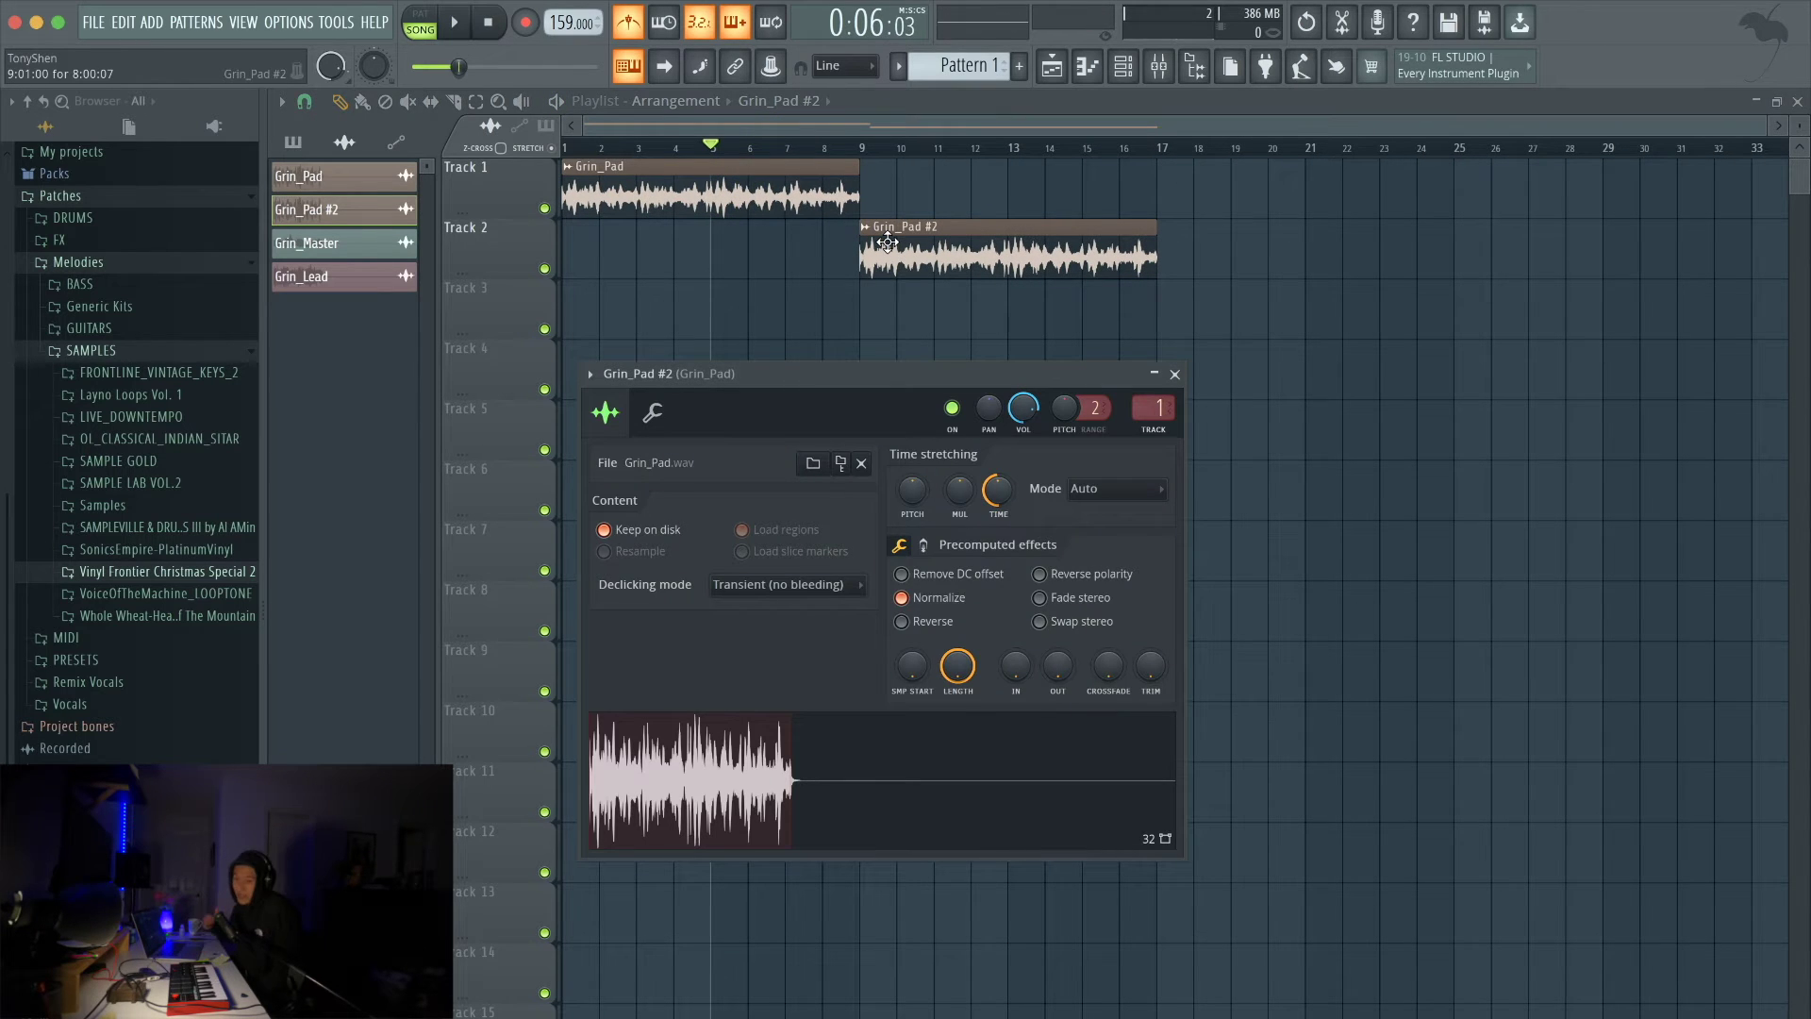
pyautogui.moveTo(912, 489); pyautogui.dragTo(913, 467)
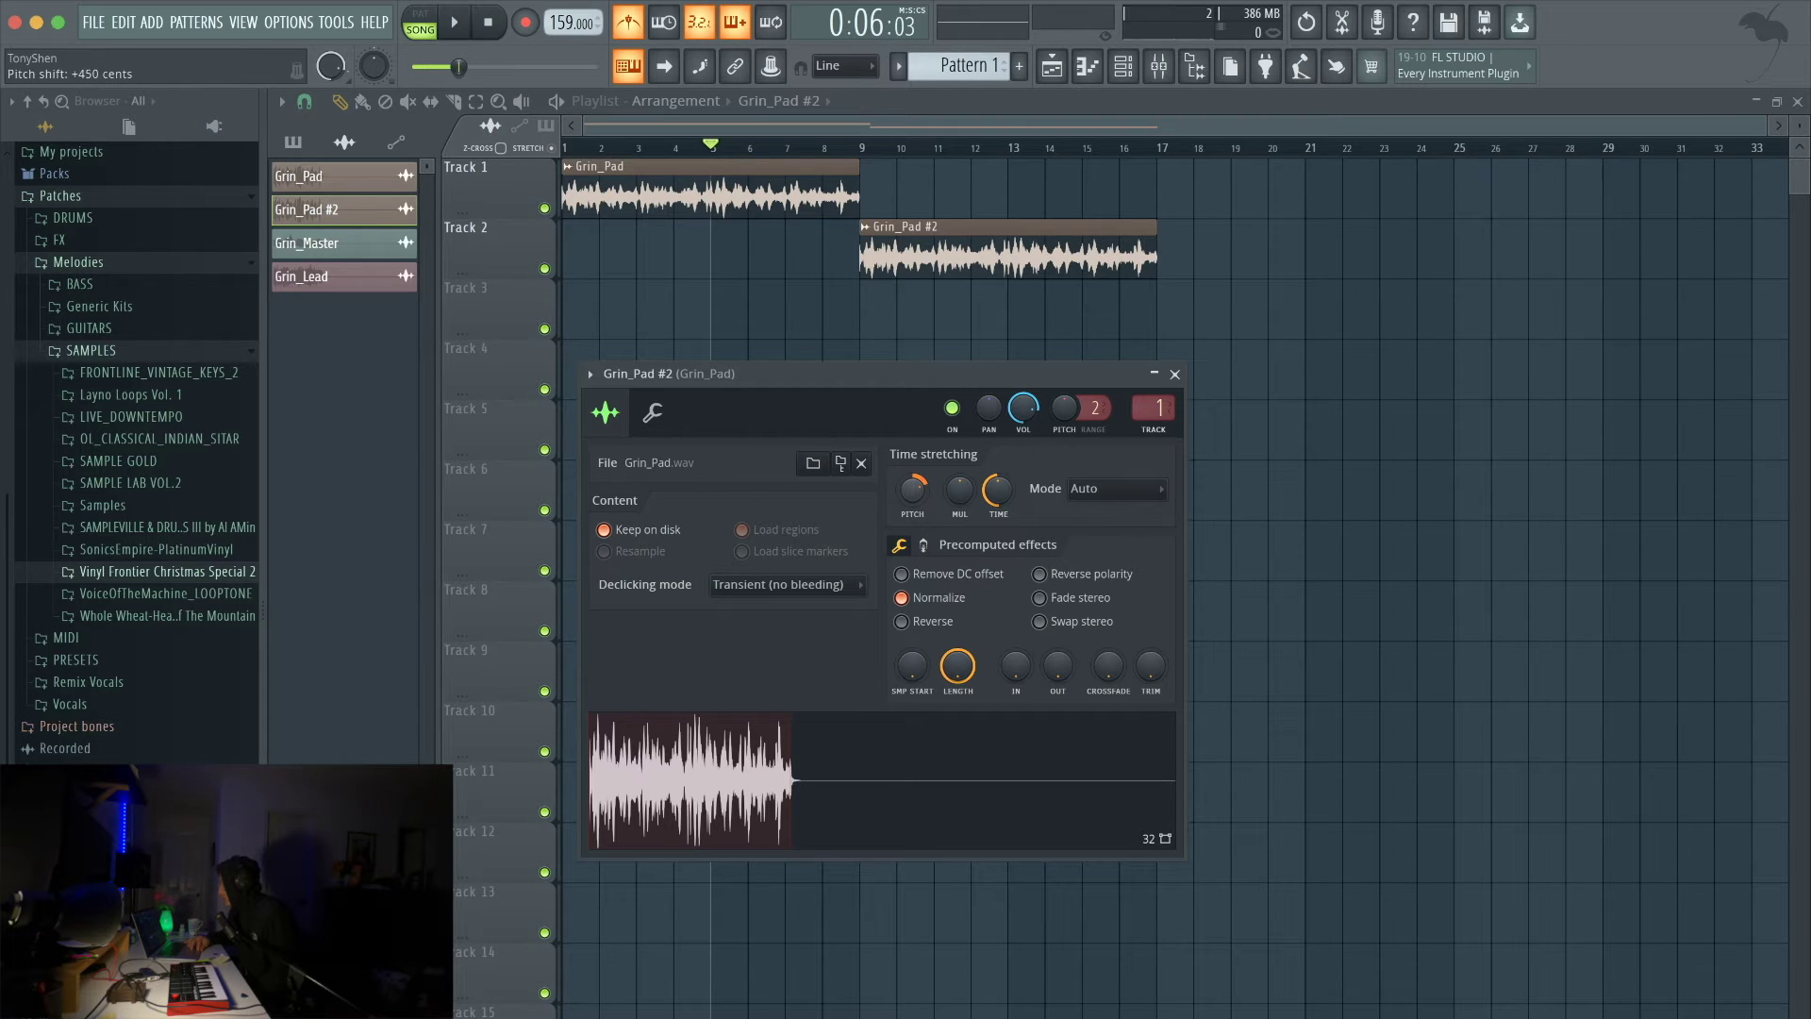
pyautogui.moveTo(912, 488); pyautogui.dragTo(911, 487)
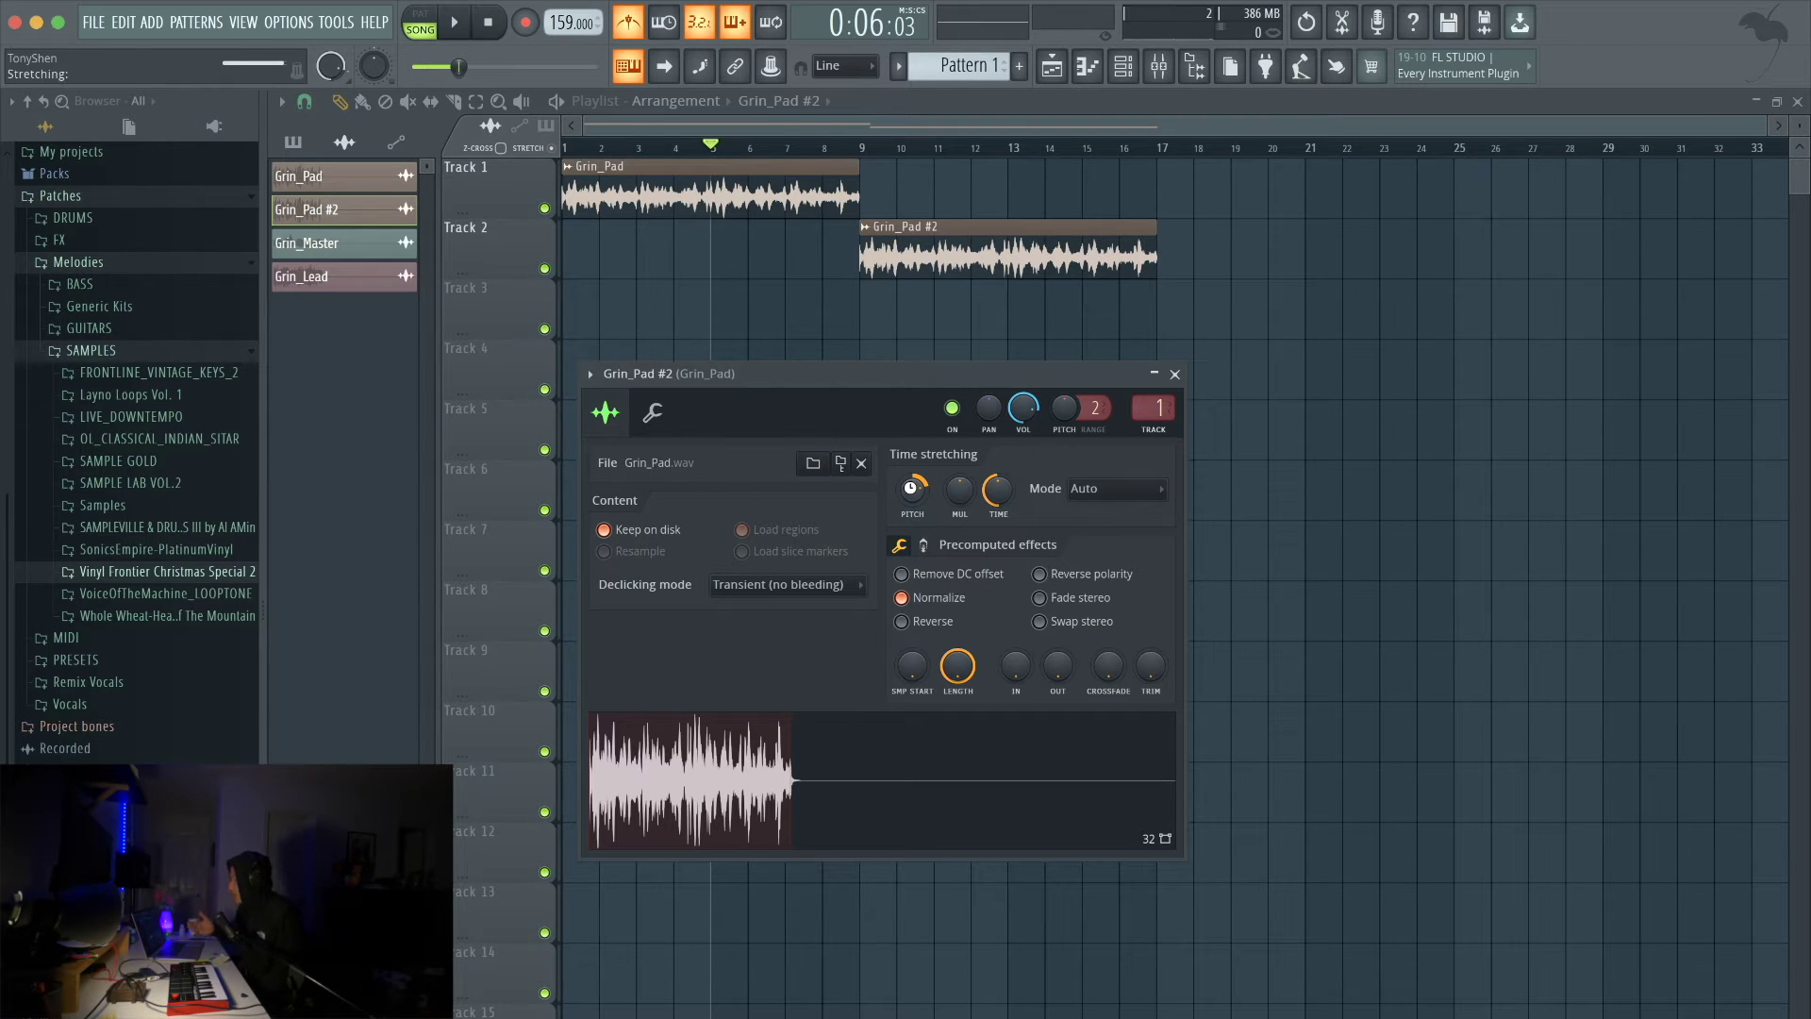
pyautogui.click(1175, 374)
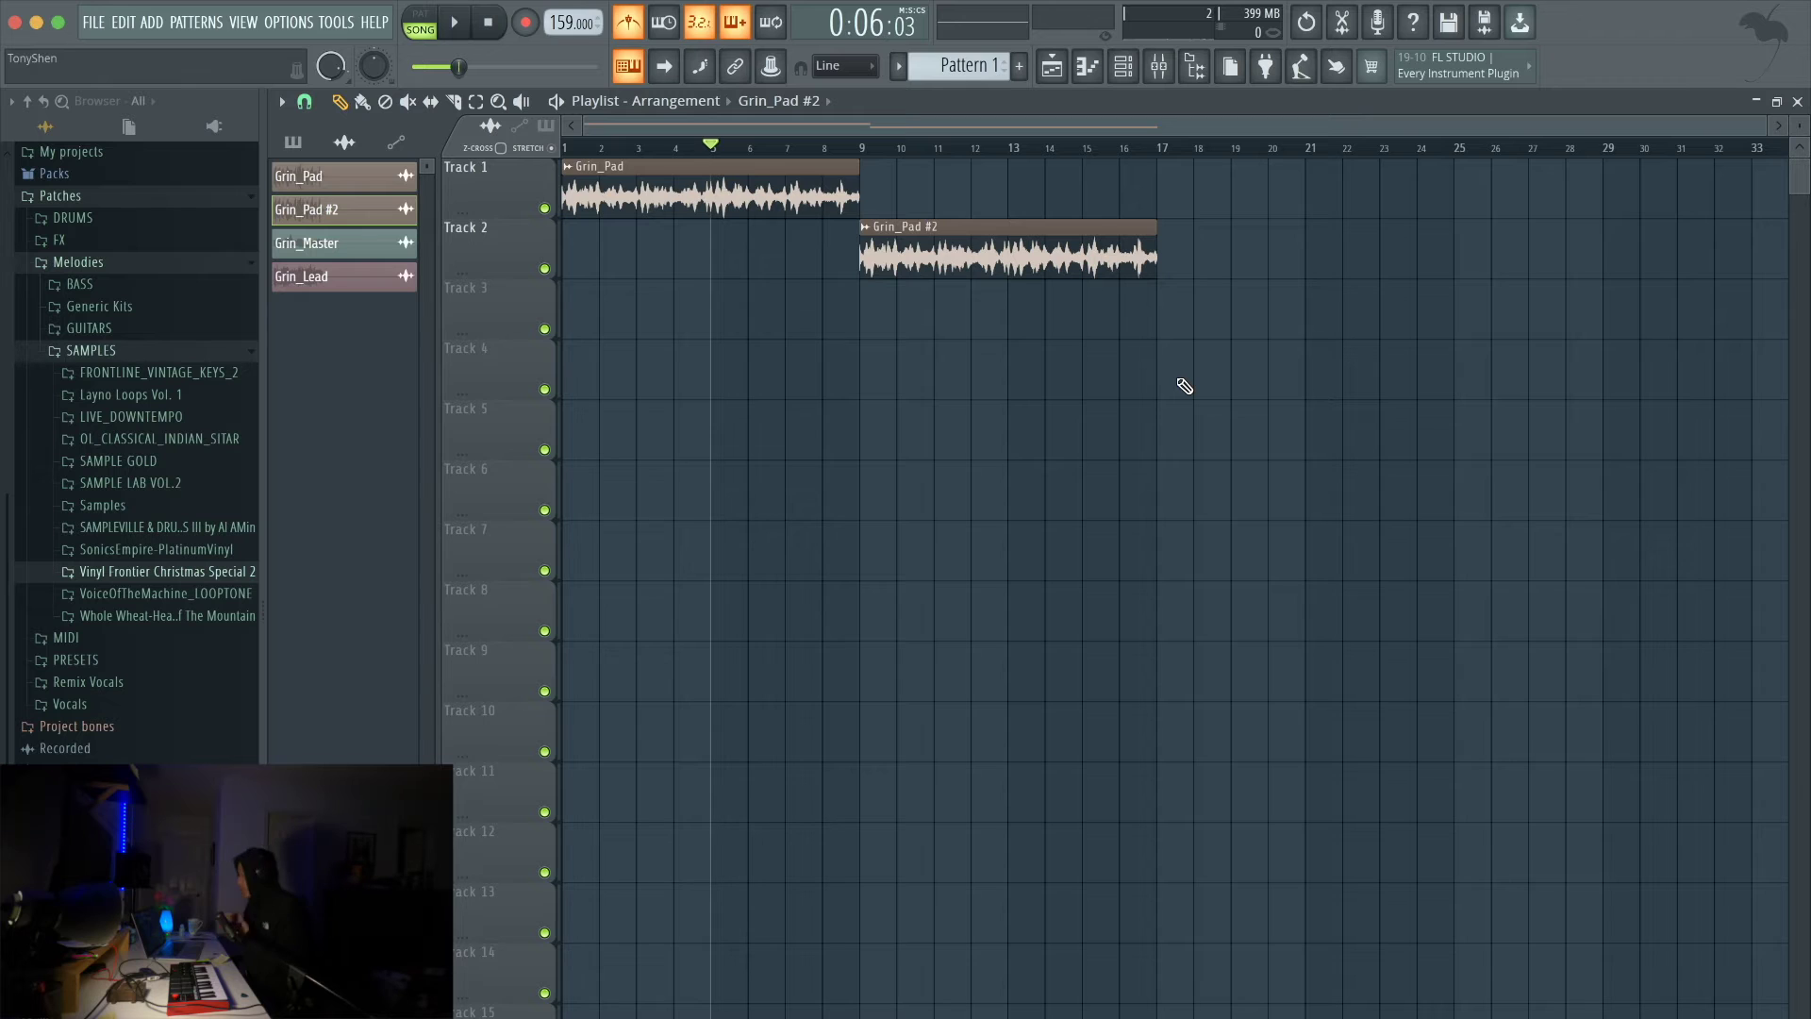
pyautogui.press('space')
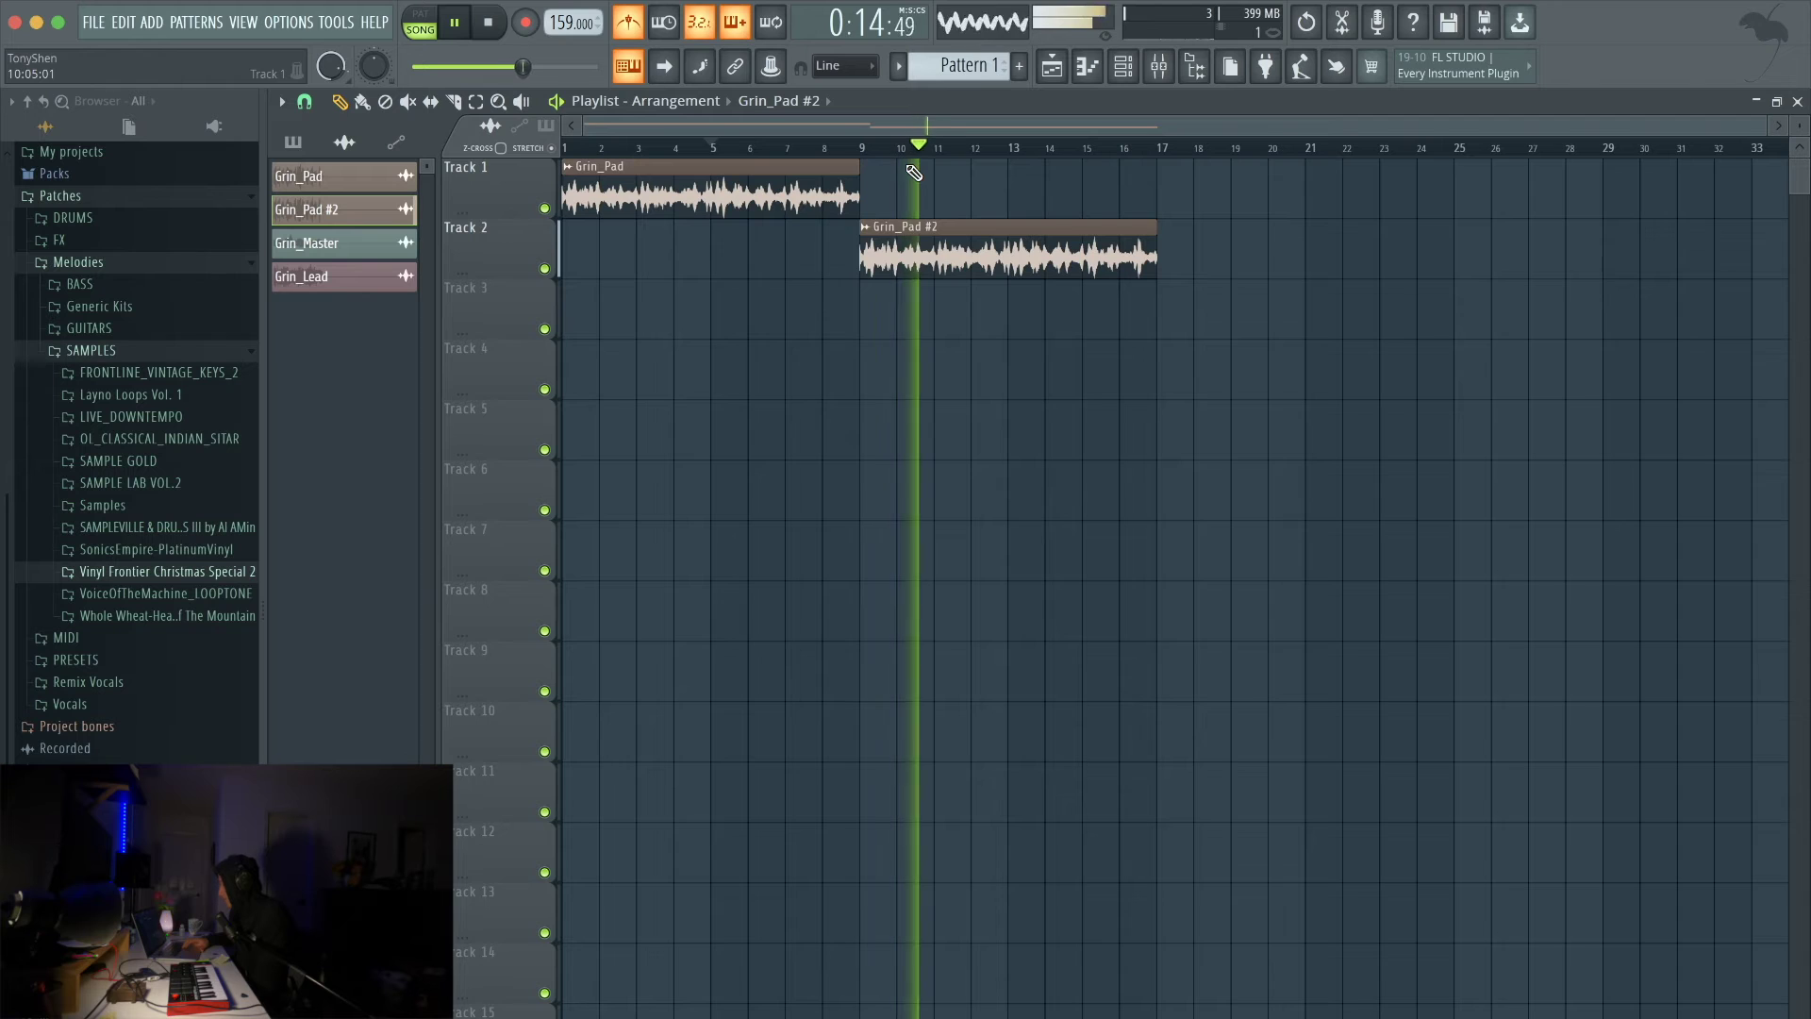
pyautogui.press('space')
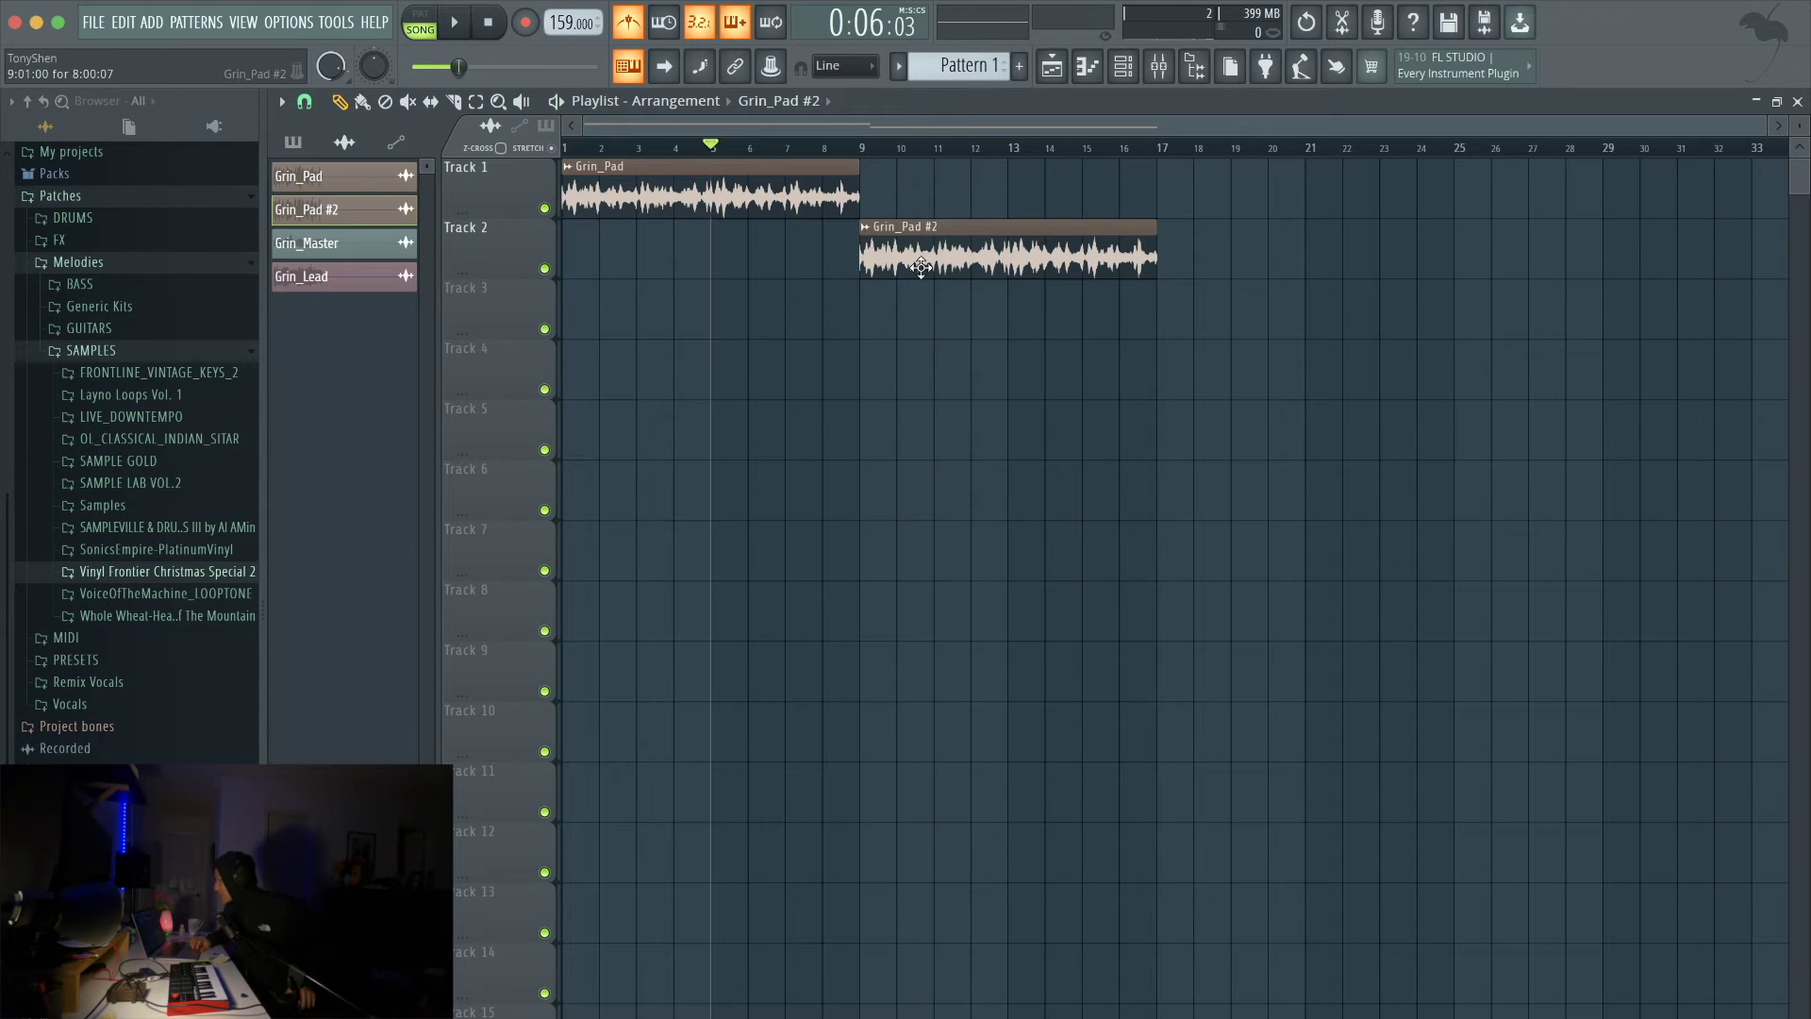
# Step: Move the Grin_Pad #2 clip back to bar 1 on Track 2 and raise its pitch shift to about +525 cents
pyautogui.moveTo(916, 274); pyautogui.dragTo(619, 262)
pyautogui.doubleClick(619, 249)
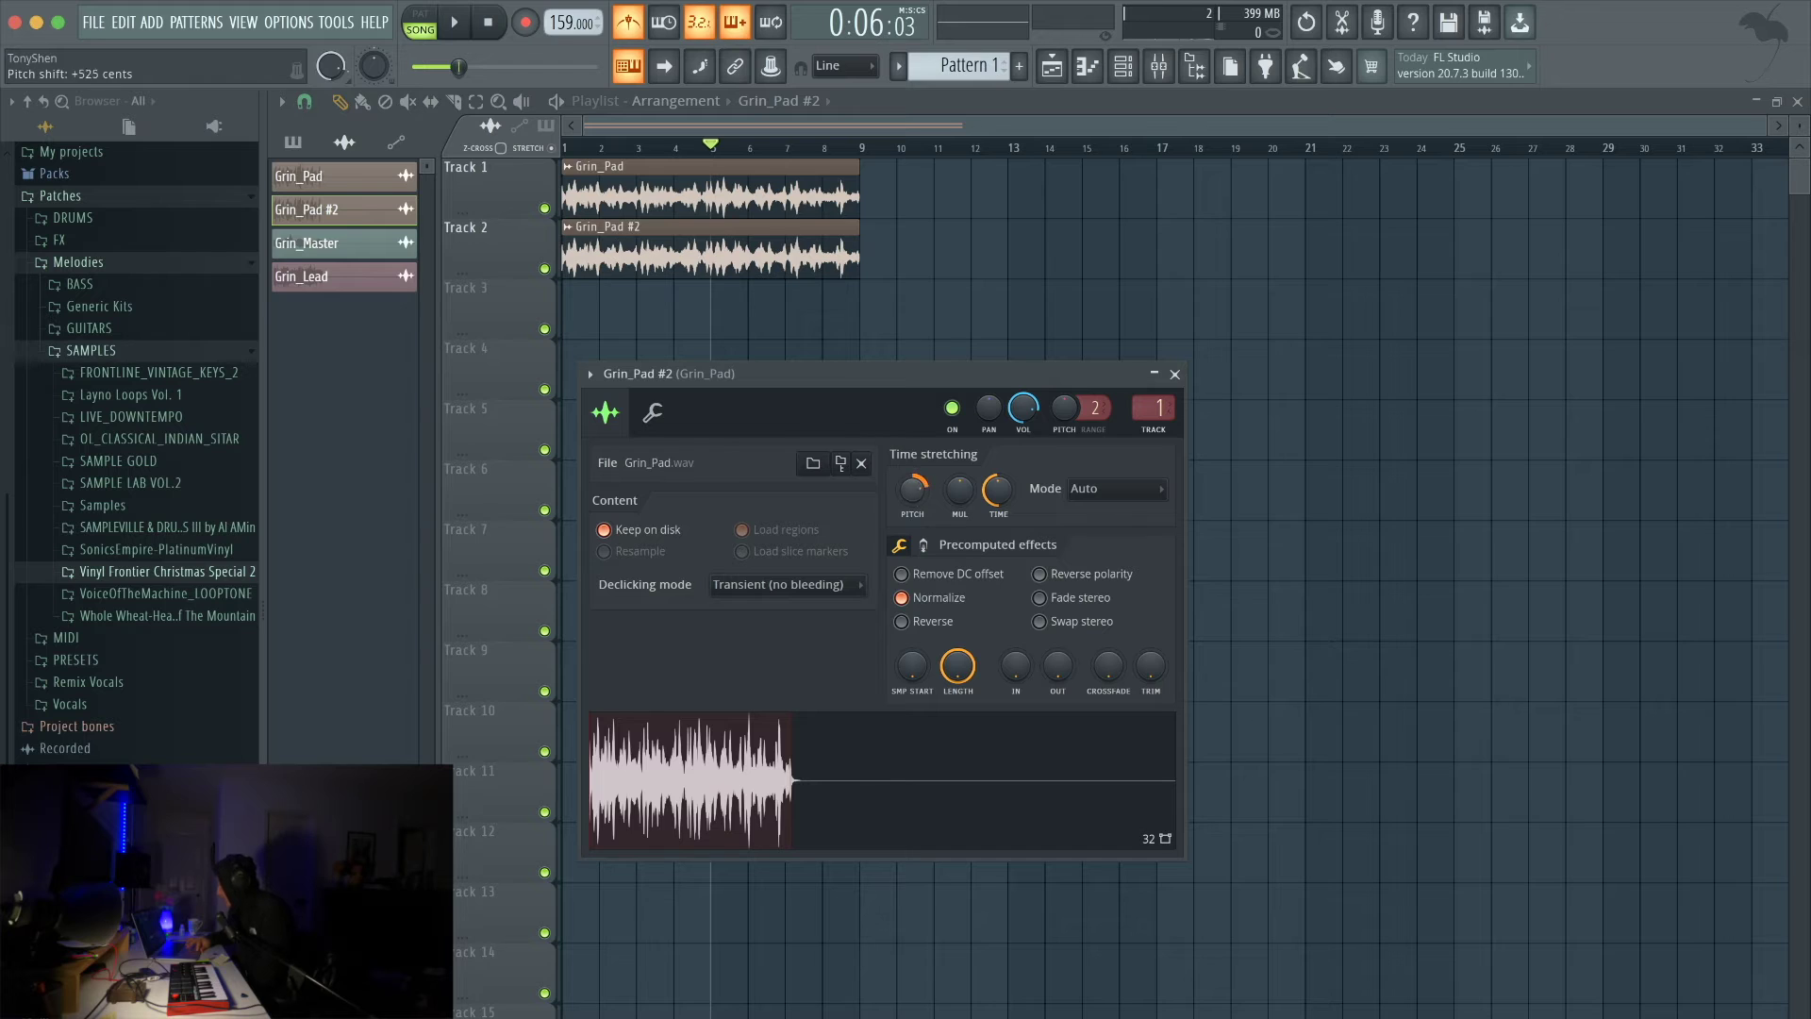
pyautogui.press('Escape')
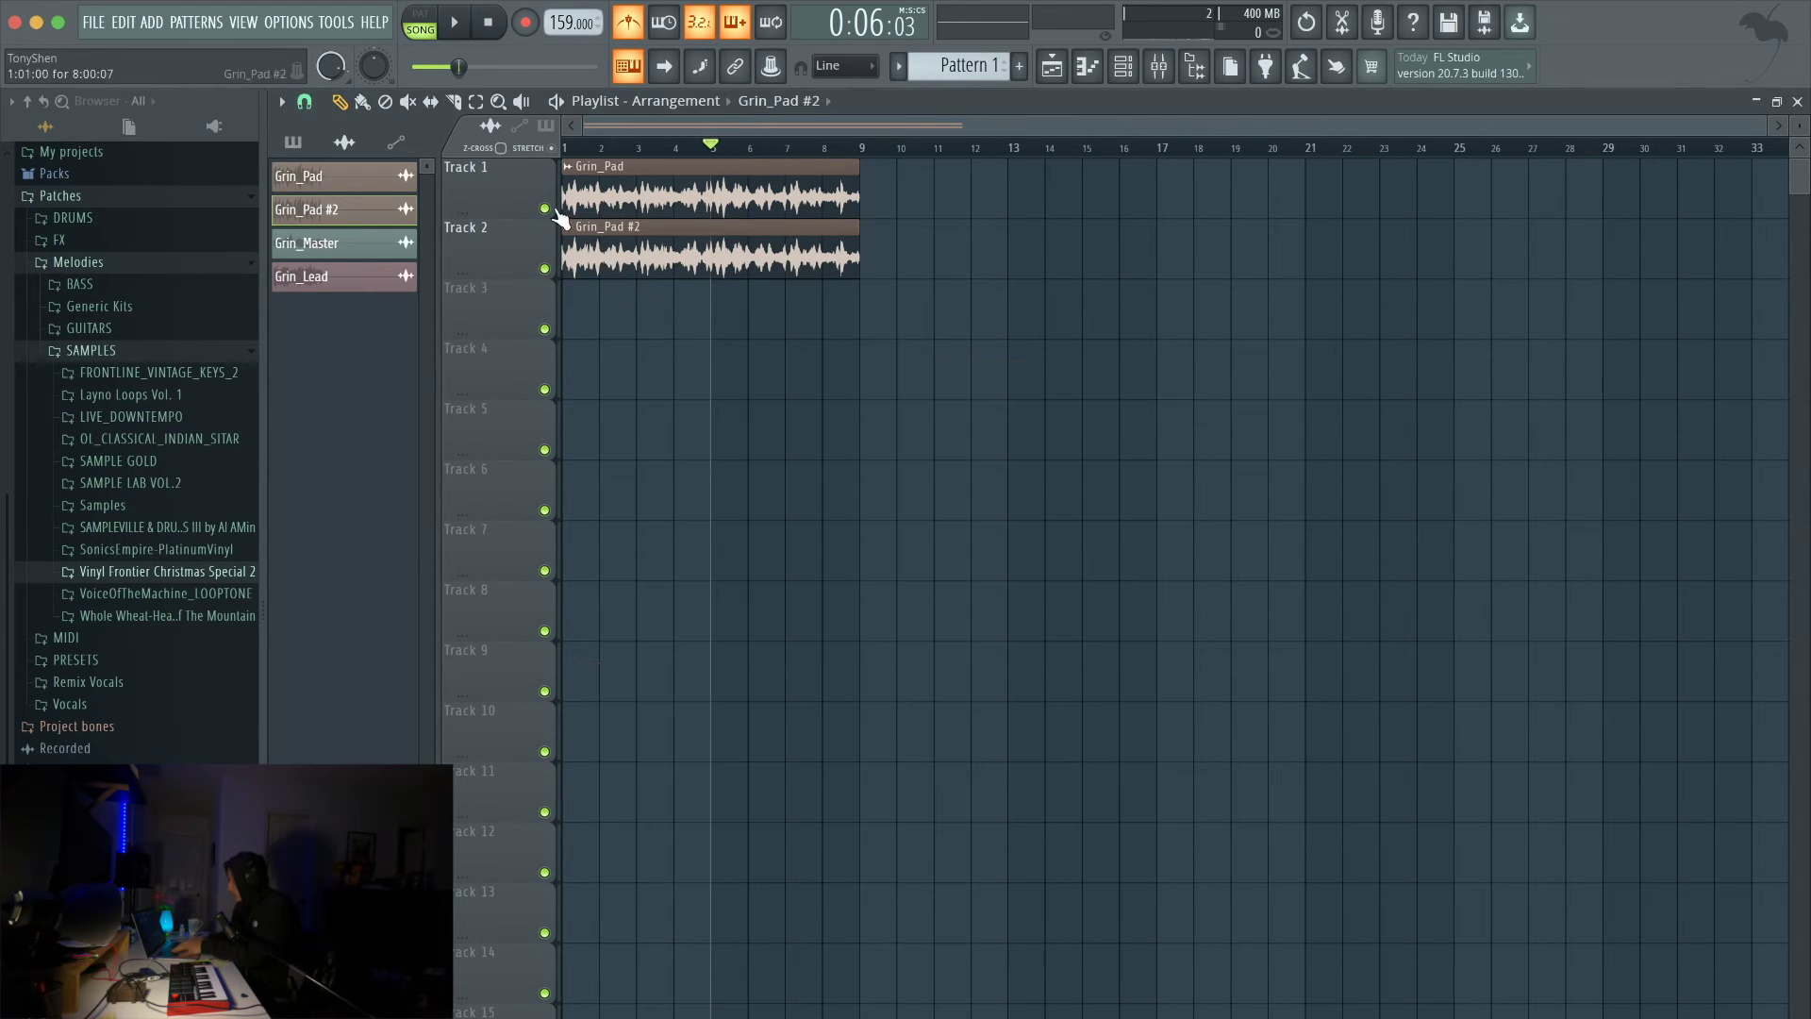
# Step: Solo Track 1 and Track 2 in turn and play each from the start to compare the two pads
pyautogui.rightClick(545, 208)
pyautogui.click(566, 149)
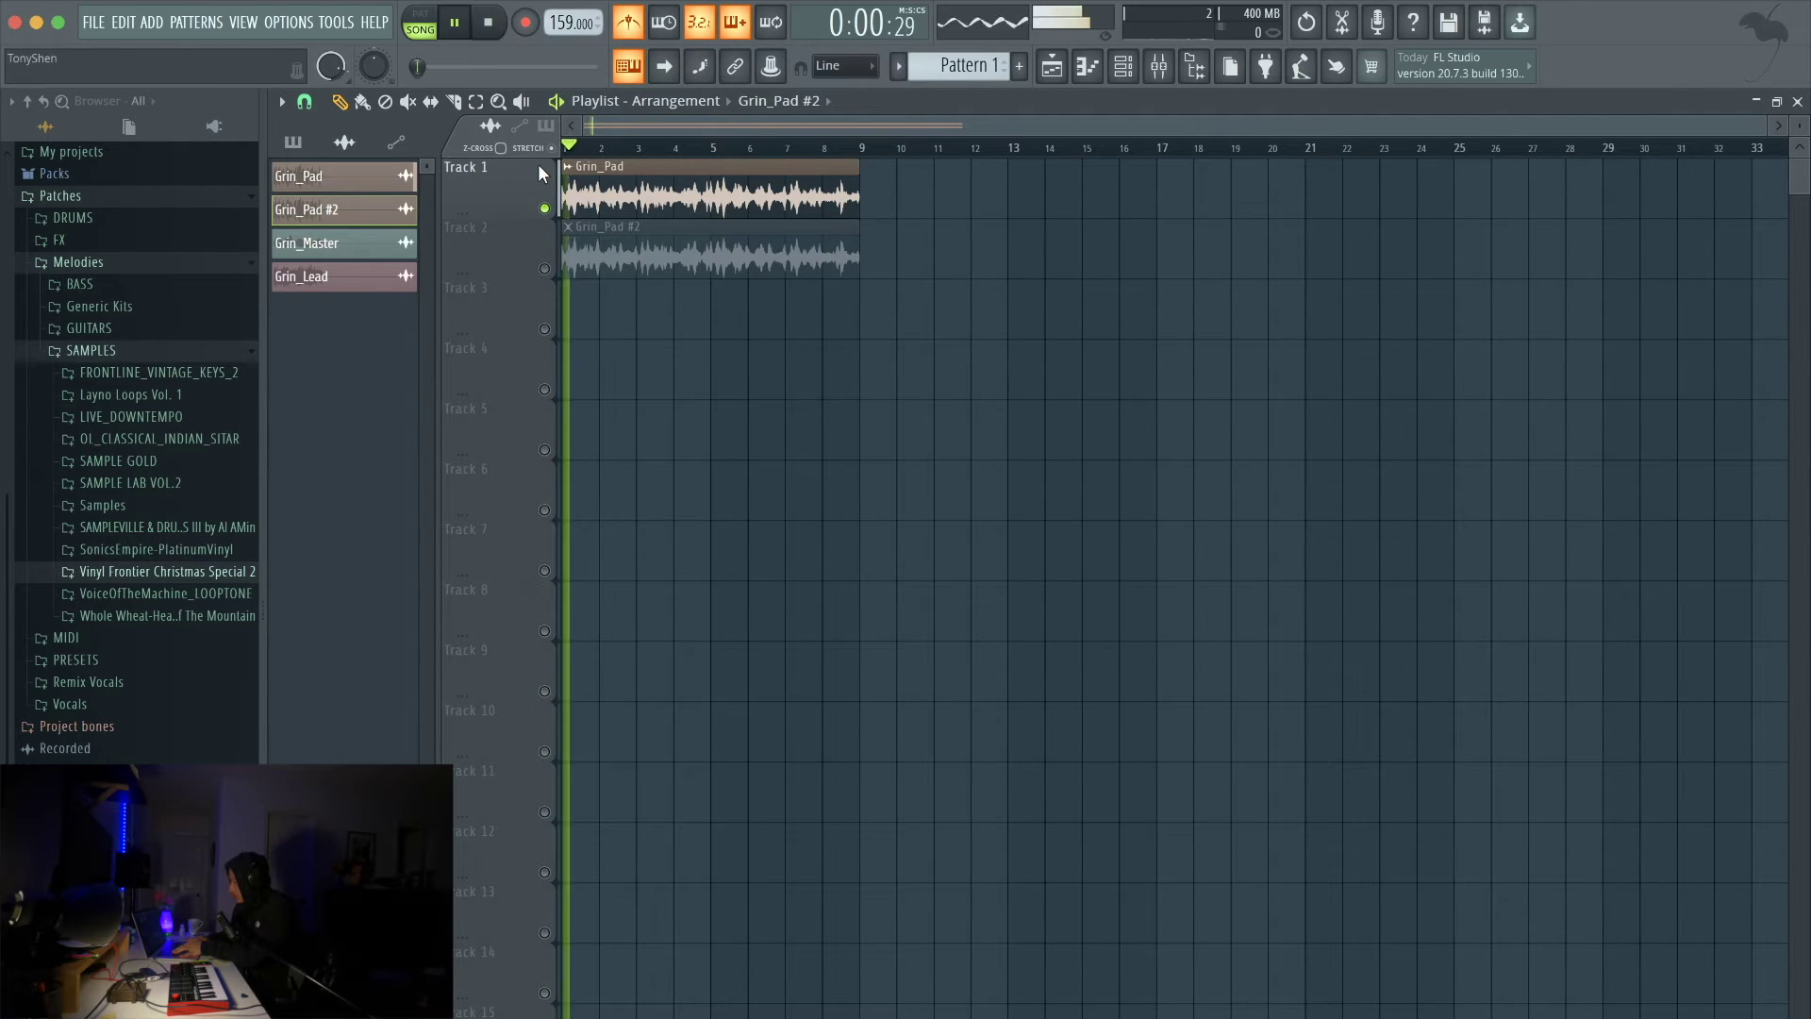
pyautogui.rightClick(545, 270)
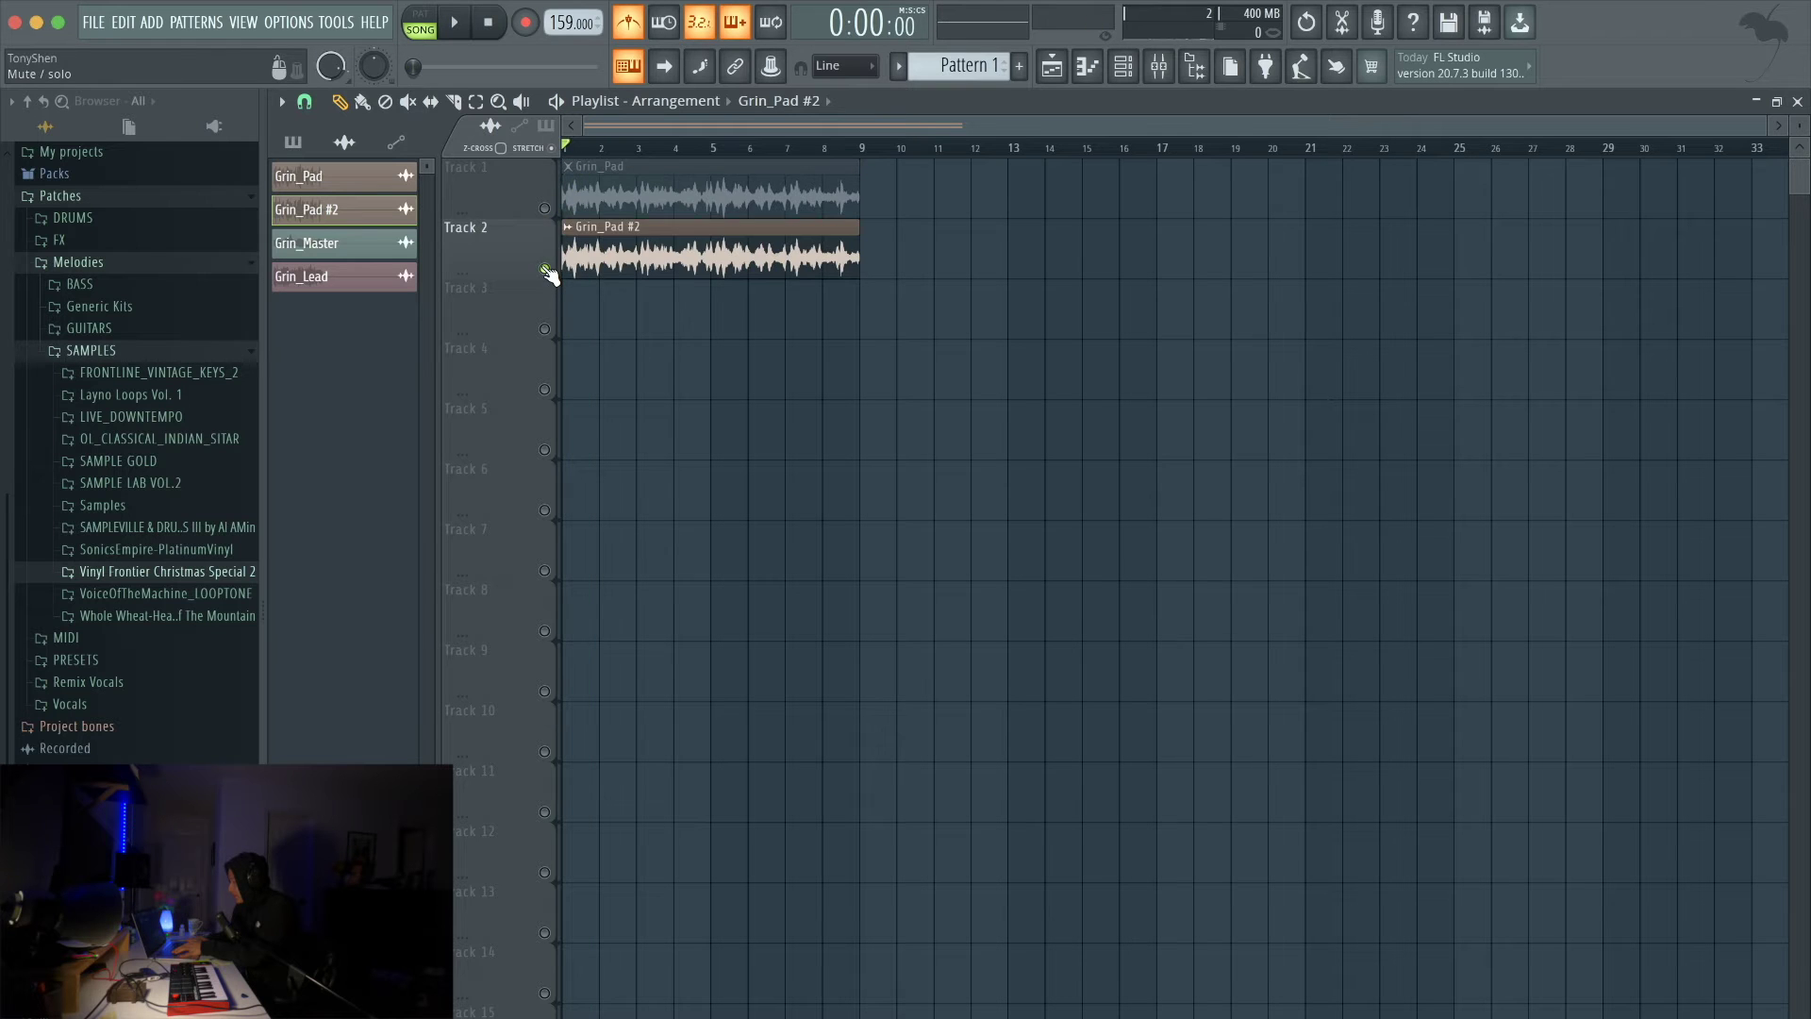
pyautogui.press('space')
# Step: Stop playback and route the Grin_Pad #2 channel to mixer insert 2
pyautogui.click(1124, 67)
pyautogui.press('space')
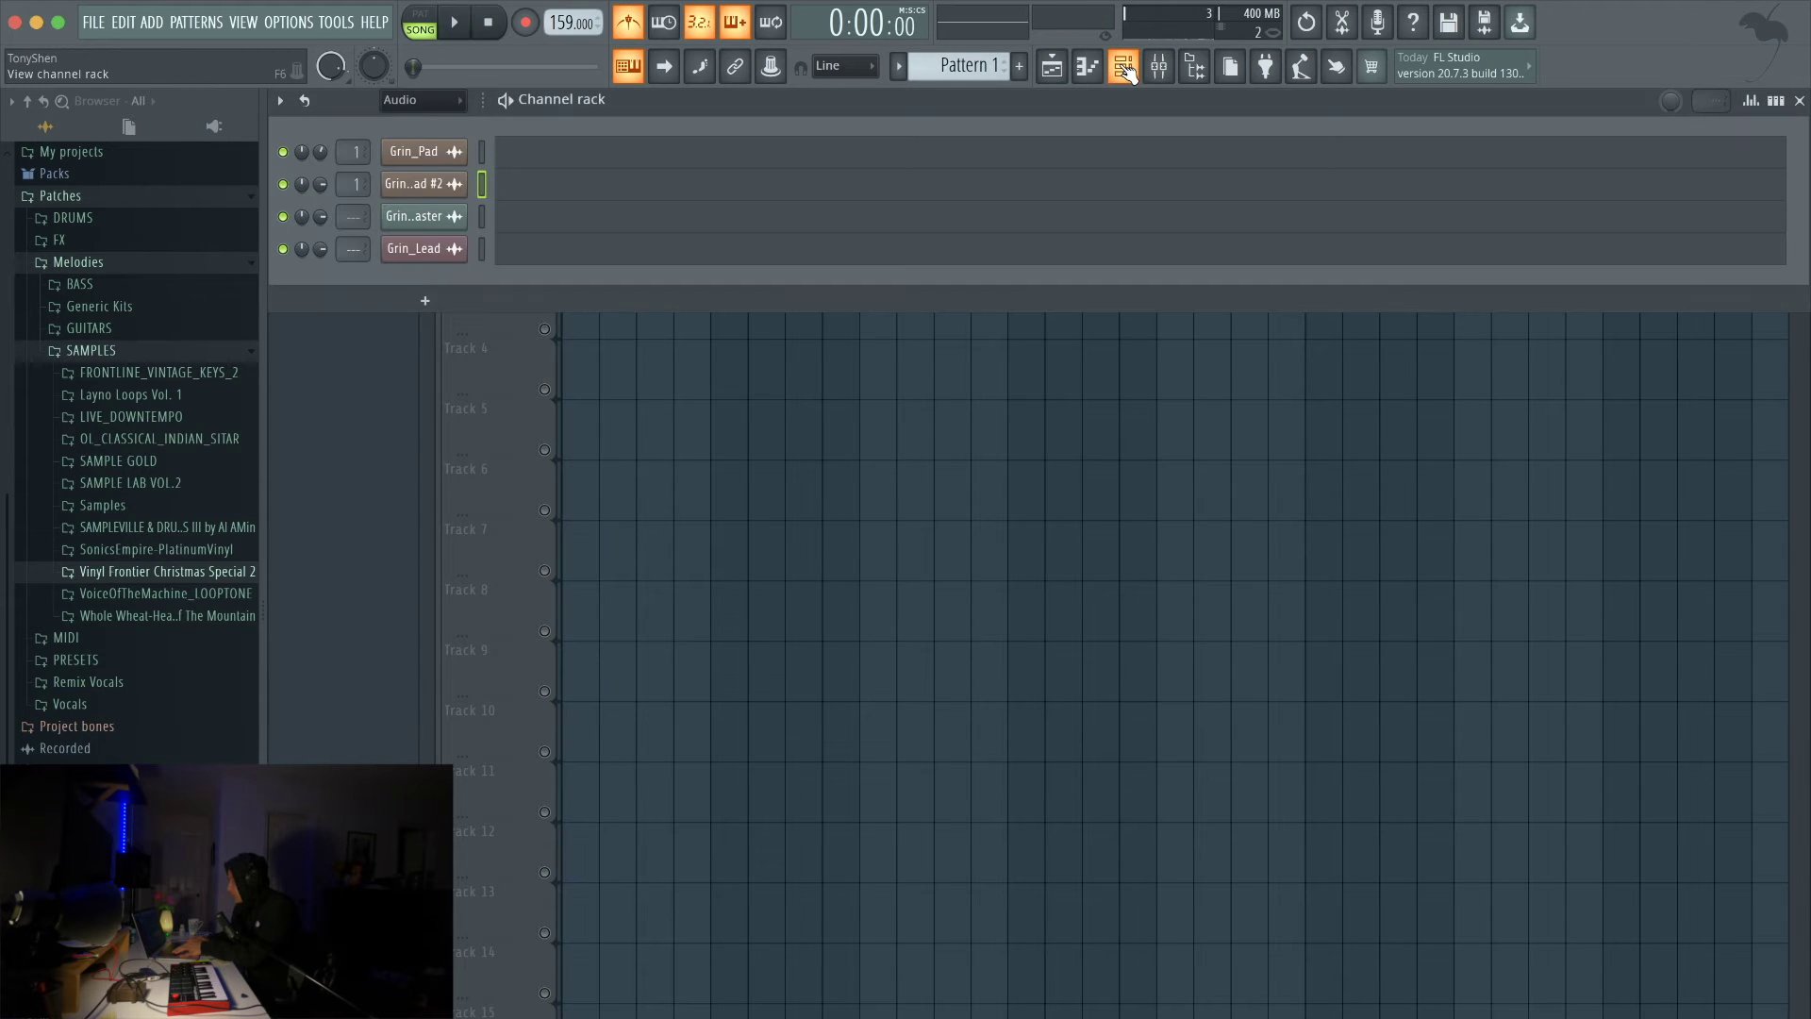
pyautogui.click(1159, 67)
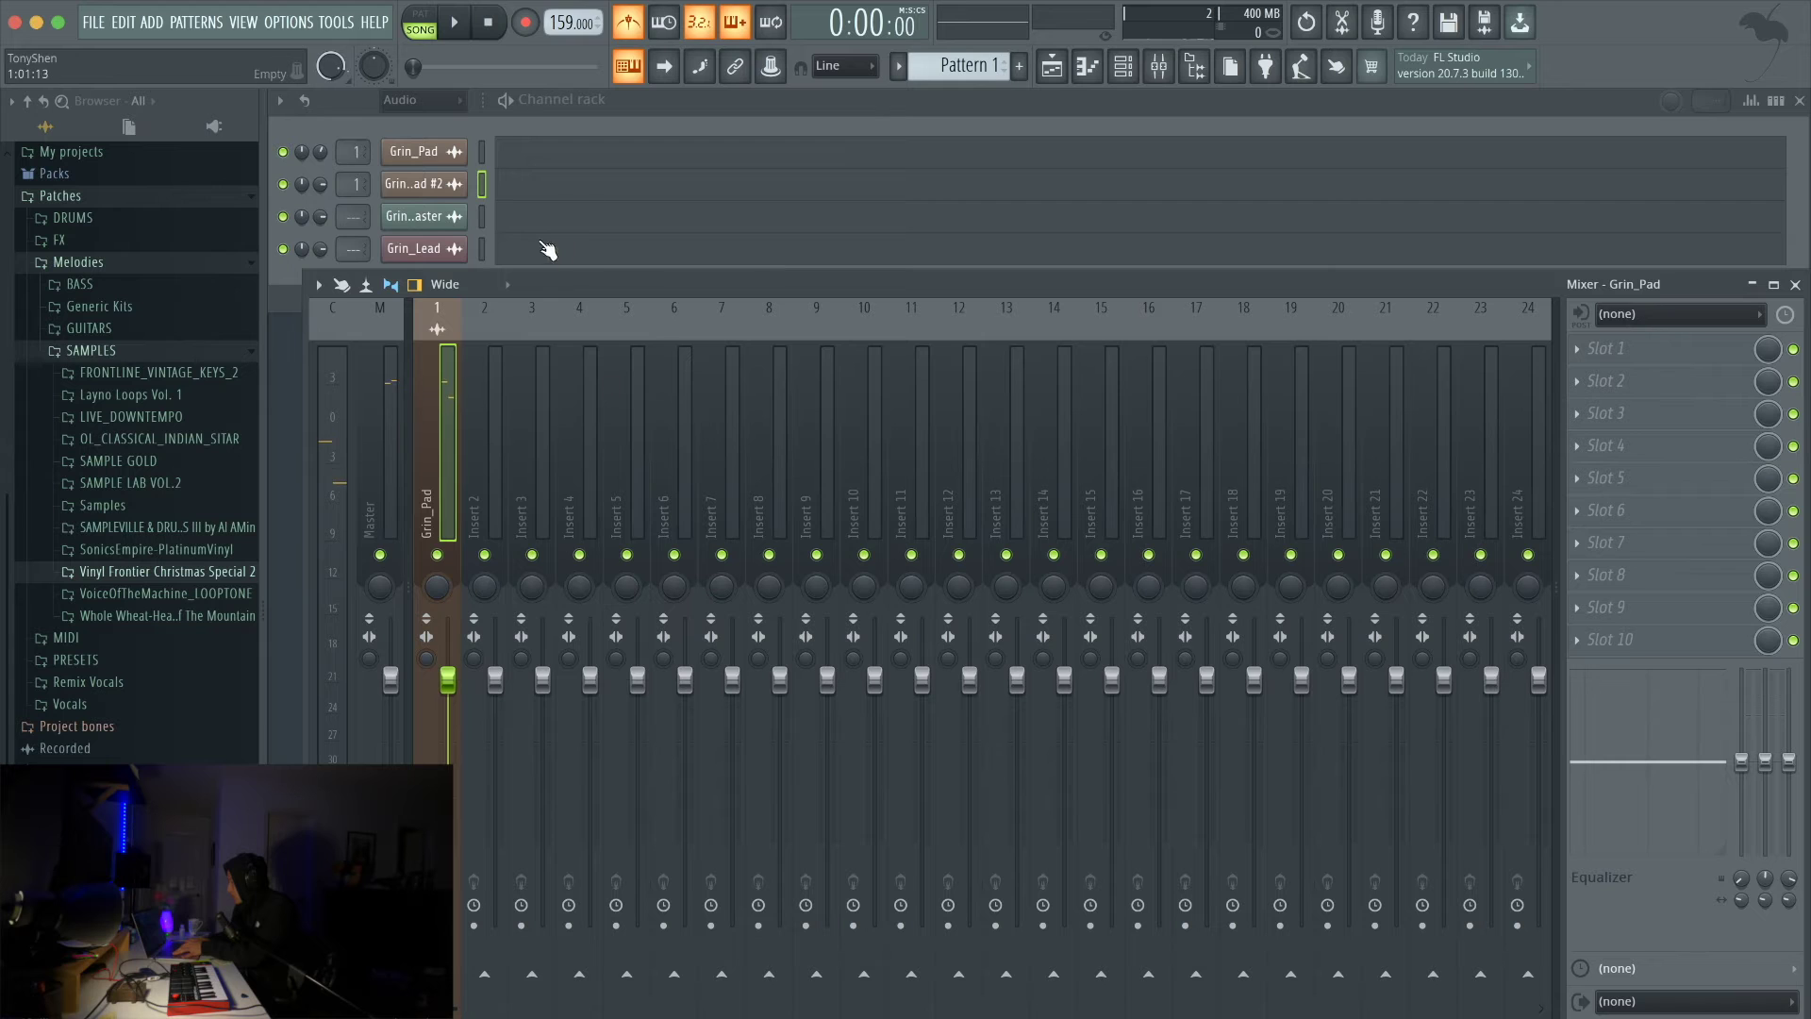
pyautogui.click(479, 425)
pyautogui.hotkey('ctrl', 'l')
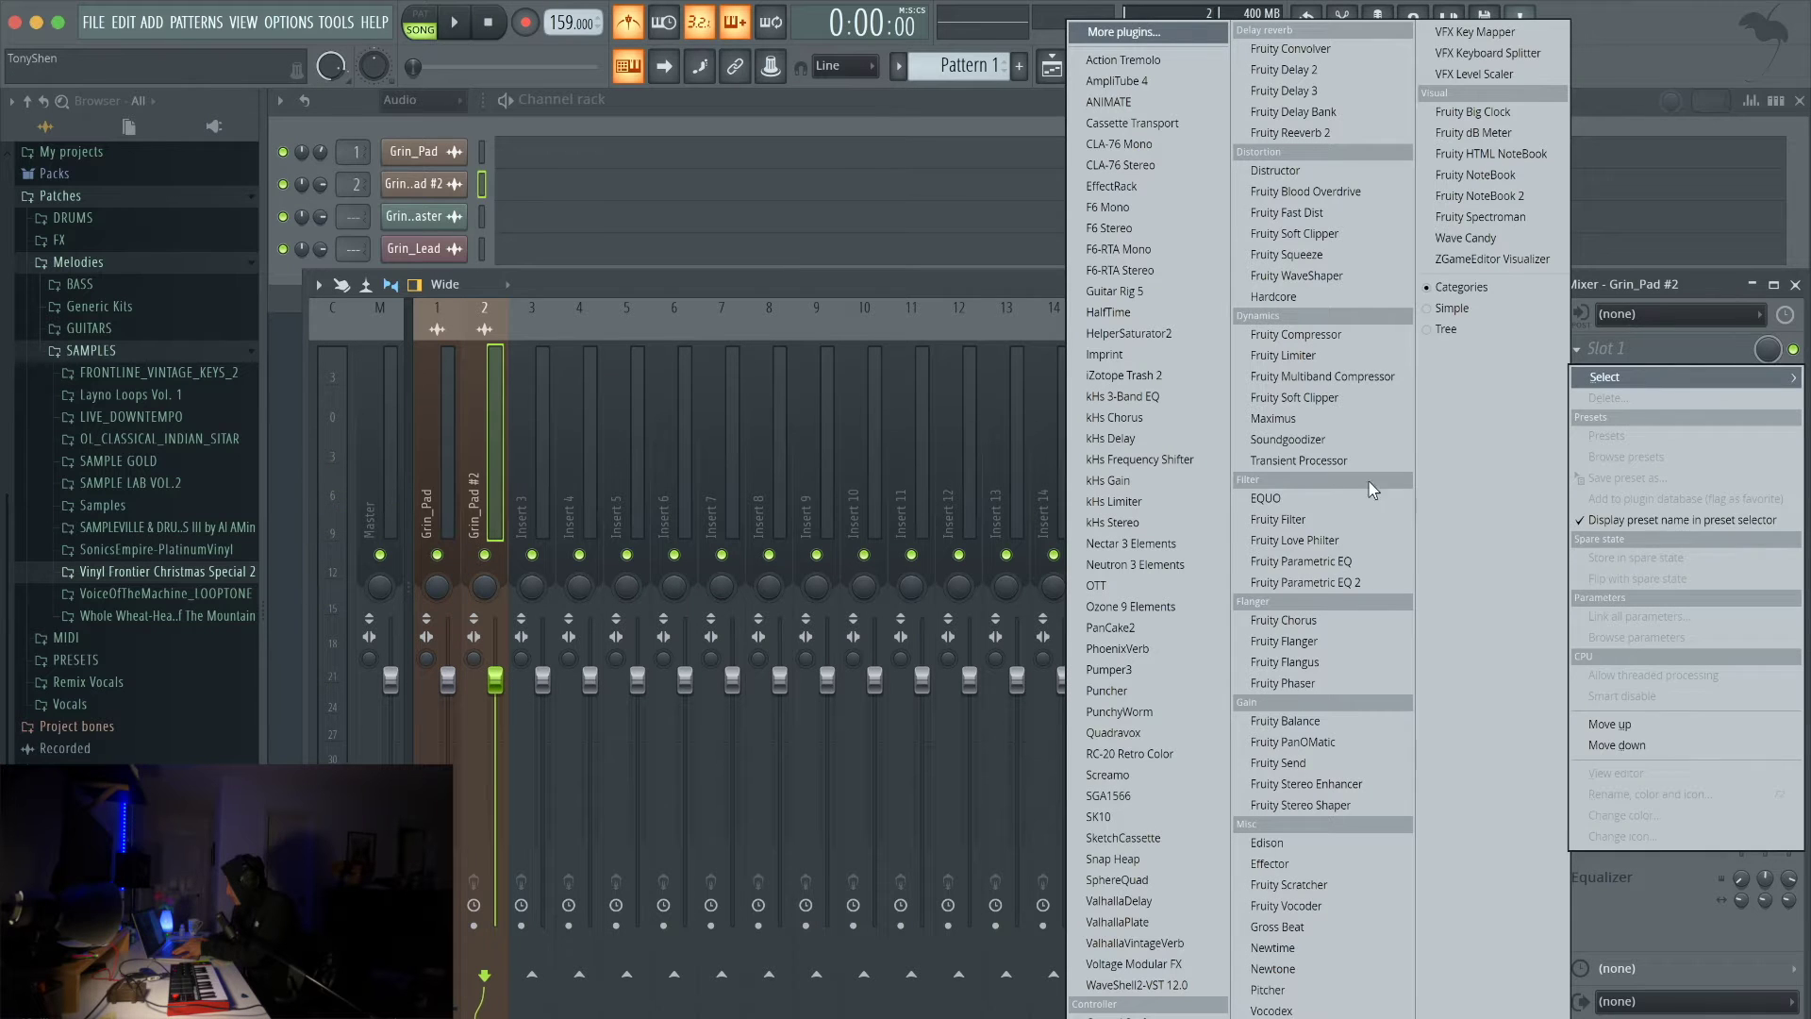
# Step: Load Fruity Parametric EQ 2 in slot 1 of the Grin_Pad #2 insert and set band 1 to high pass
pyautogui.click(1670, 354)
pyautogui.click(1257, 583)
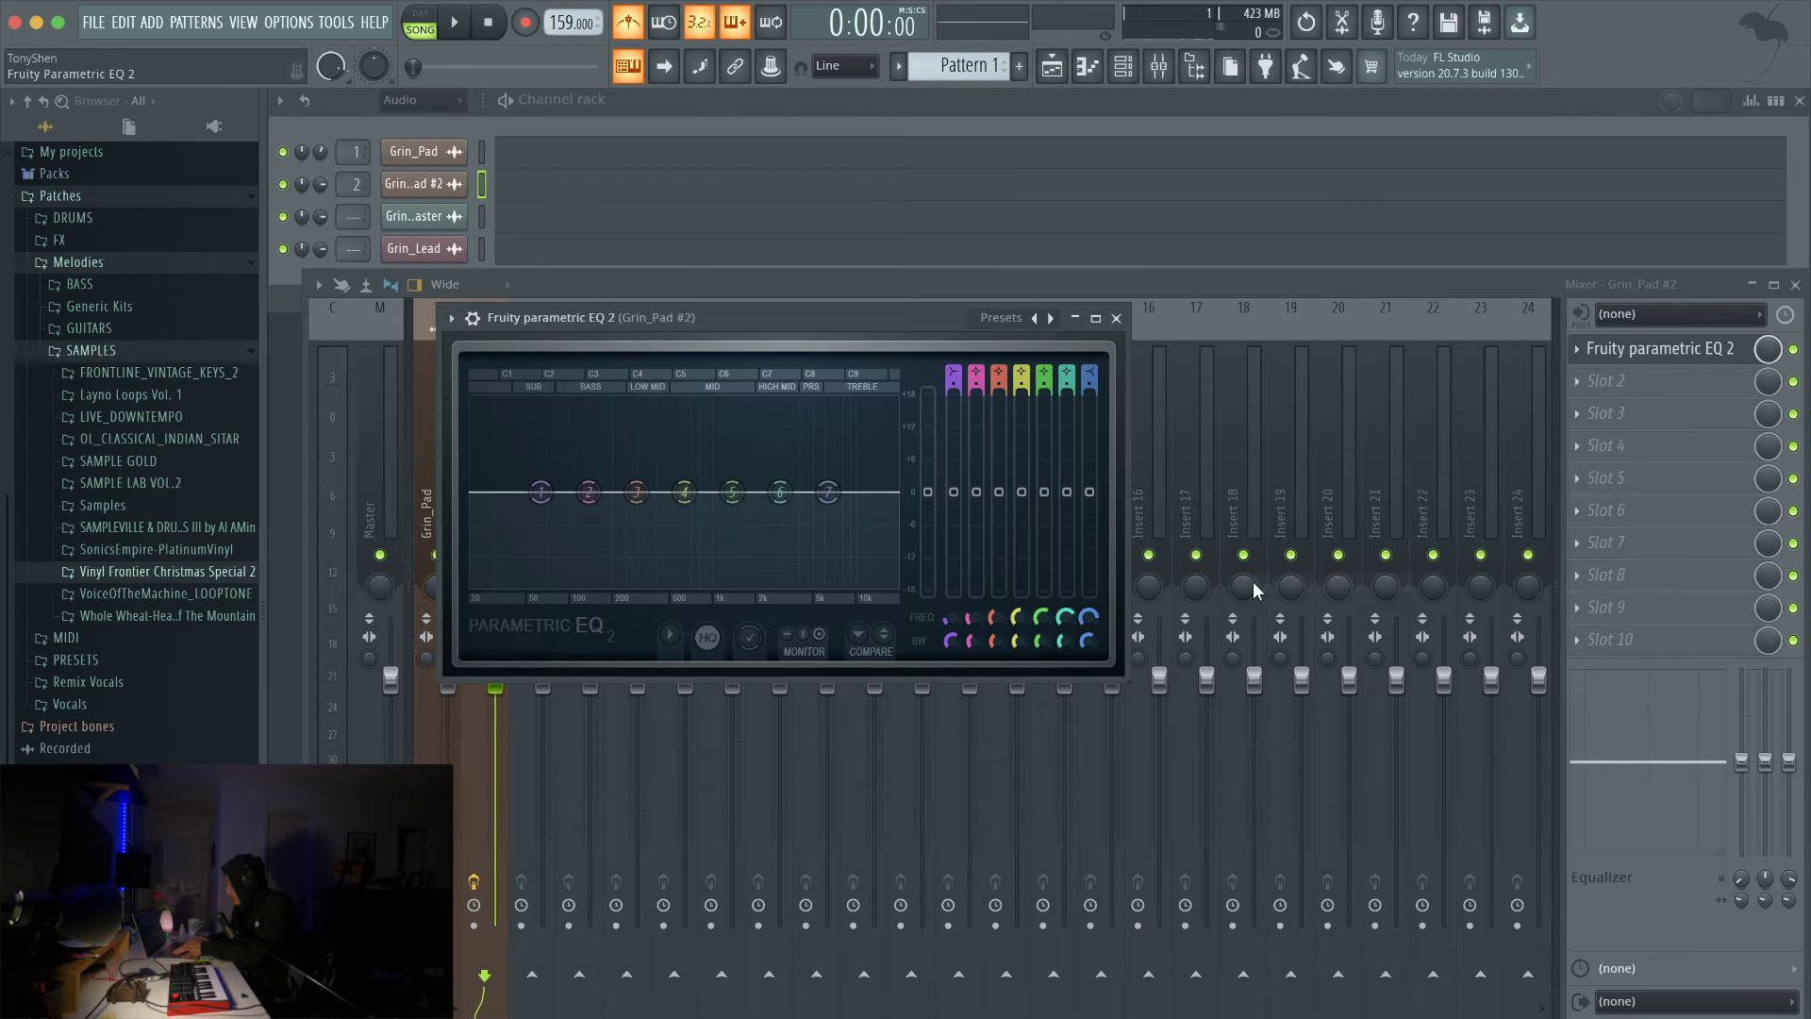
pyautogui.scroll(4, 541, 491)
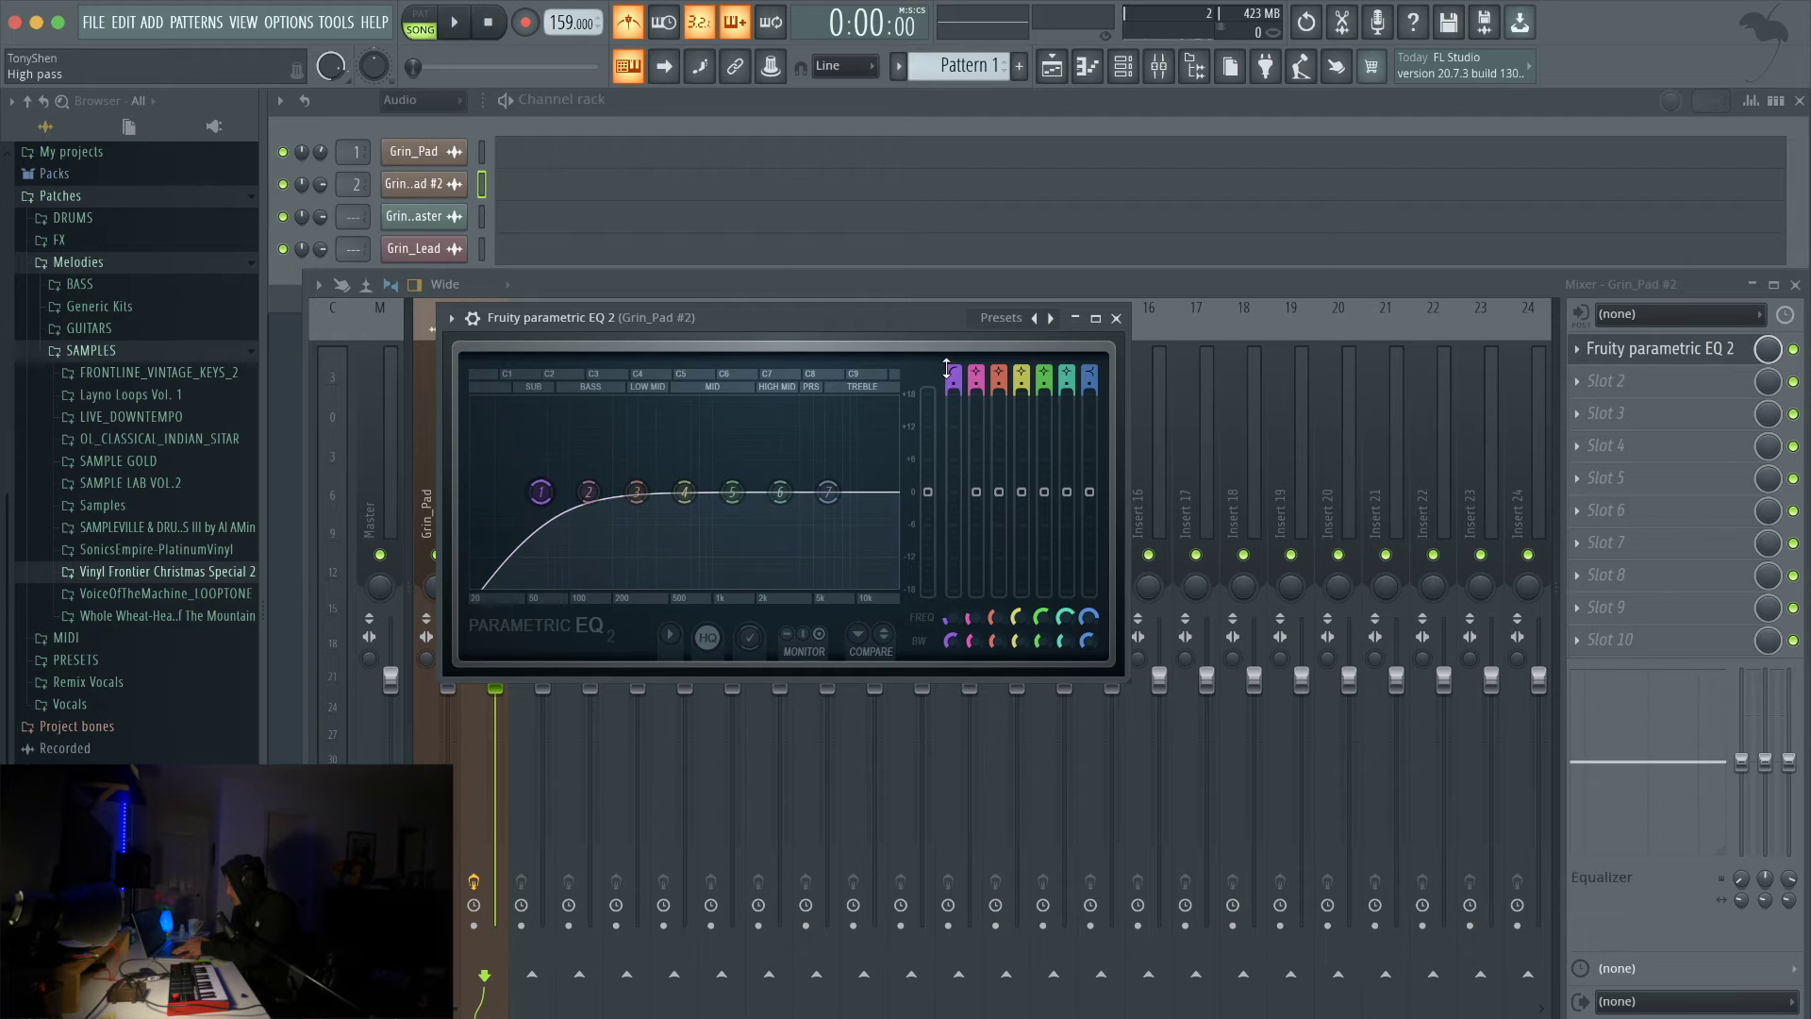
# Step: During playback, move the EQ's high pass up to about 500 Hz and lower the band 7 high shelf near 7.6 kHz
pyautogui.press('space')
pyautogui.moveTo(542, 491); pyautogui.dragTo(688, 492)
pyautogui.moveTo(828, 491); pyautogui.dragTo(831, 501)
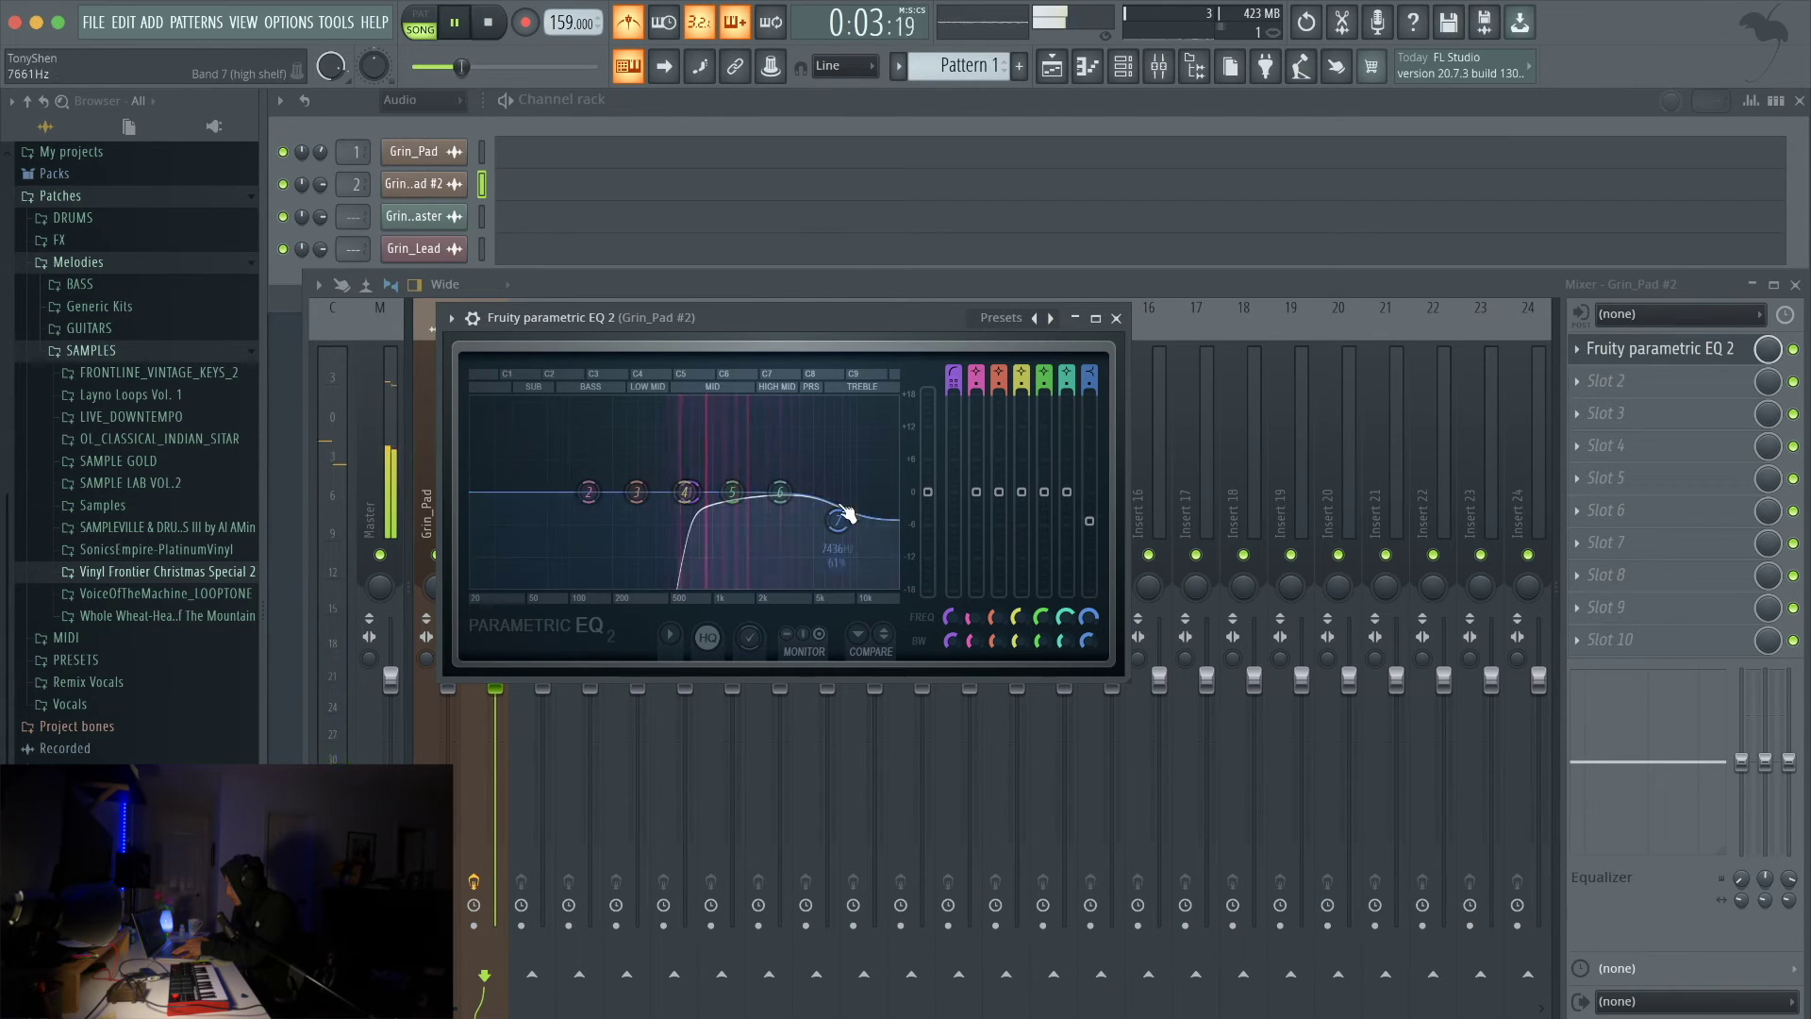
pyautogui.click(1116, 318)
pyautogui.press('space')
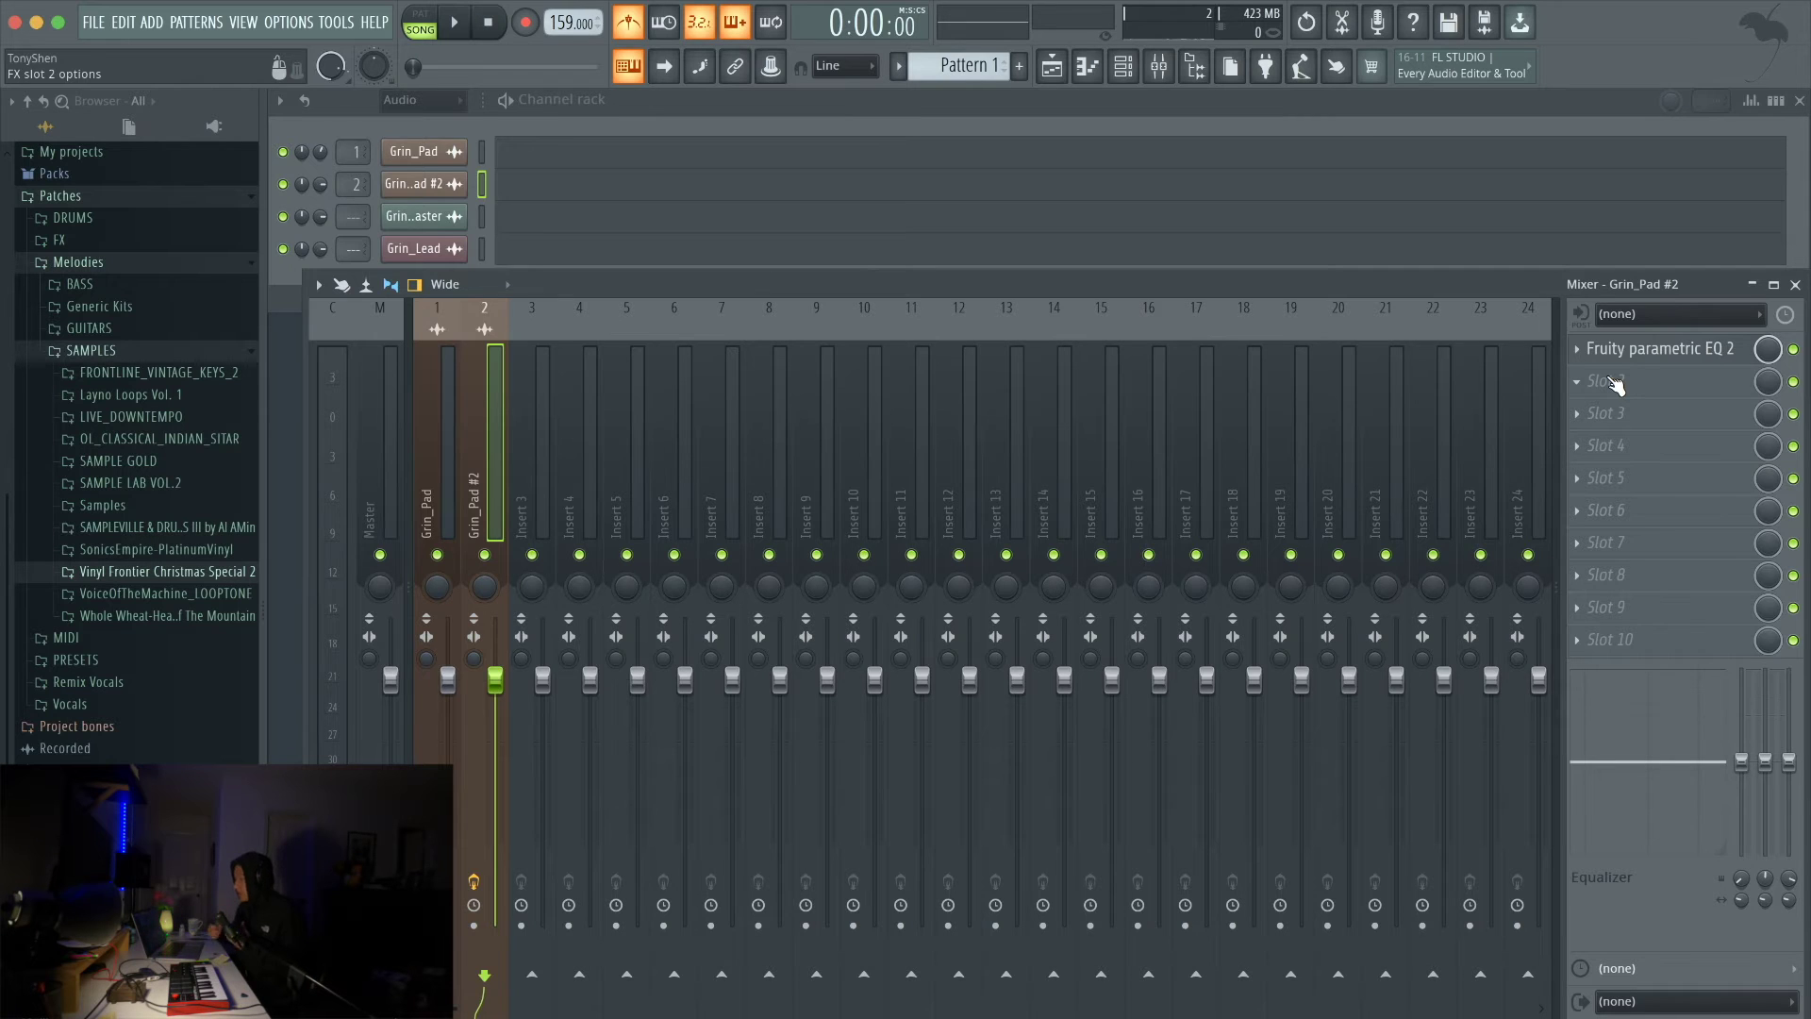
# Step: Return to the playlist and play the original Grin_Pad clip with Track 1 soloed
pyautogui.click(1168, 67)
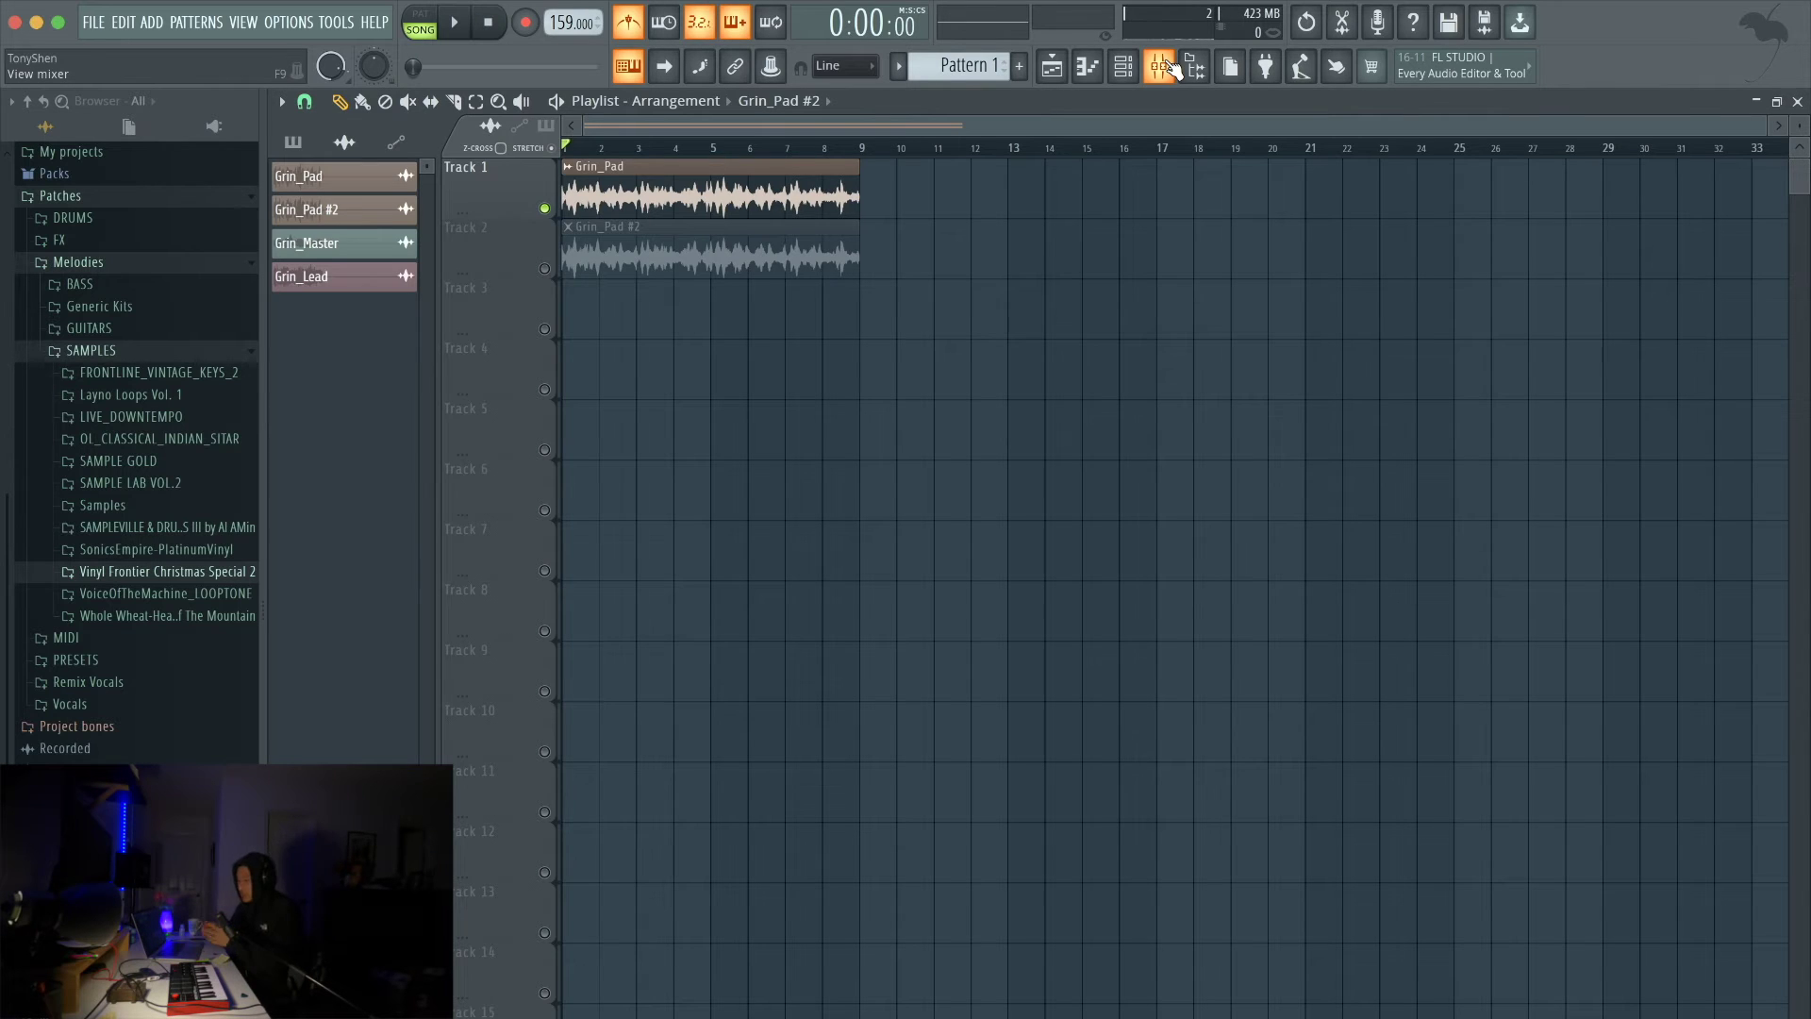
pyautogui.press('space')
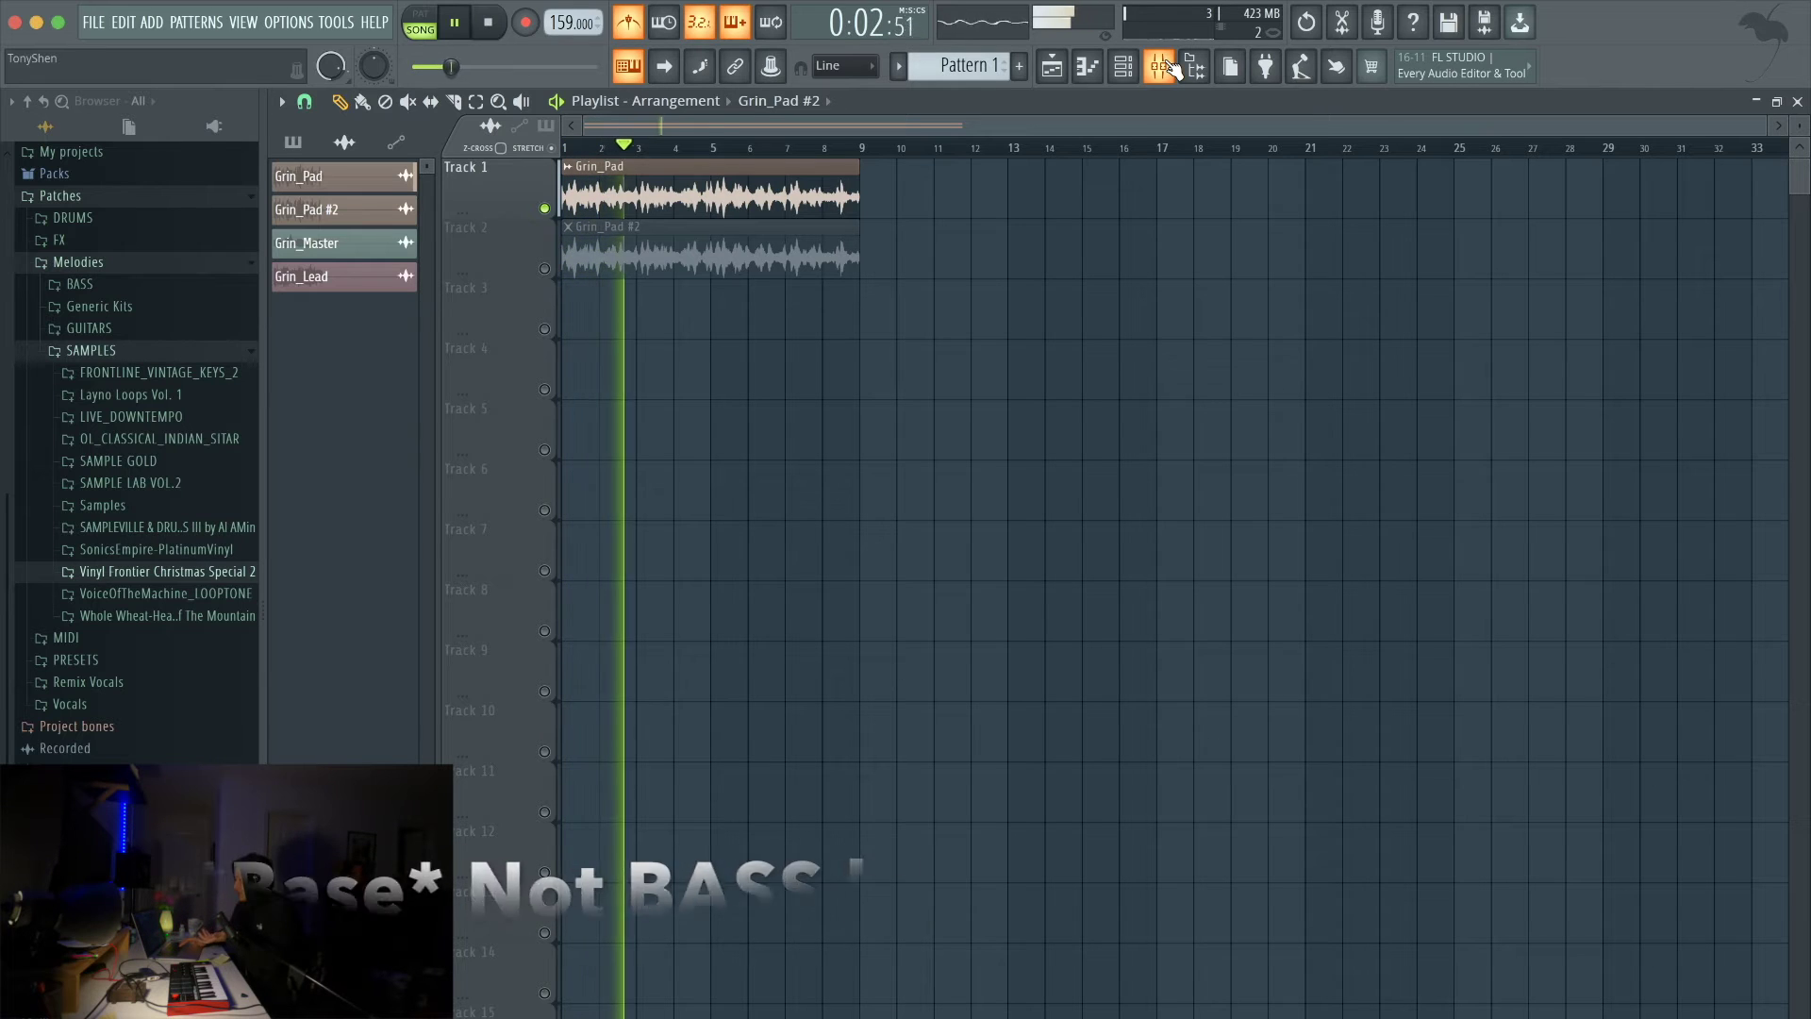
pyautogui.press('space')
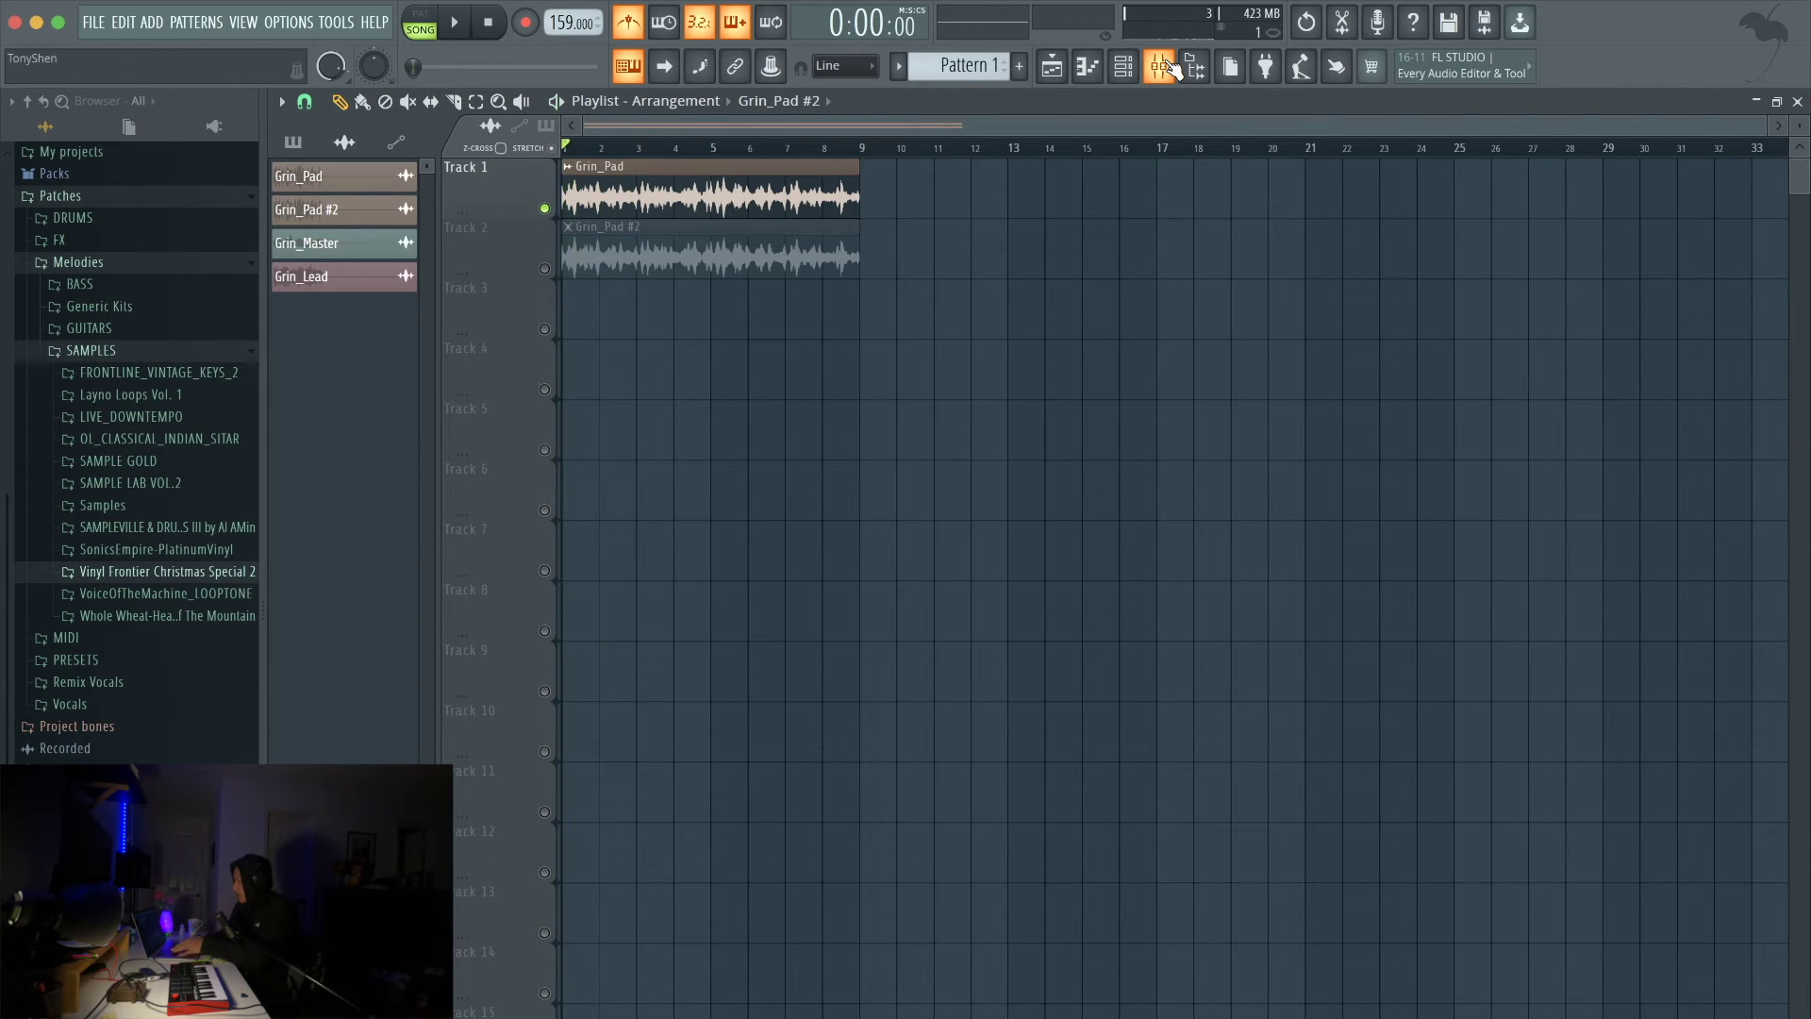
# Step: Solo Track 2, raise band 5 slightly in the Grin_Pad #2 parametric EQ, and briefly play the result
pyautogui.rightClick(545, 267)
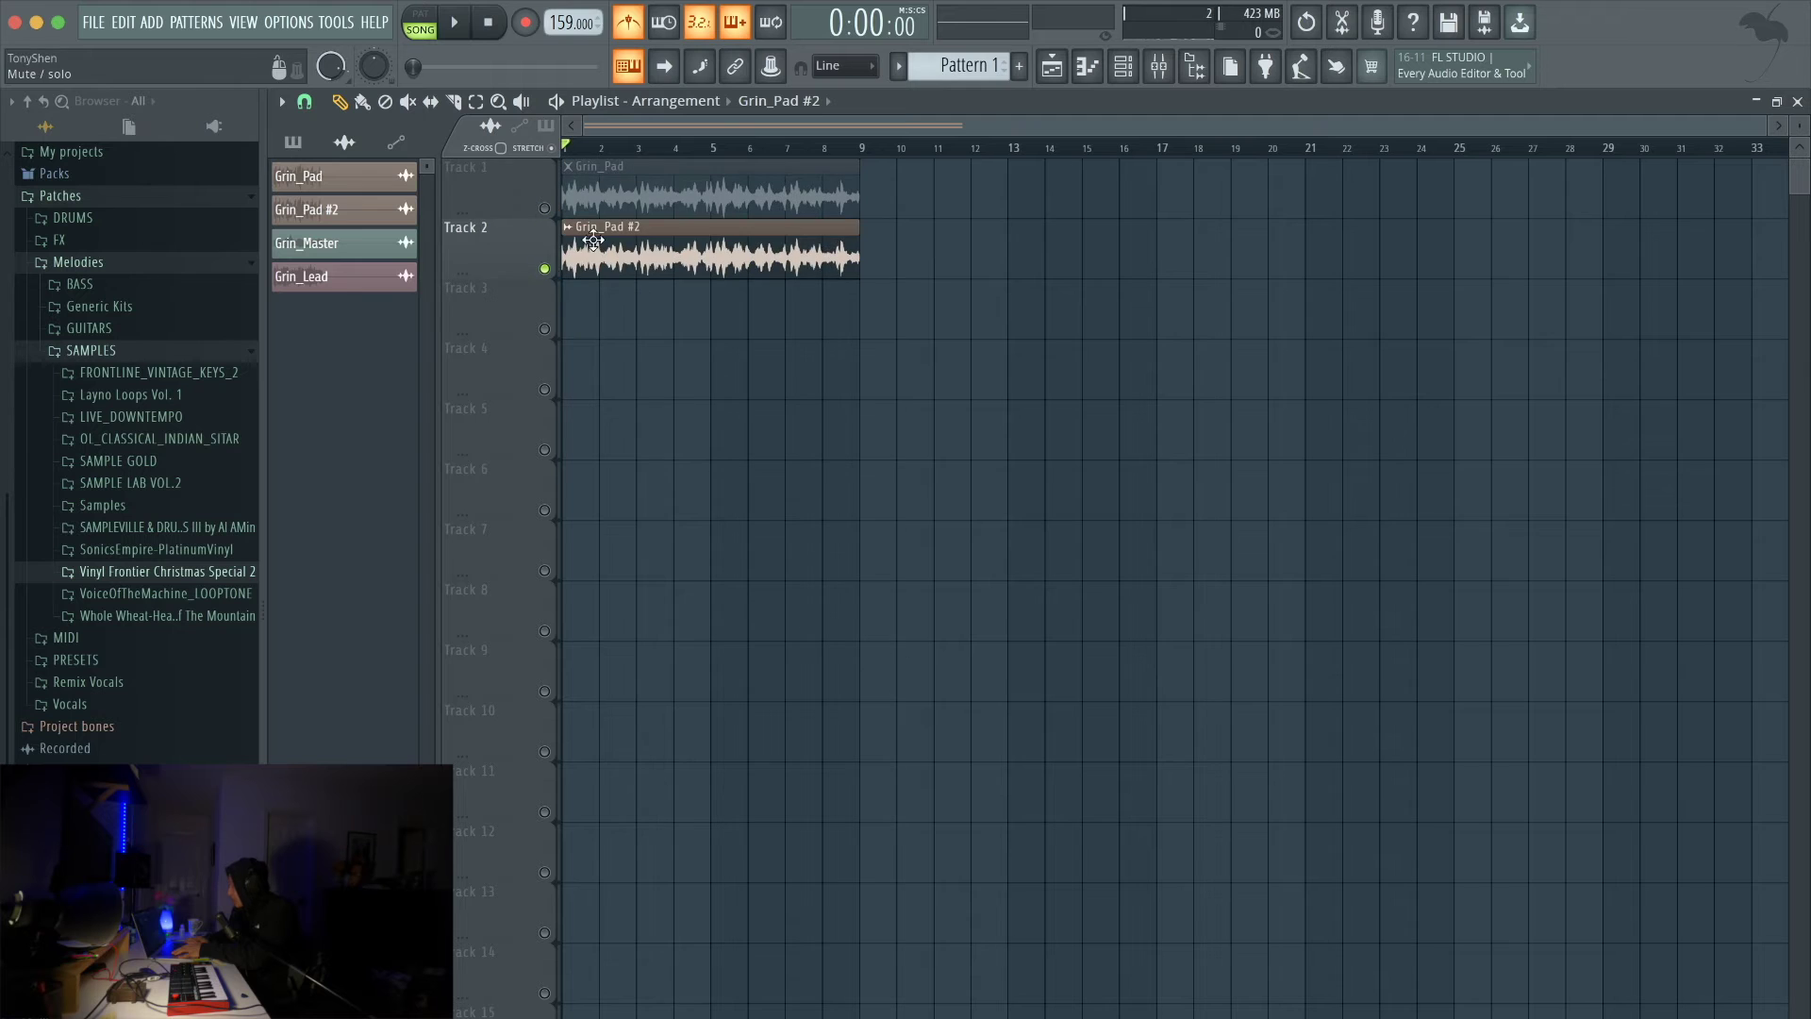
pyautogui.click(1159, 66)
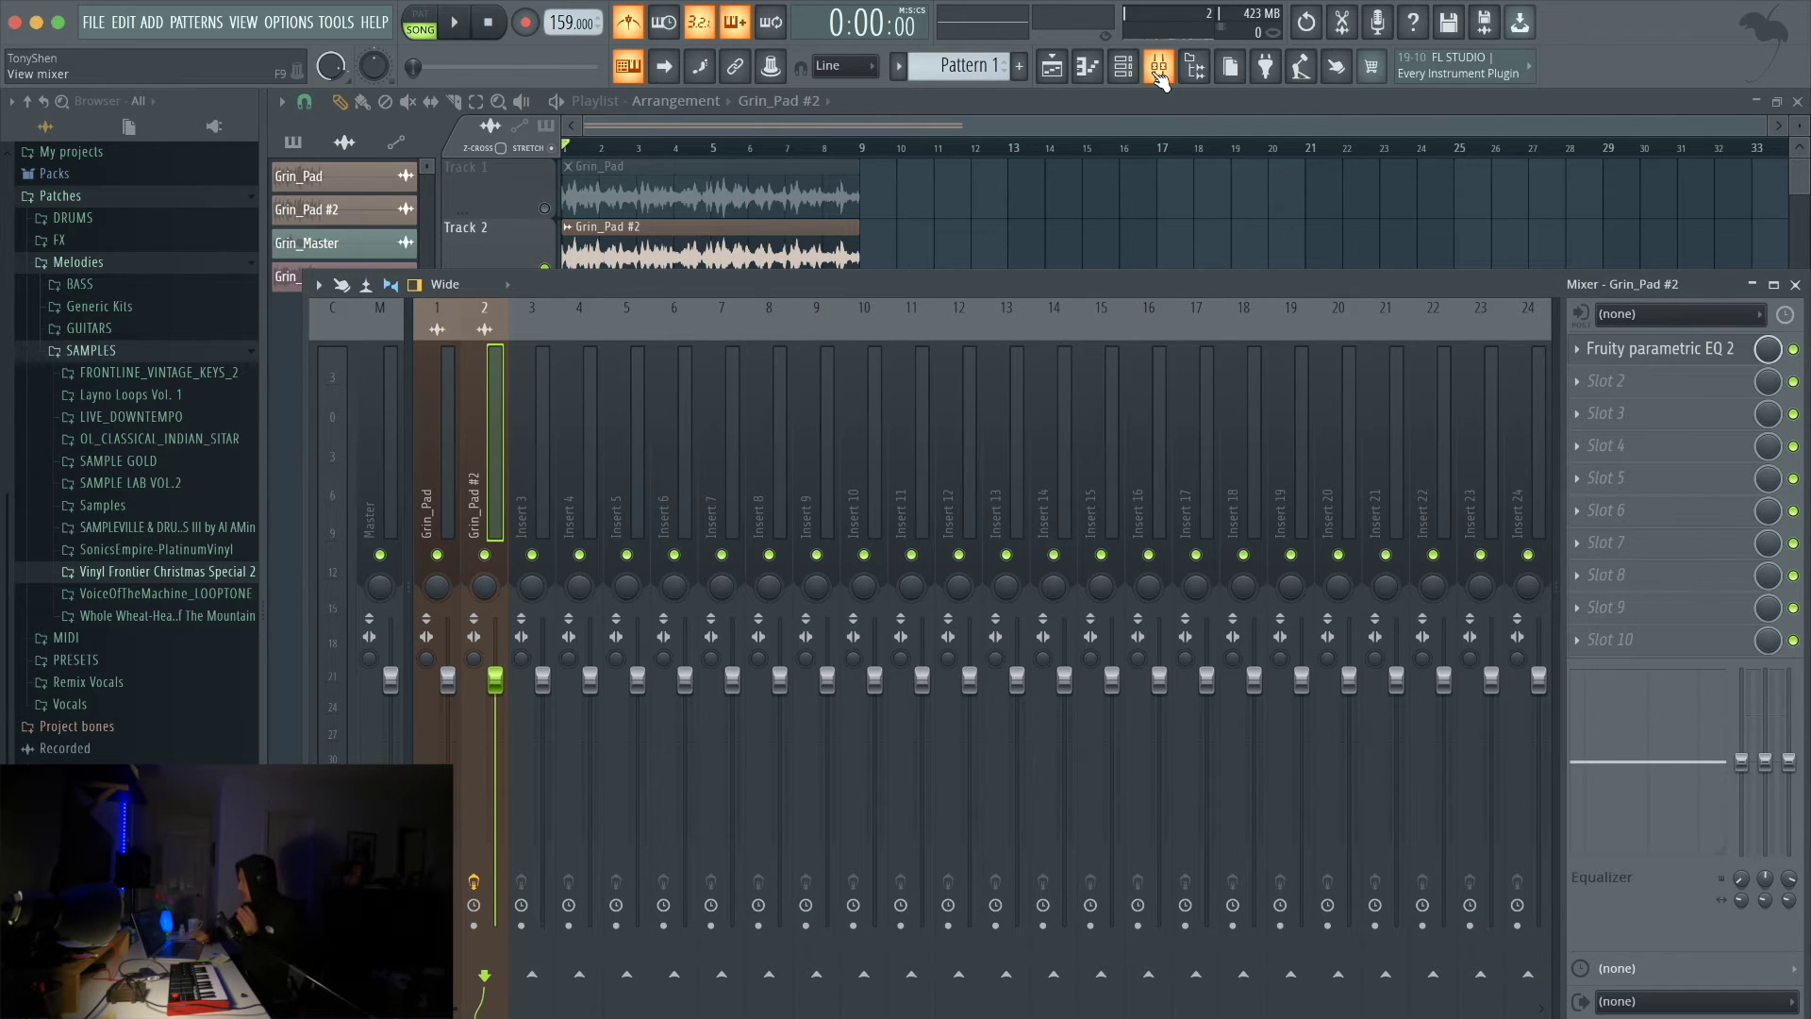
pyautogui.click(1658, 348)
pyautogui.moveTo(698, 492); pyautogui.dragTo(735, 481)
pyautogui.press('space')
pyautogui.press('space')
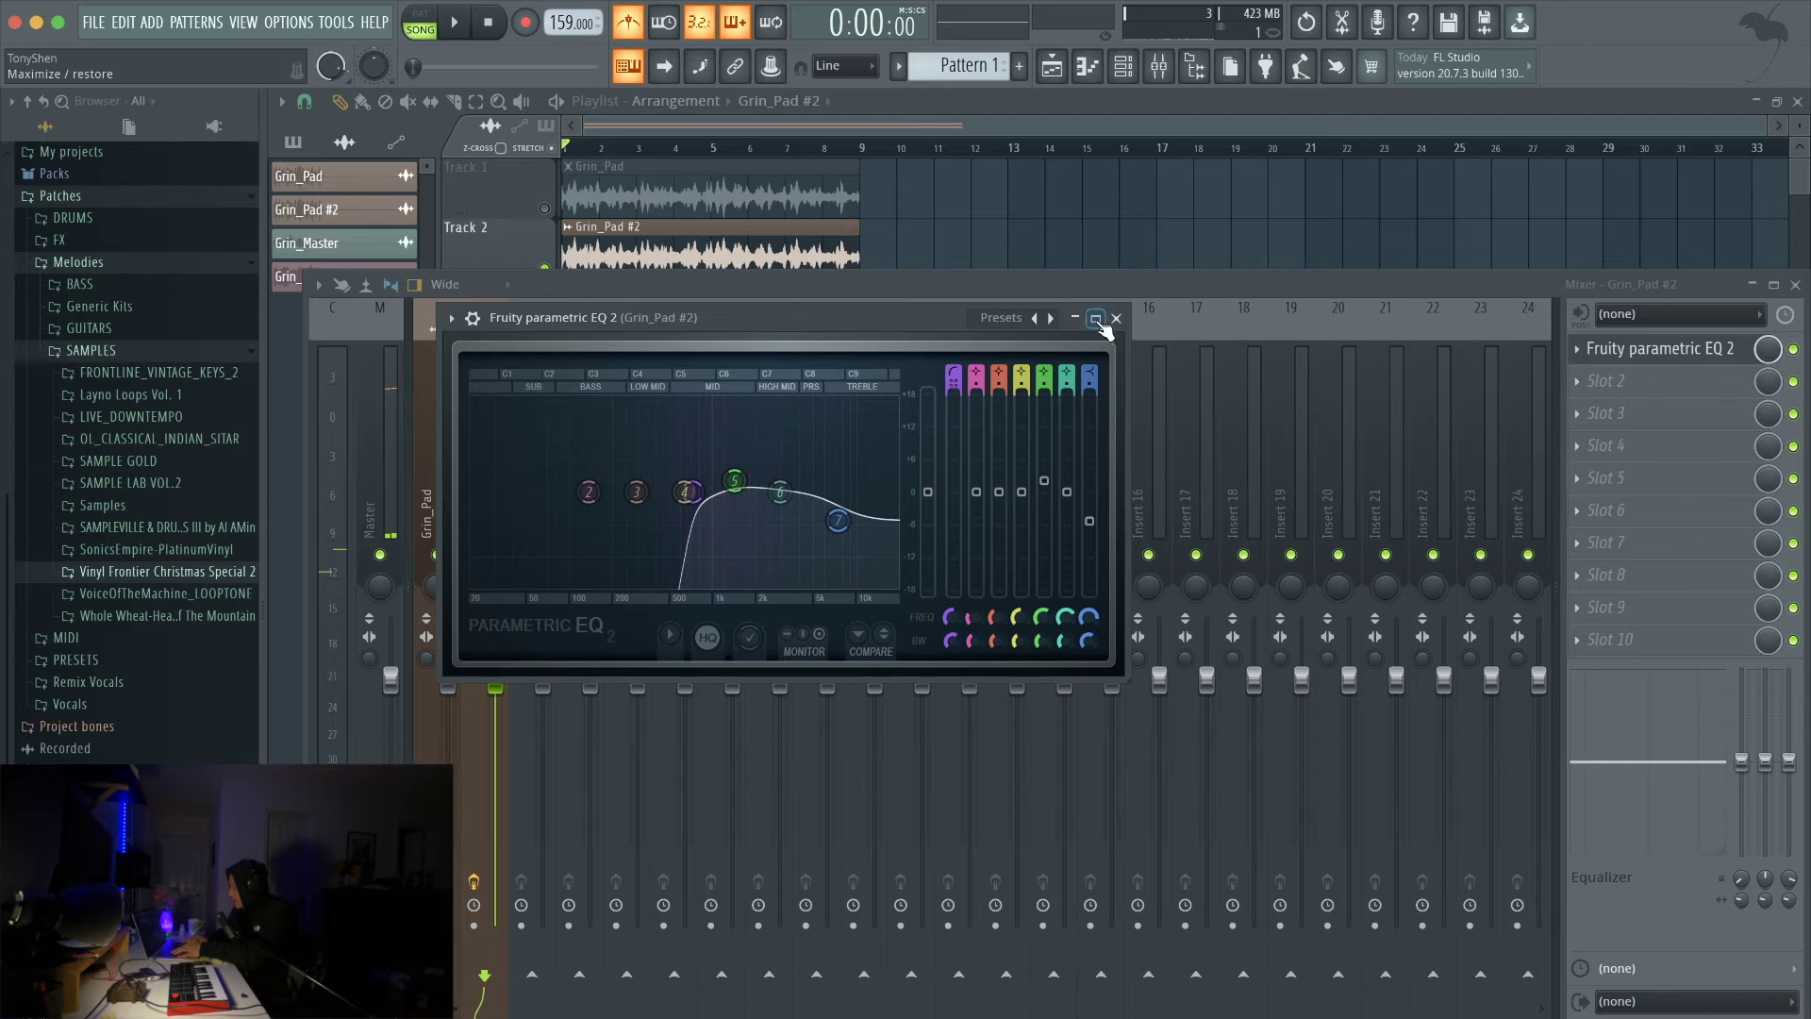
pyautogui.click(1116, 317)
# Step: Load Fruity Delay 3 in slot 2 of the Grin_Pad #2 insert and audition the delayed pad
pyautogui.click(1640, 377)
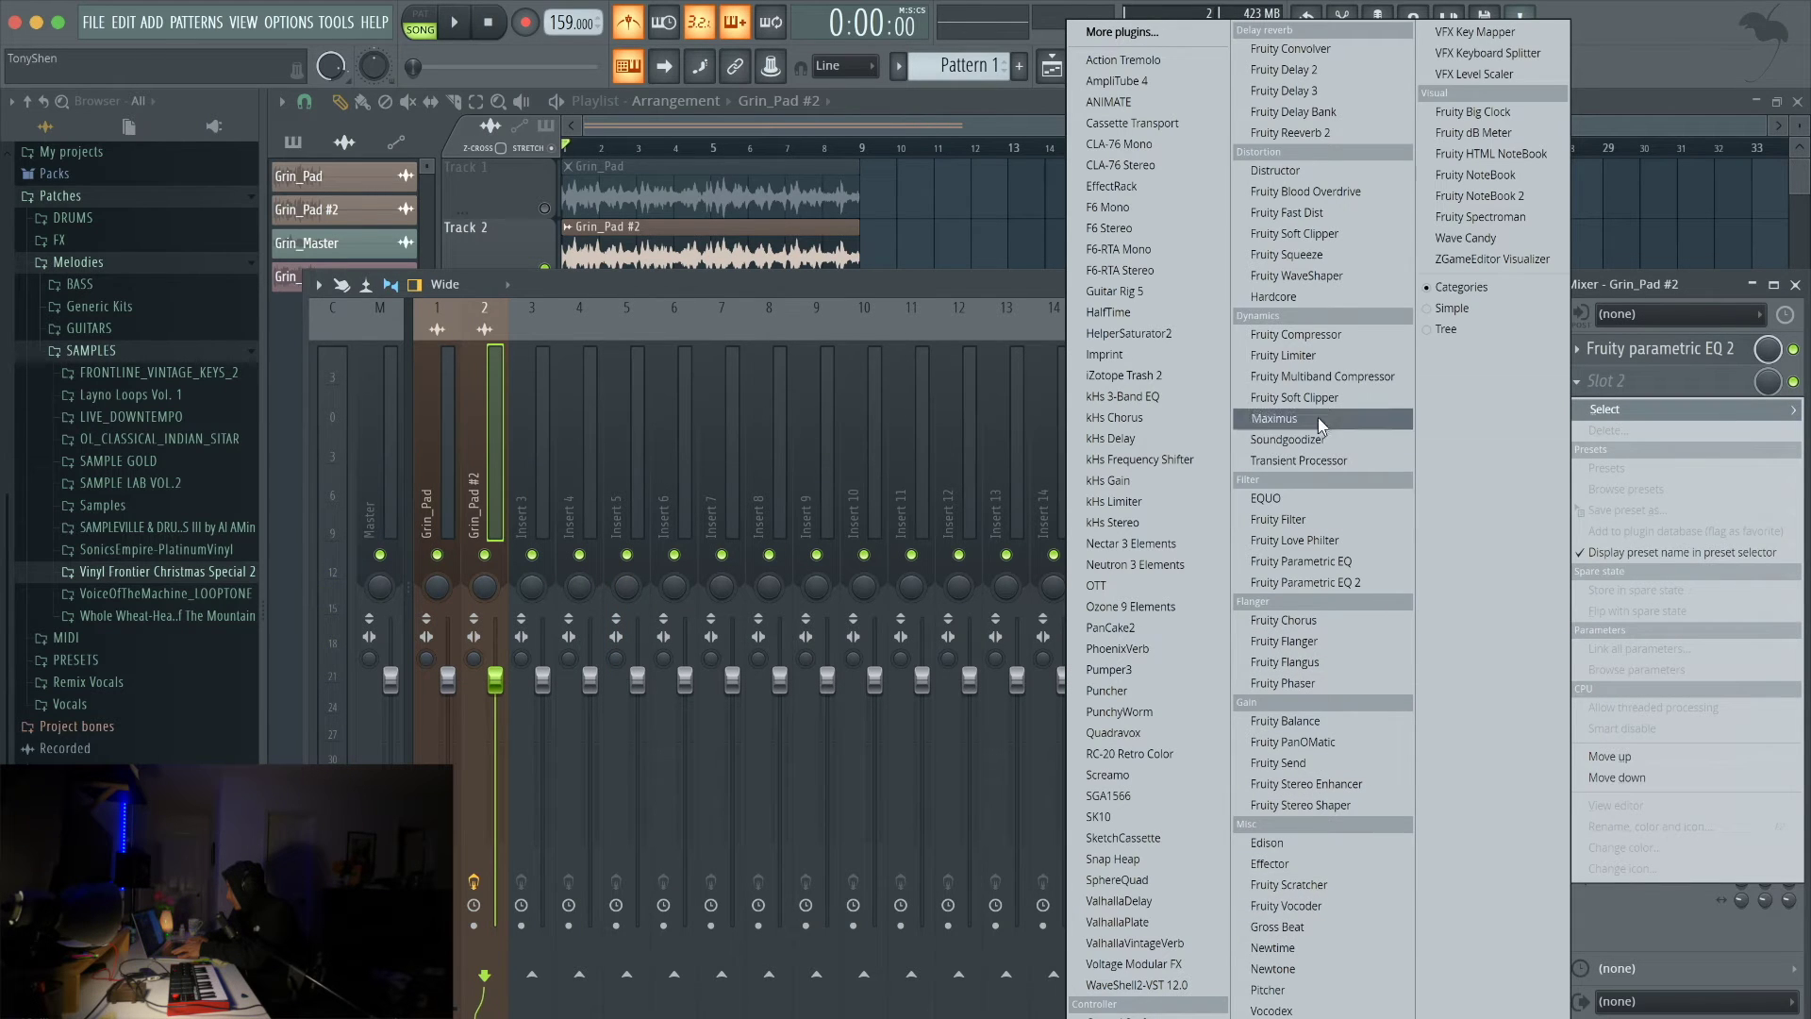
pyautogui.click(1339, 87)
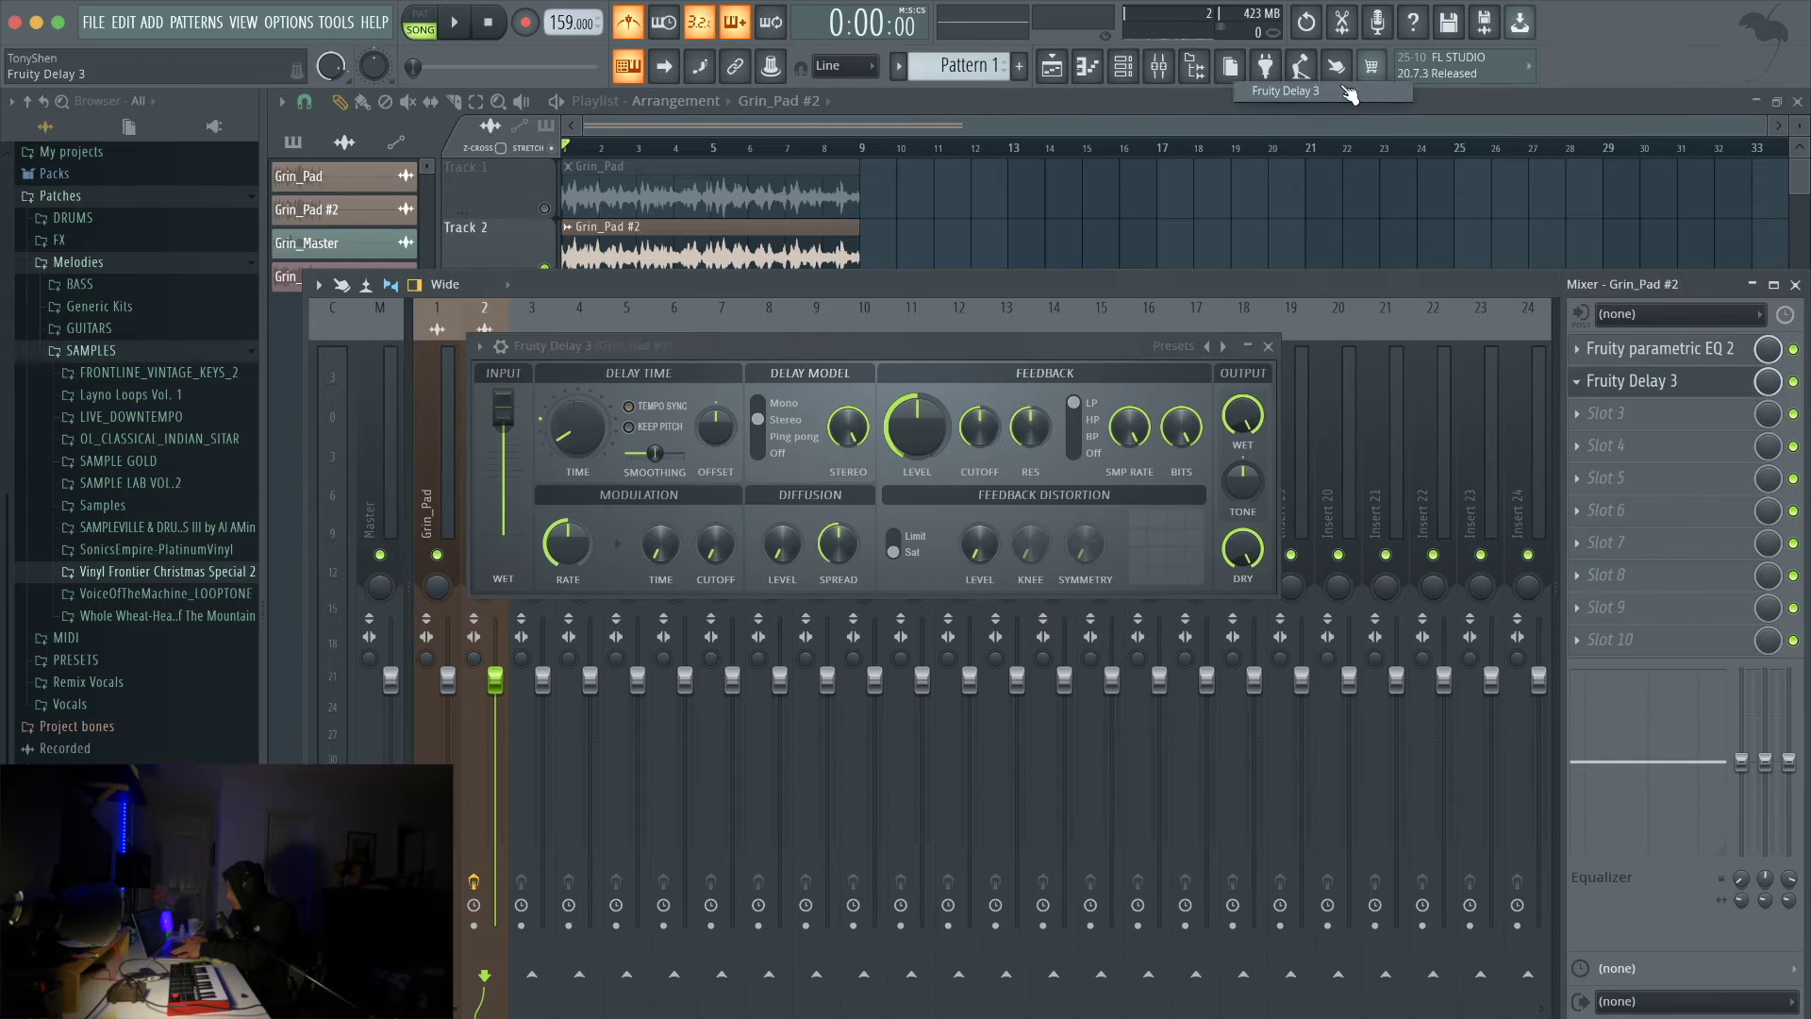
pyautogui.press('space')
pyautogui.moveTo(885, 344); pyautogui.dragTo(881, 375)
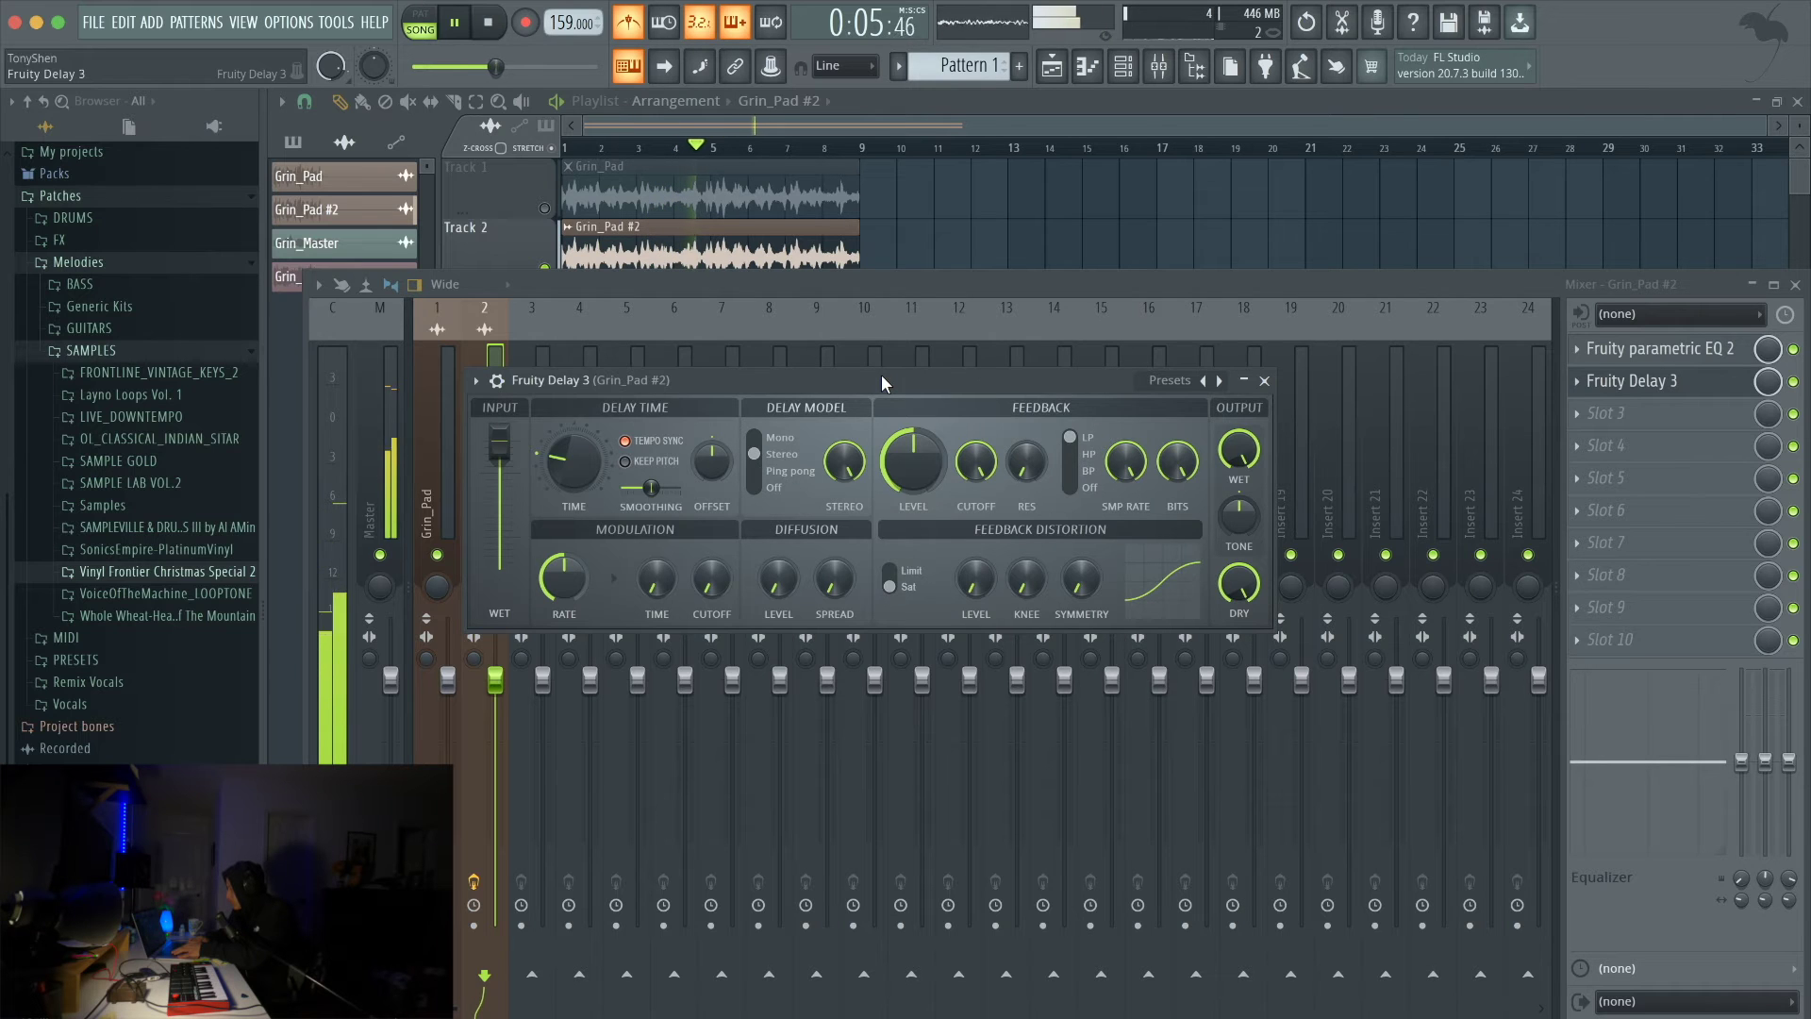
pyautogui.press('space')
pyautogui.click(1265, 380)
# Step: Add Fruity Chorus to the Grin_Pad #2 insert, move it ahead of Fruity Delay 3, and audition the chain
pyautogui.click(1667, 413)
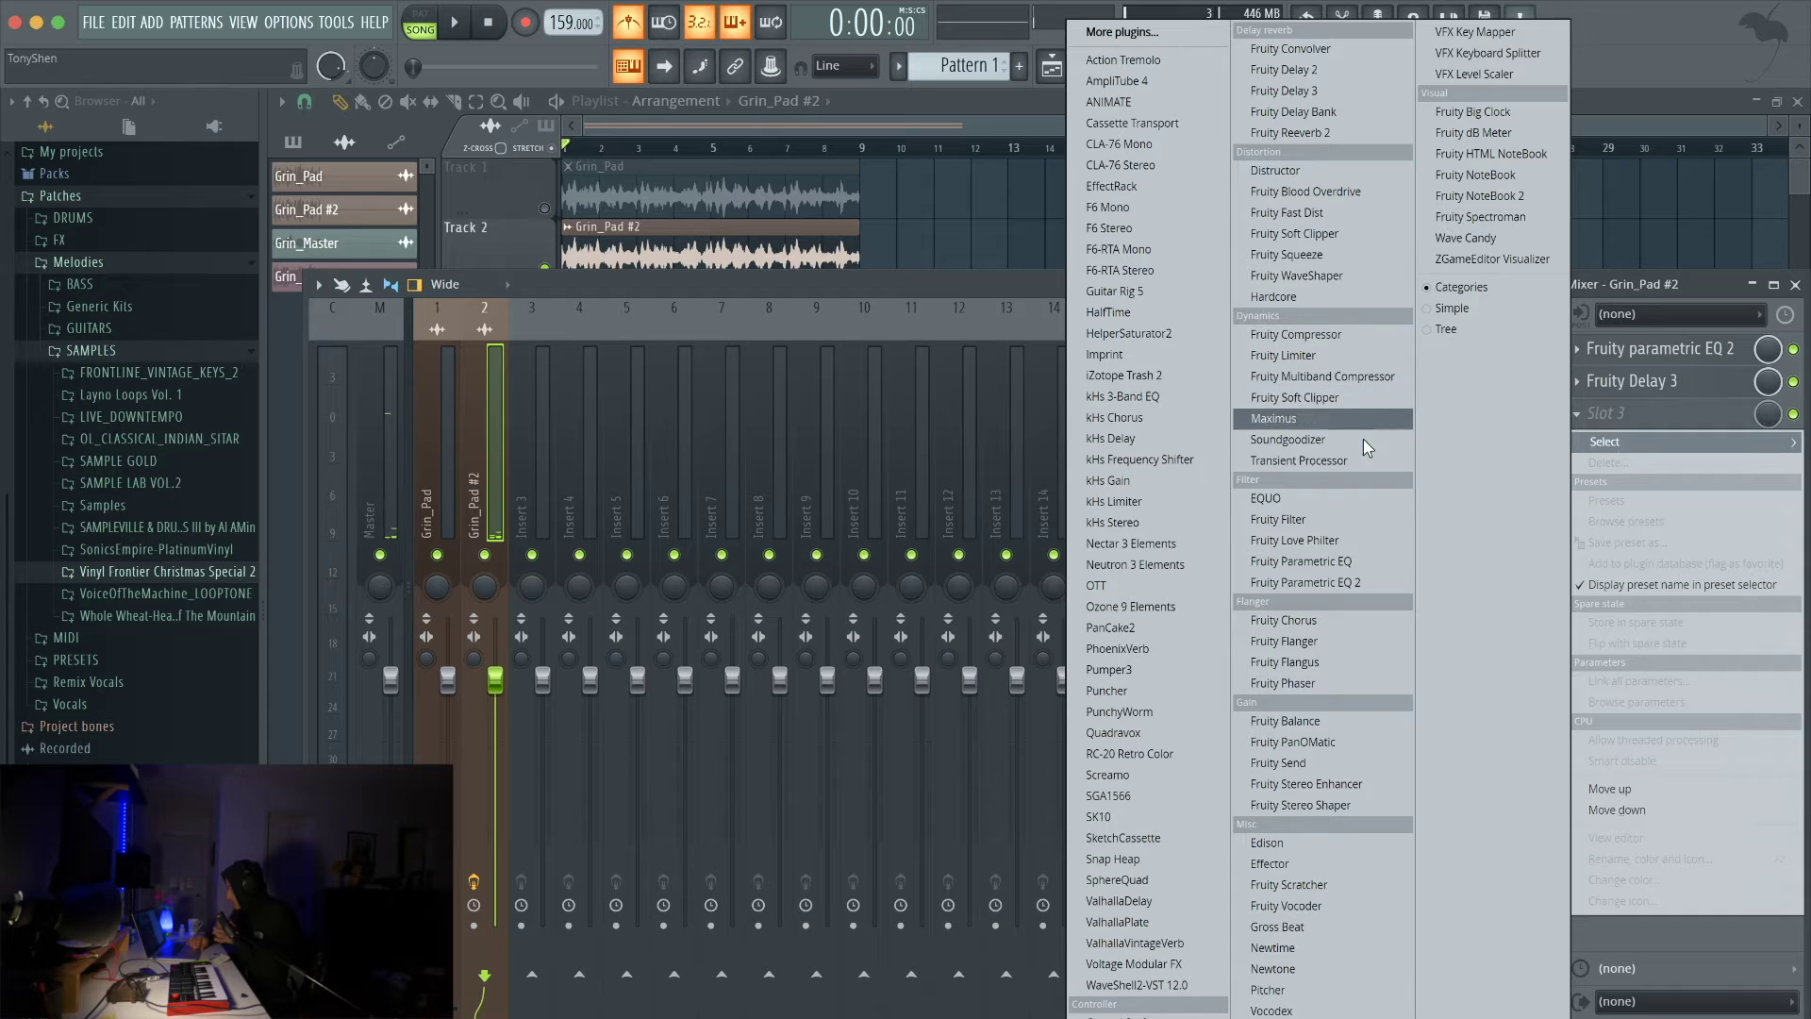
pyautogui.click(1321, 626)
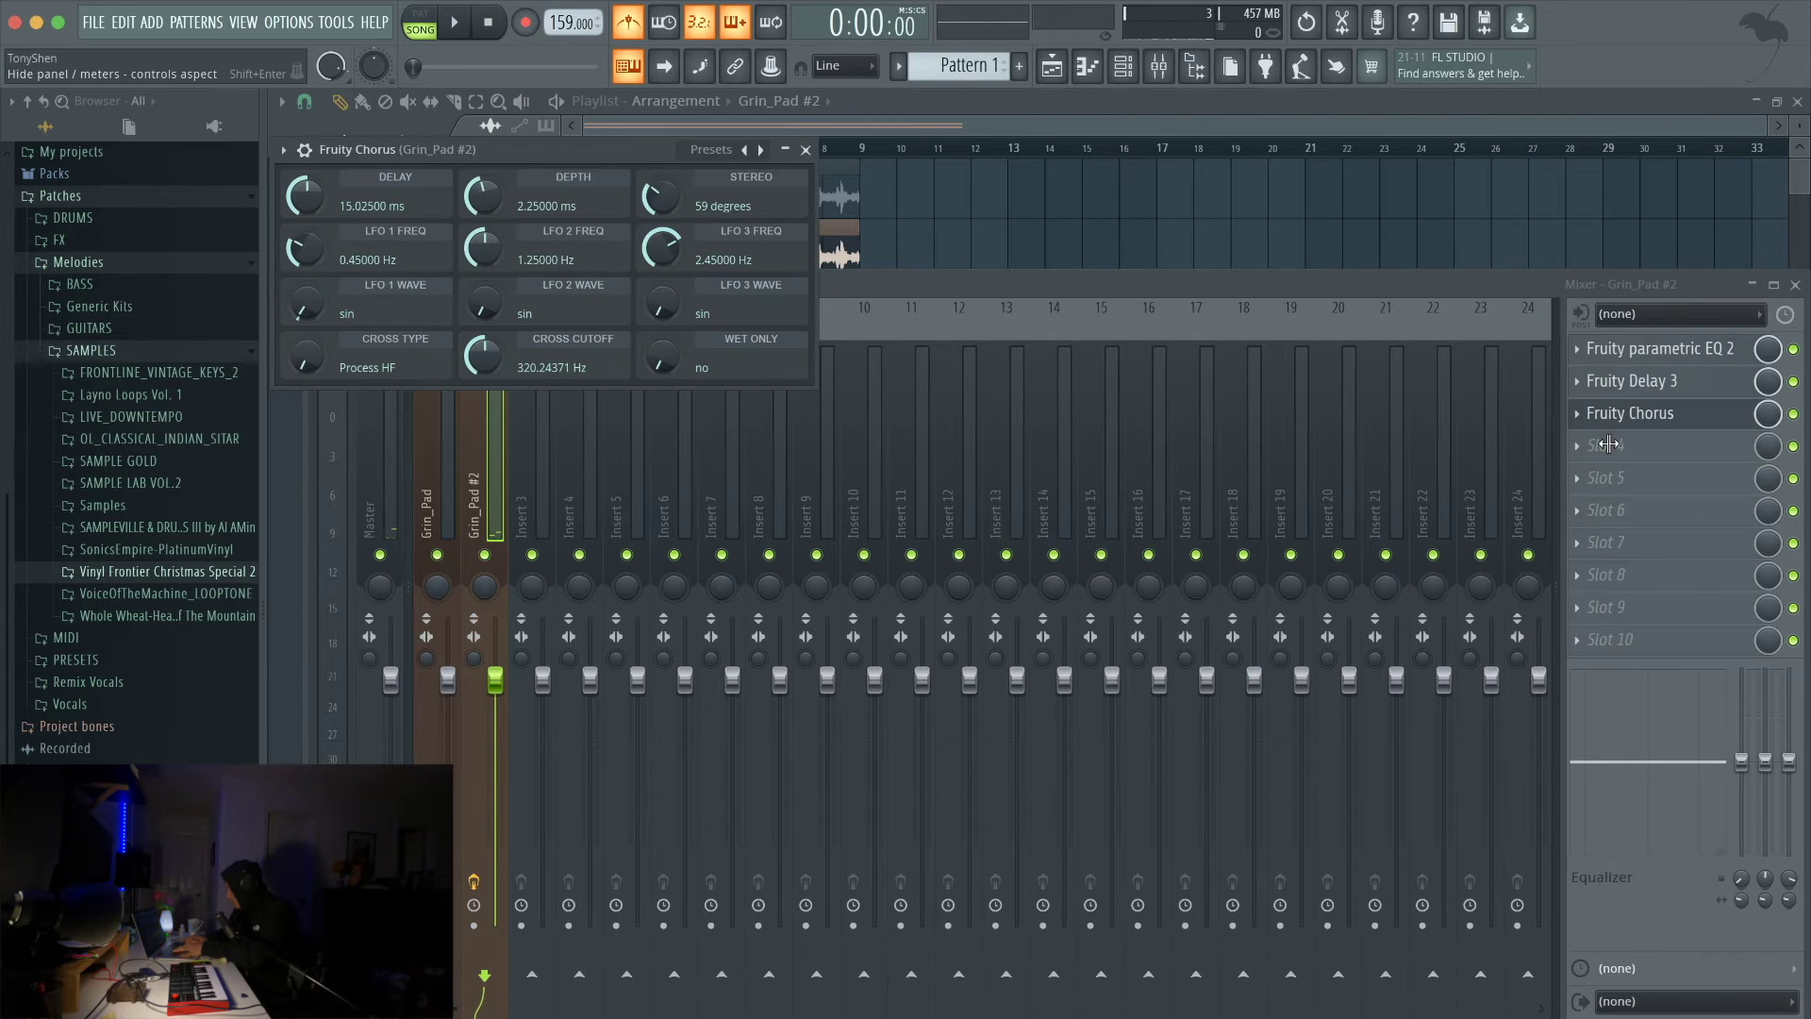
pyautogui.moveTo(1649, 416); pyautogui.dragTo(1653, 387)
pyautogui.press('space')
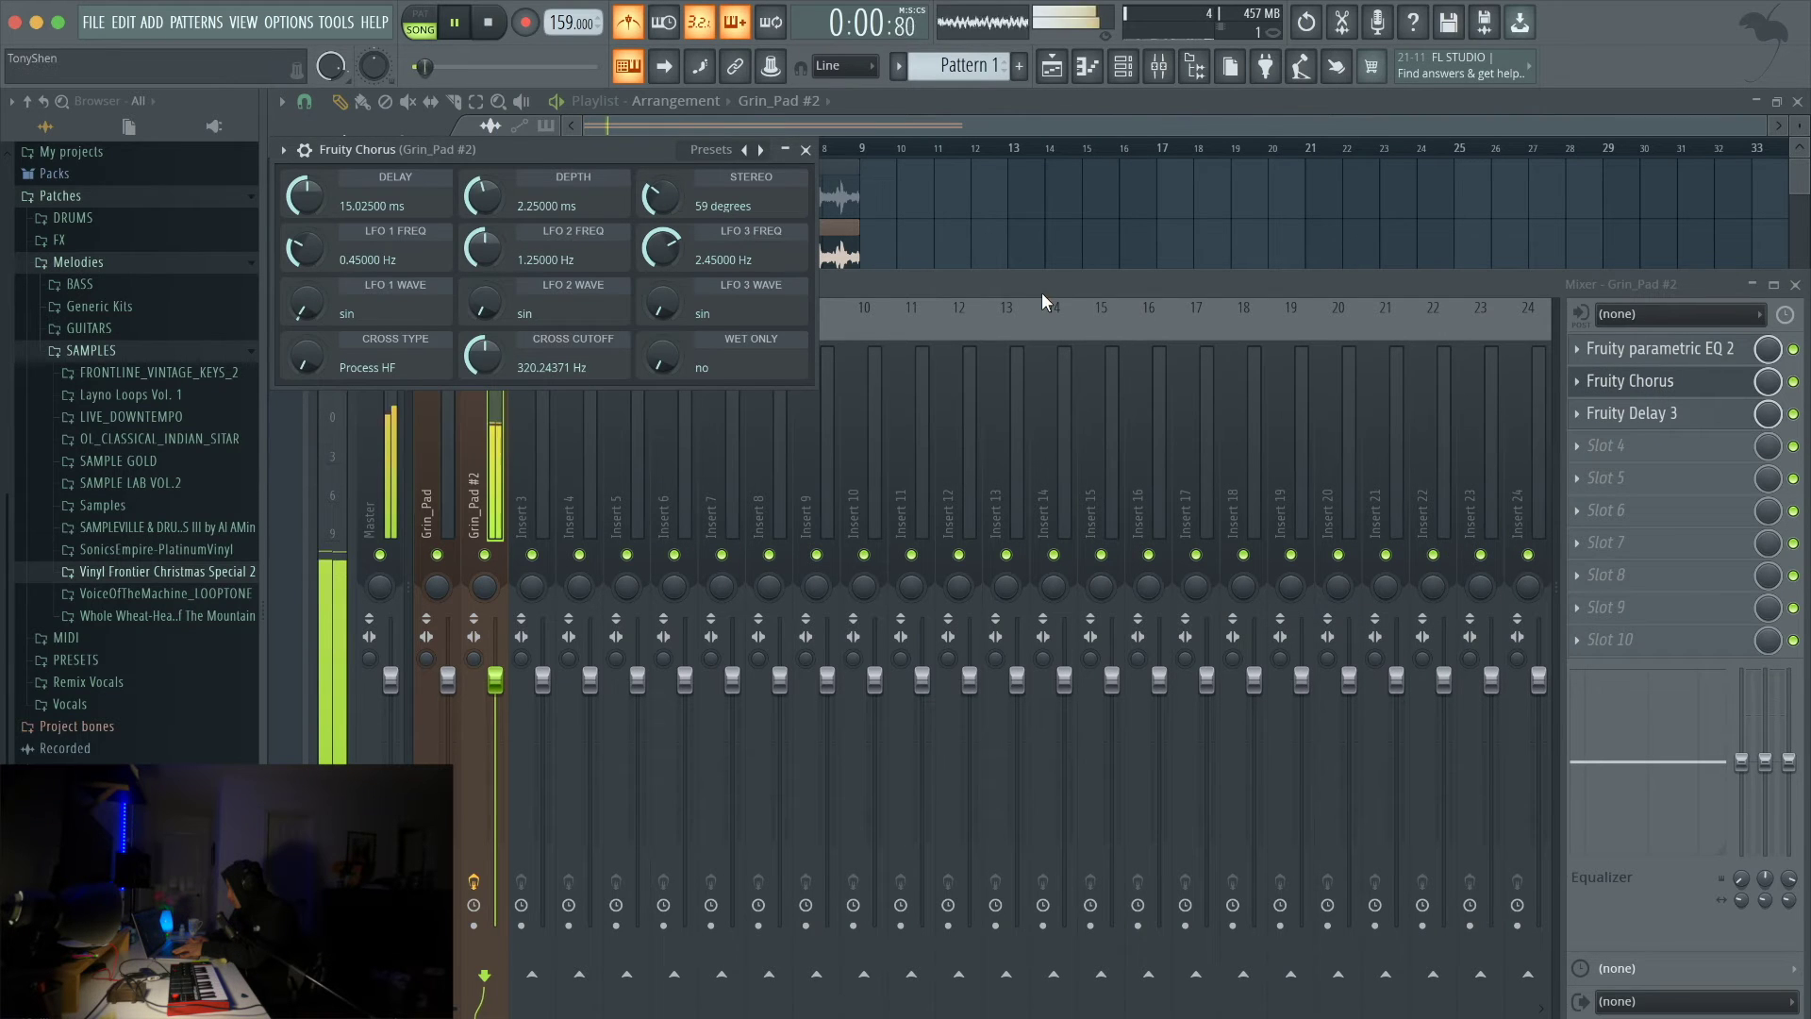
pyautogui.click(805, 149)
pyautogui.click(1606, 446)
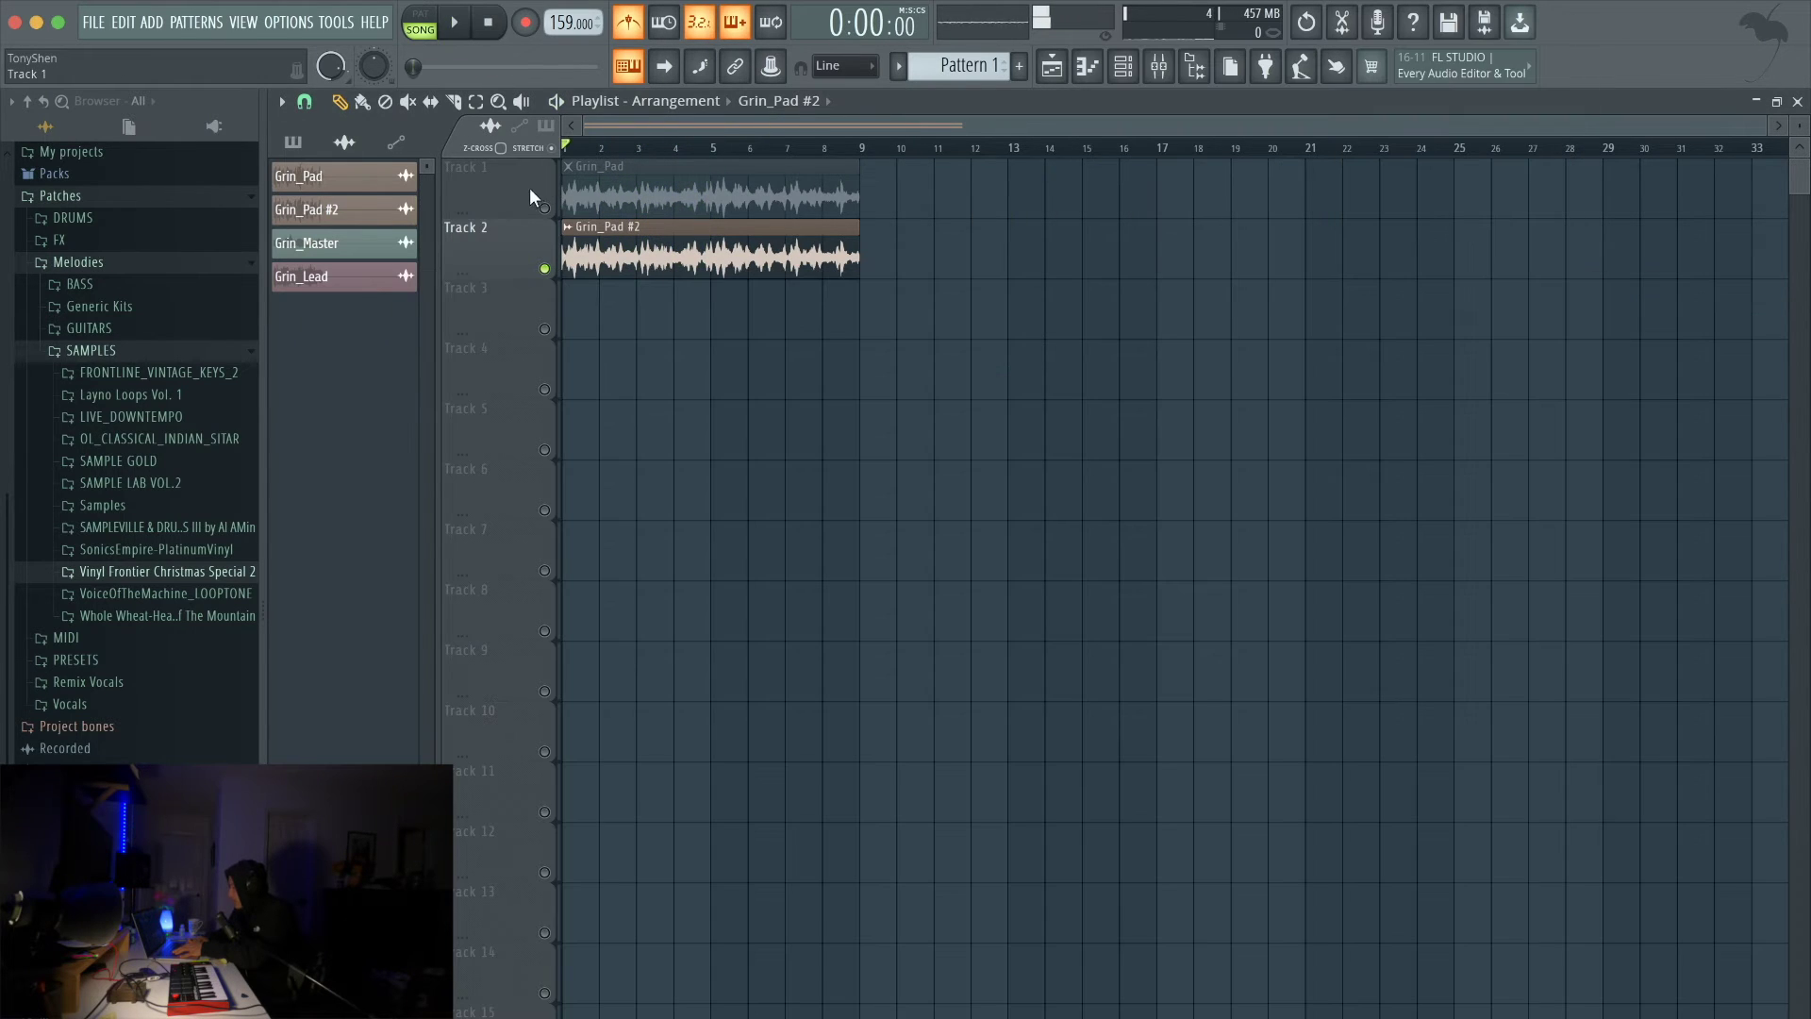
# Step: Unmute Track 1, choose a snap setting for the playlist, and play both pad layers together
pyautogui.click(544, 209)
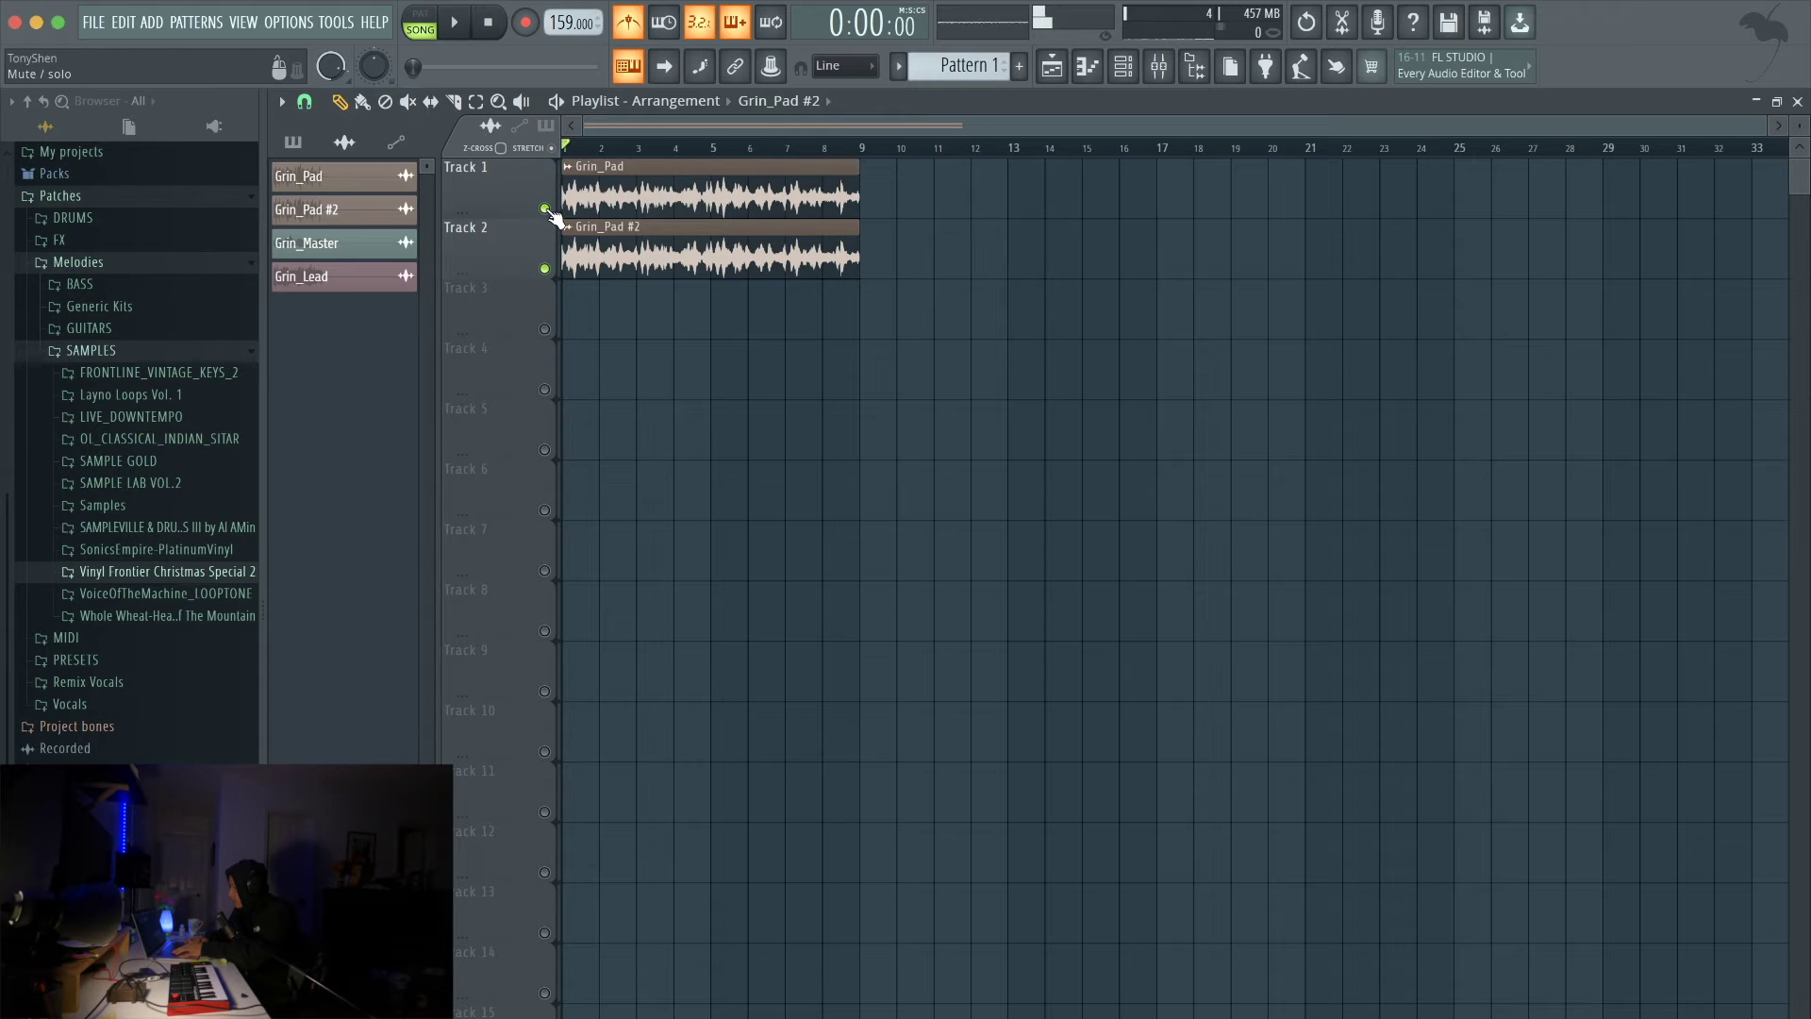
pyautogui.click(303, 101)
pyautogui.click(330, 436)
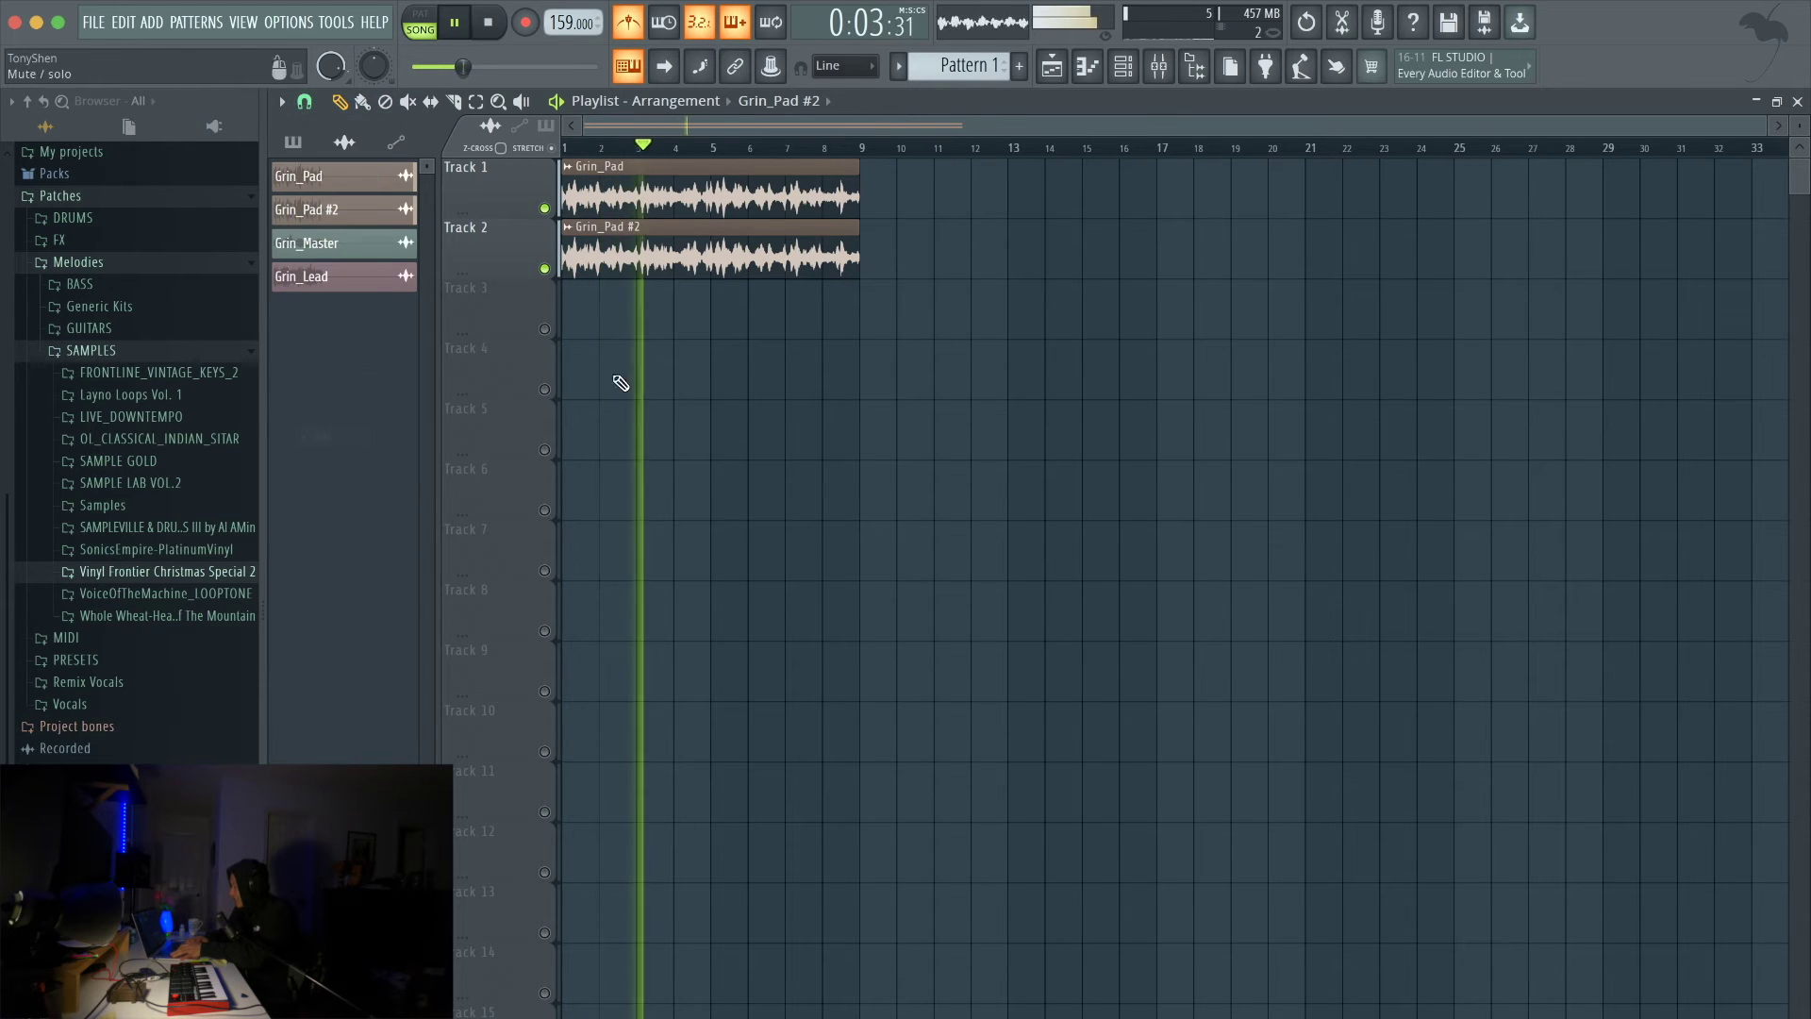
# Step: Move the Grin_Pad #2 clip to bar 9 and place a copy of the Grin_Pad clip at bar 9 on Track 1
pyautogui.moveTo(660, 257); pyautogui.dragTo(960, 257)
pyautogui.press('space')
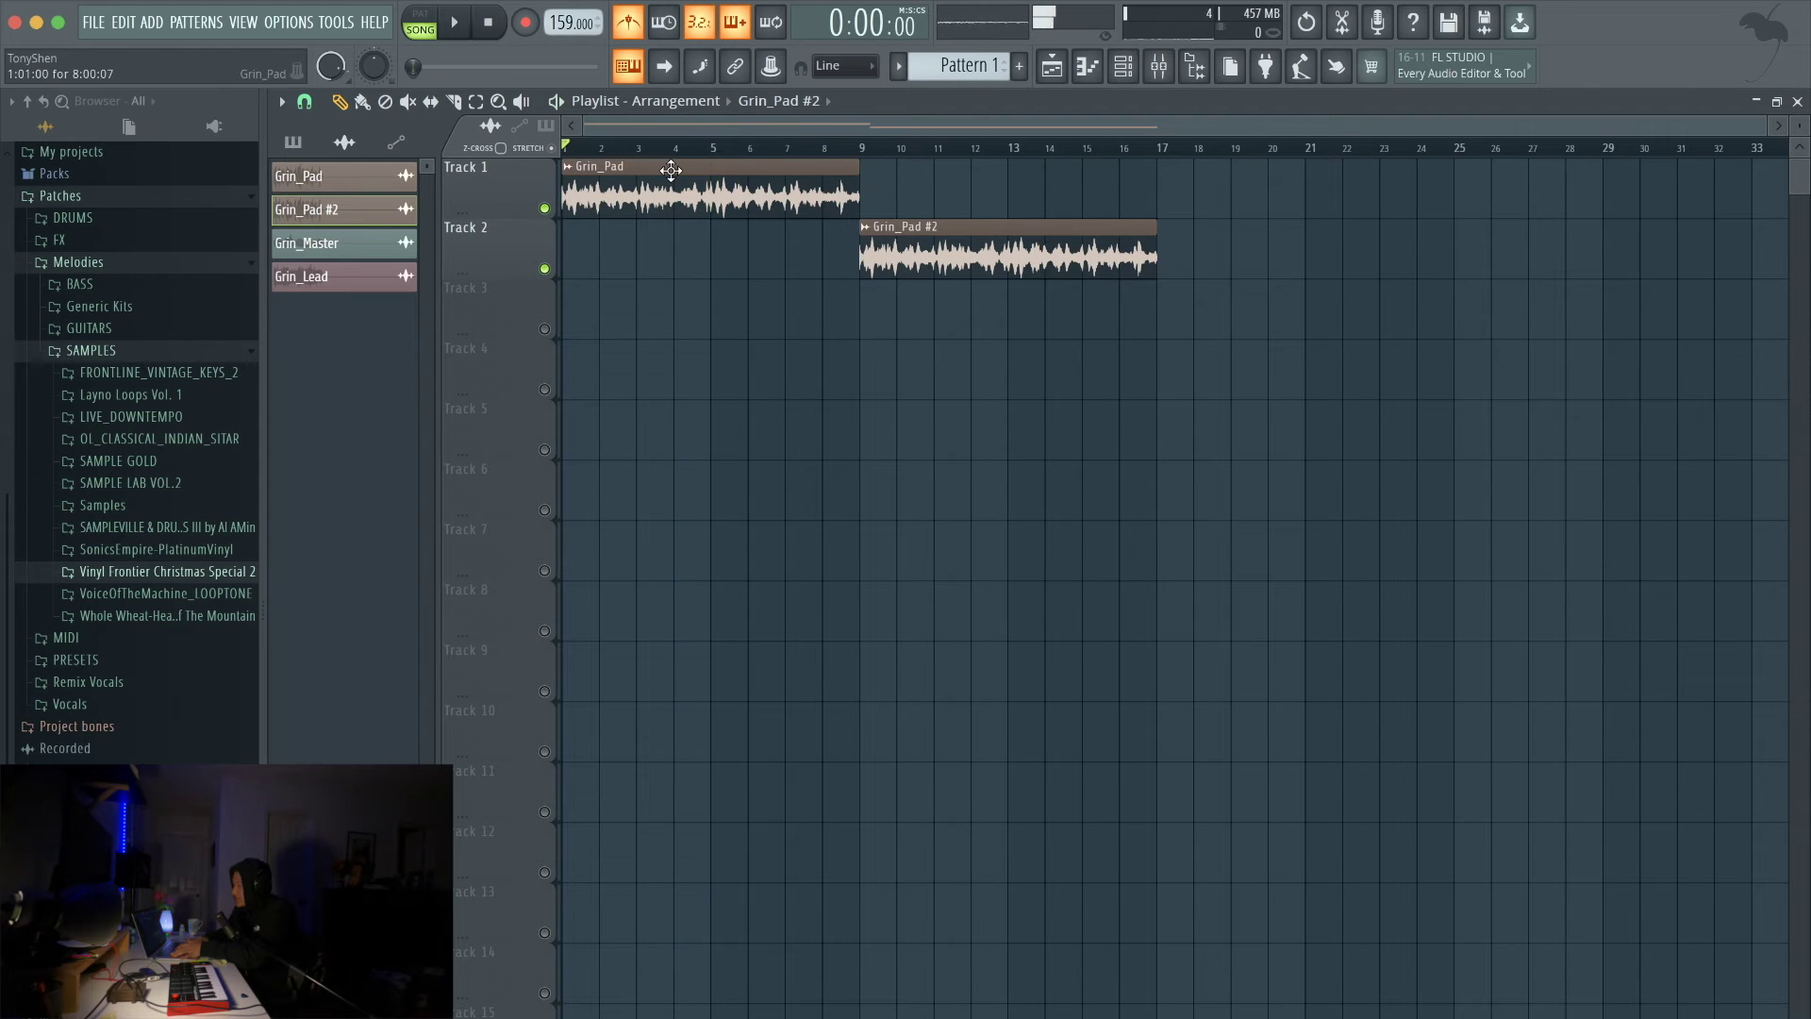
pyautogui.moveTo(671, 169); pyautogui.dragTo(969, 170)
pyautogui.press('space')
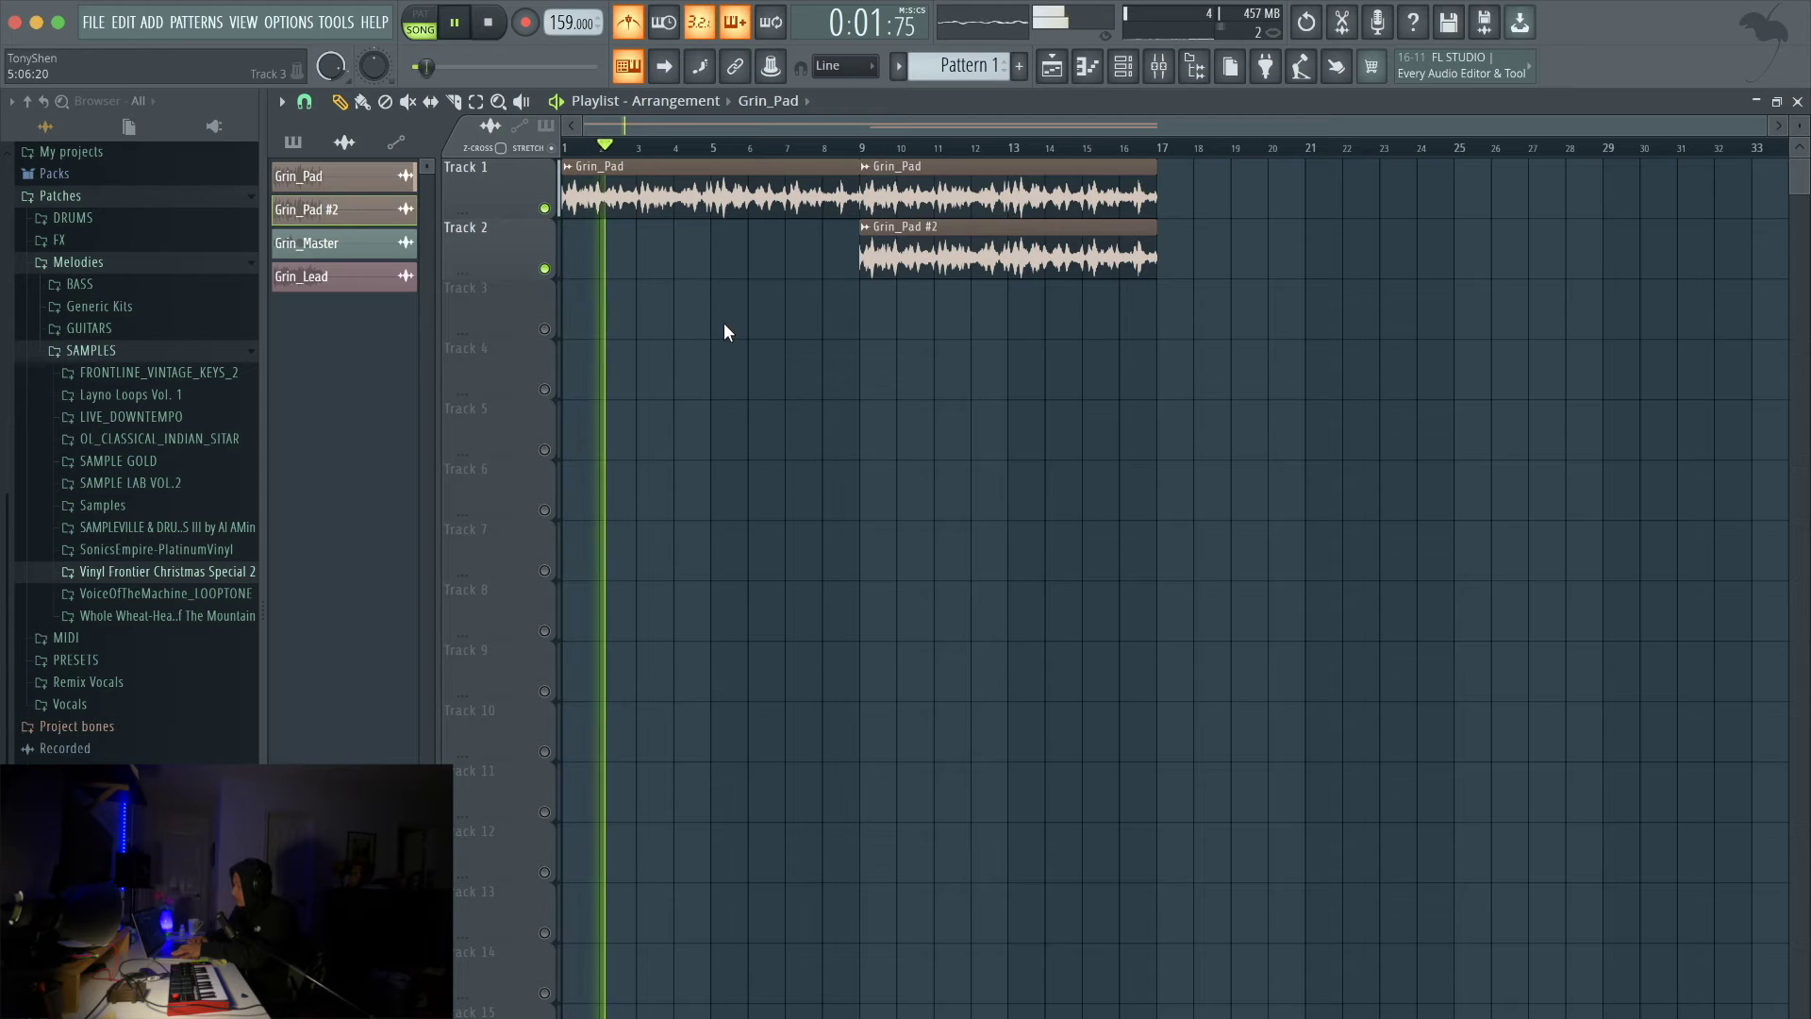
pyautogui.press('space')
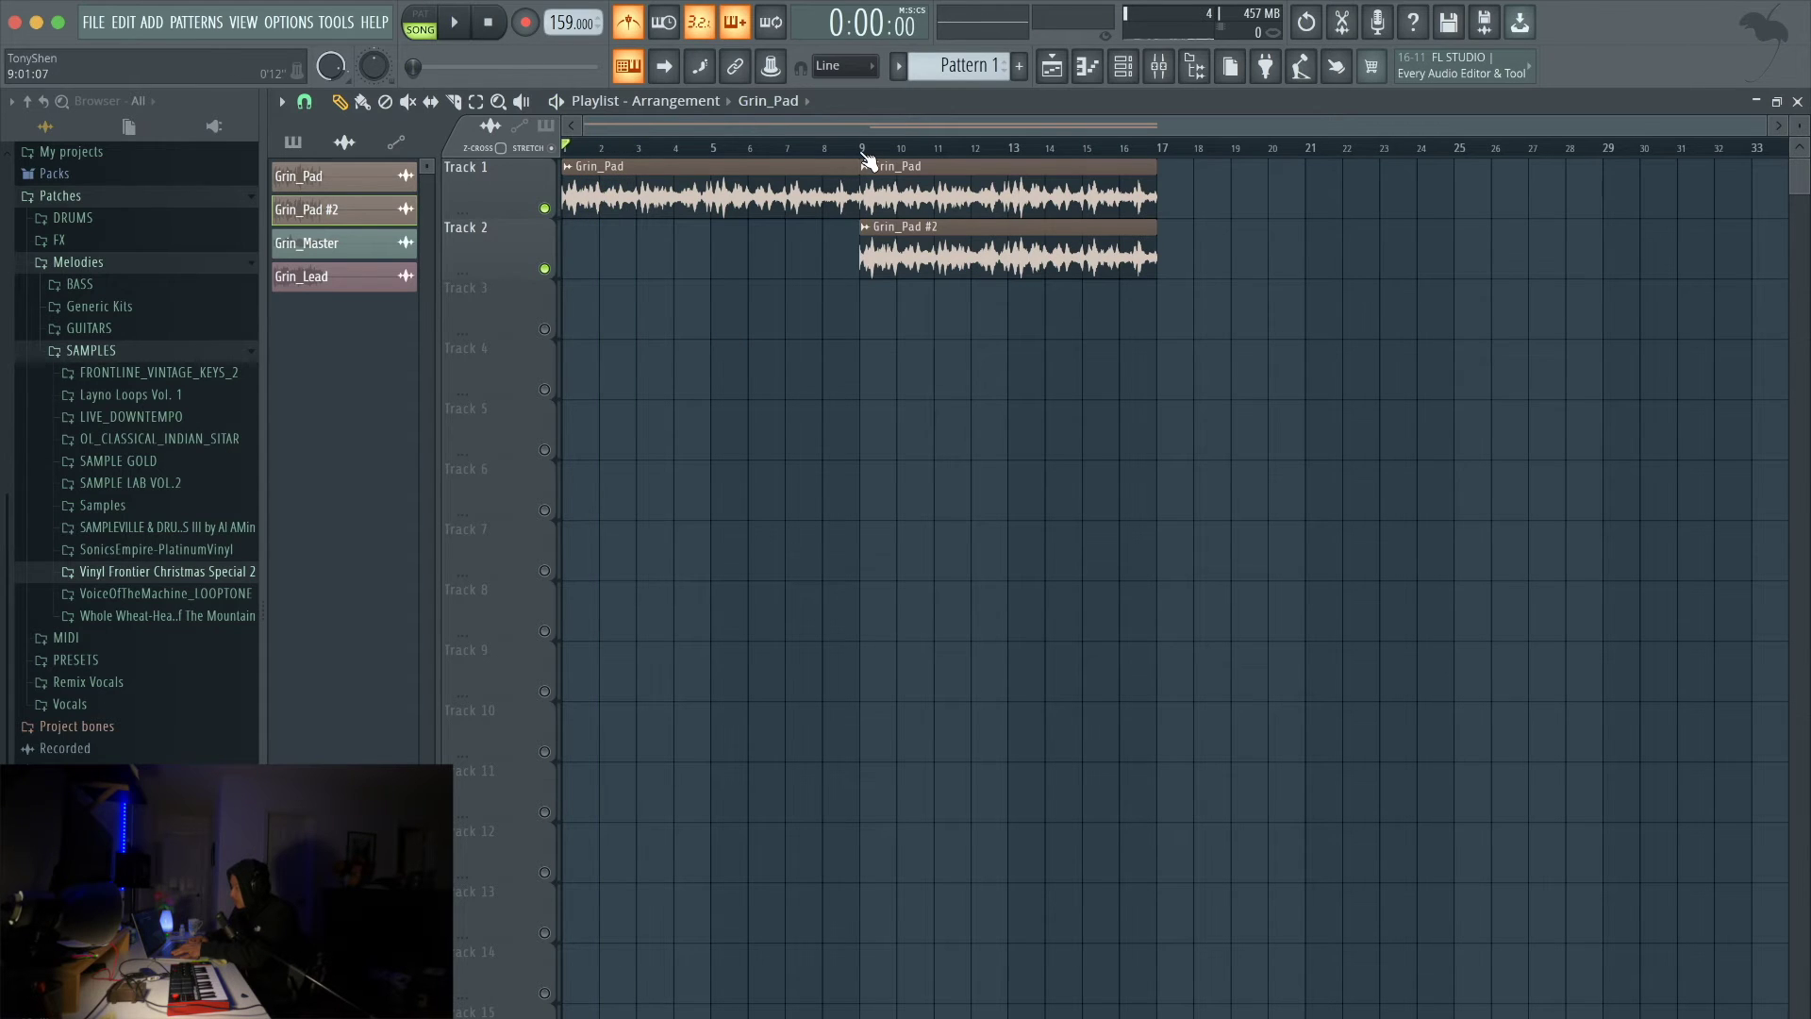
# Step: Play the arrangement from bar 9 to listen to the layered Grin_Pad and Grin_Pad #2 clips
pyautogui.click(862, 151)
pyautogui.press('space')
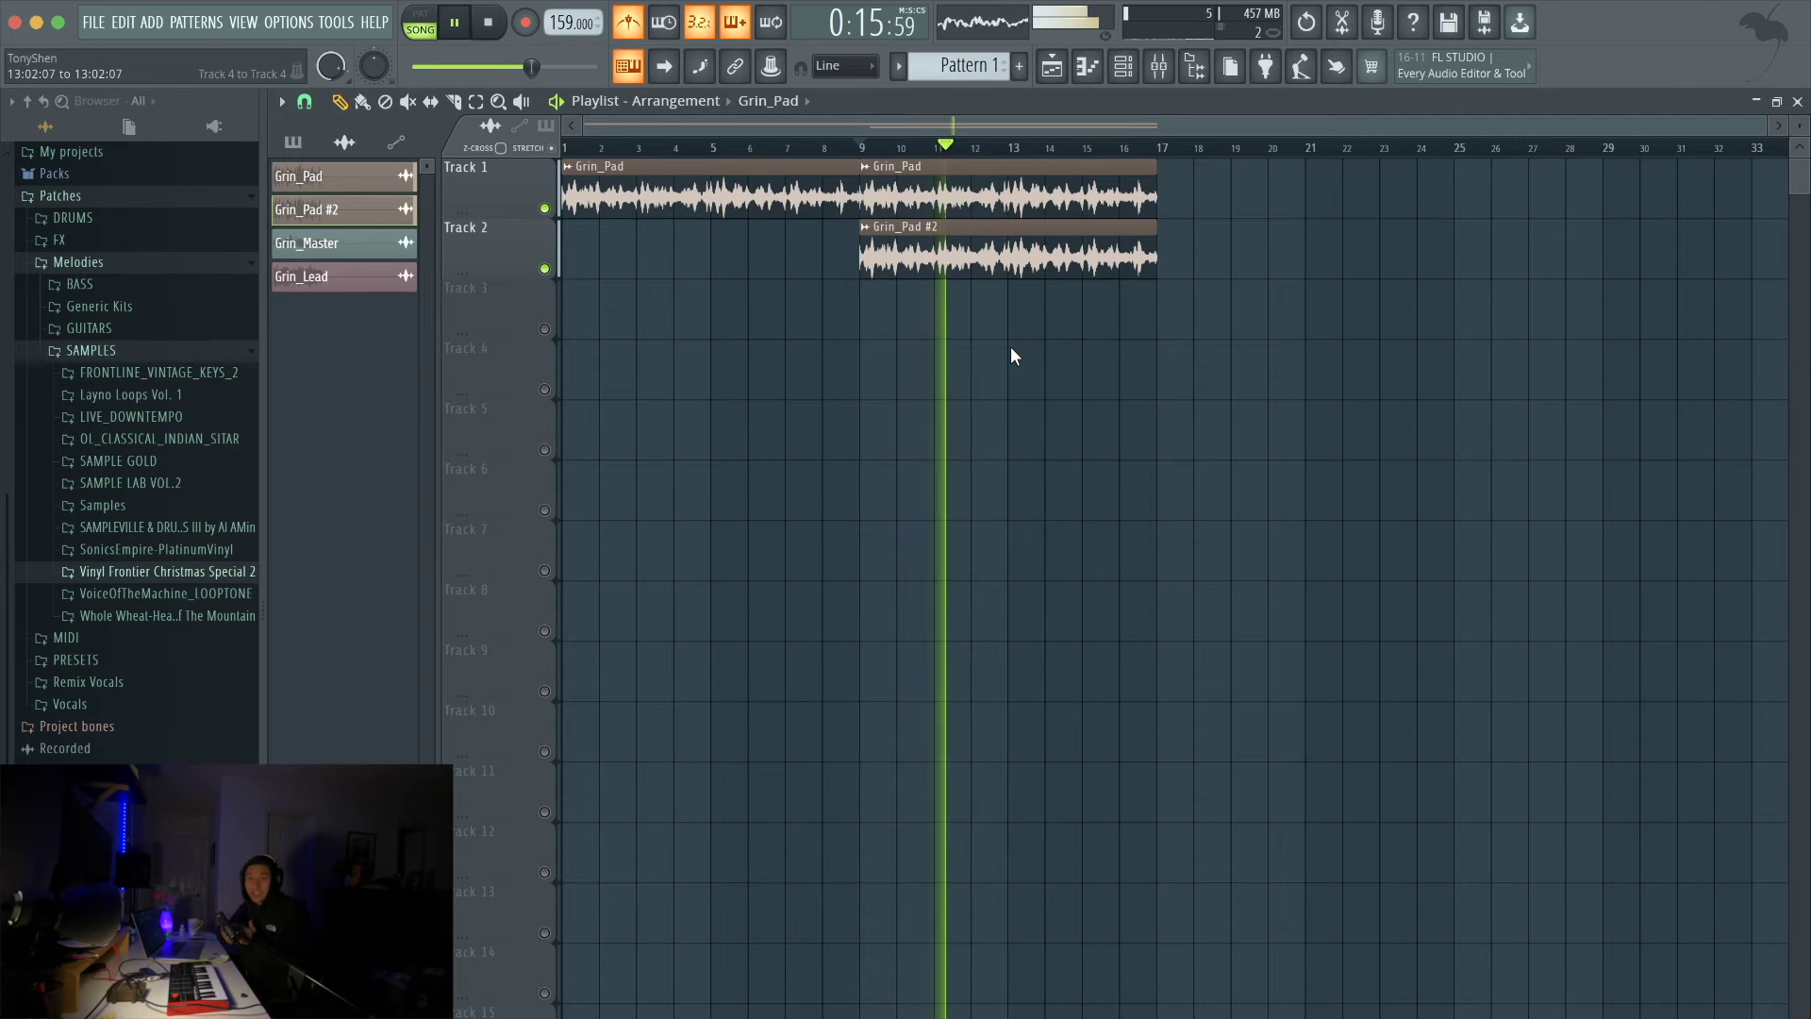
pyautogui.press('space')
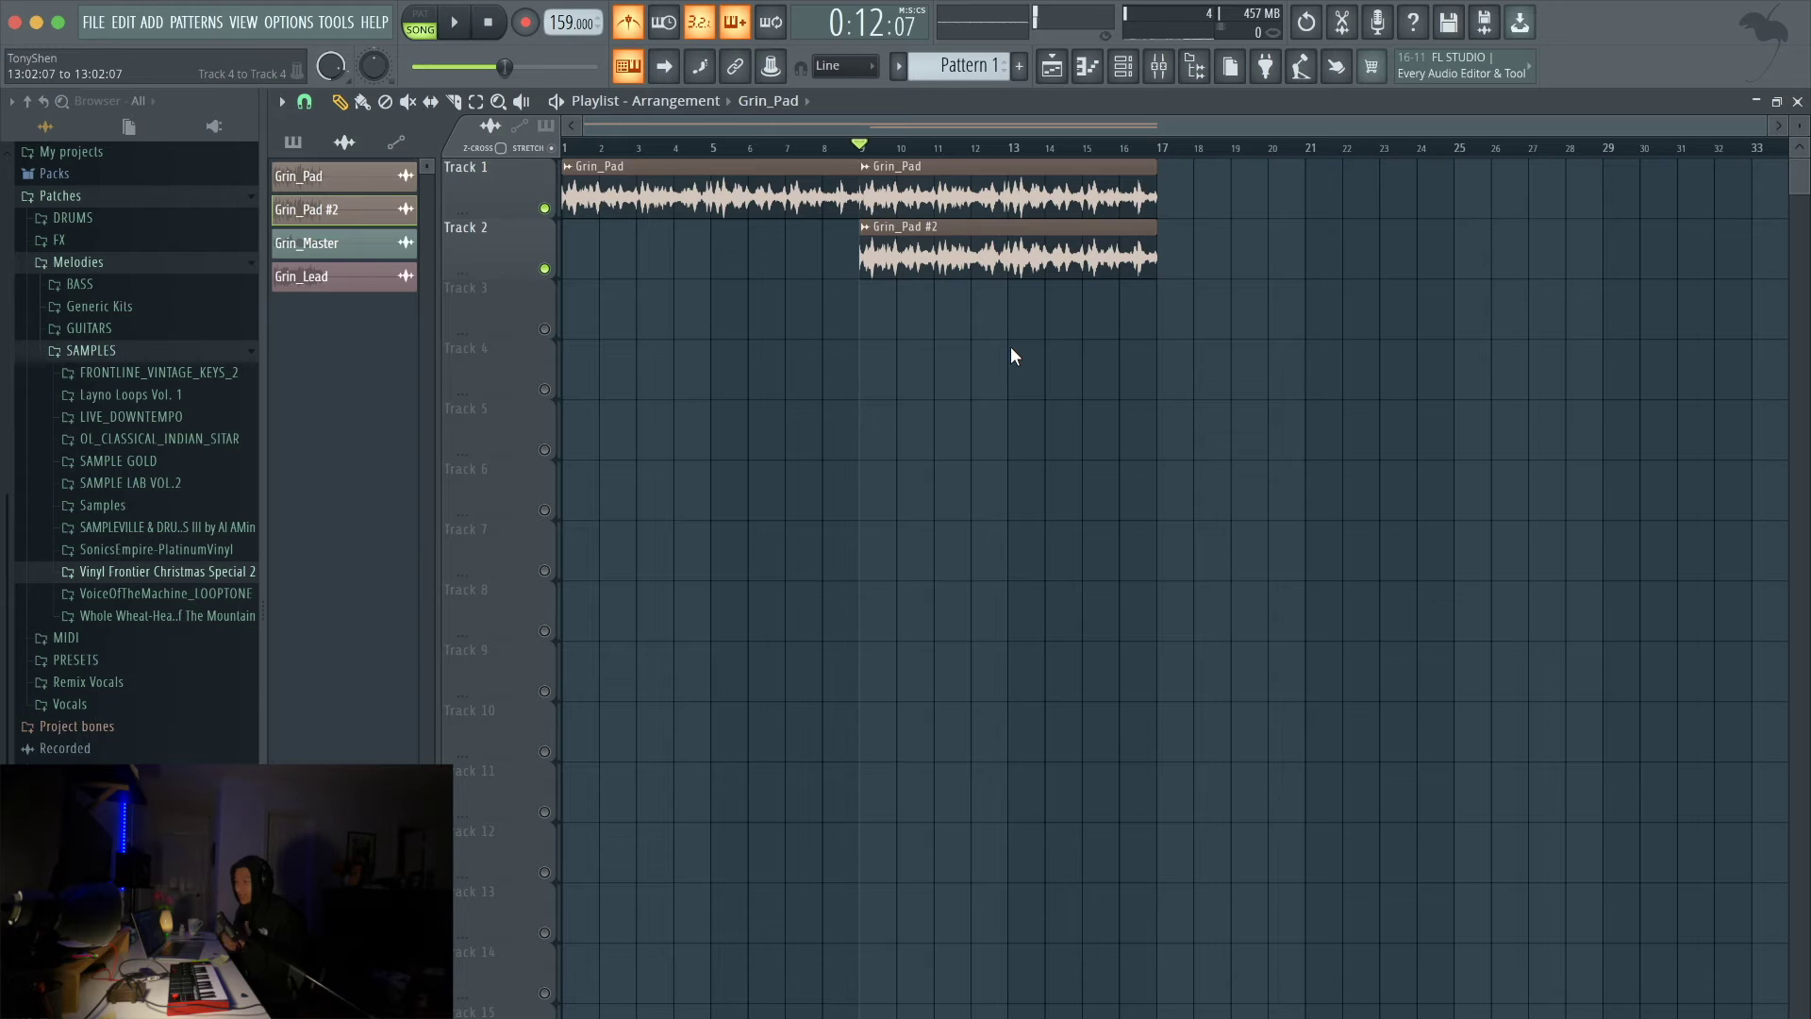
pyautogui.press('space')
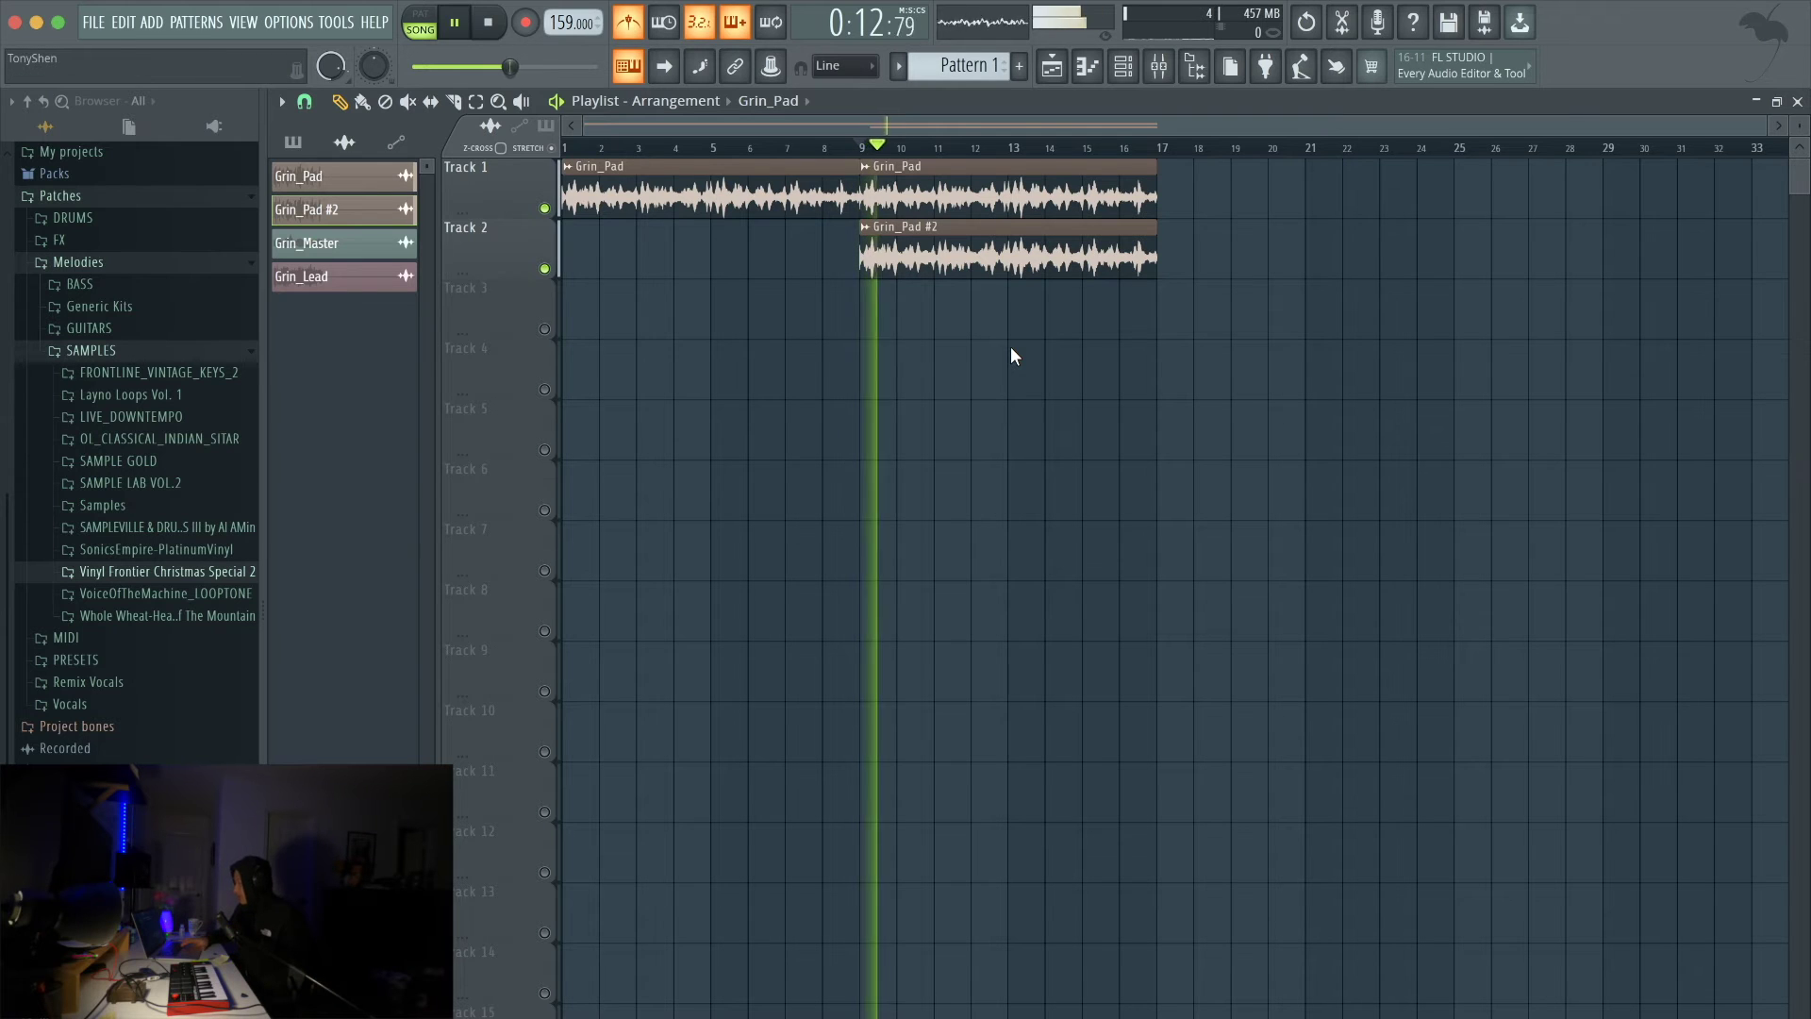
pyautogui.press('space')
pyautogui.press('space')
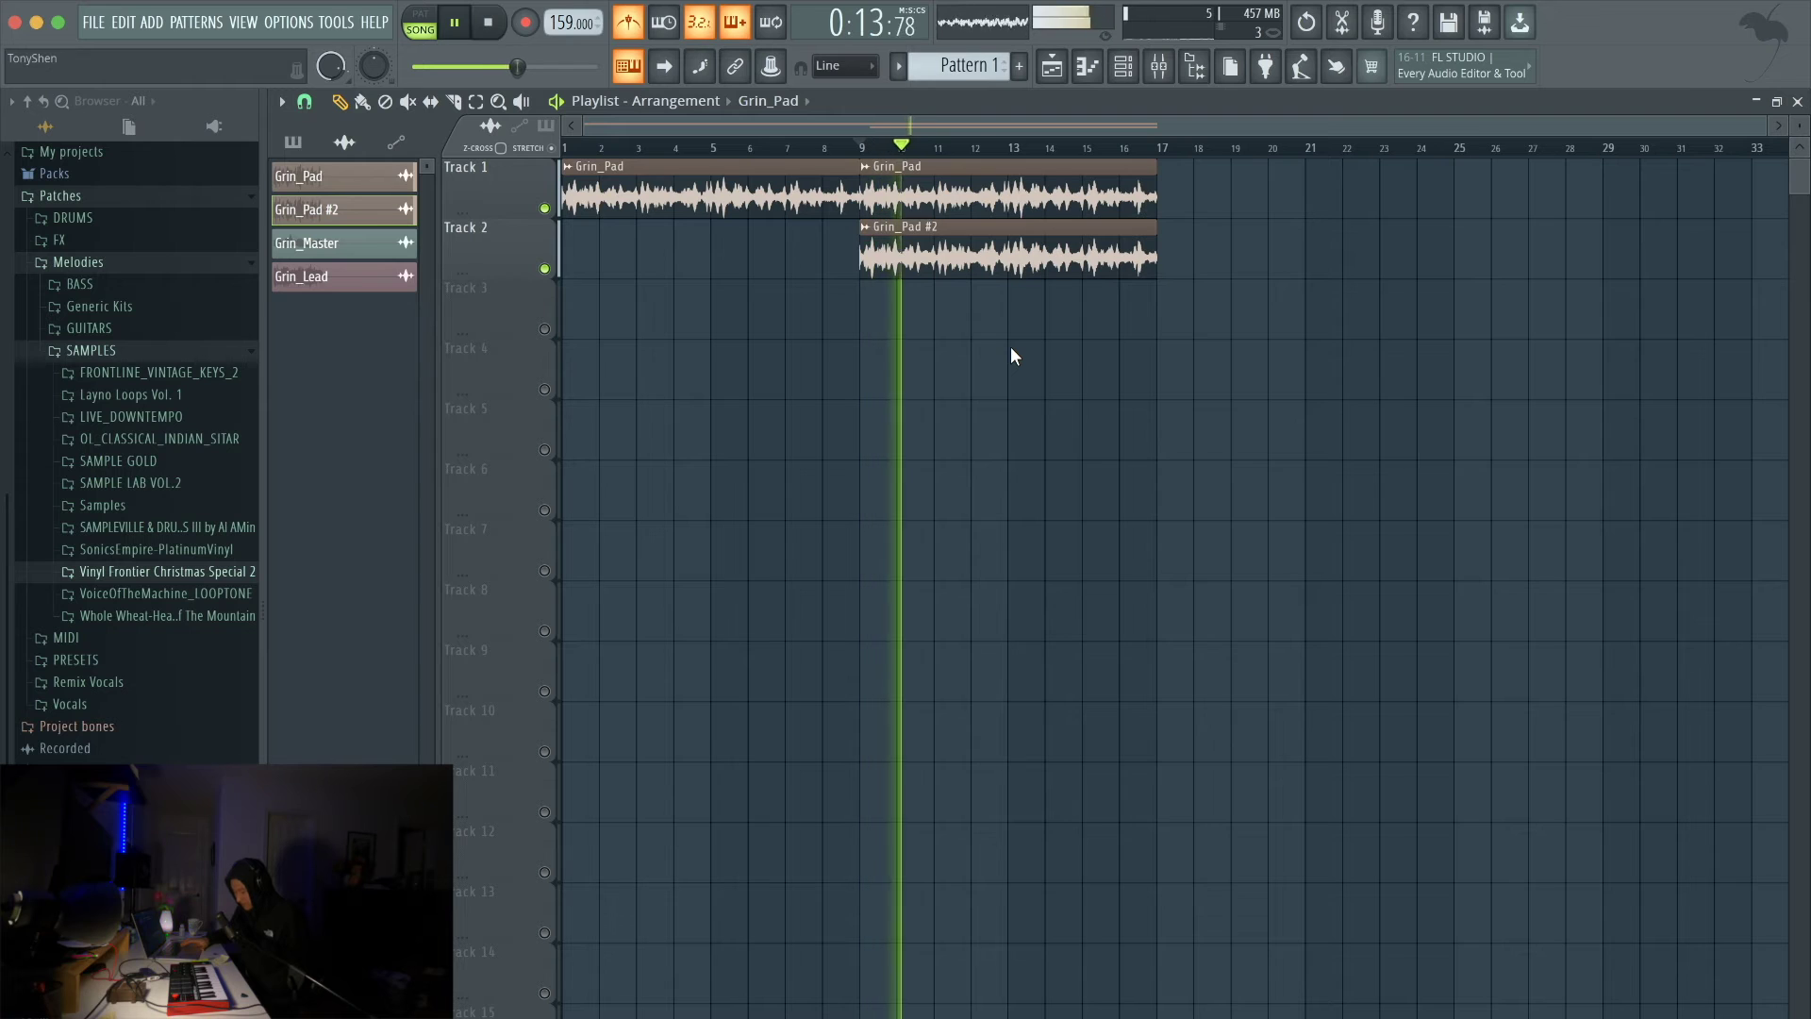
pyautogui.press('space')
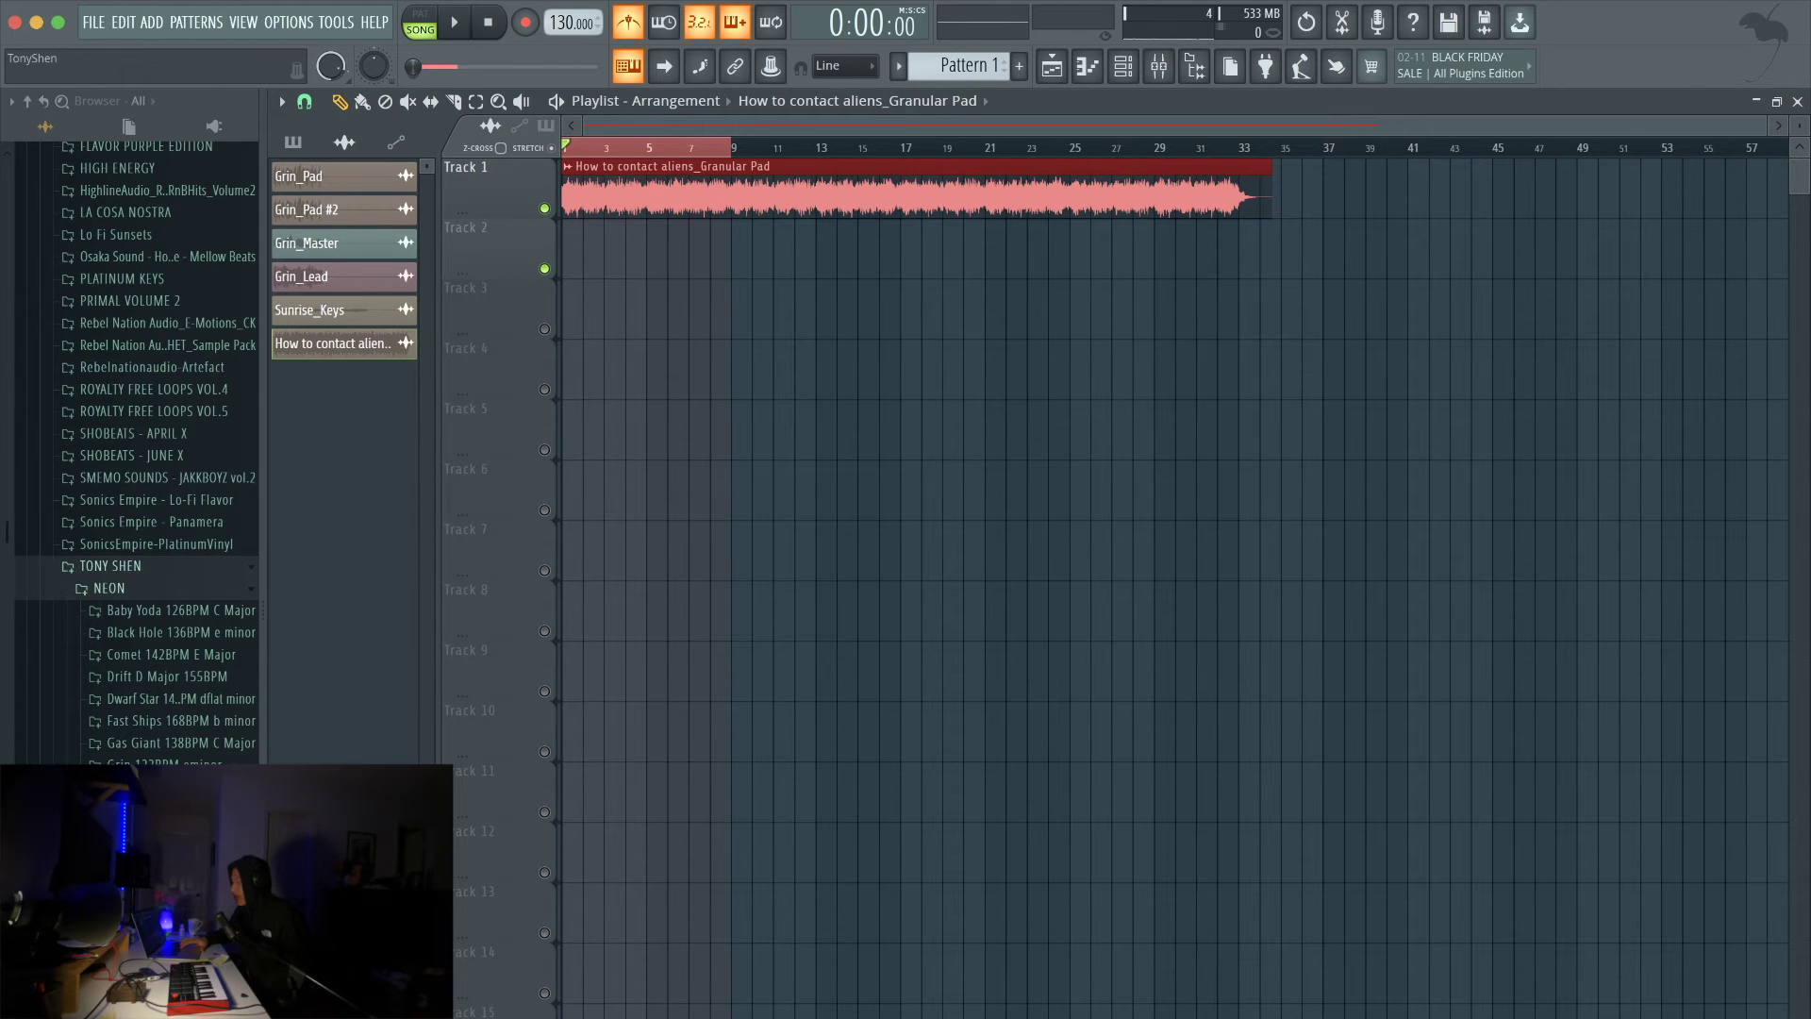
# Step: Audition the How to contact aliens_Granular Pad clip on Track 1
pyautogui.press('space')
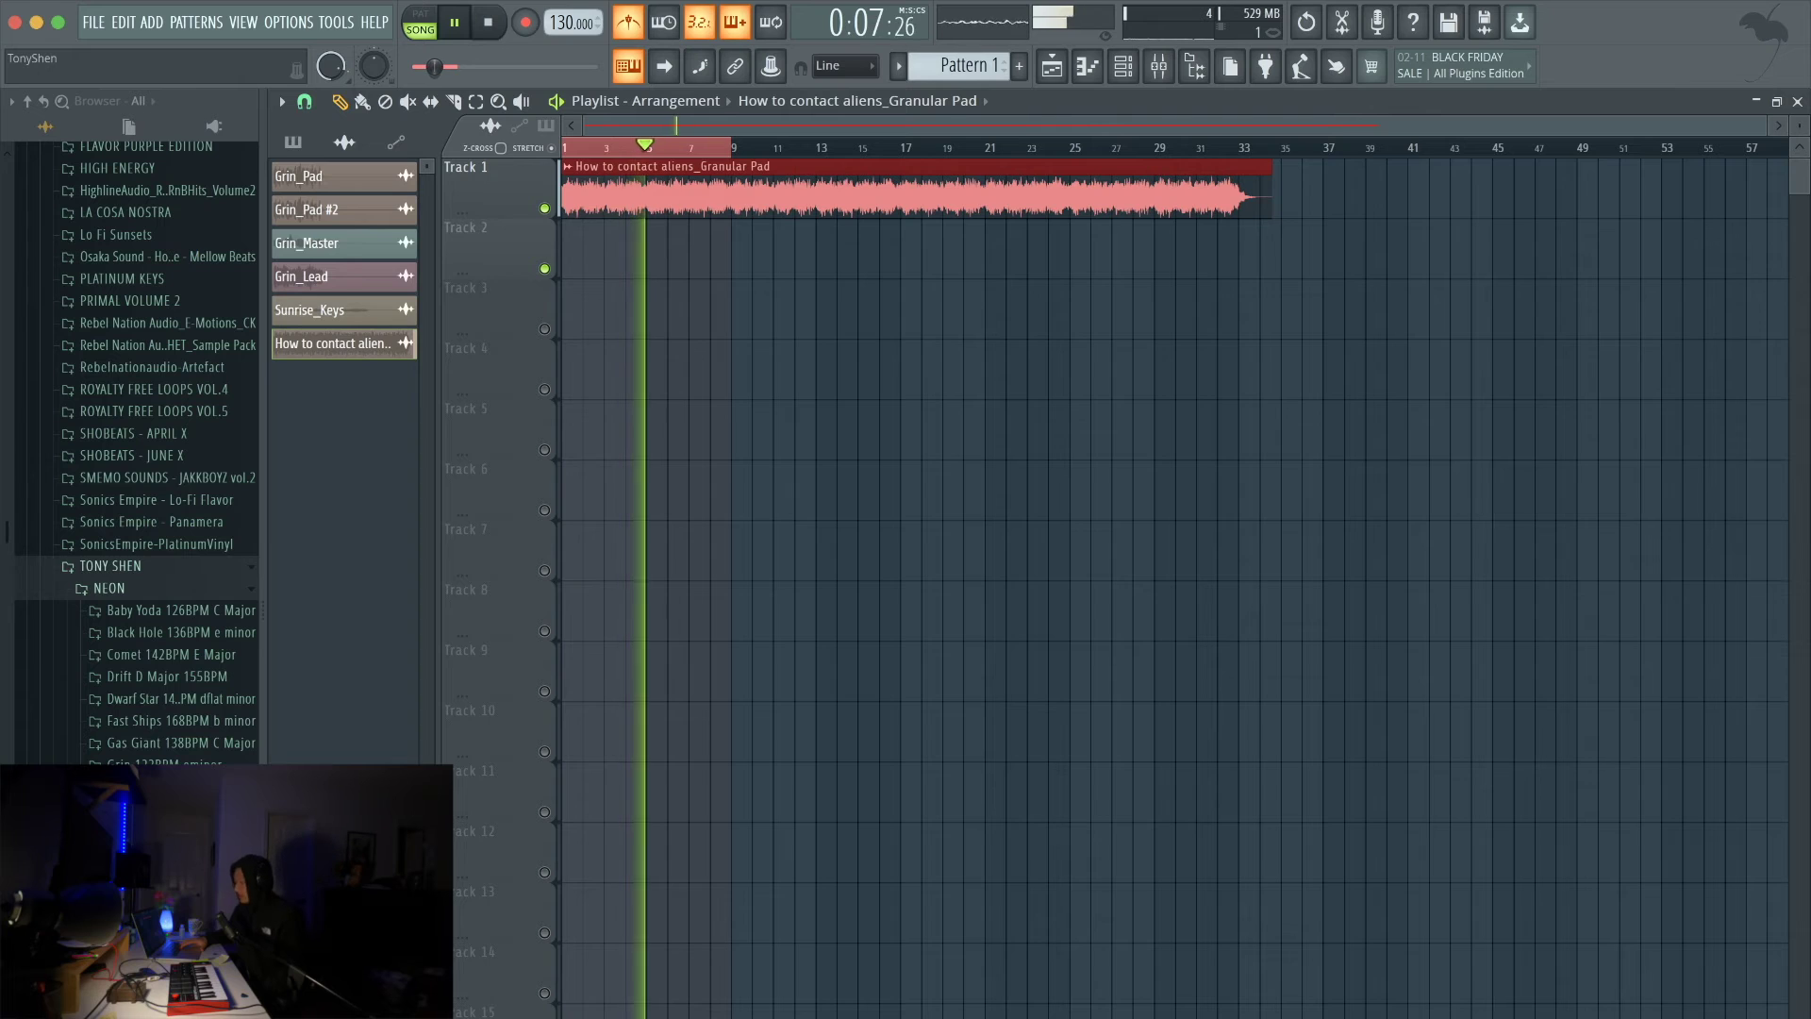
pyautogui.press('space')
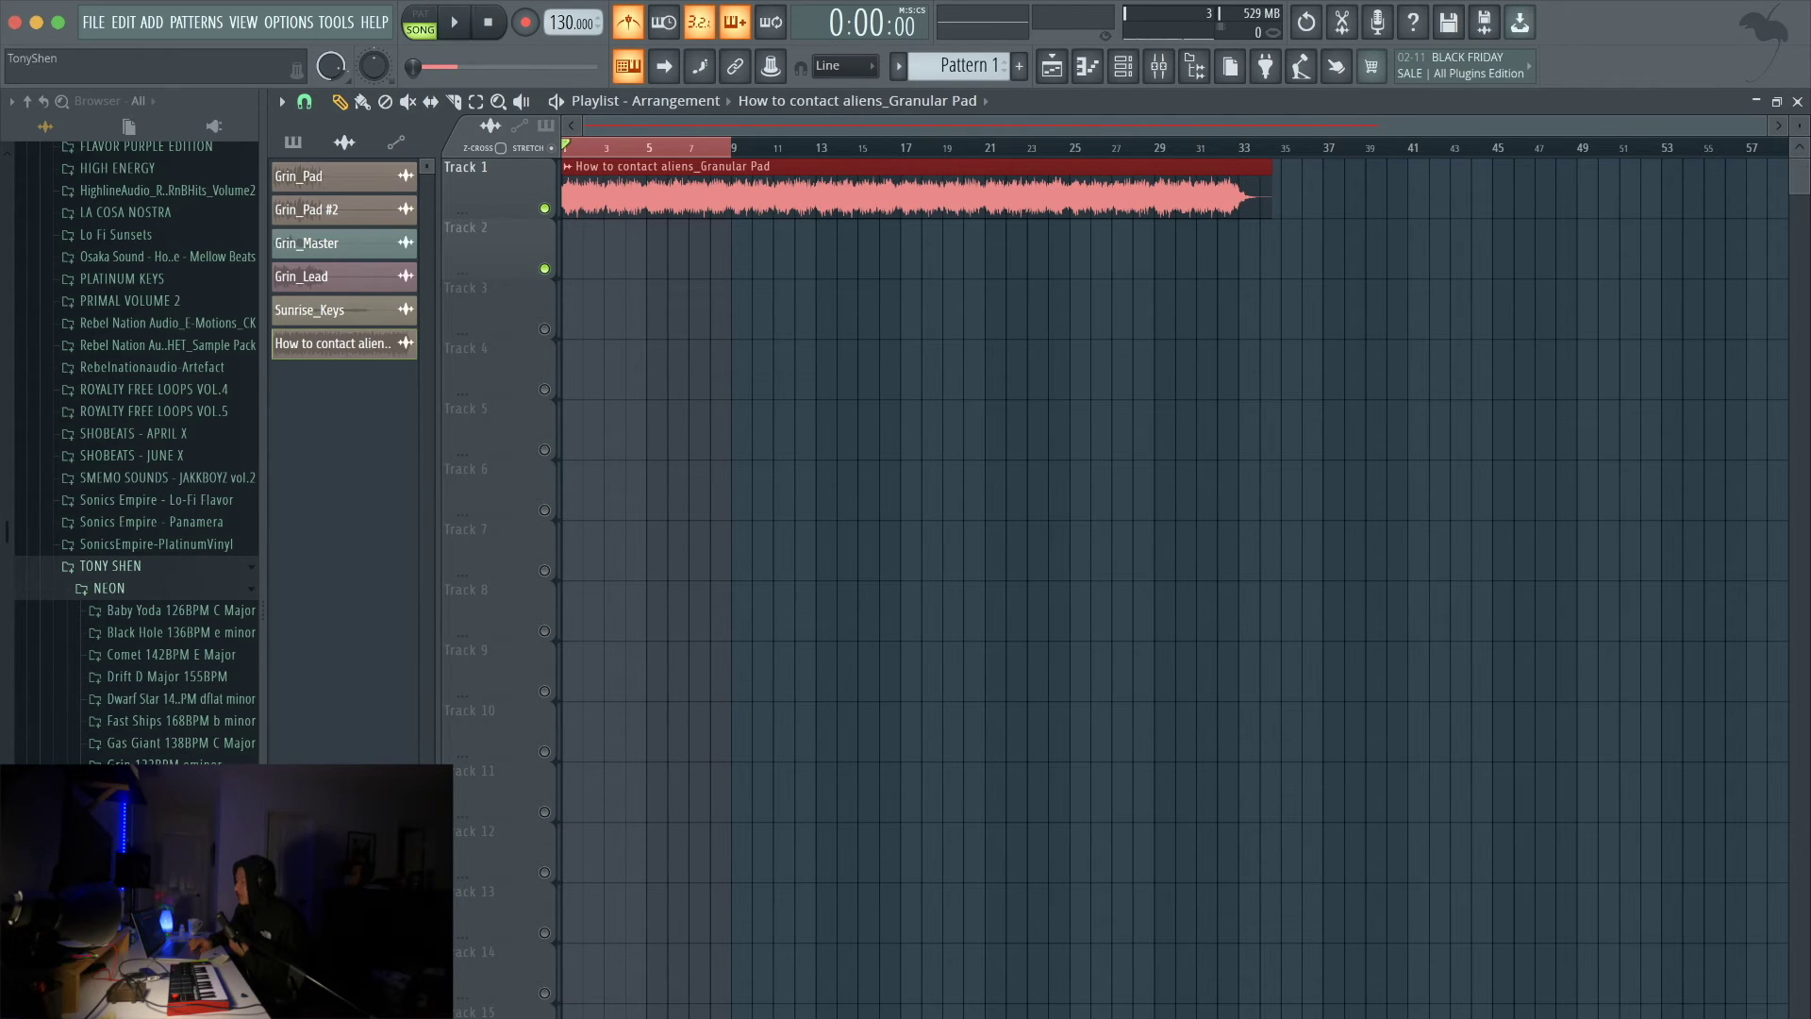
# Step: Add an FL Keys channel and open its piano roll for Pattern 1
pyautogui.click(1123, 68)
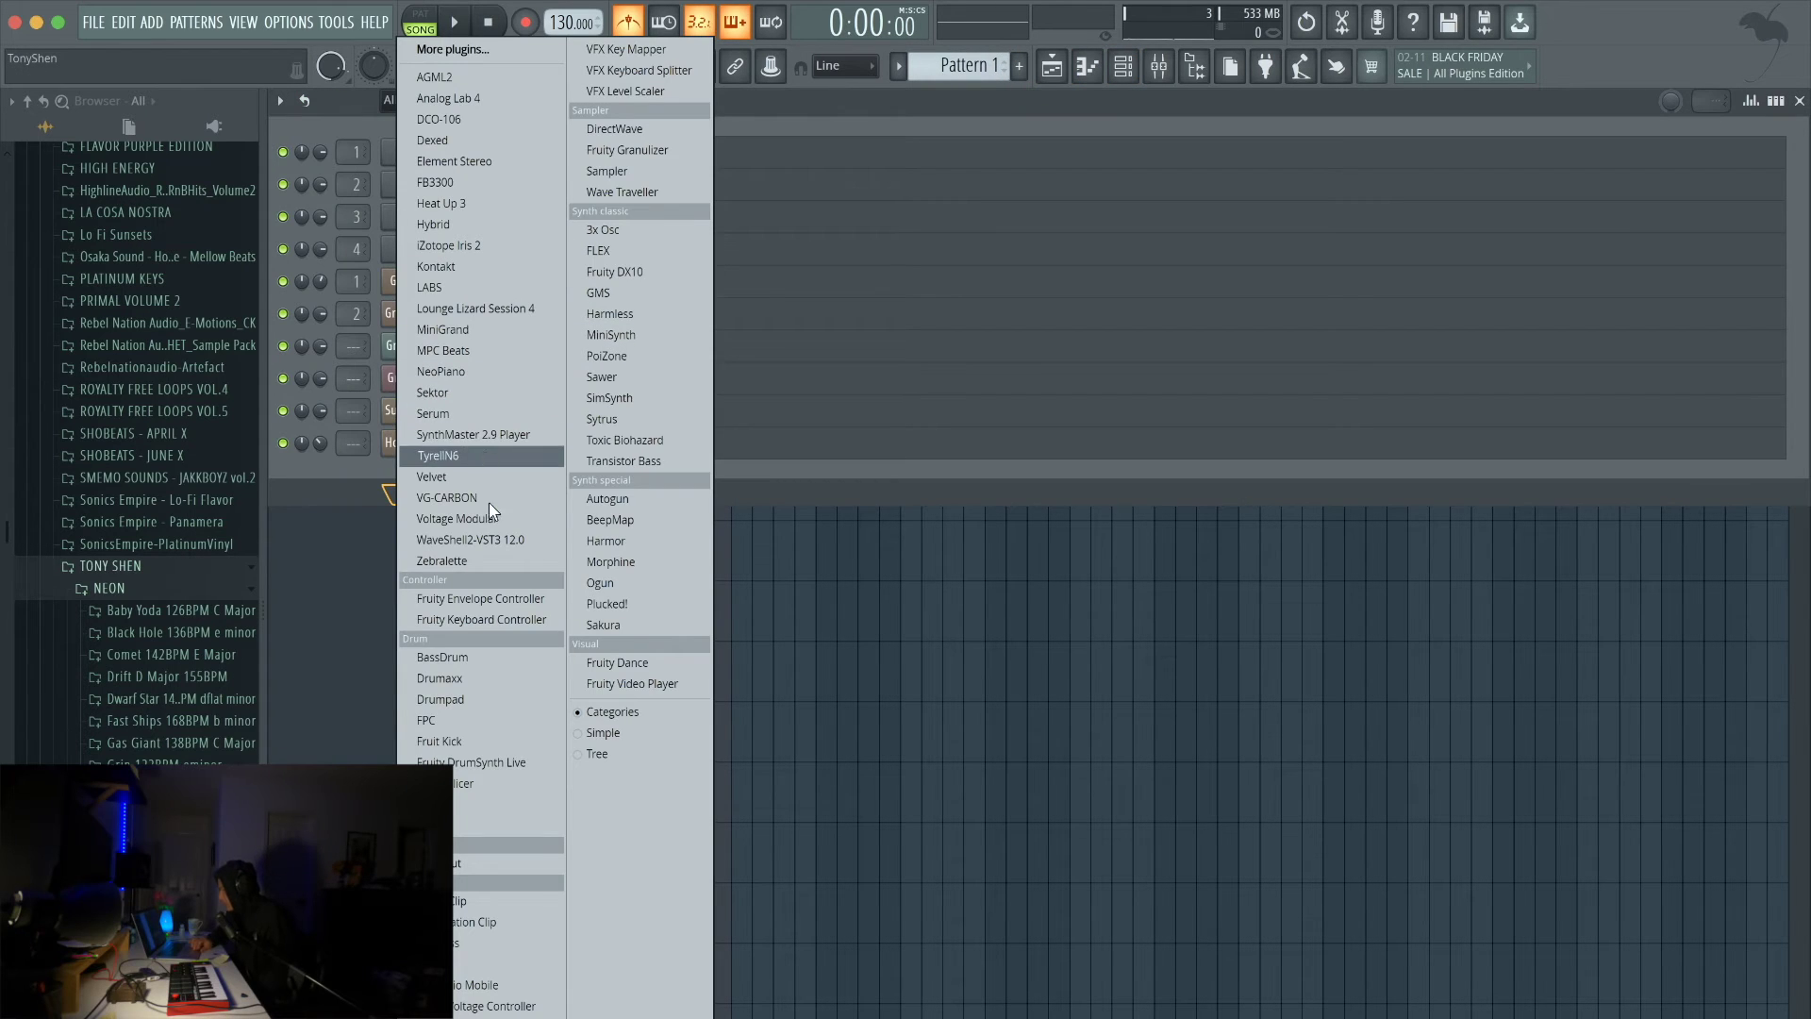
pyautogui.click(512, 372)
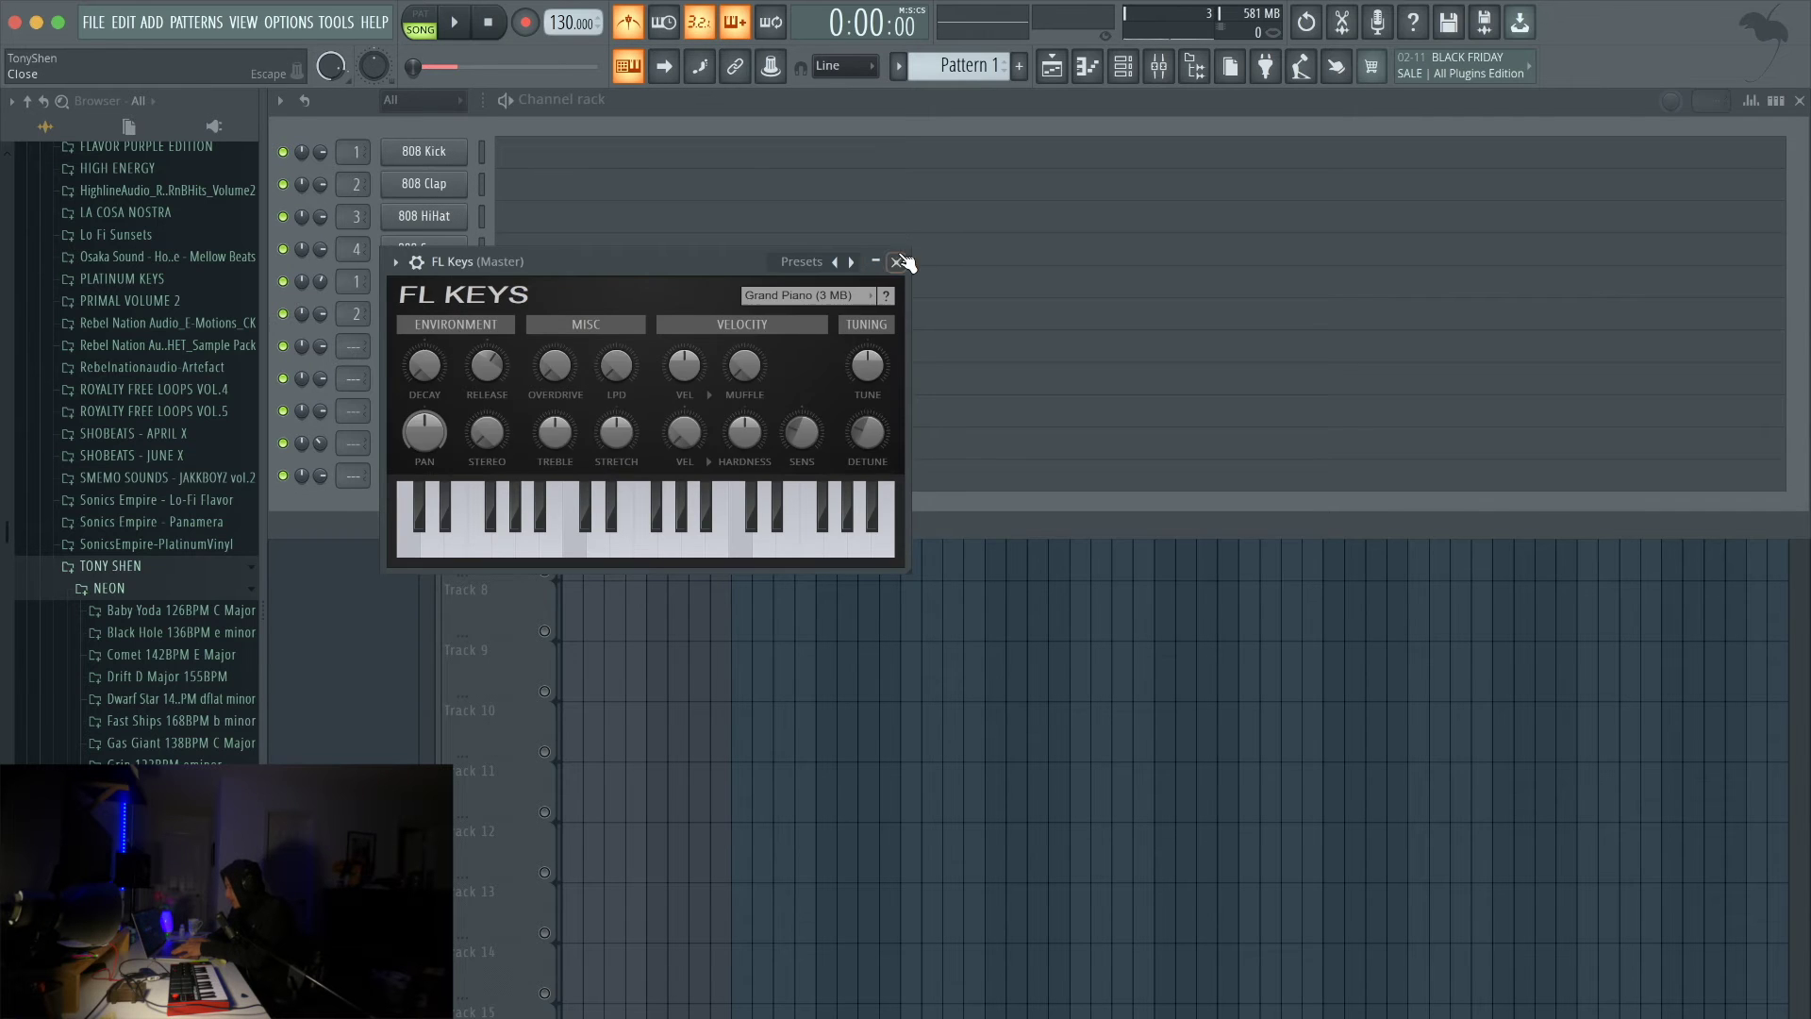
pyautogui.click(900, 262)
pyautogui.click(586, 485)
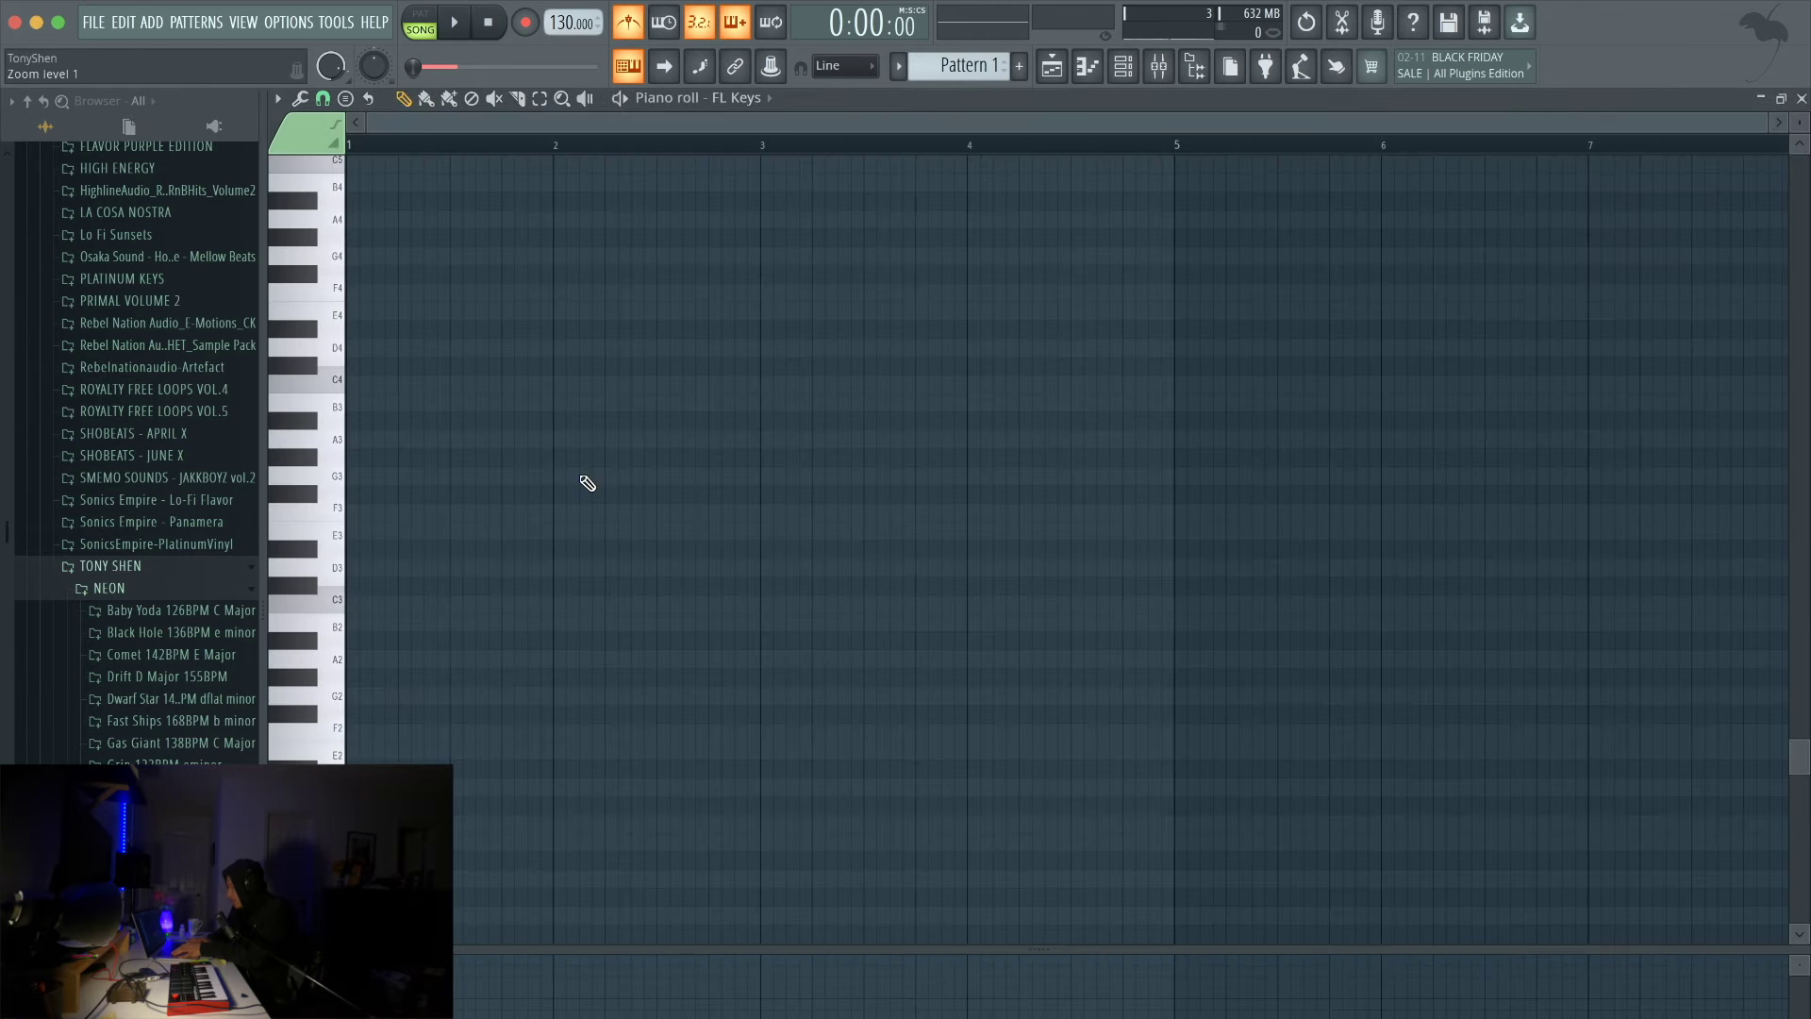
# Step: Stamp a Minor Harmonic scale starting on A3 at bar 5 of the FL Keys piano roll
pyautogui.click(323, 99)
pyautogui.click(346, 98)
pyautogui.click(347, 97)
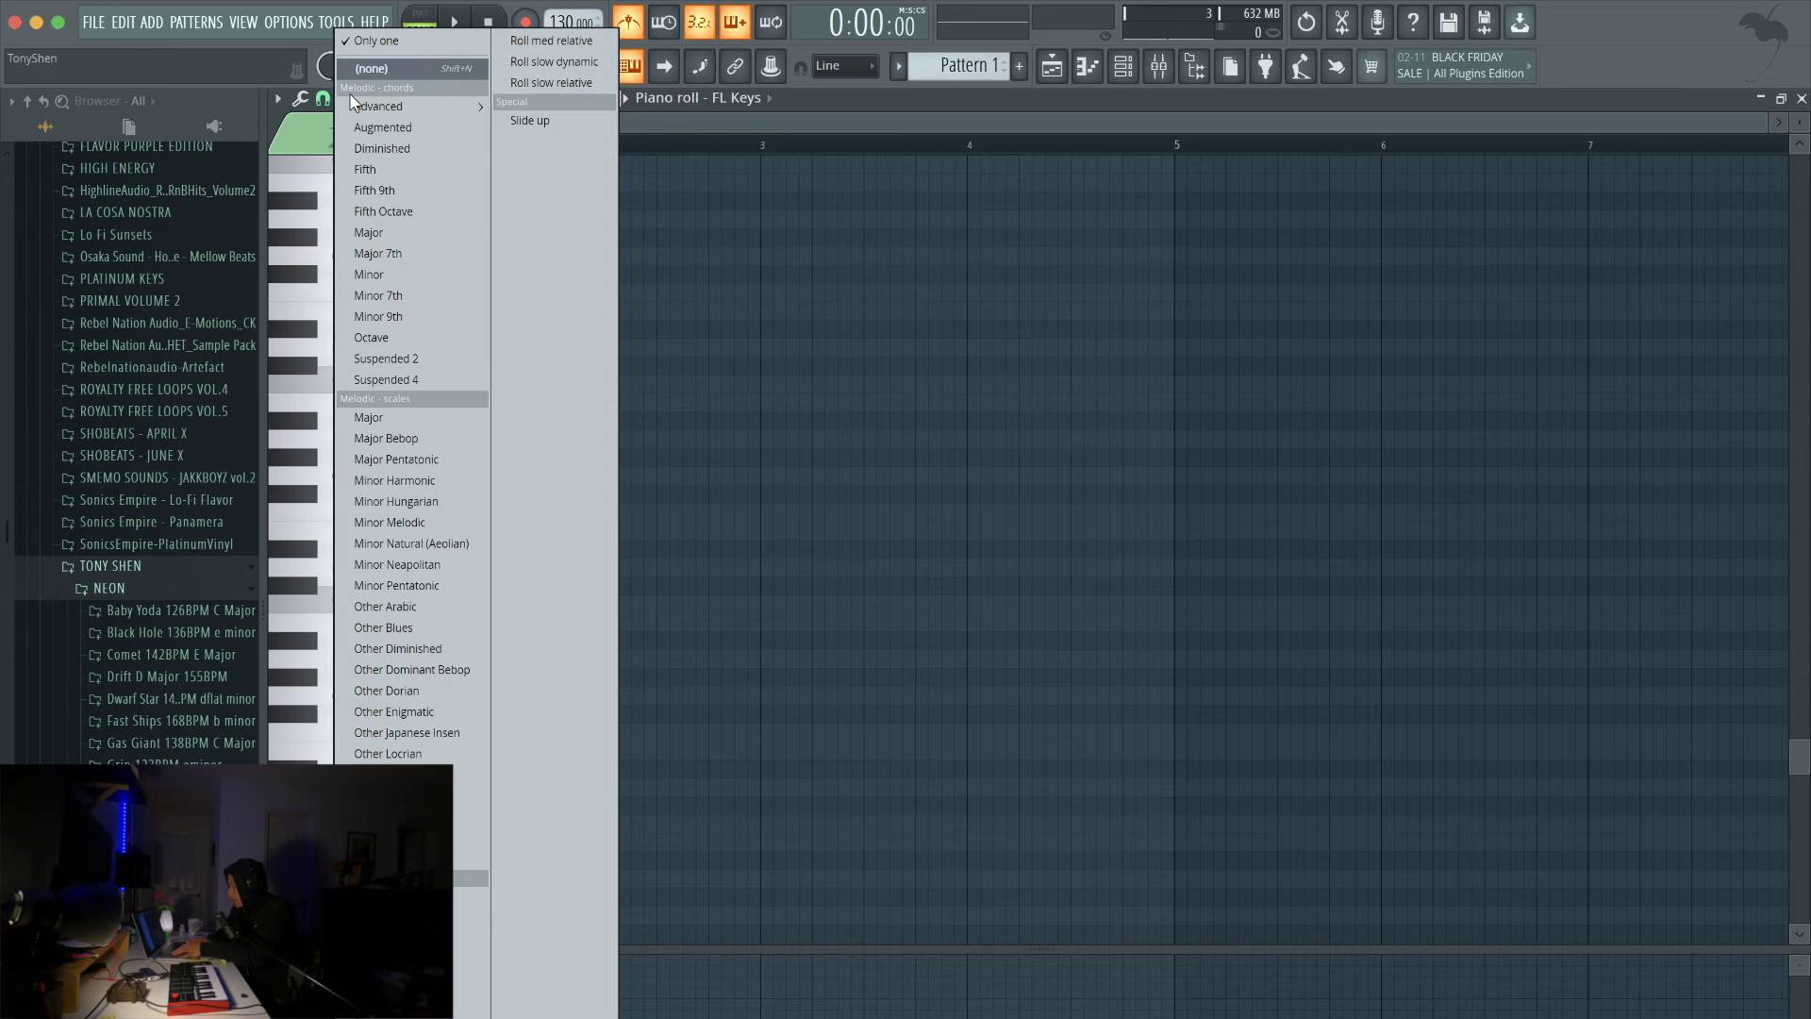
pyautogui.click(433, 482)
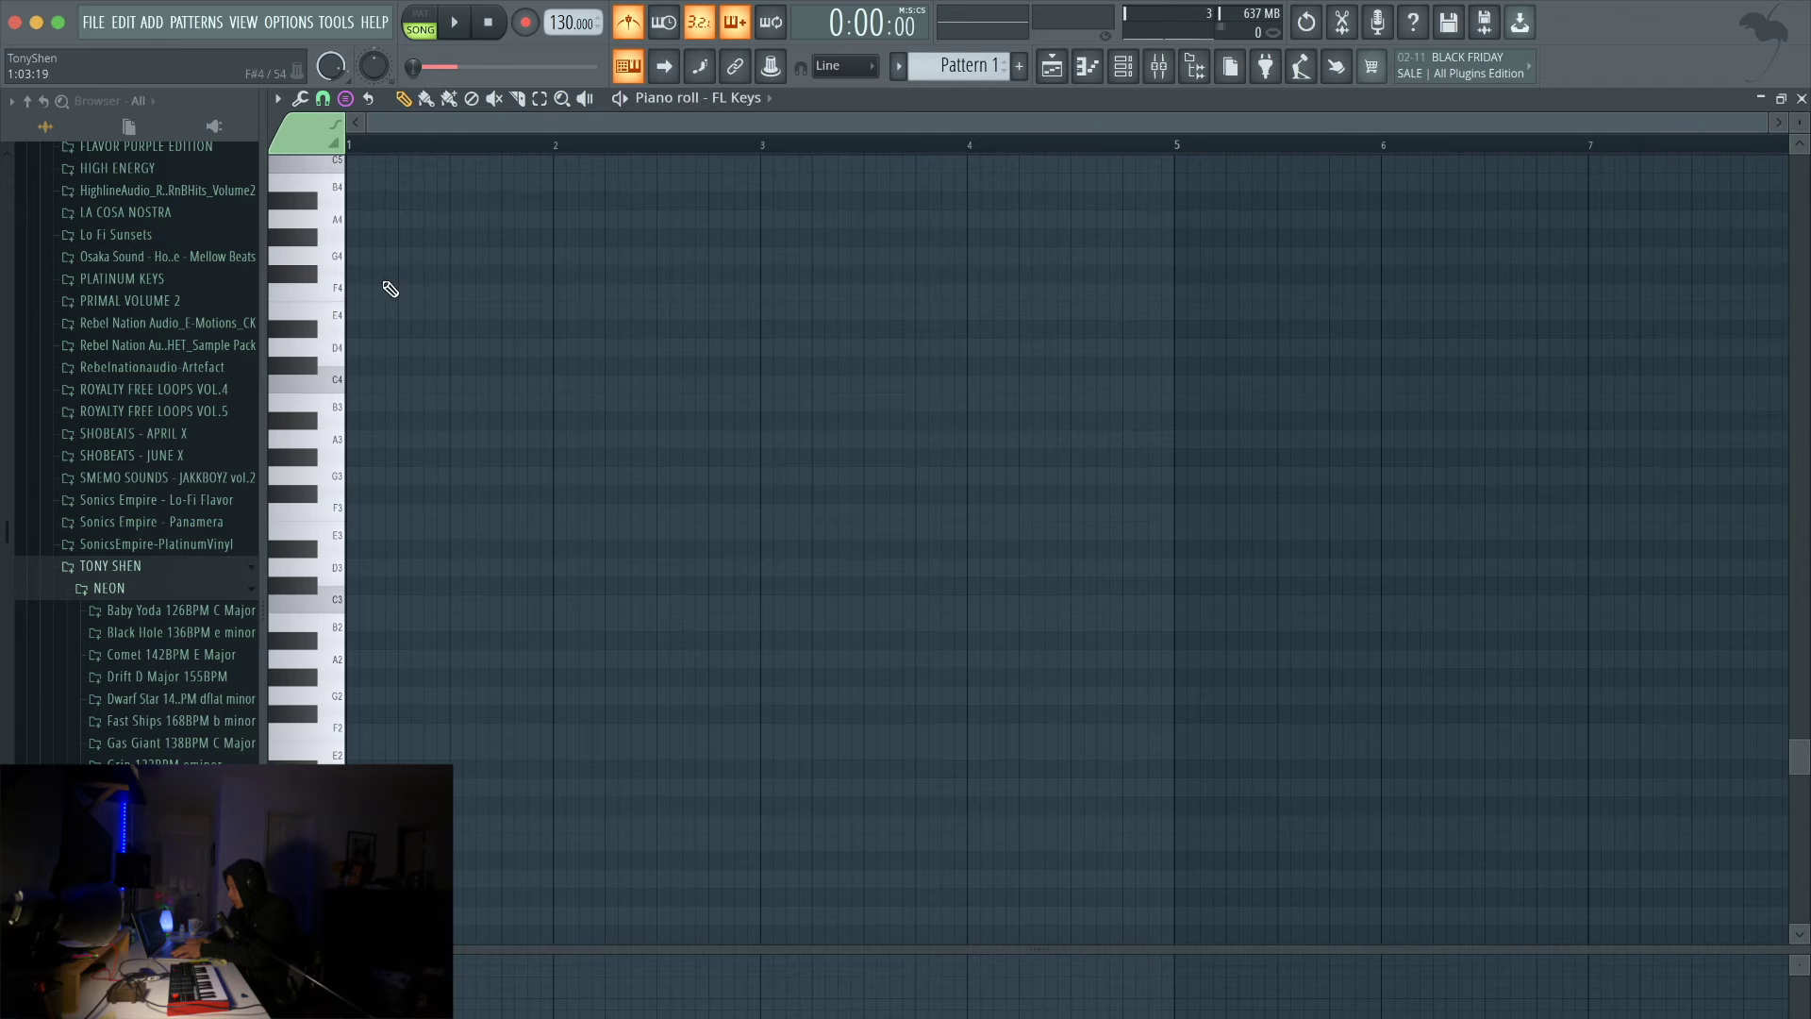
pyautogui.moveTo(378, 441); pyautogui.dragTo(1188, 432)
# Step: Try out single notes in bar 1 of the piano roll, including A3, C4, C#4, D#4 and A#3
pyautogui.click(1270, 497)
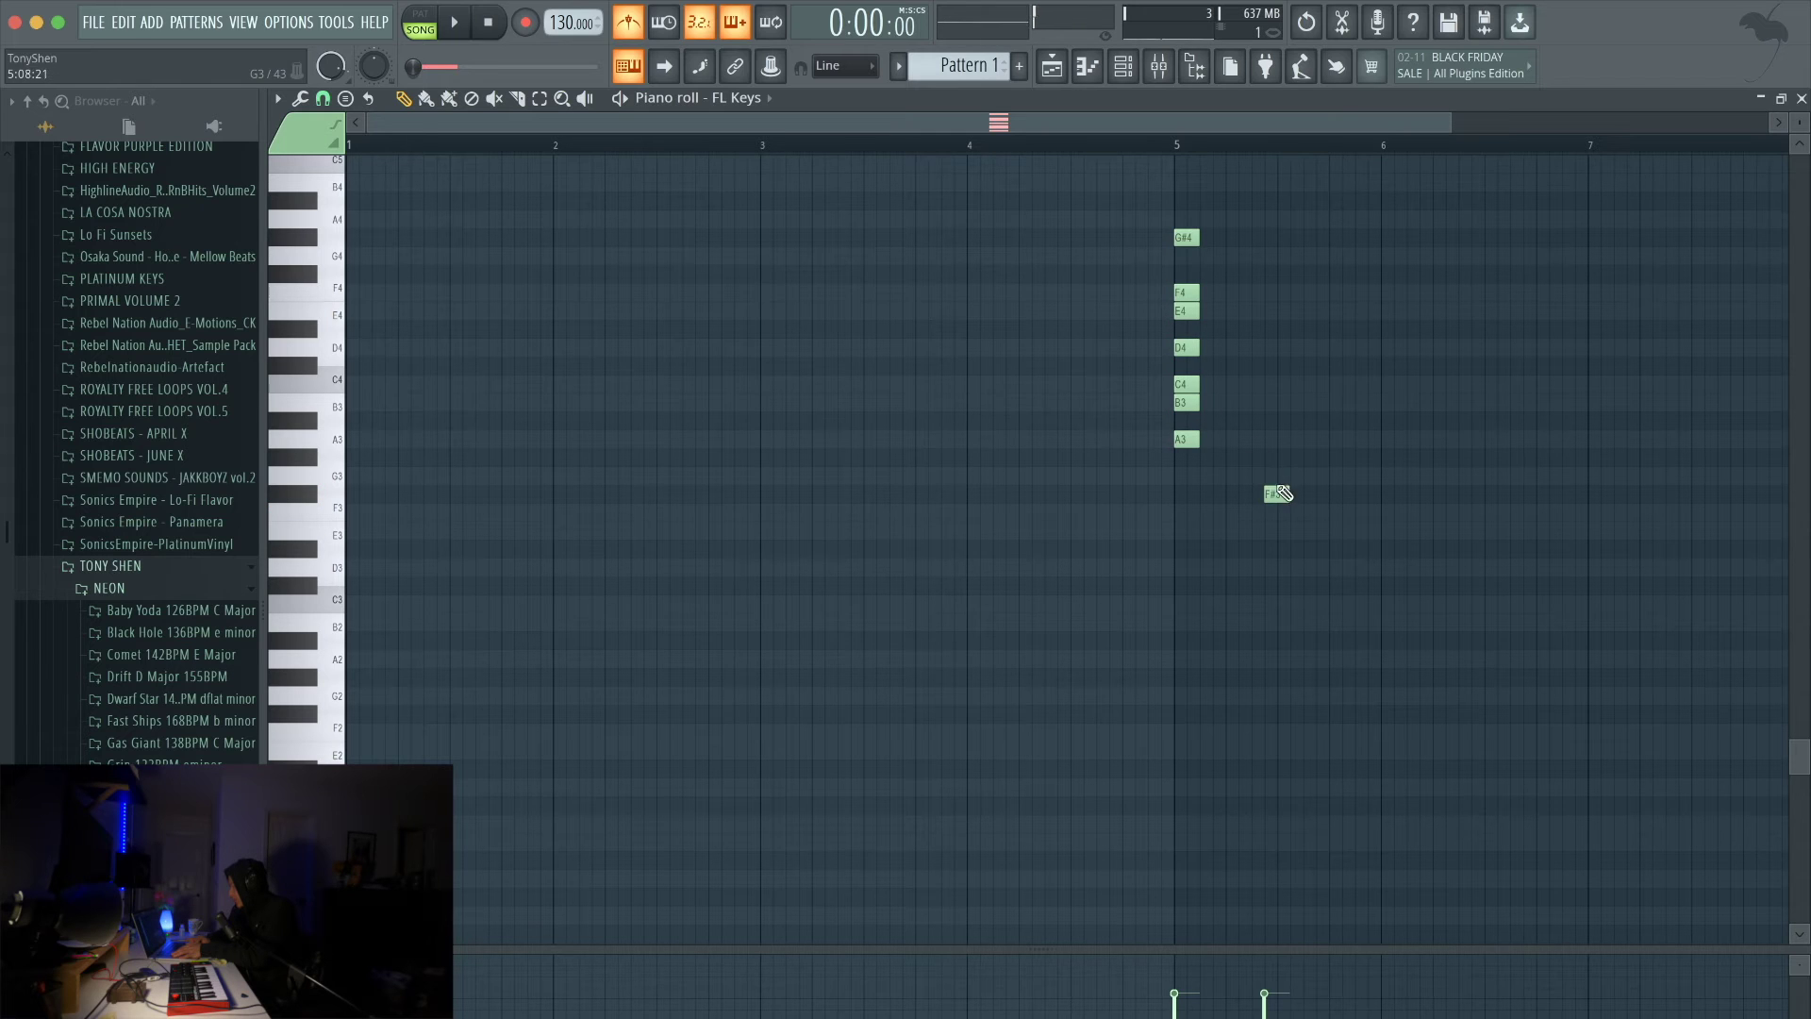
pyautogui.moveTo(377, 479); pyautogui.dragTo(358, 438)
pyautogui.click(443, 329)
pyautogui.click(413, 368)
pyautogui.click(406, 384)
pyautogui.click(458, 421)
pyautogui.click(545, 421)
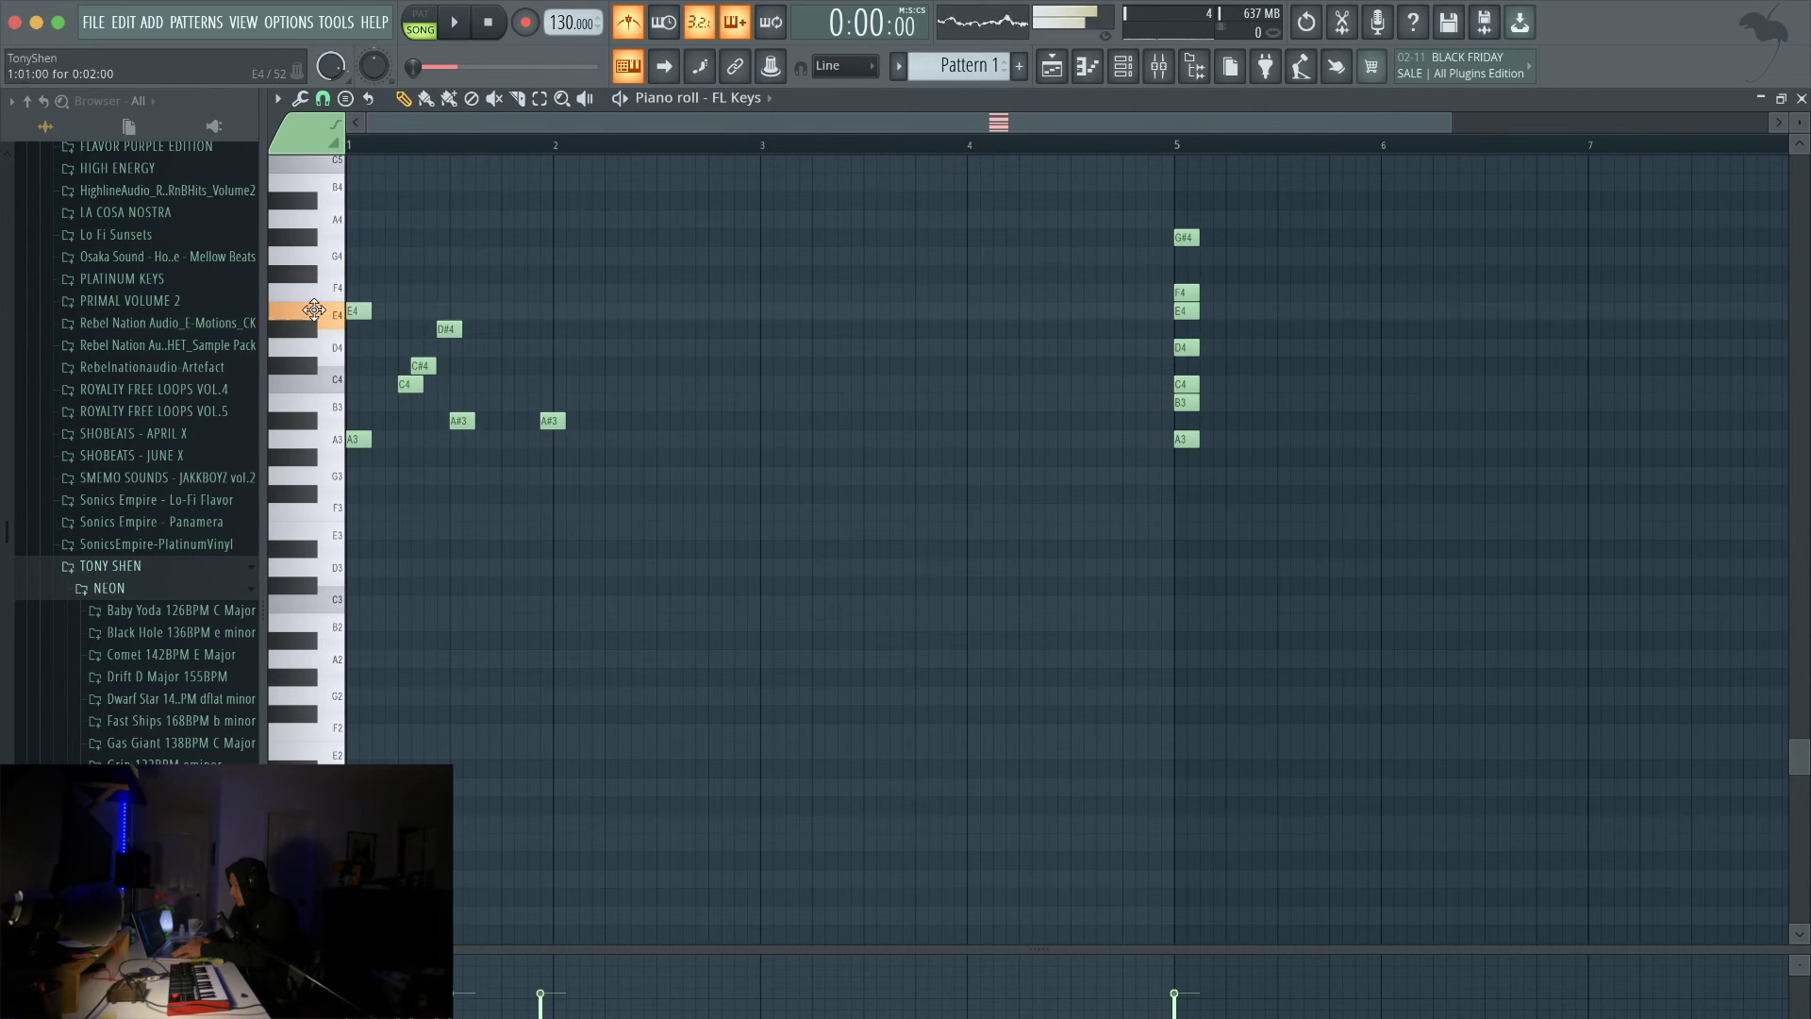
# Step: Delete the trial notes in bar 1 and the stamped scale at bar 5 from the piano roll
pyautogui.moveTo(715, 520); pyautogui.dragTo(348, 285)
pyautogui.press('Delete')
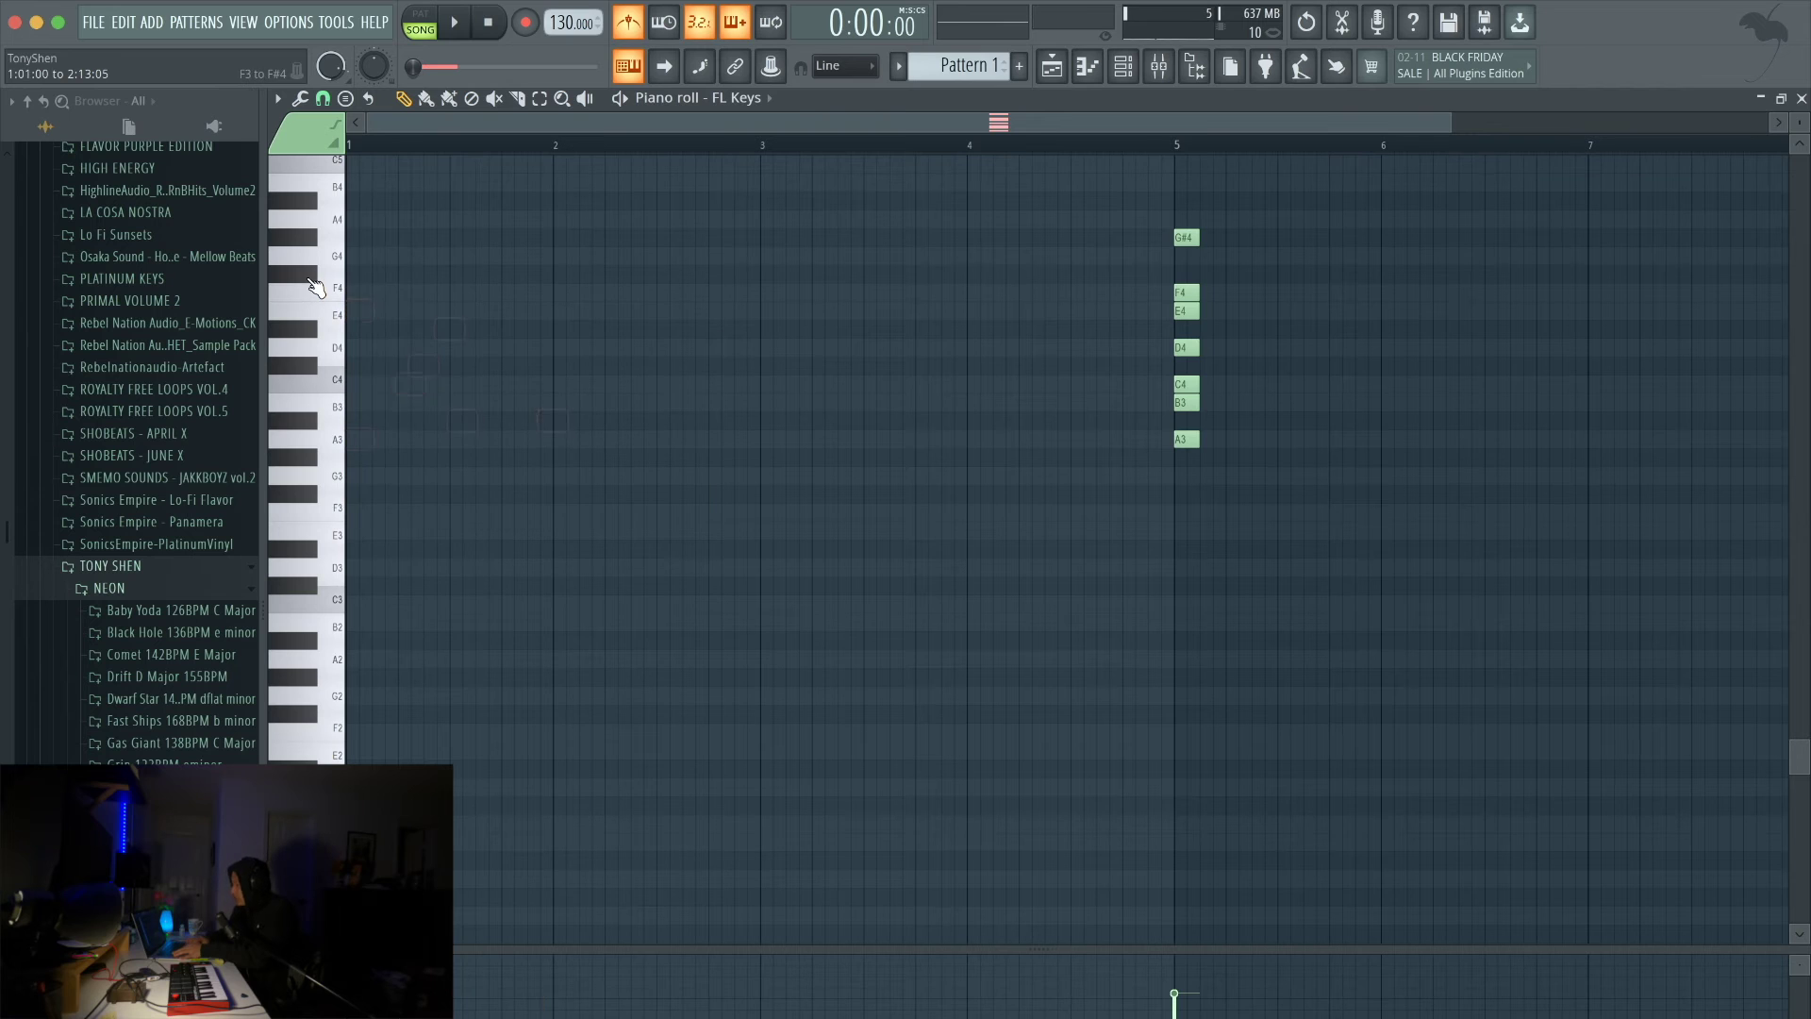
pyautogui.moveTo(1311, 534); pyautogui.dragTo(1106, 180)
pyautogui.press('Delete')
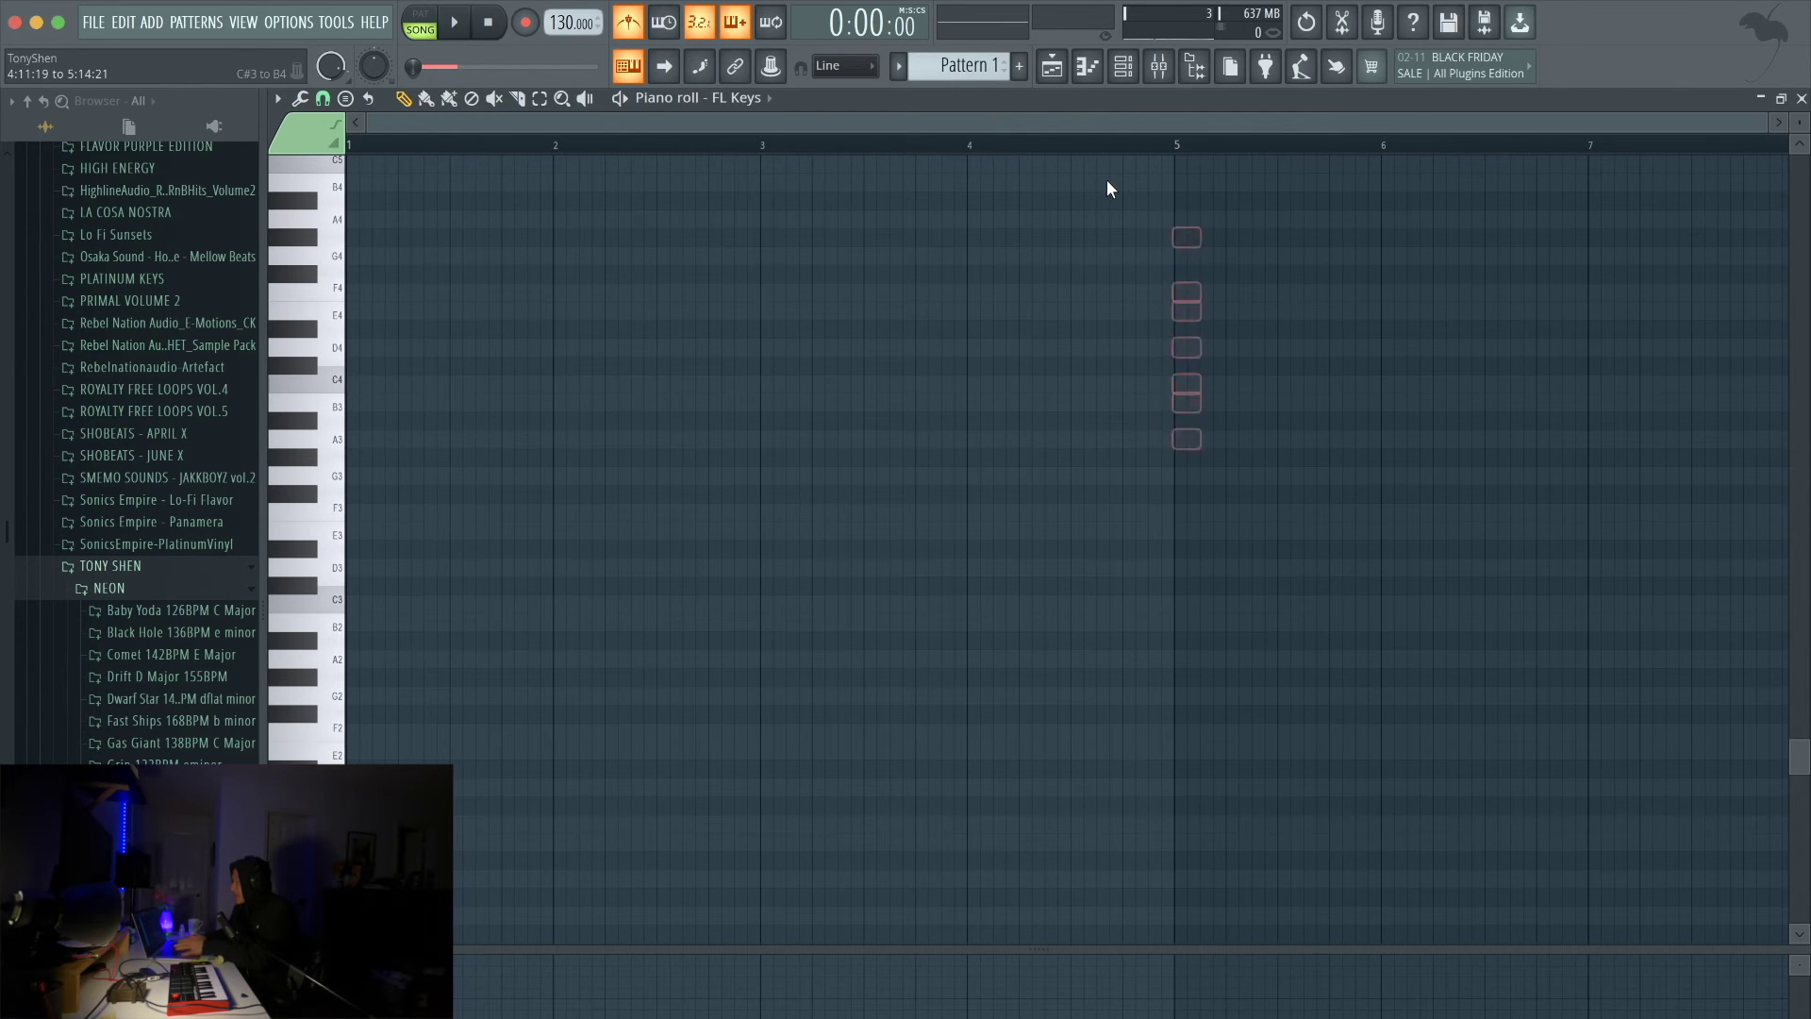
# Step: Return to the playlist and play the first bars of the granular pad clip to find its key
pyautogui.click(1053, 67)
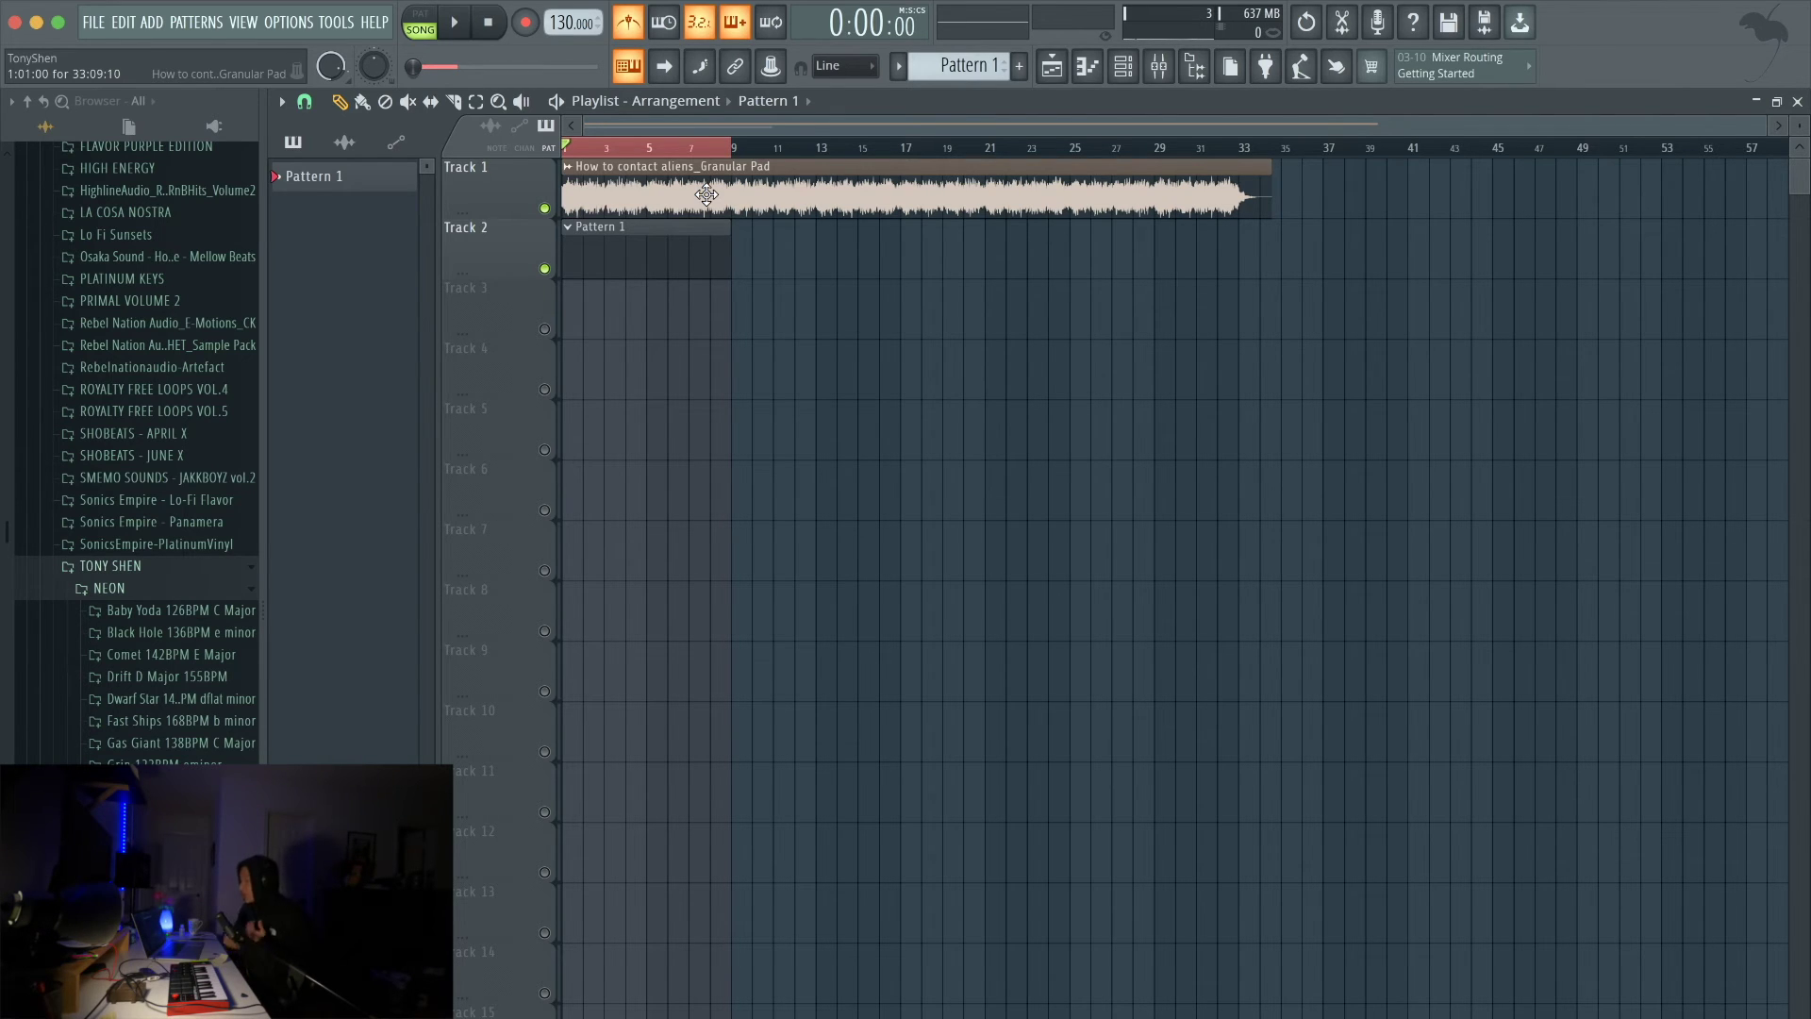
pyautogui.press('space')
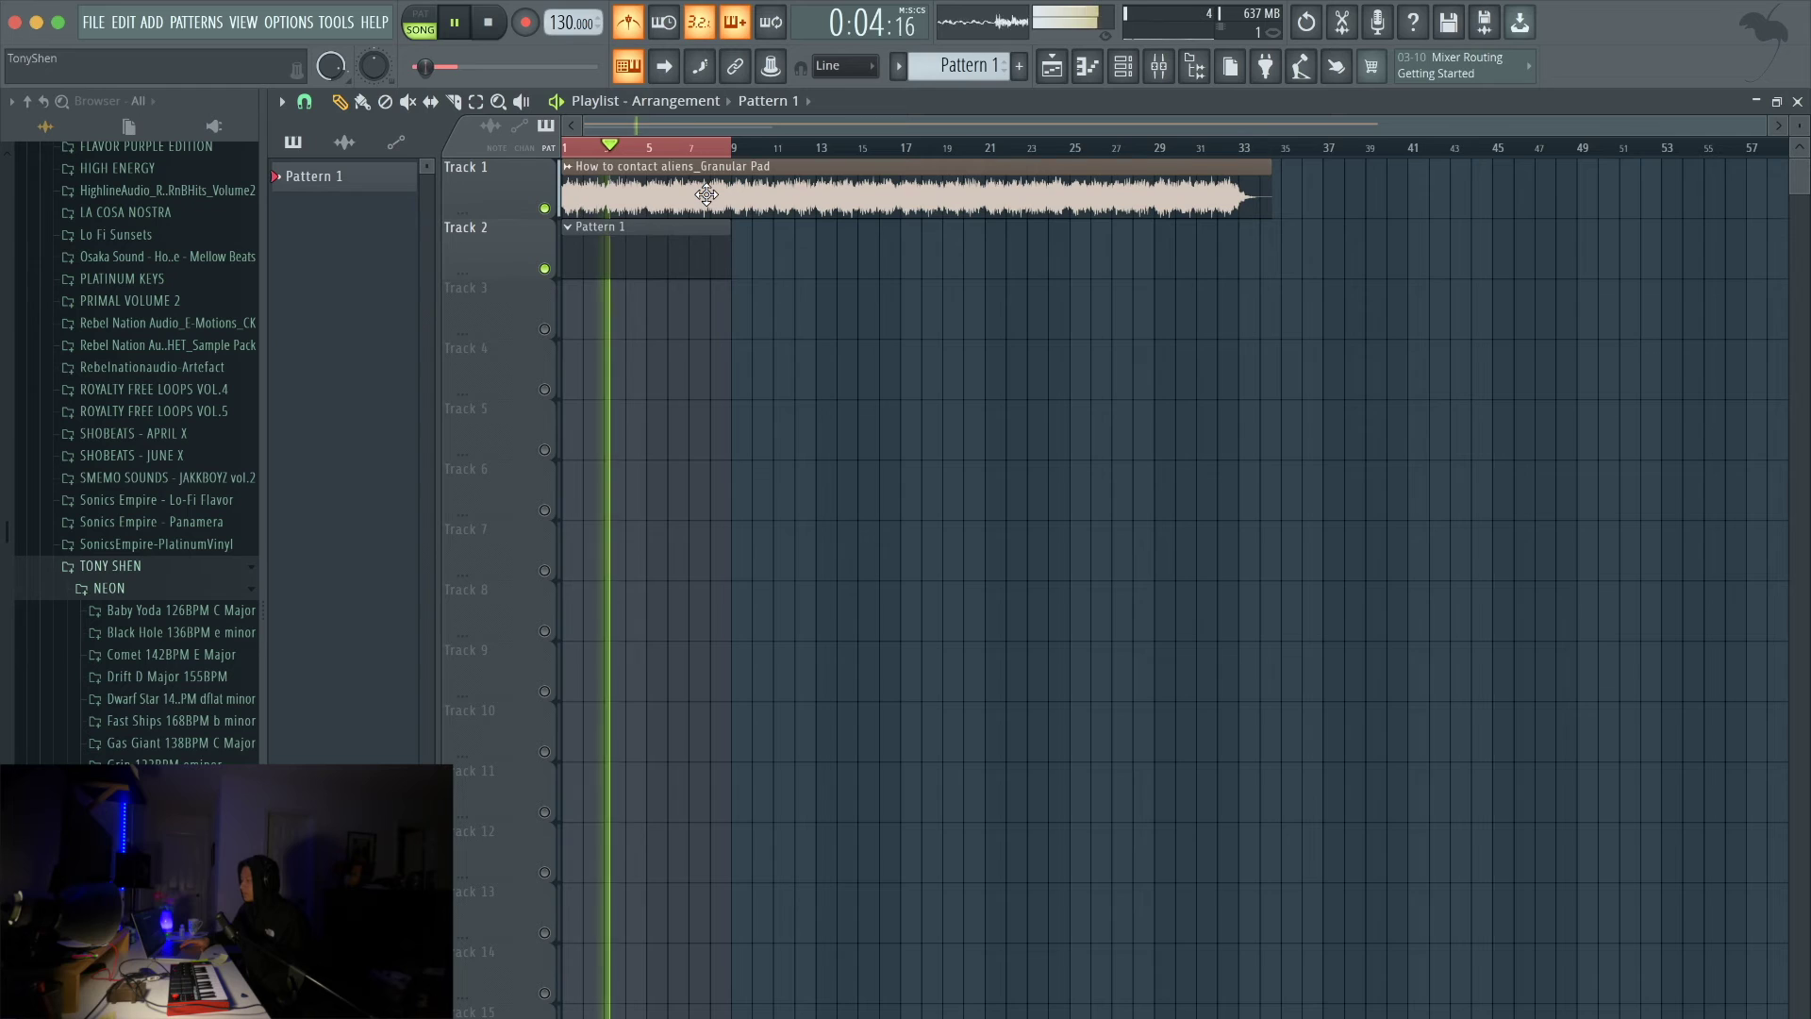
pyautogui.press('space')
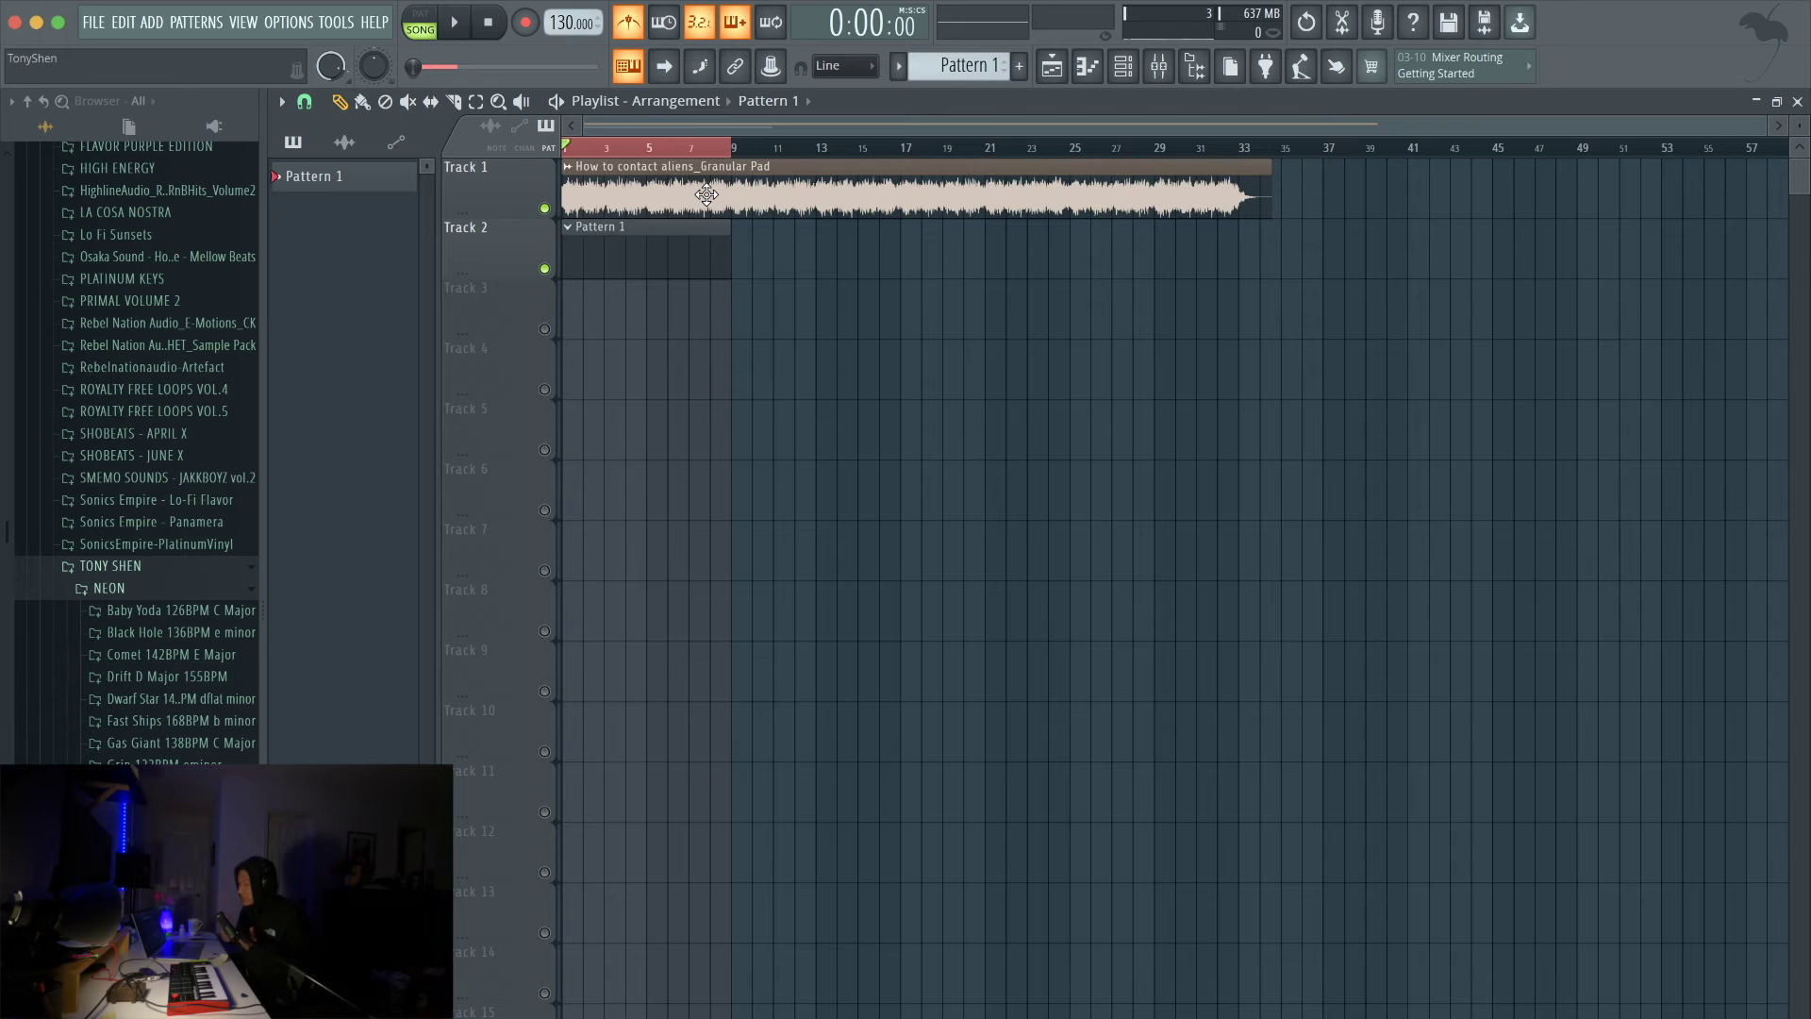
pyautogui.press('space')
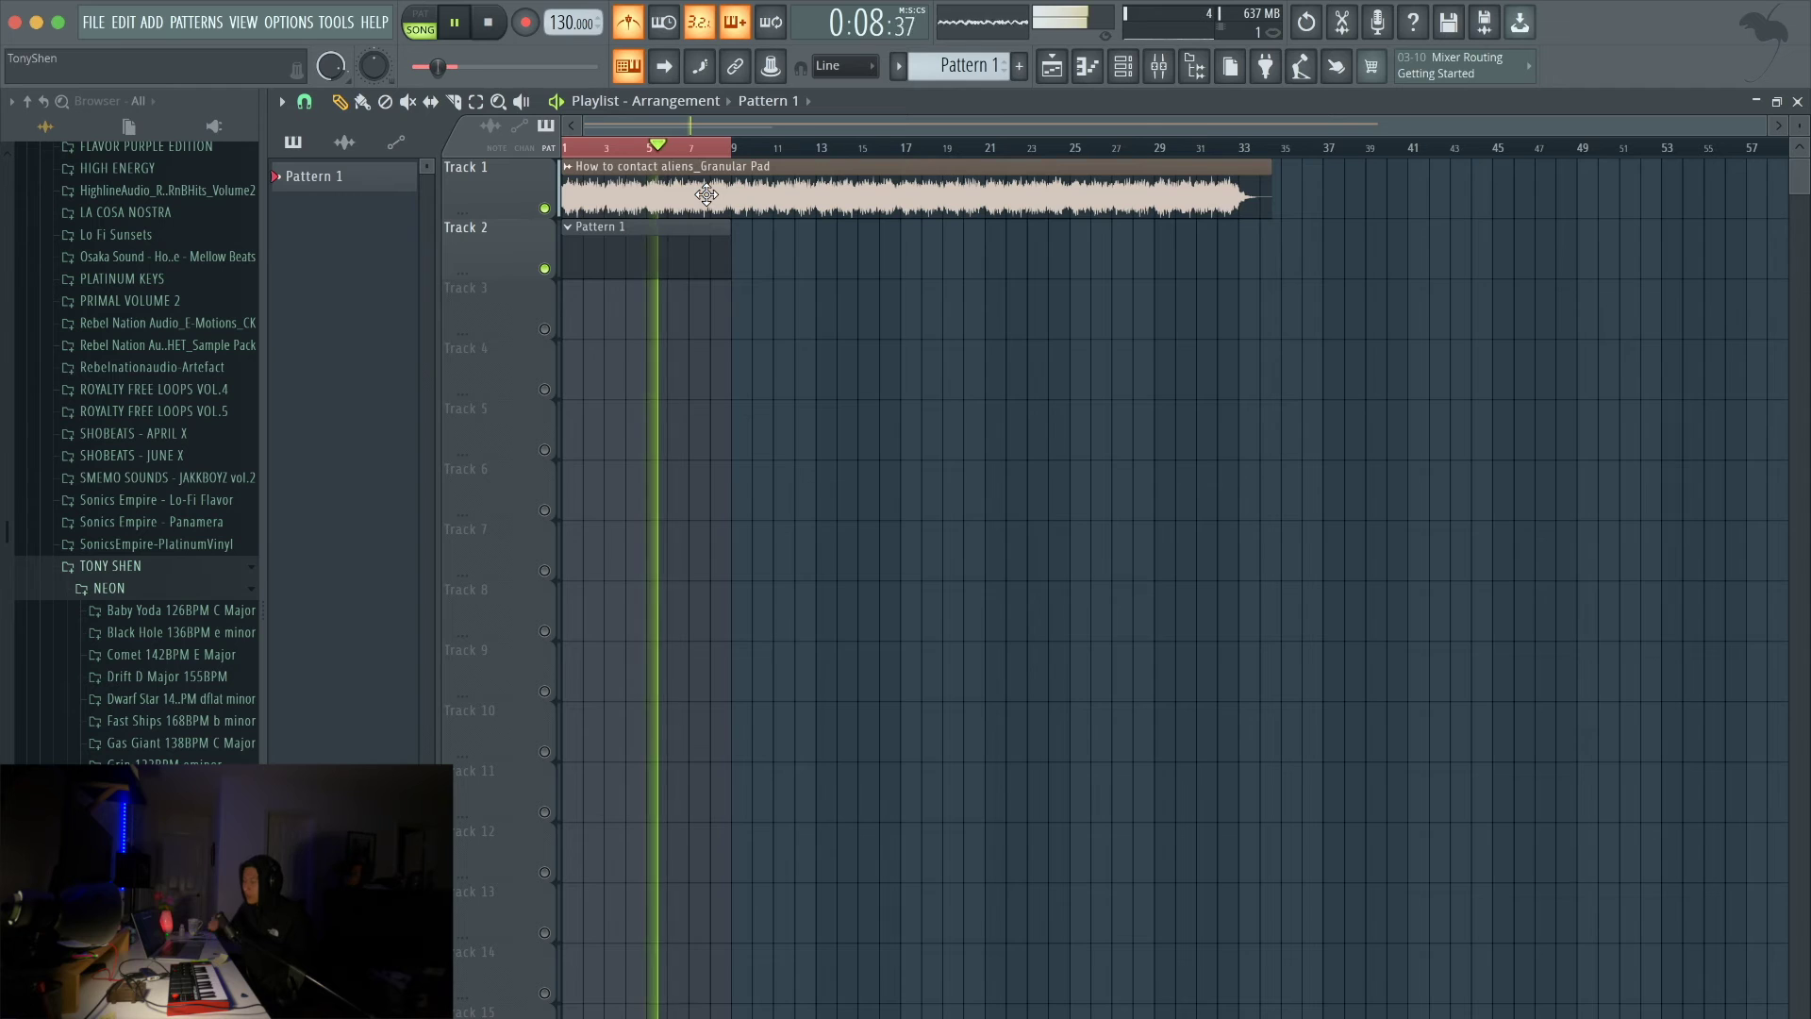
# Step: Replay the opening bars of the granular pad clip in the playlist, switching back to the FL Keys piano roll
pyautogui.press('space')
pyautogui.press('F7')
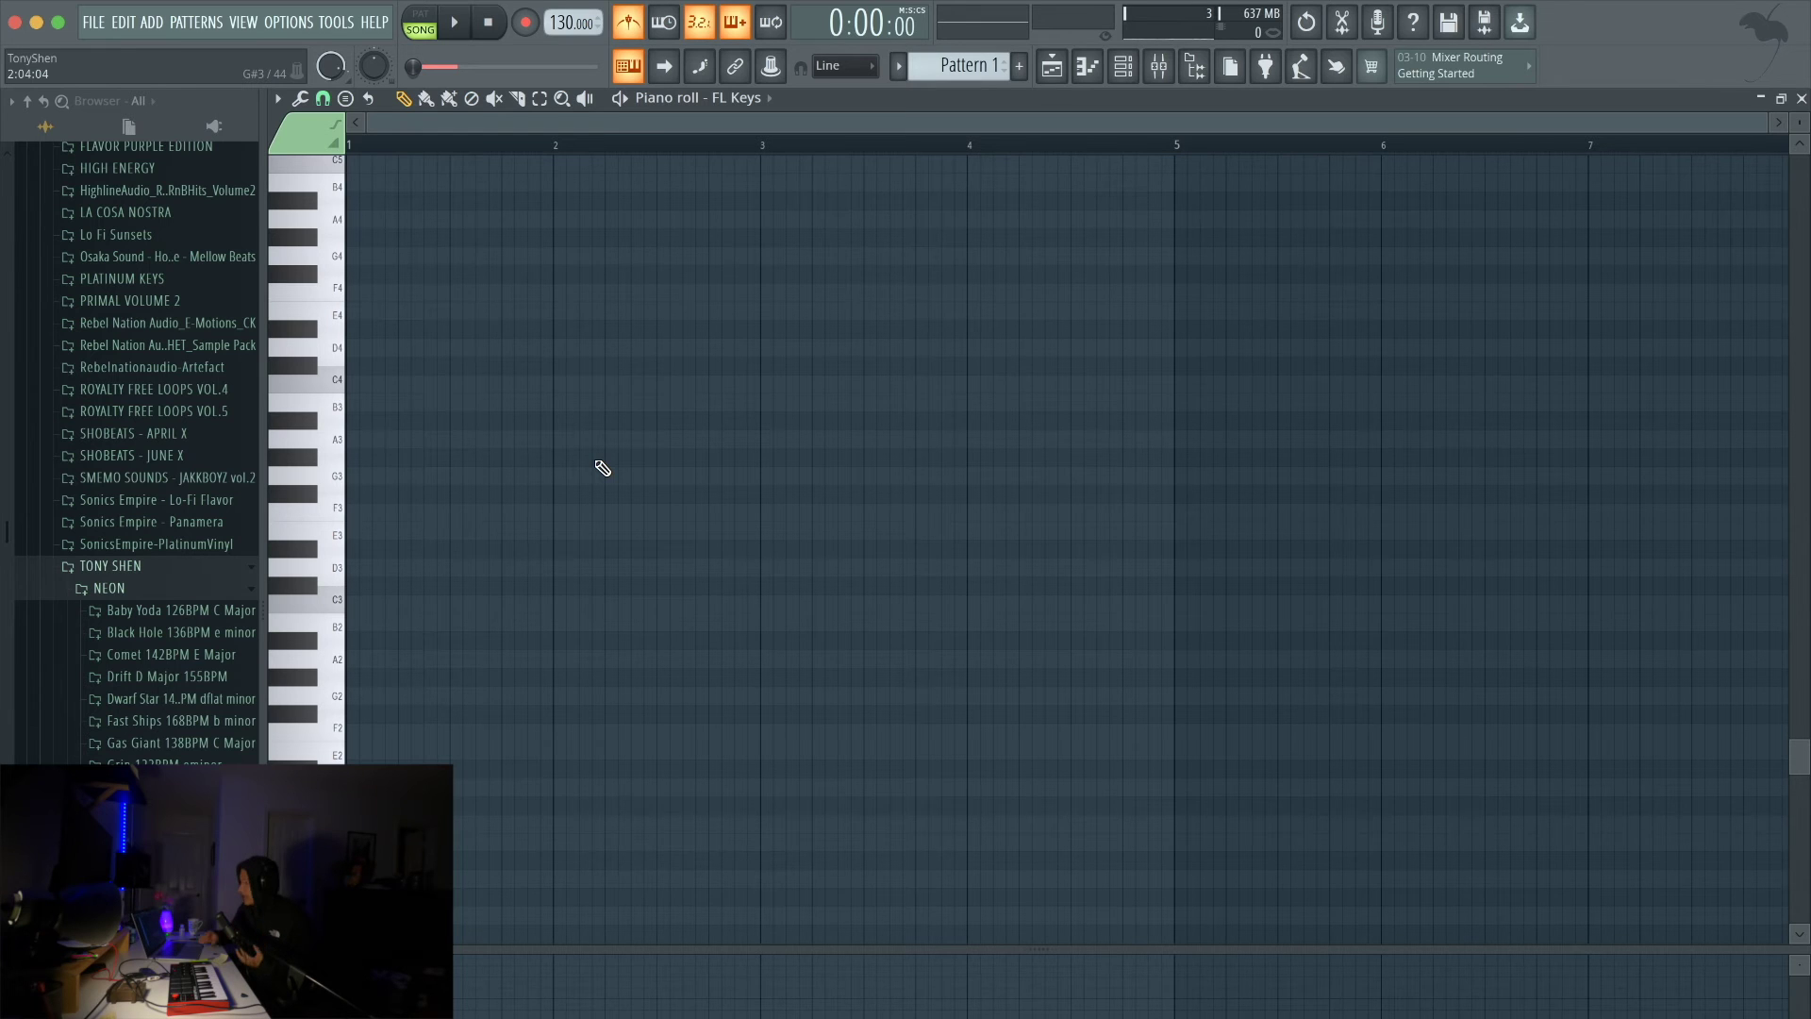
pyautogui.click(1052, 65)
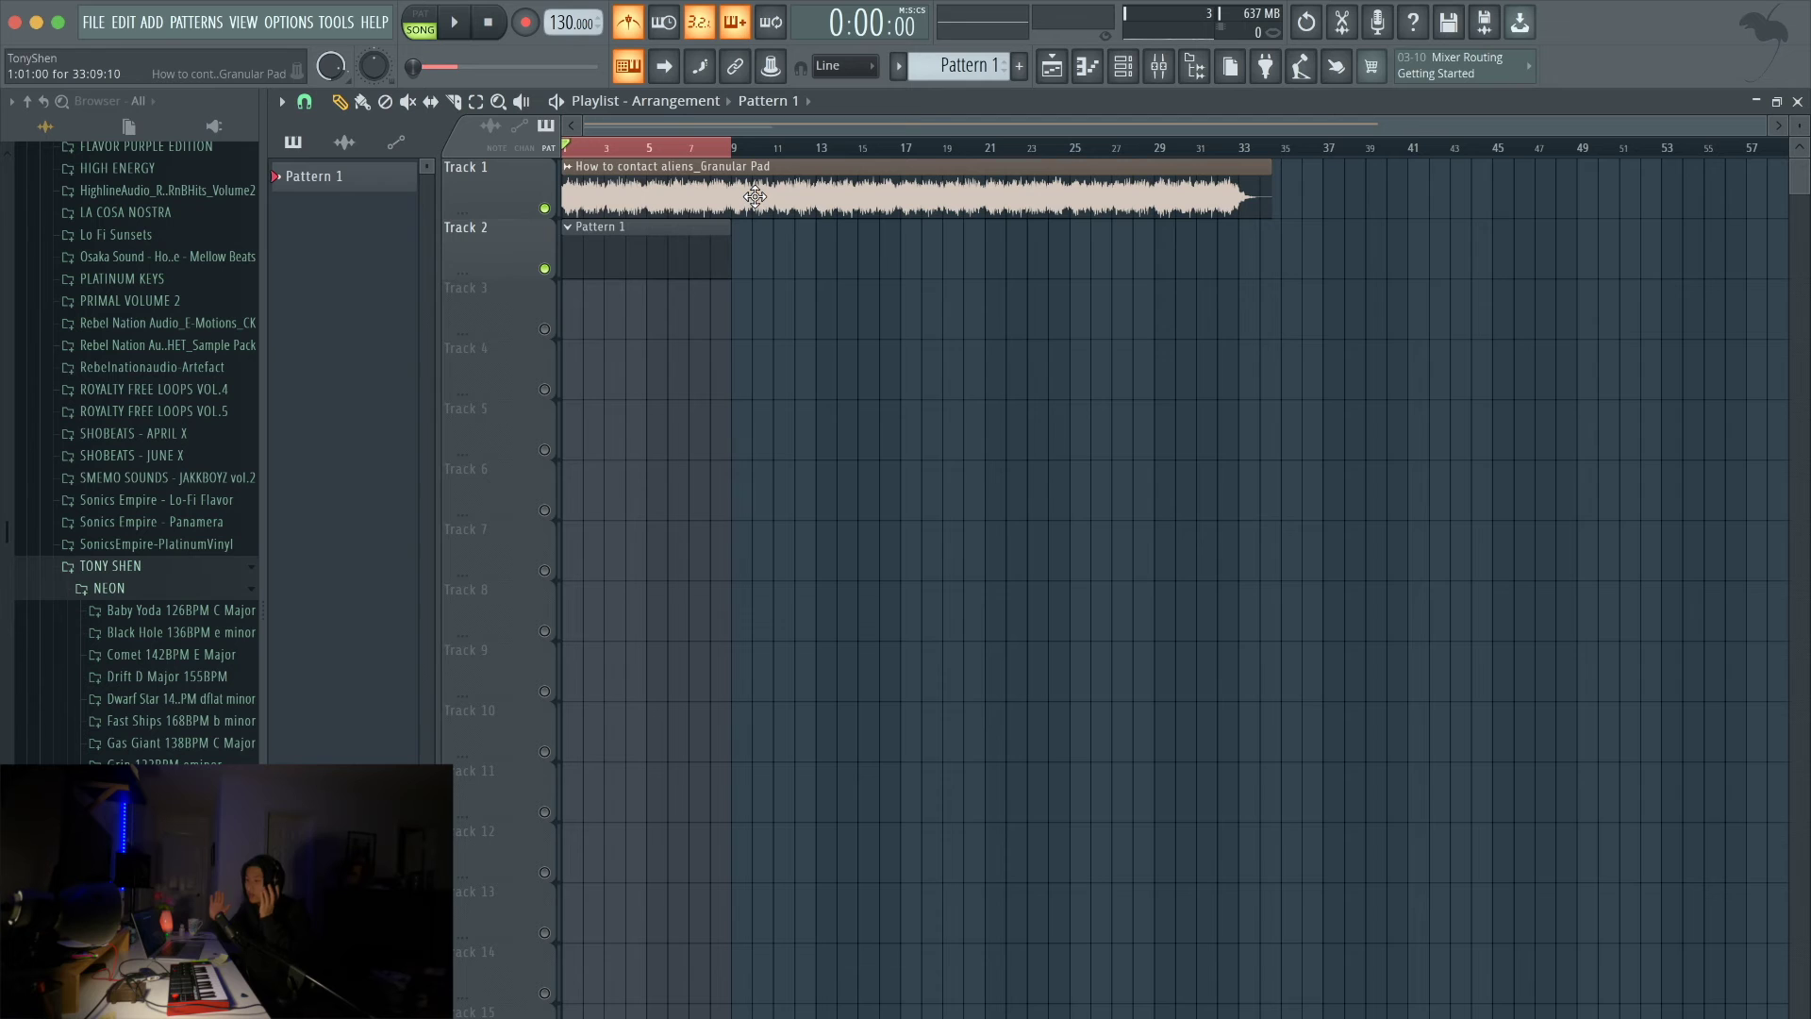
pyautogui.press('space')
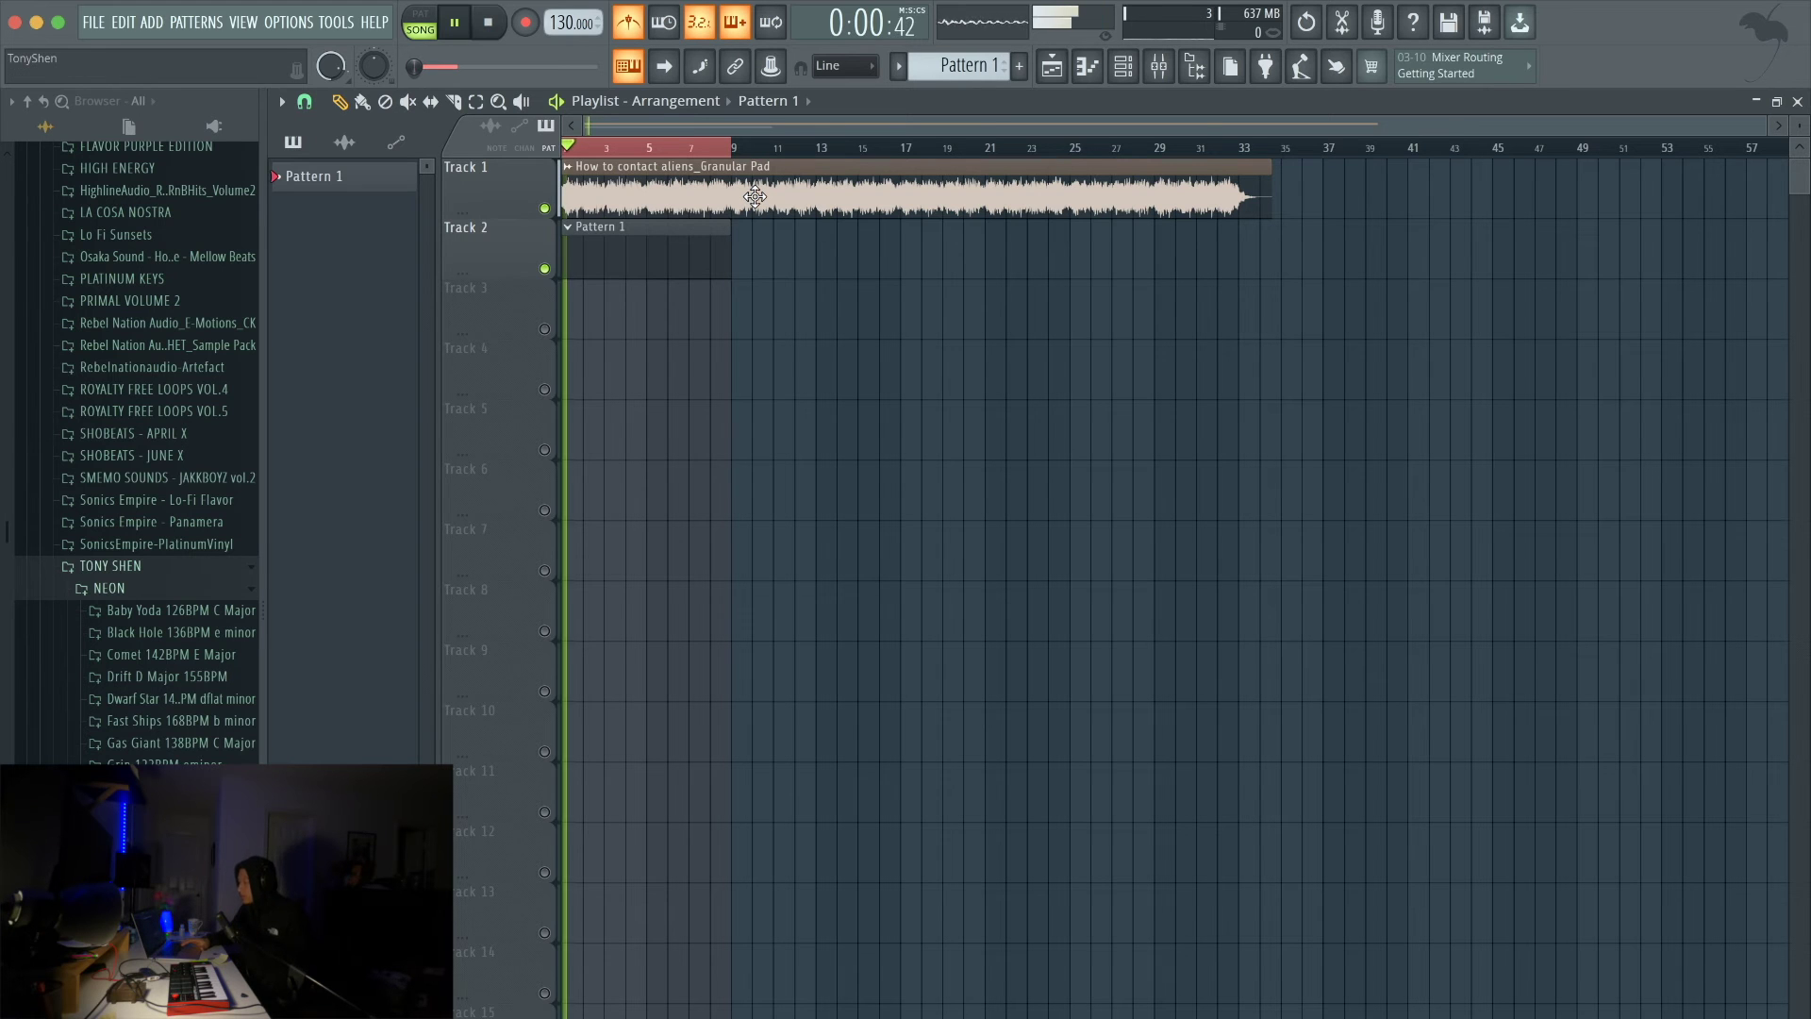
pyautogui.scroll(2, 587, 371)
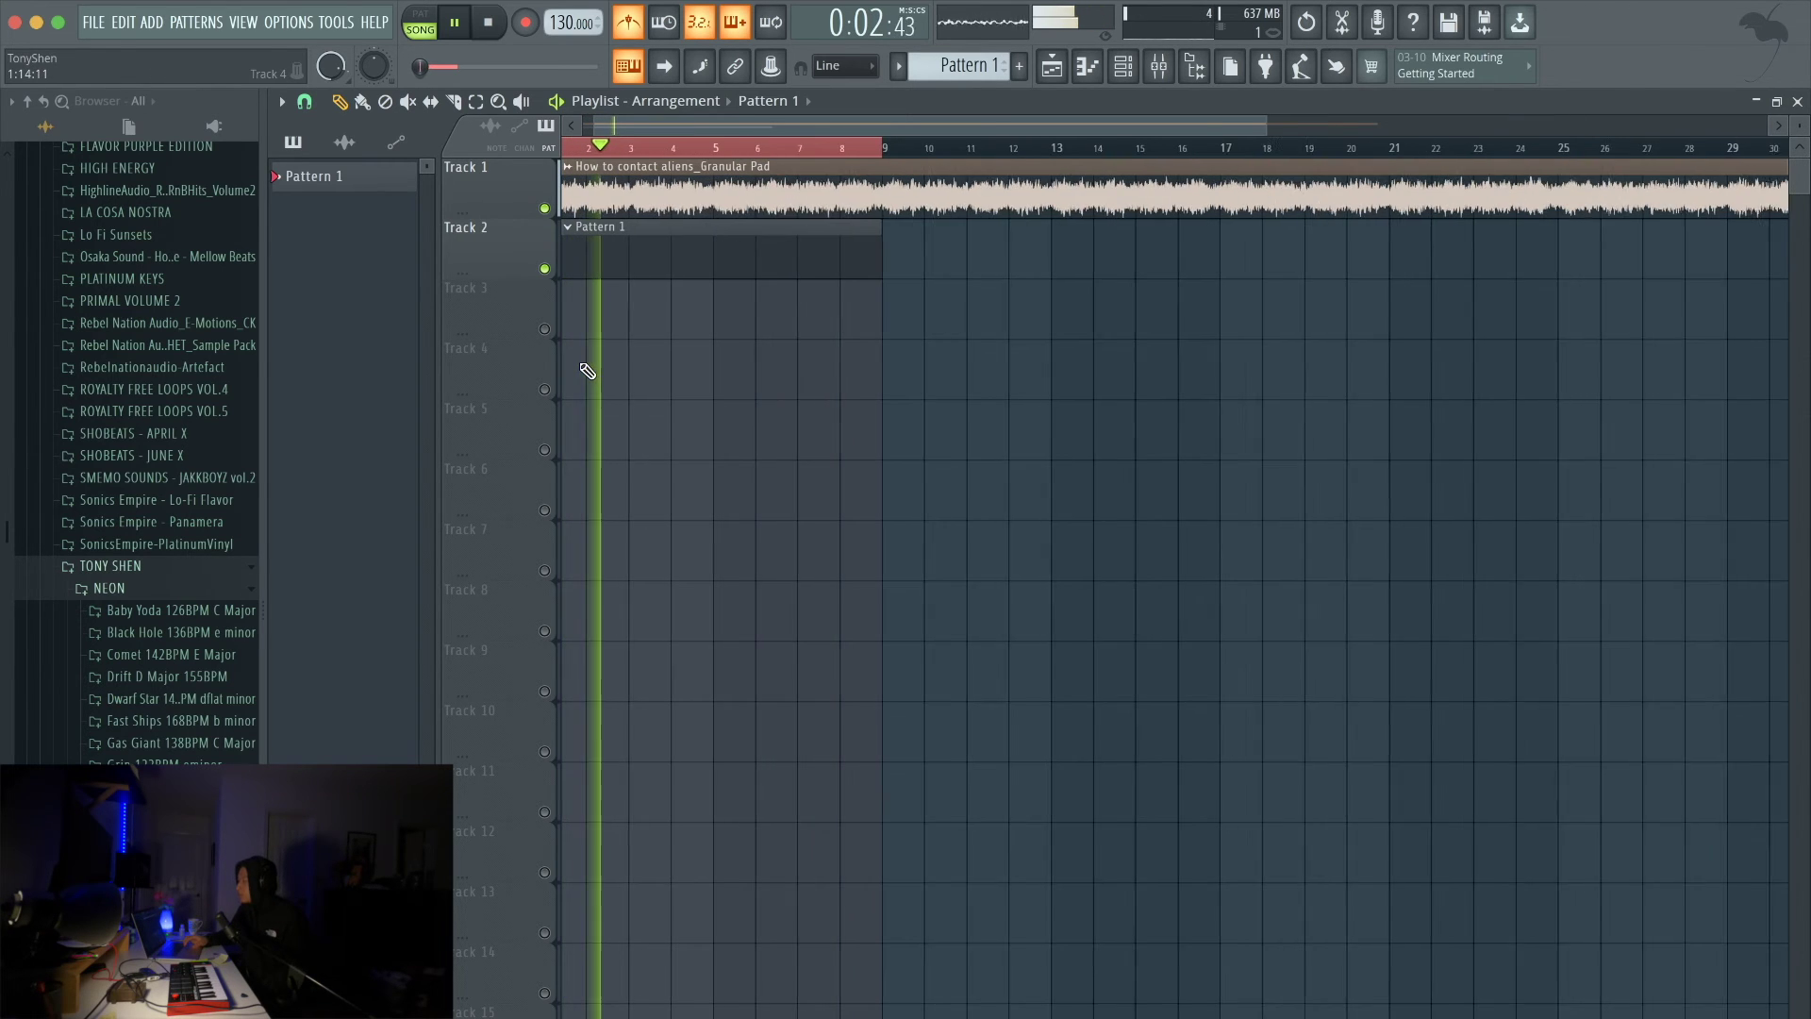
pyautogui.press('space')
pyautogui.press('F7')
pyautogui.moveTo(345, 350); pyautogui.dragTo(376, 202)
pyautogui.rightClick(396, 207)
pyautogui.scroll(2, 403, 220)
pyautogui.press('space')
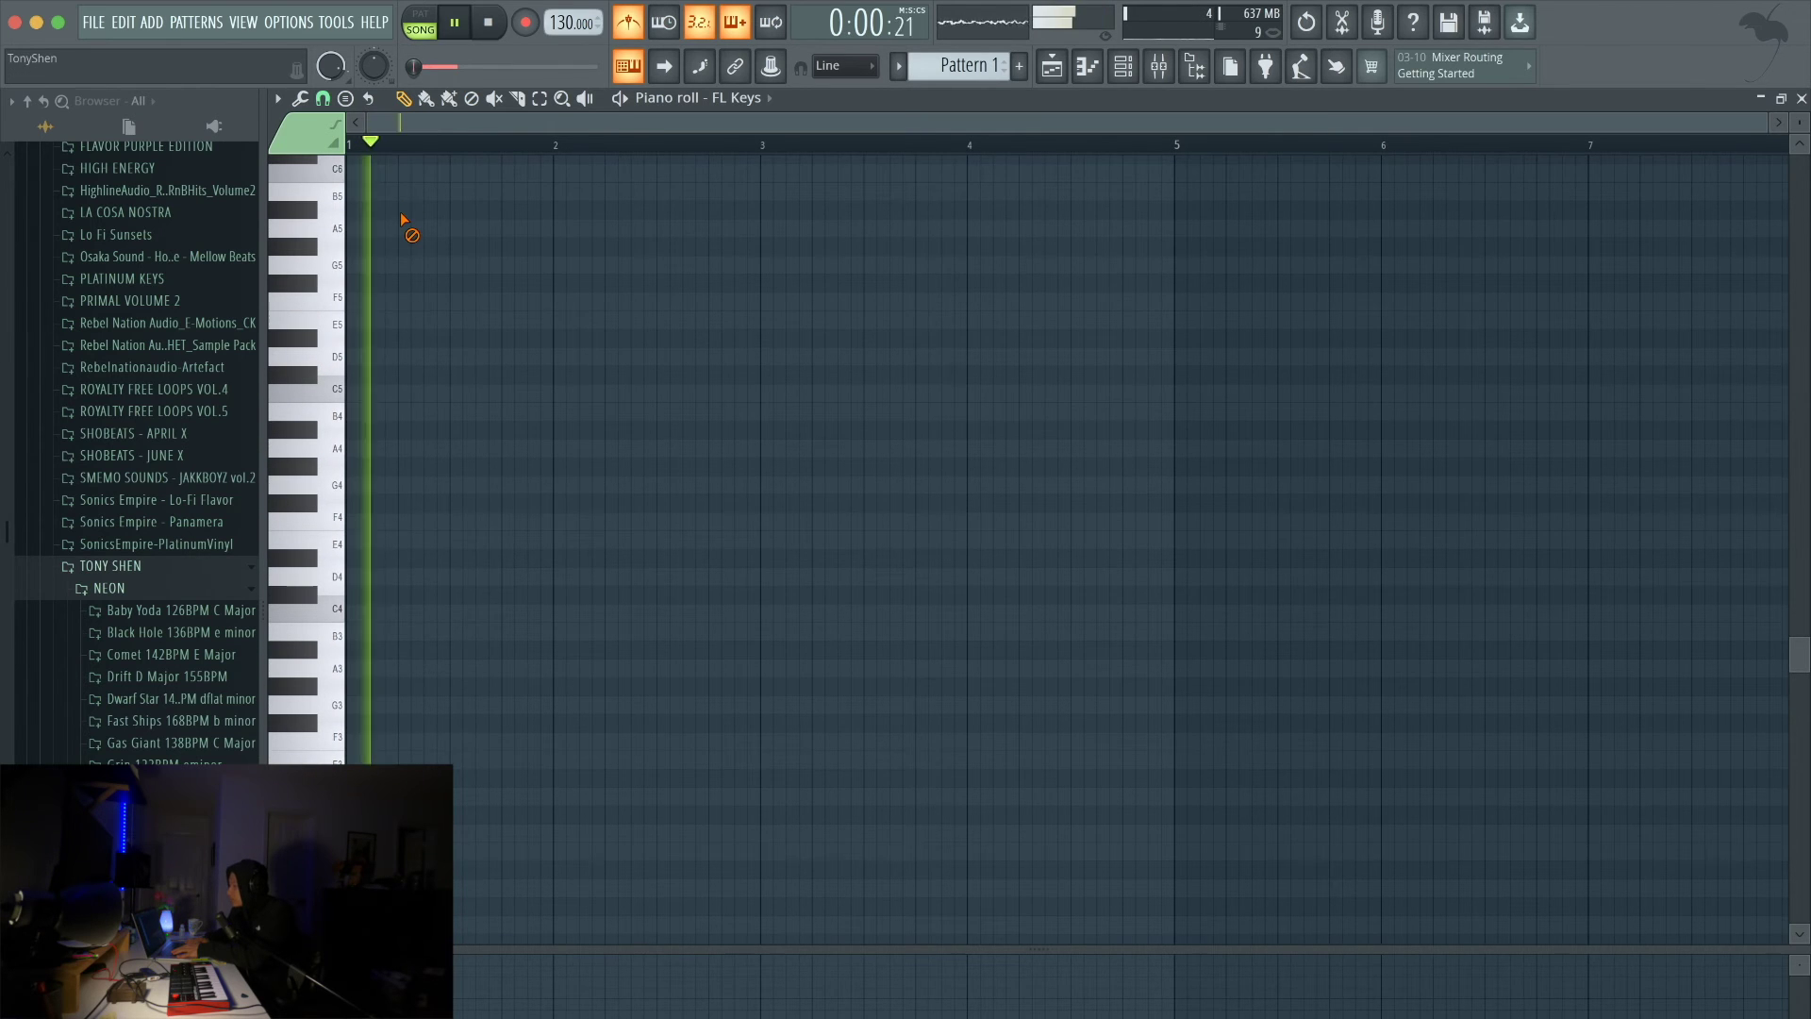
pyautogui.press('space')
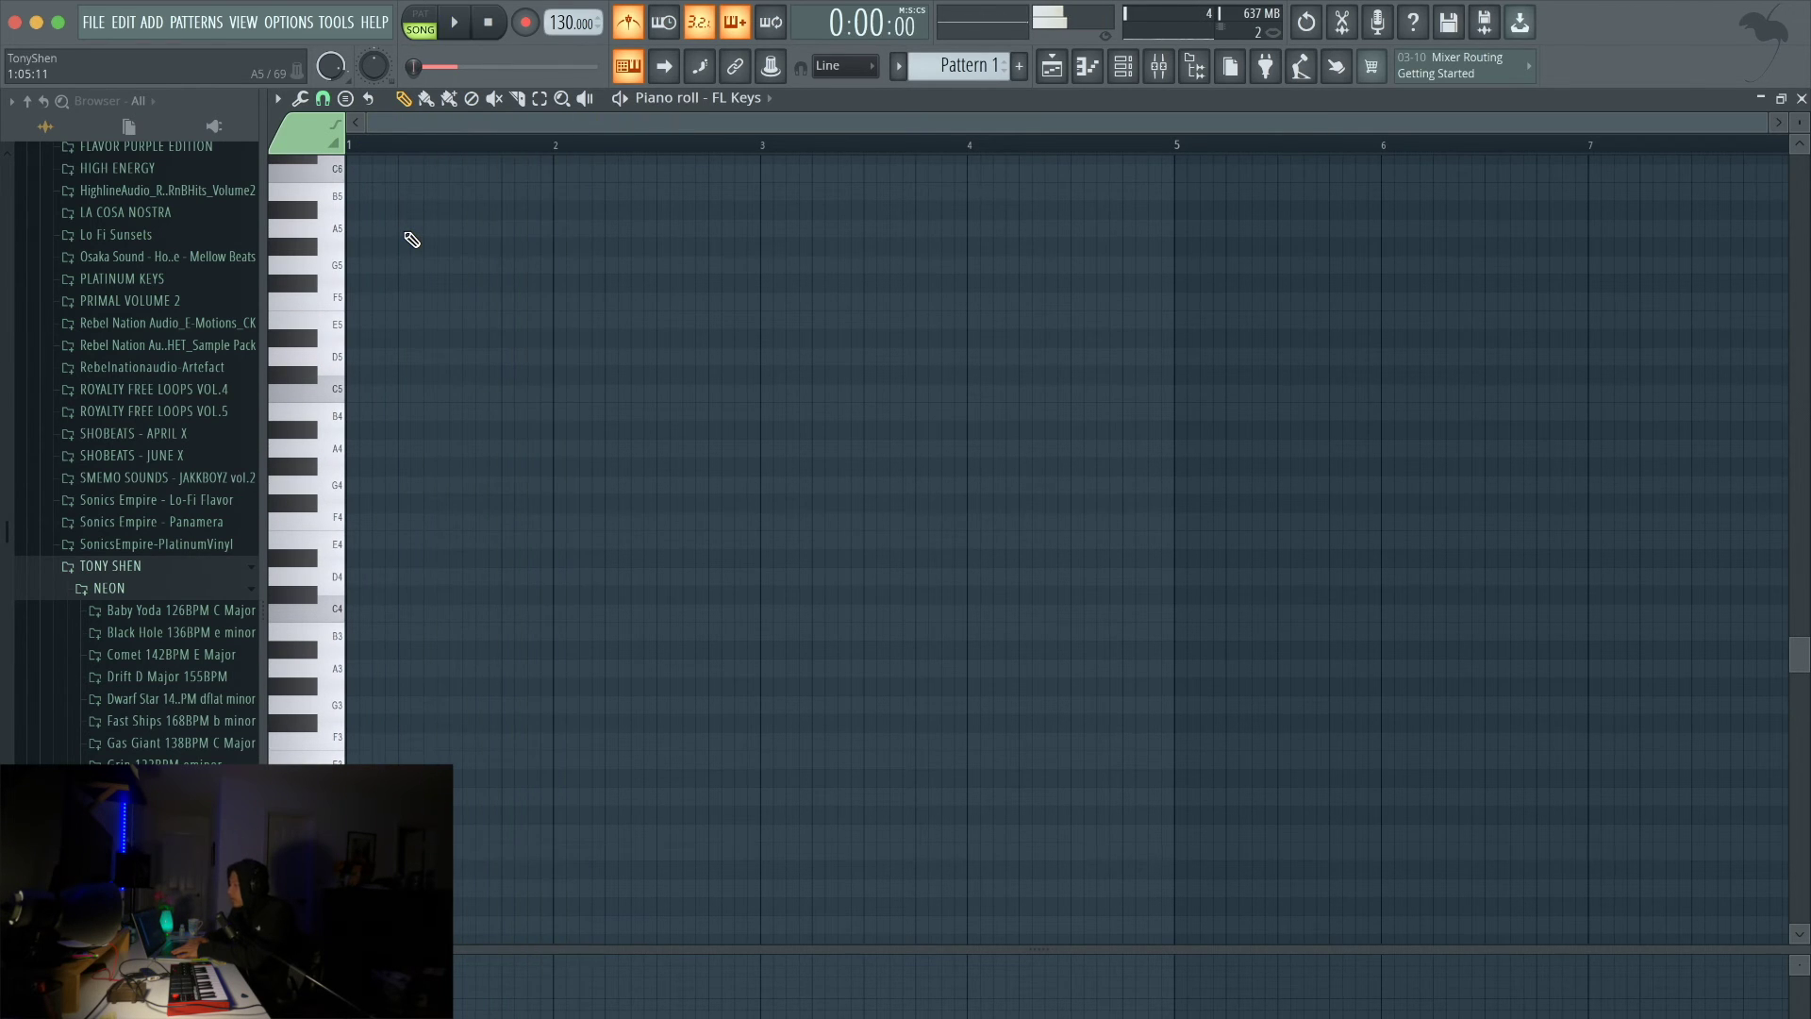
# Step: Place E5 on beat 1 and G4 on beat 3 of bar 1, playing each back against the pad
pyautogui.moveTo(376, 299); pyautogui.dragTo(372, 321)
pyautogui.press('space')
pyautogui.press('space')
pyautogui.moveTo(444, 425)
pyautogui.mouseDown()
pyautogui.moveTo(422, 454)
pyautogui.moveTo(439, 485)
pyautogui.mouseUp()
pyautogui.press('space')
pyautogui.press('space')
# Step: Continue the melody from beat 4 of bar 1 with C5, B4, C5, B4, G4 and A4, one note per beat, and play it
pyautogui.moveTo(509, 429); pyautogui.dragTo(514, 393)
pyautogui.click(553, 412)
pyautogui.click(615, 393)
pyautogui.click(665, 411)
pyautogui.click(717, 485)
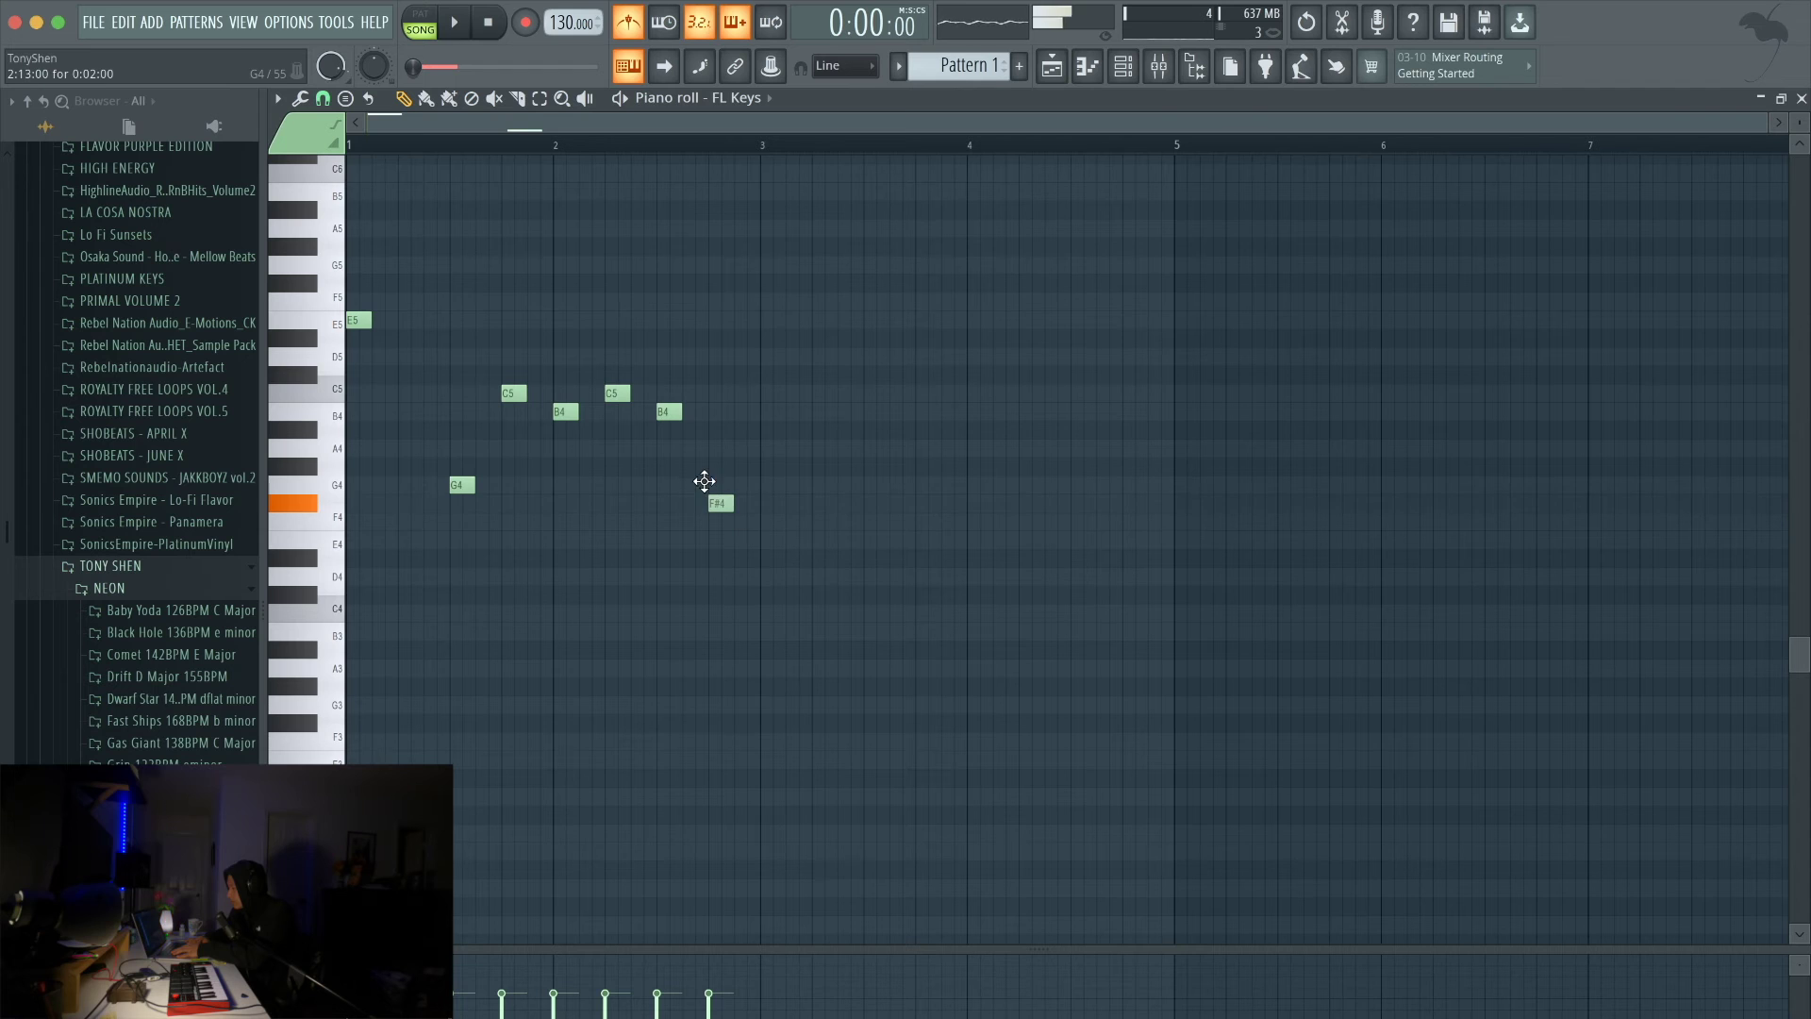
pyautogui.click(762, 447)
pyautogui.press('space')
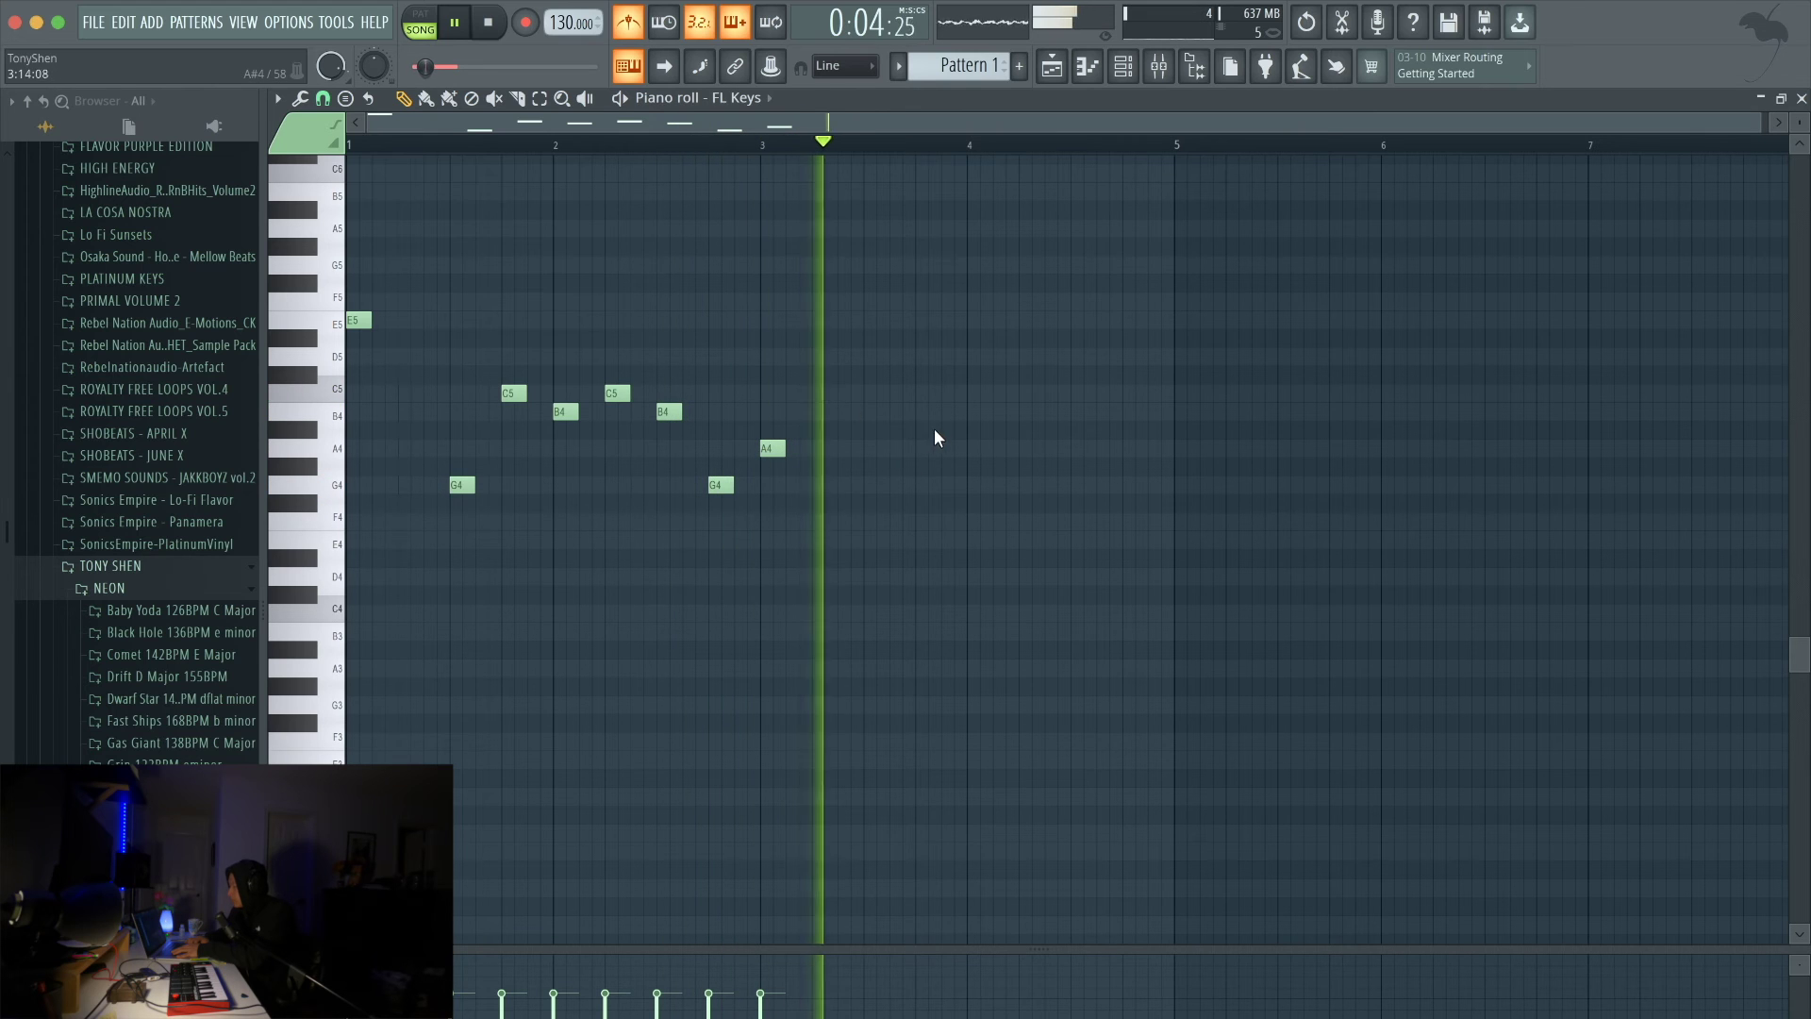
pyautogui.press('space')
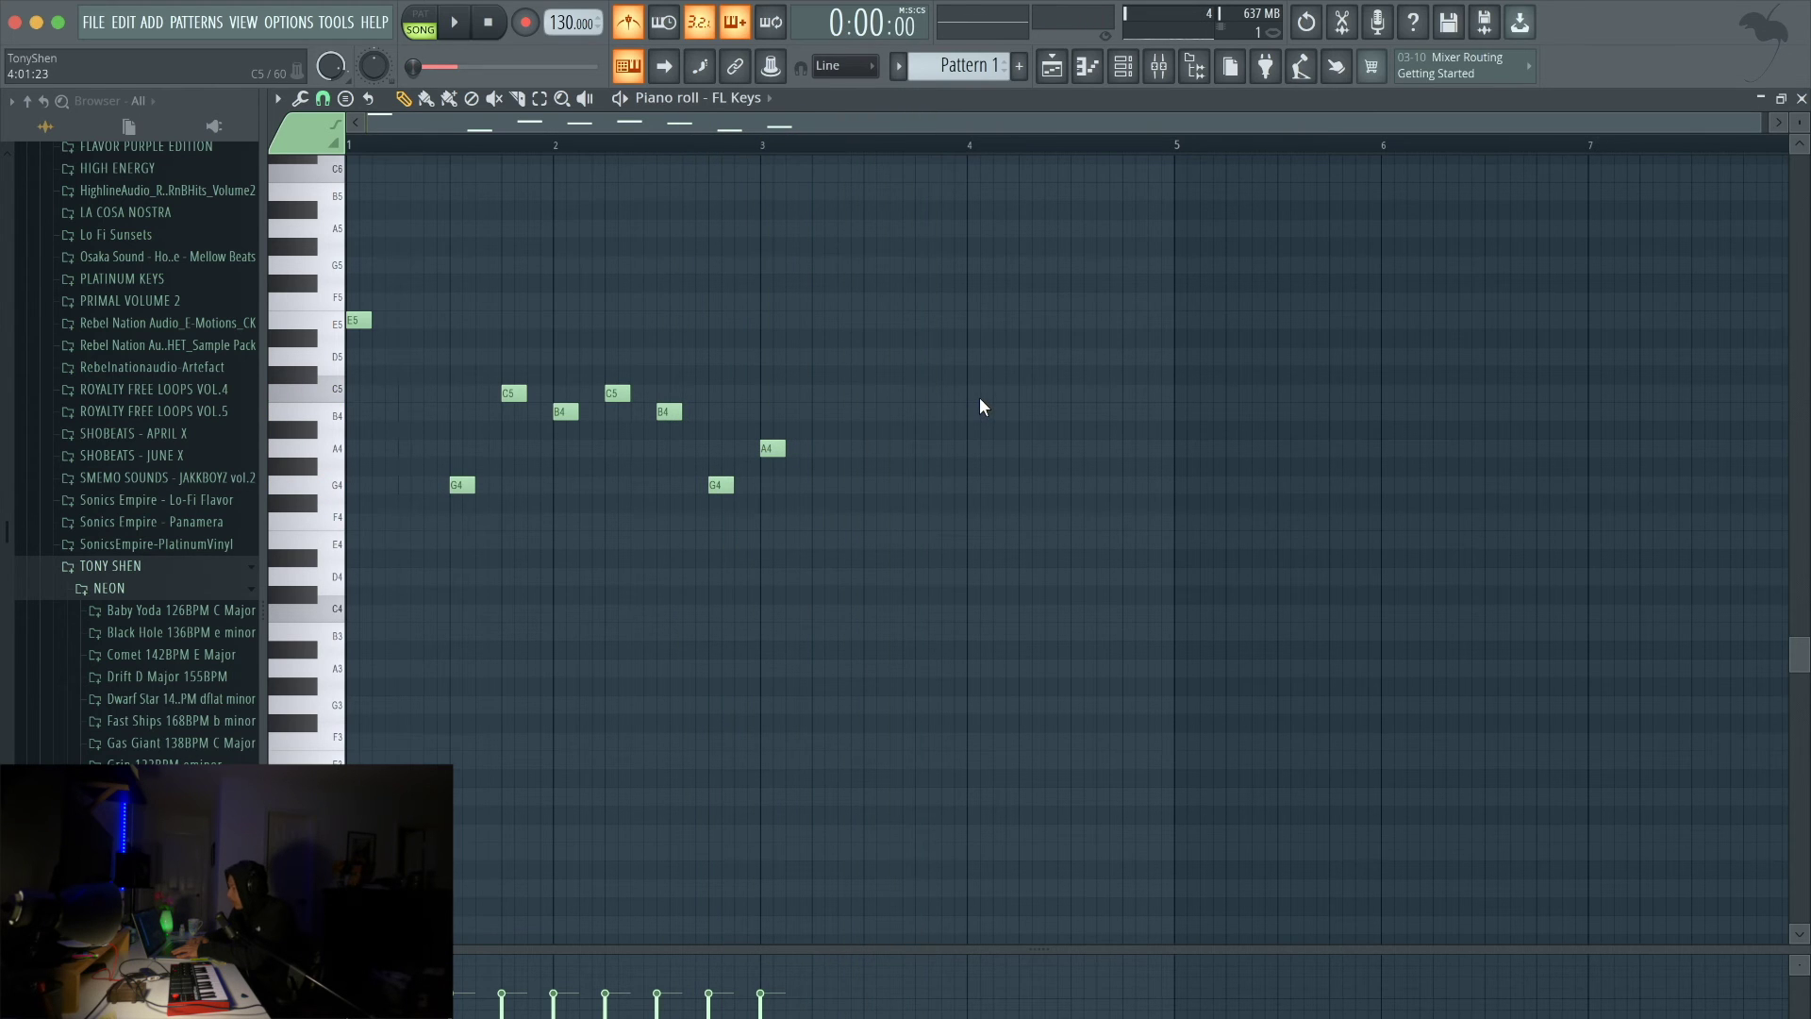
# Step: Add C5, B4, G4 and A4 on the four beats of bar 4 and play the melody
pyautogui.click(973, 393)
pyautogui.click(1020, 410)
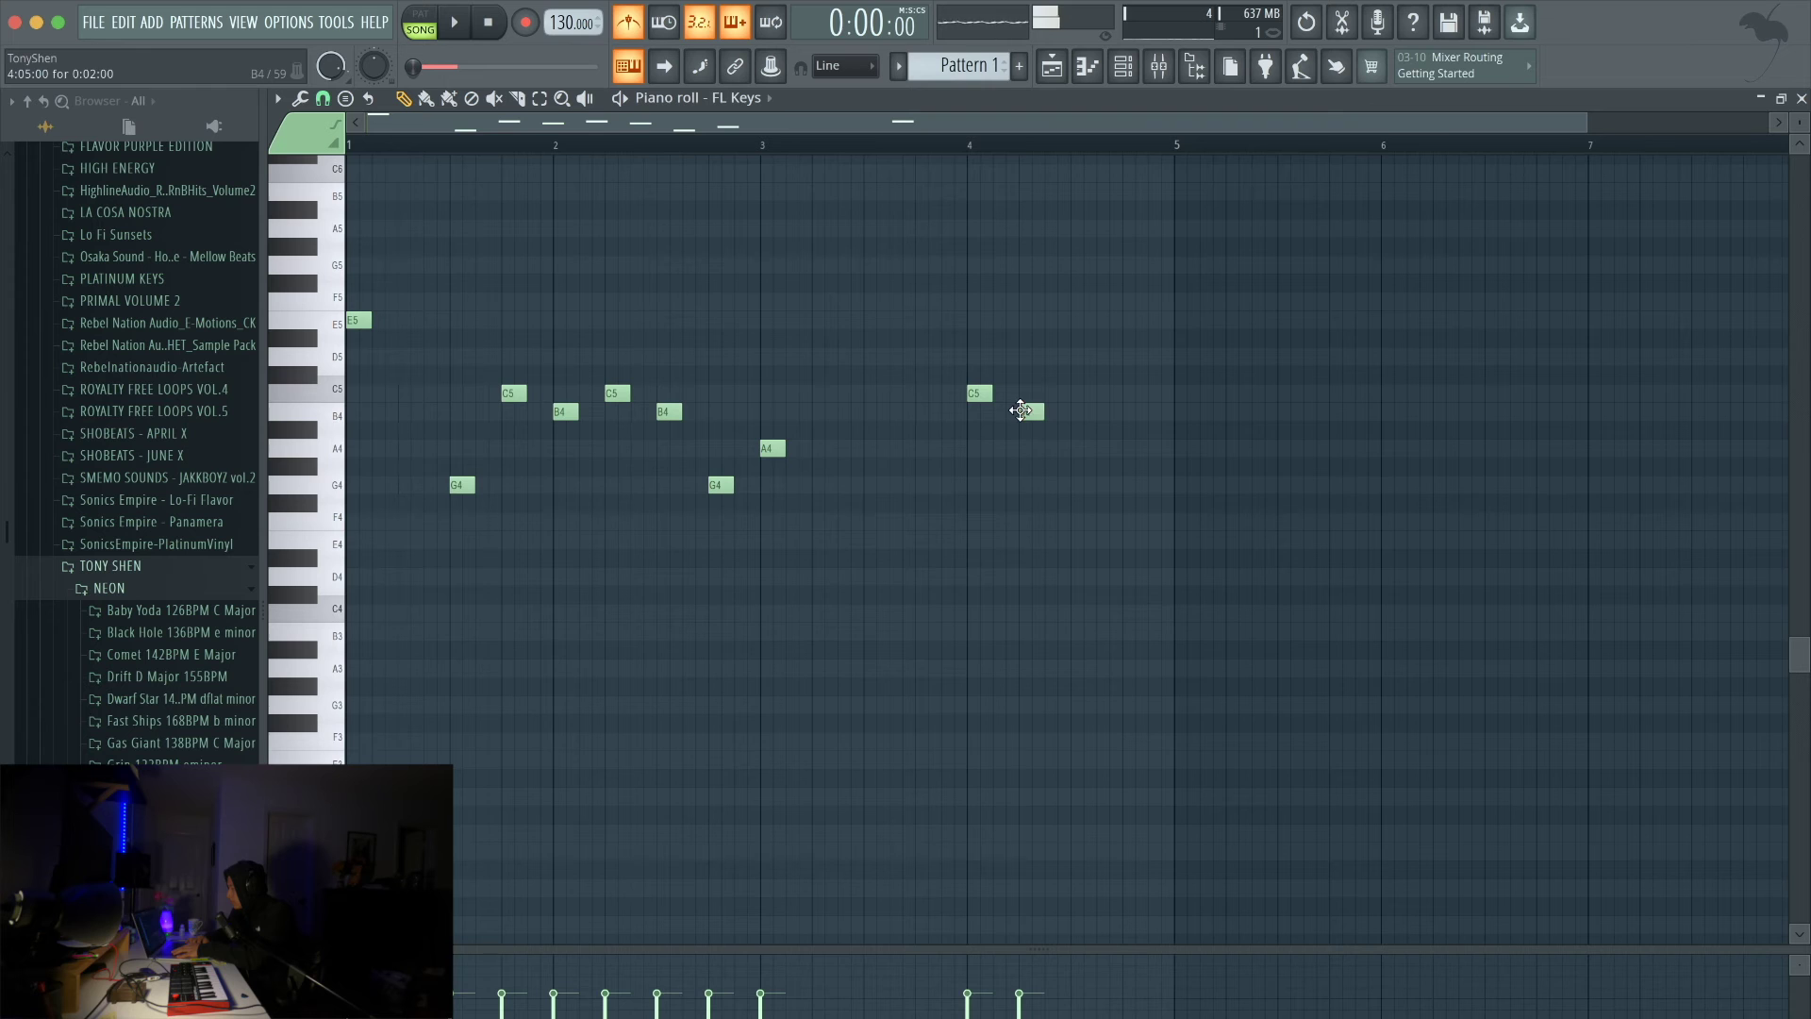
pyautogui.click(1075, 486)
pyautogui.click(1124, 440)
pyautogui.press('space')
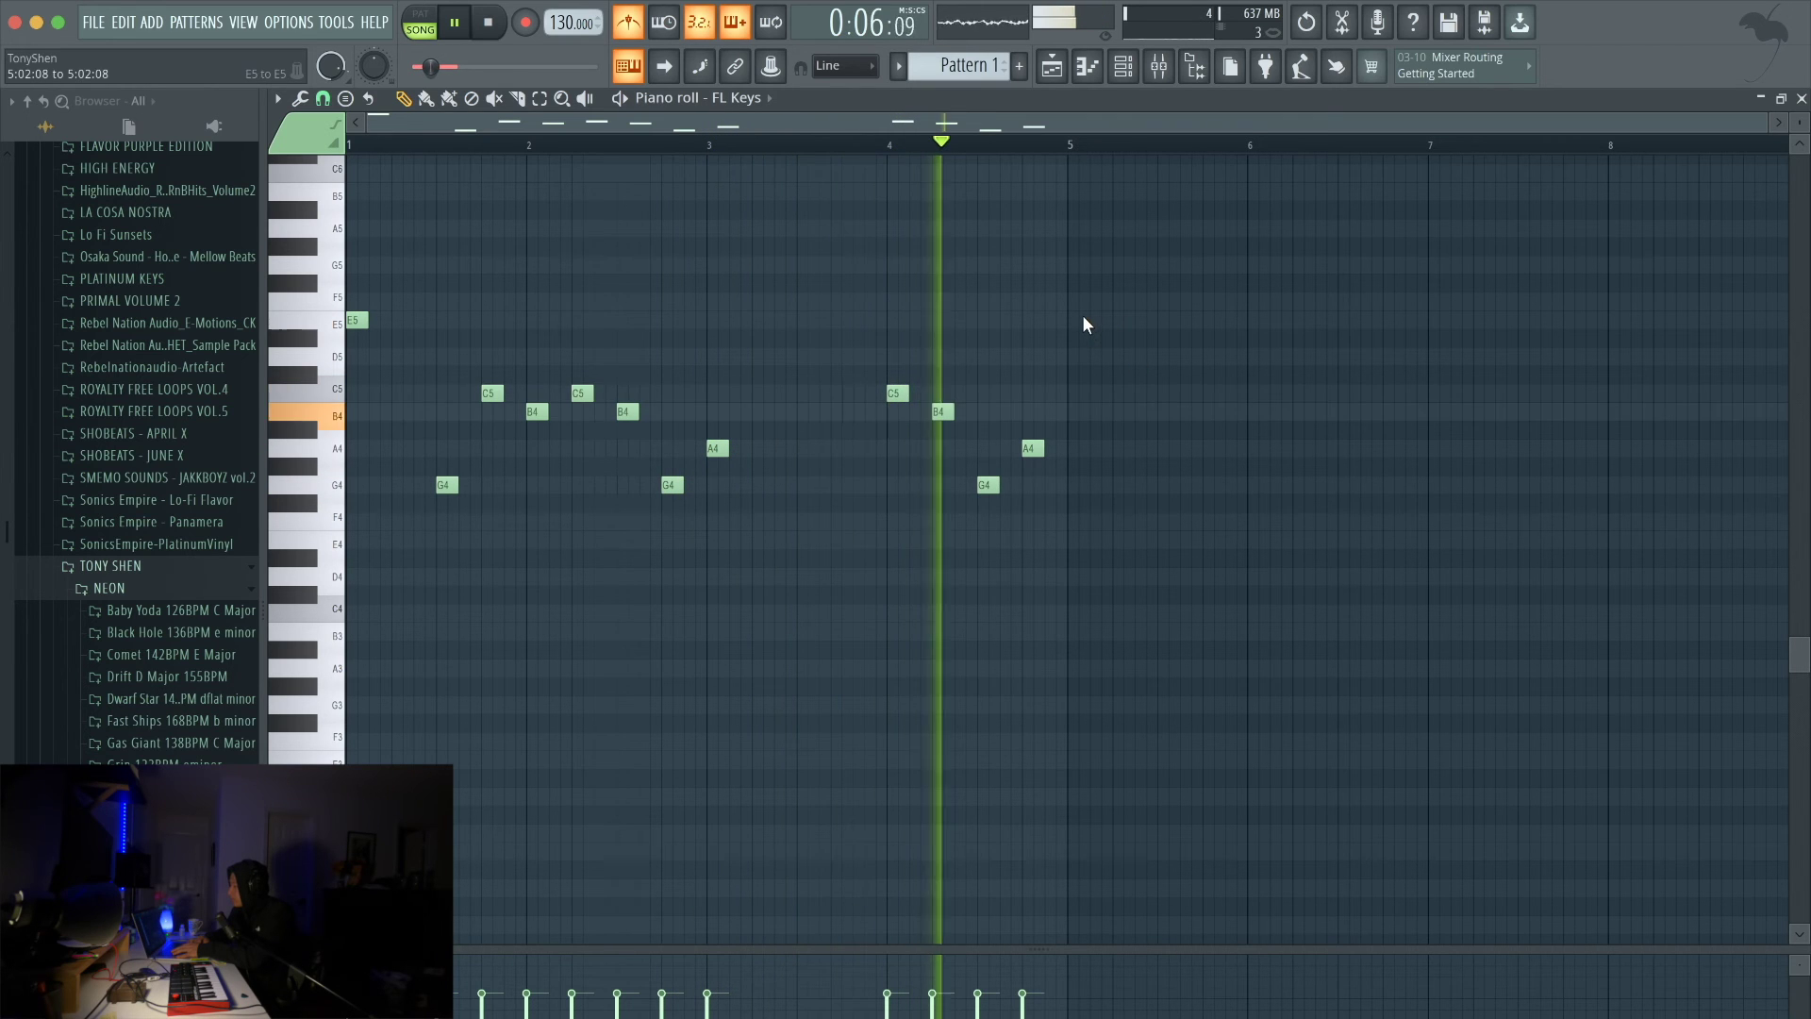
pyautogui.press('space')
# Step: Duplicate all the melody notes of bars 1 to 4 to start at bar 5 and play the result
pyautogui.moveTo(1111, 549); pyautogui.dragTo(348, 242)
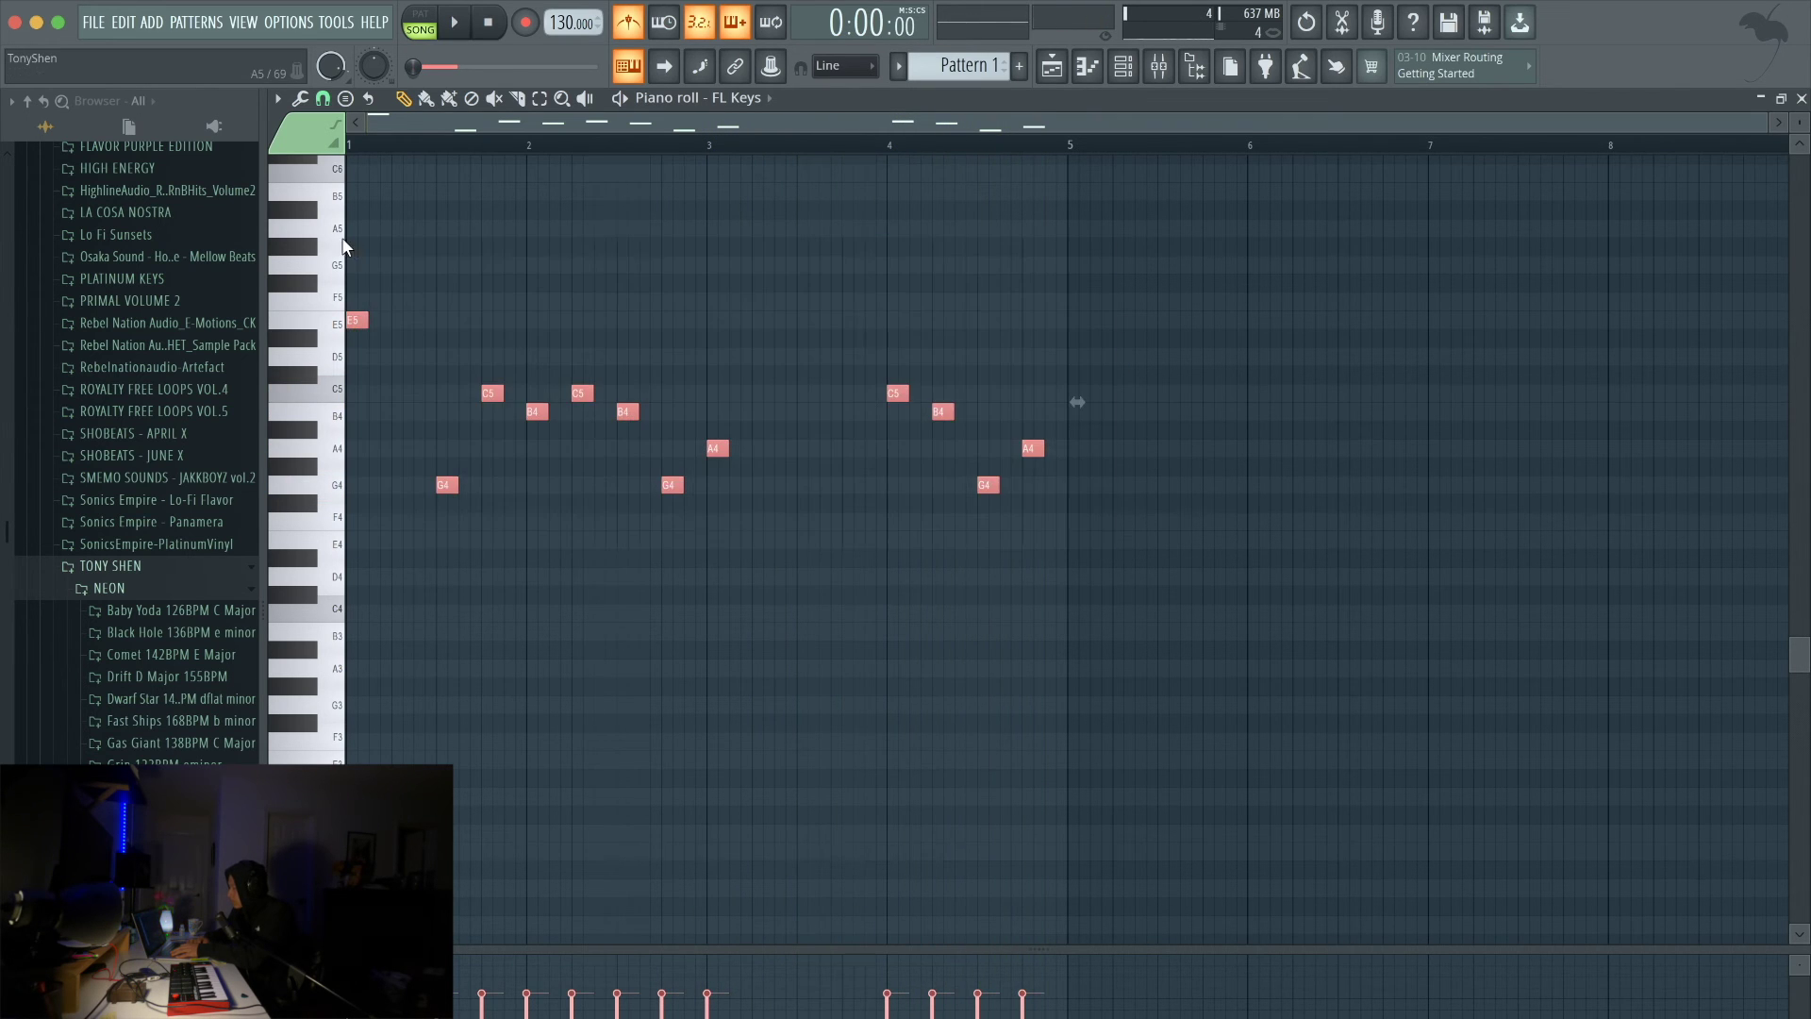
pyautogui.hotkey('ctrl', 'b')
pyautogui.moveTo(1086, 378); pyautogui.dragTo(1074, 376)
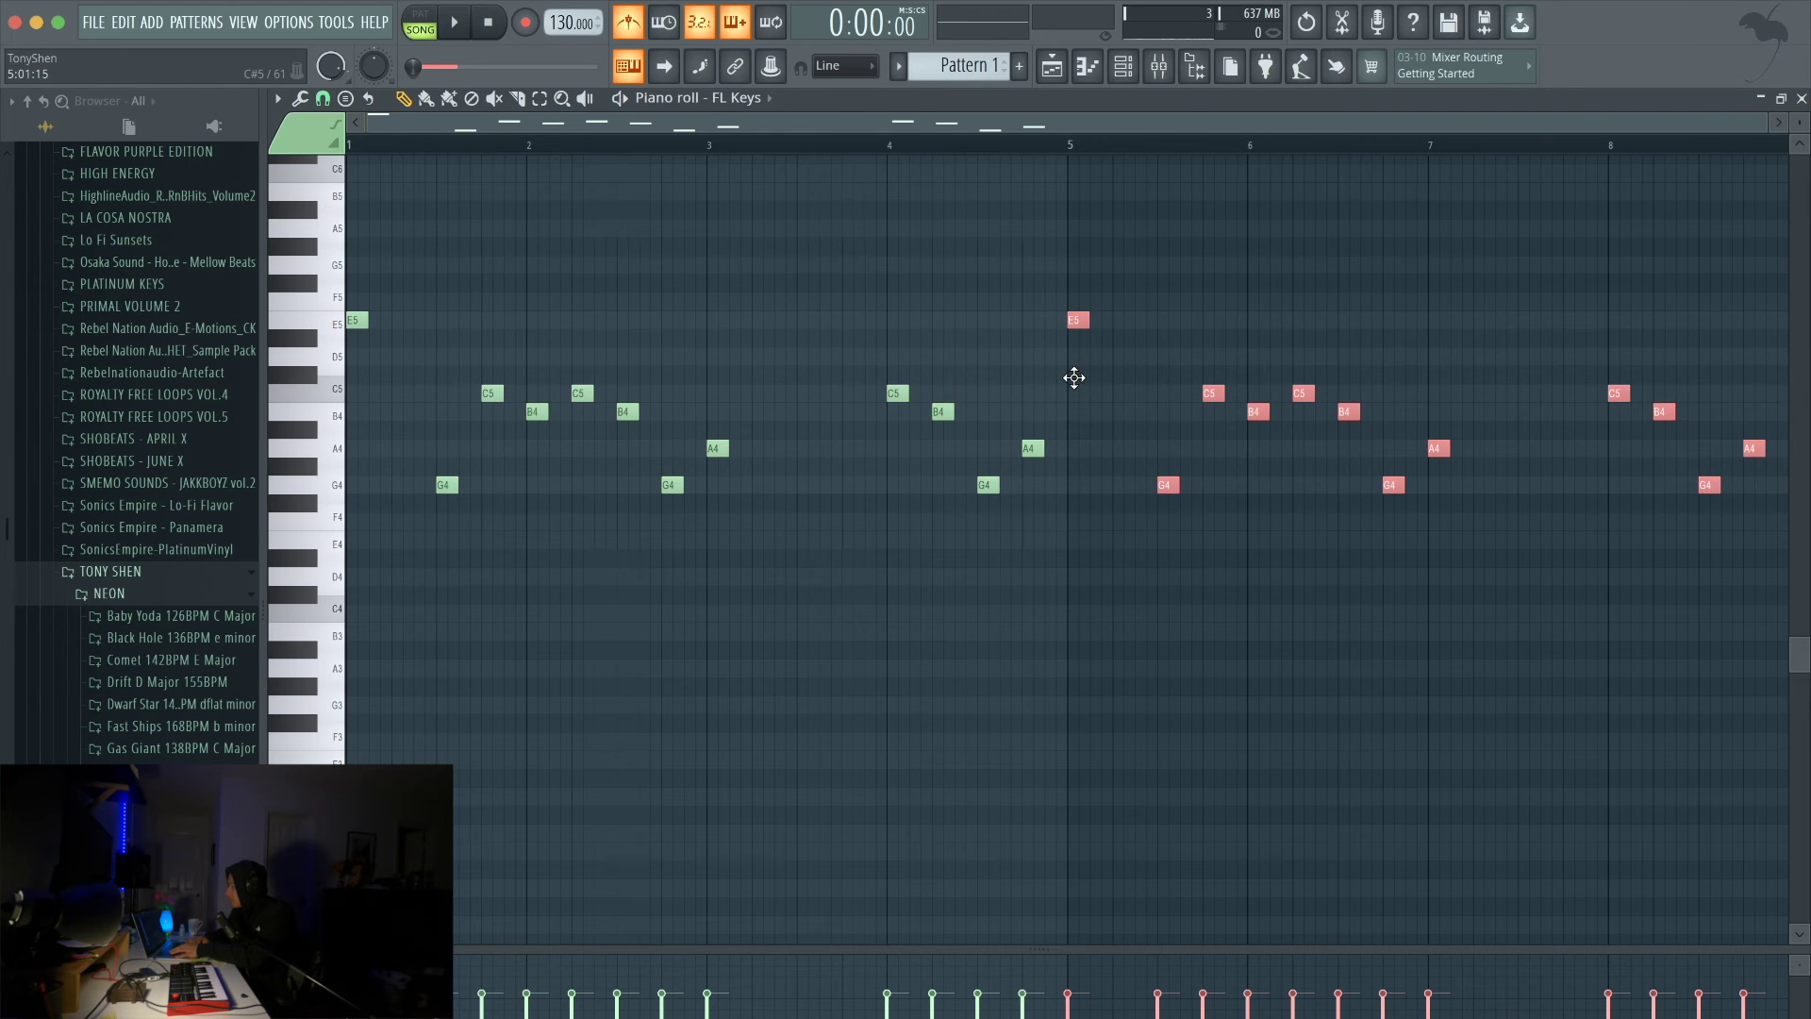
pyautogui.click(1073, 375)
pyautogui.press('space')
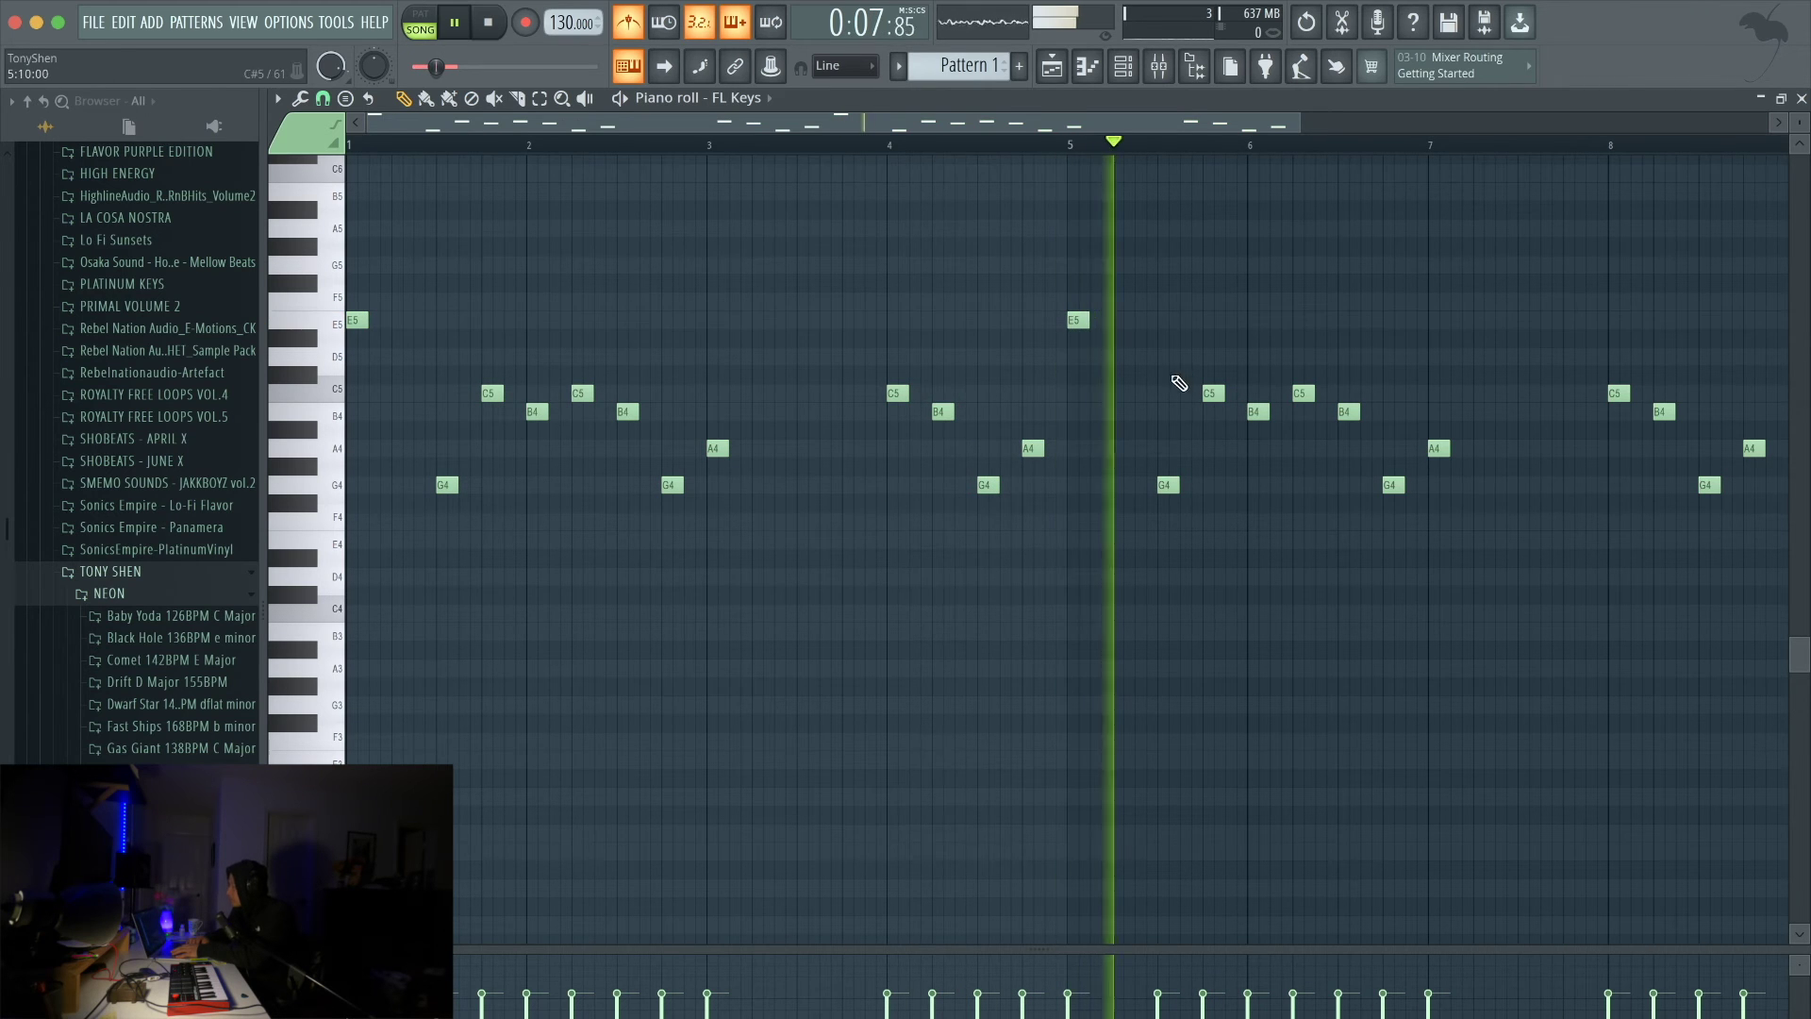
# Step: Vary the duplicated melody by moving the notes on beats 1 and 2 of bar 6 to G5 and E5, checking by playback
pyautogui.scroll(3, 1326, 393)
pyautogui.press('space')
pyautogui.moveTo(1213, 412); pyautogui.dragTo(1212, 266)
pyautogui.press('space')
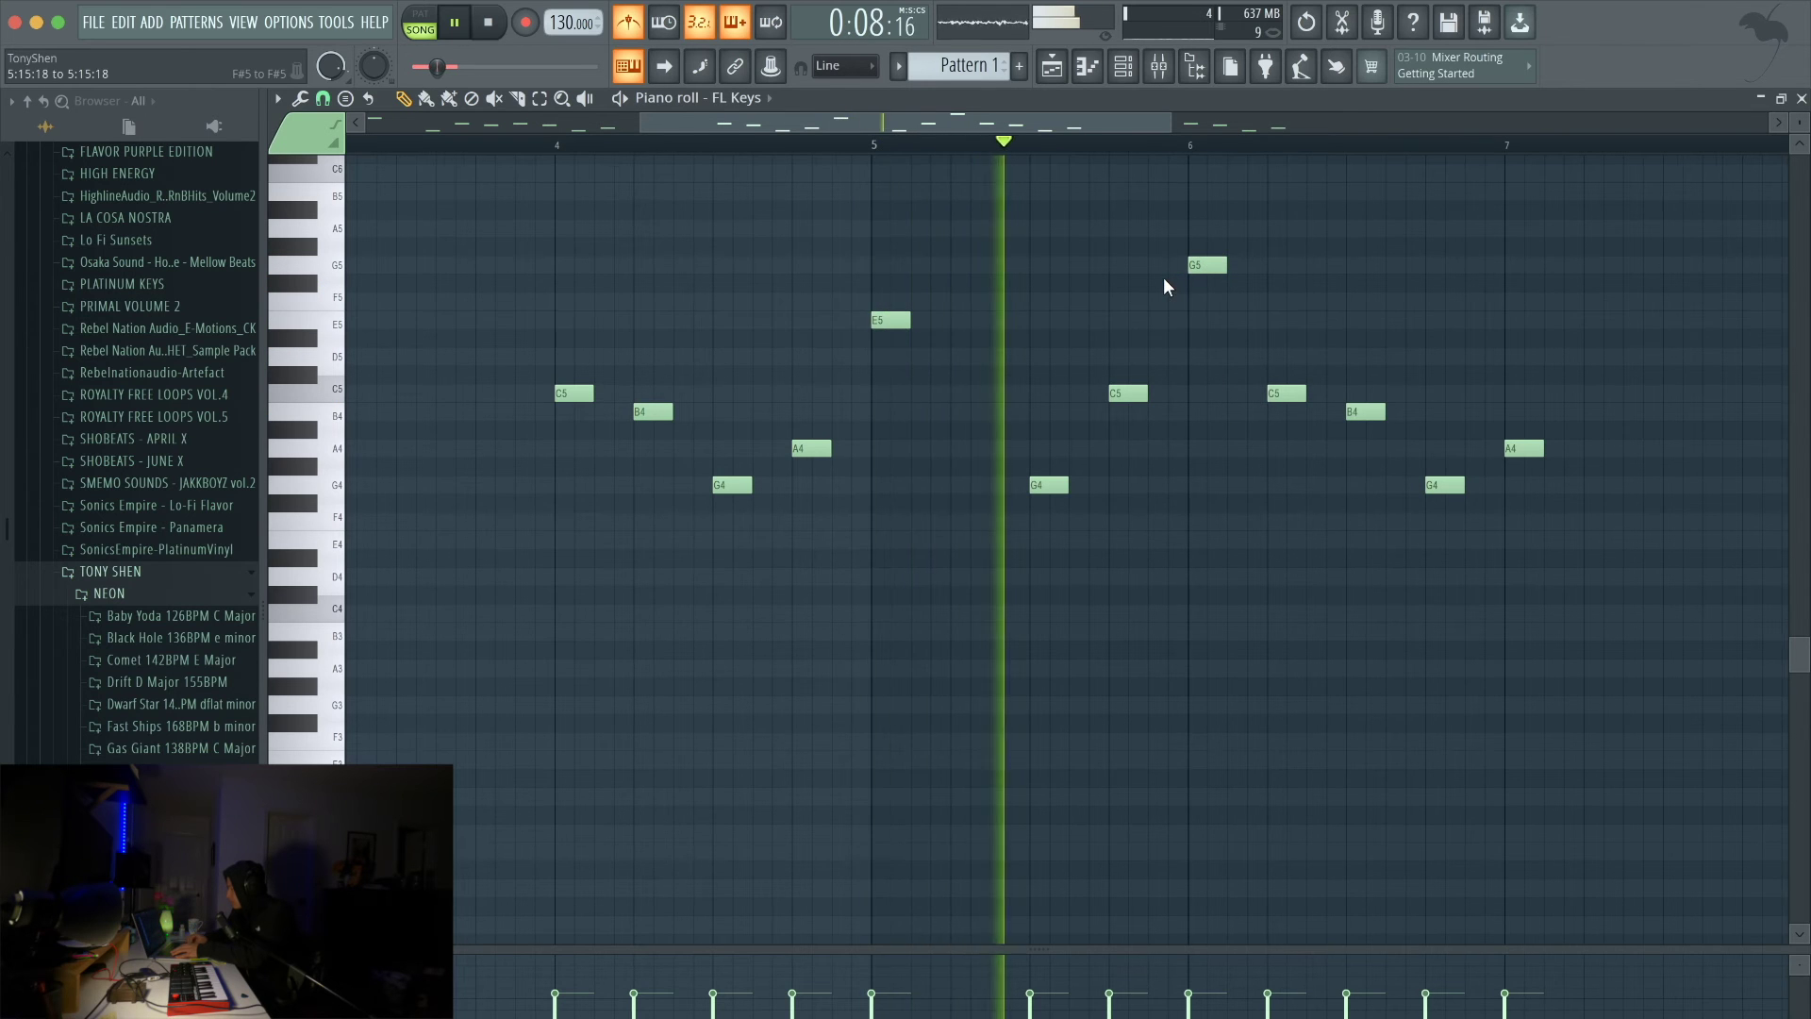
pyautogui.scroll(-3, 1163, 277)
pyautogui.scroll(2, 1307, 315)
pyautogui.press('space')
pyautogui.moveTo(1194, 389); pyautogui.dragTo(1196, 302)
pyautogui.press('space')
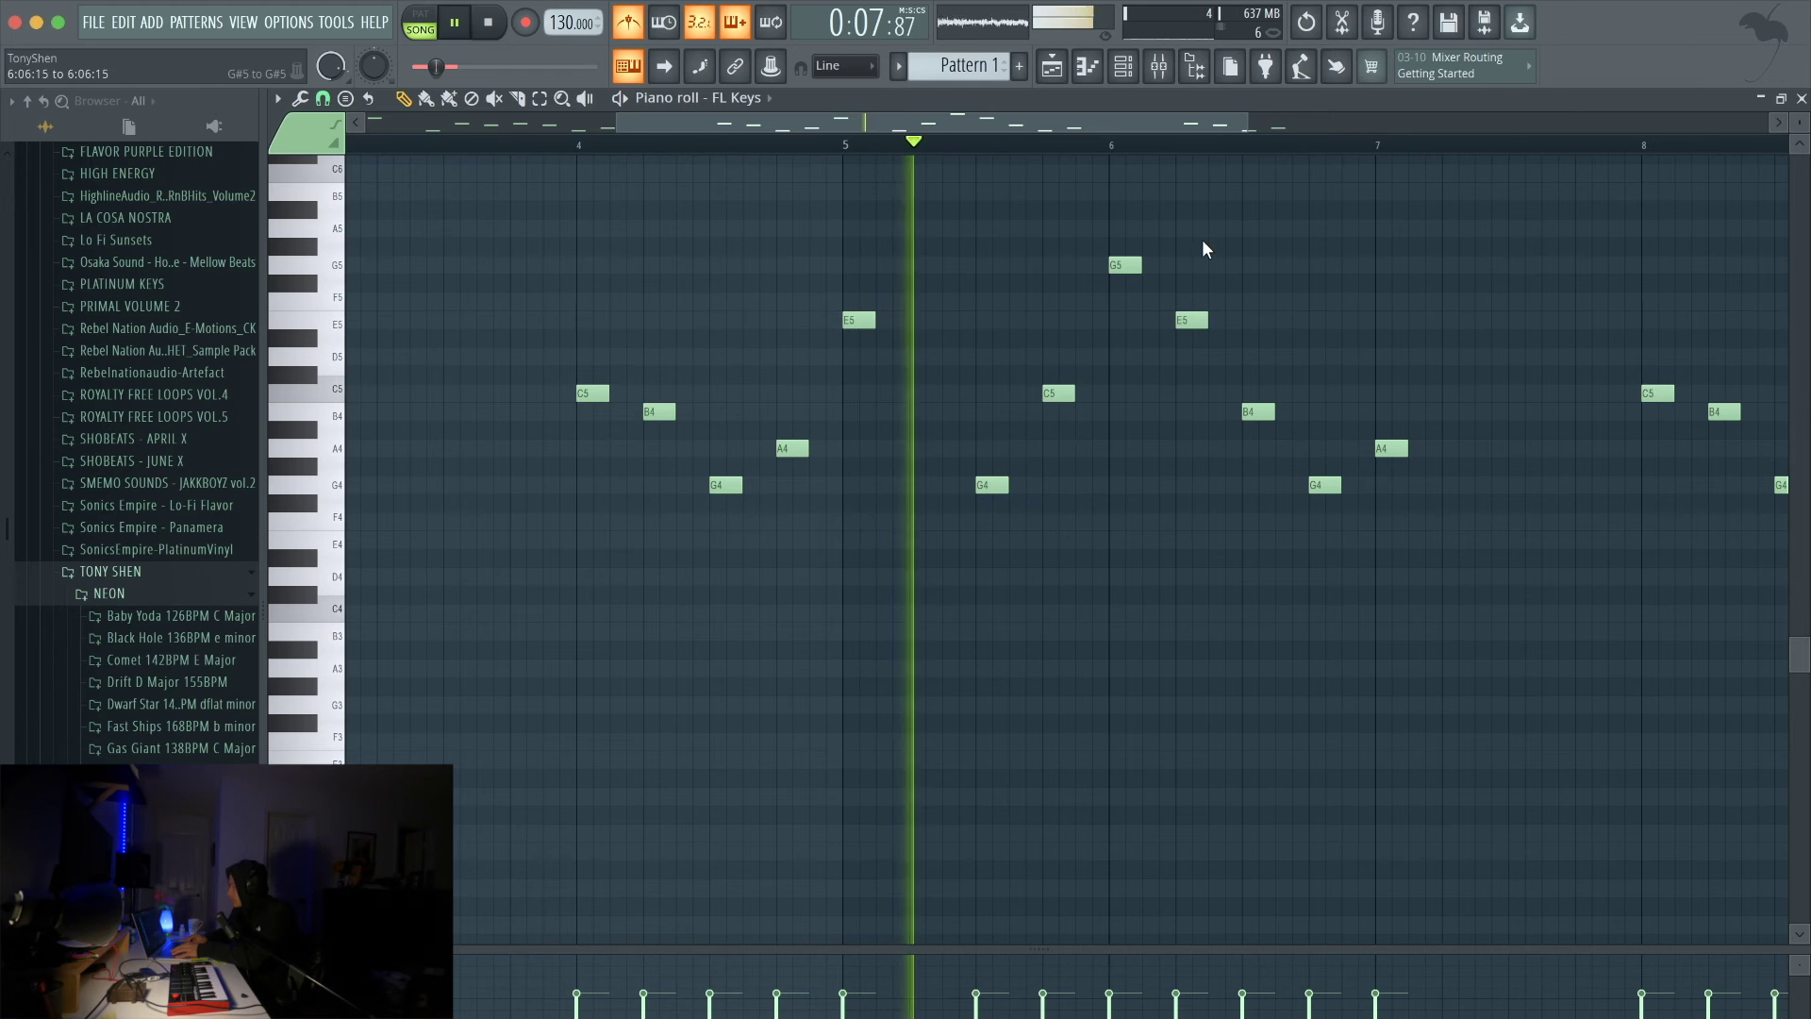
# Step: Move the note on beat 3 of bar 6 to D5, replace the G4 on beat 4 with E5, and play the variation
pyautogui.scroll(-3, 1202, 243)
pyautogui.scroll(4, 1201, 247)
pyautogui.press('space')
pyautogui.moveTo(1031, 407); pyautogui.dragTo(1032, 345)
pyautogui.click(1094, 319)
pyautogui.rightClick(1095, 484)
pyautogui.press('space')
pyautogui.scroll(-3, 1095, 485)
pyautogui.scroll(-1, 1090, 481)
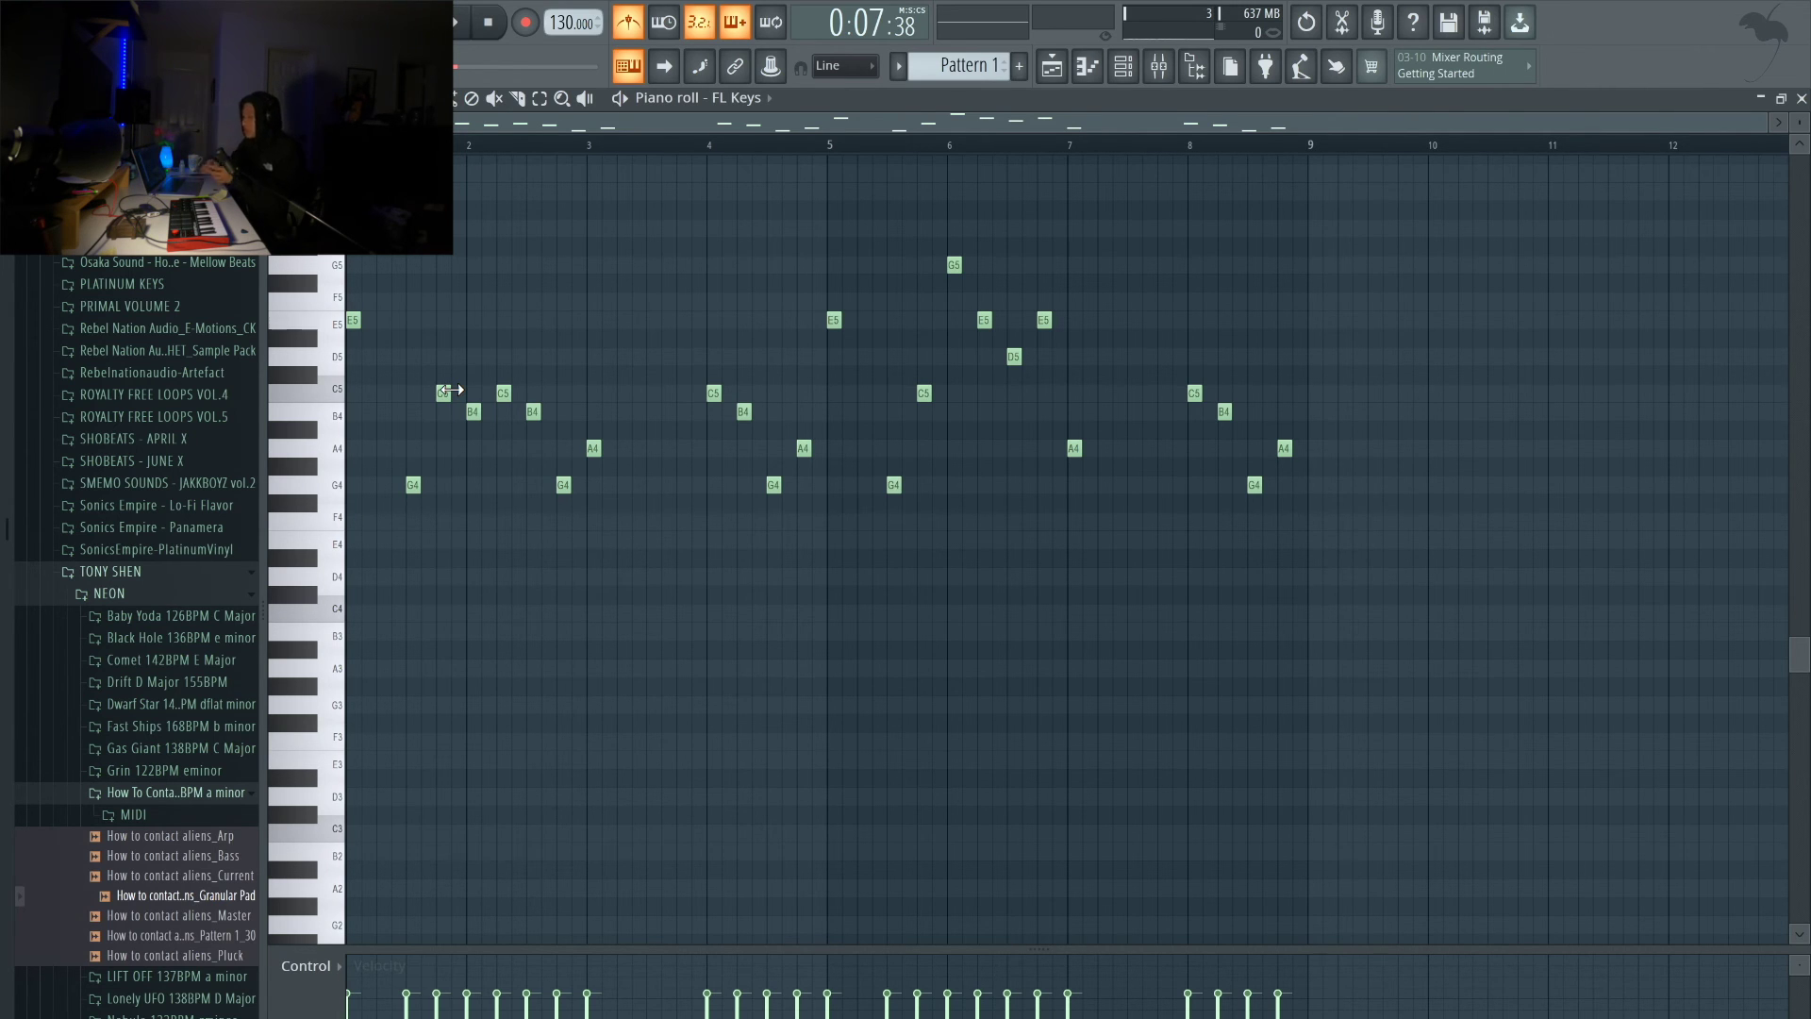
pyautogui.click(342, 326)
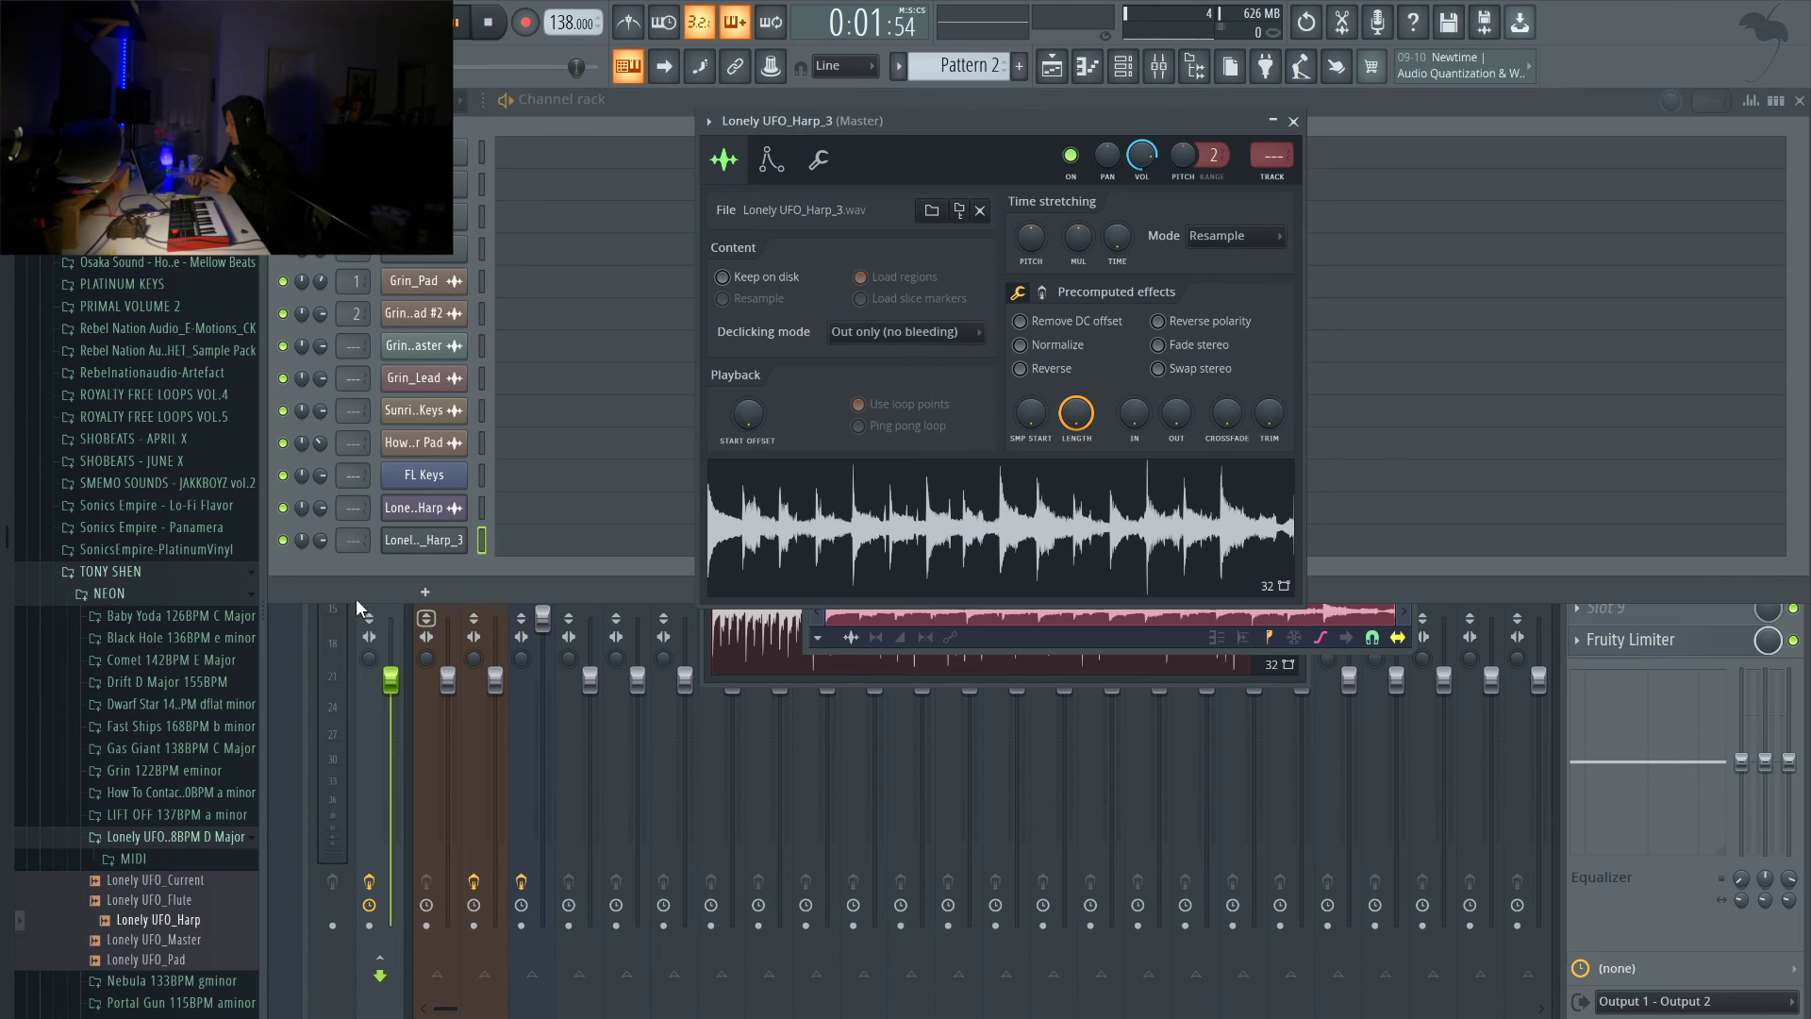
# Step: Add a Fruity Slicer channel and load the Lonely UFO_Harp_3 sample into it
pyautogui.click(425, 592)
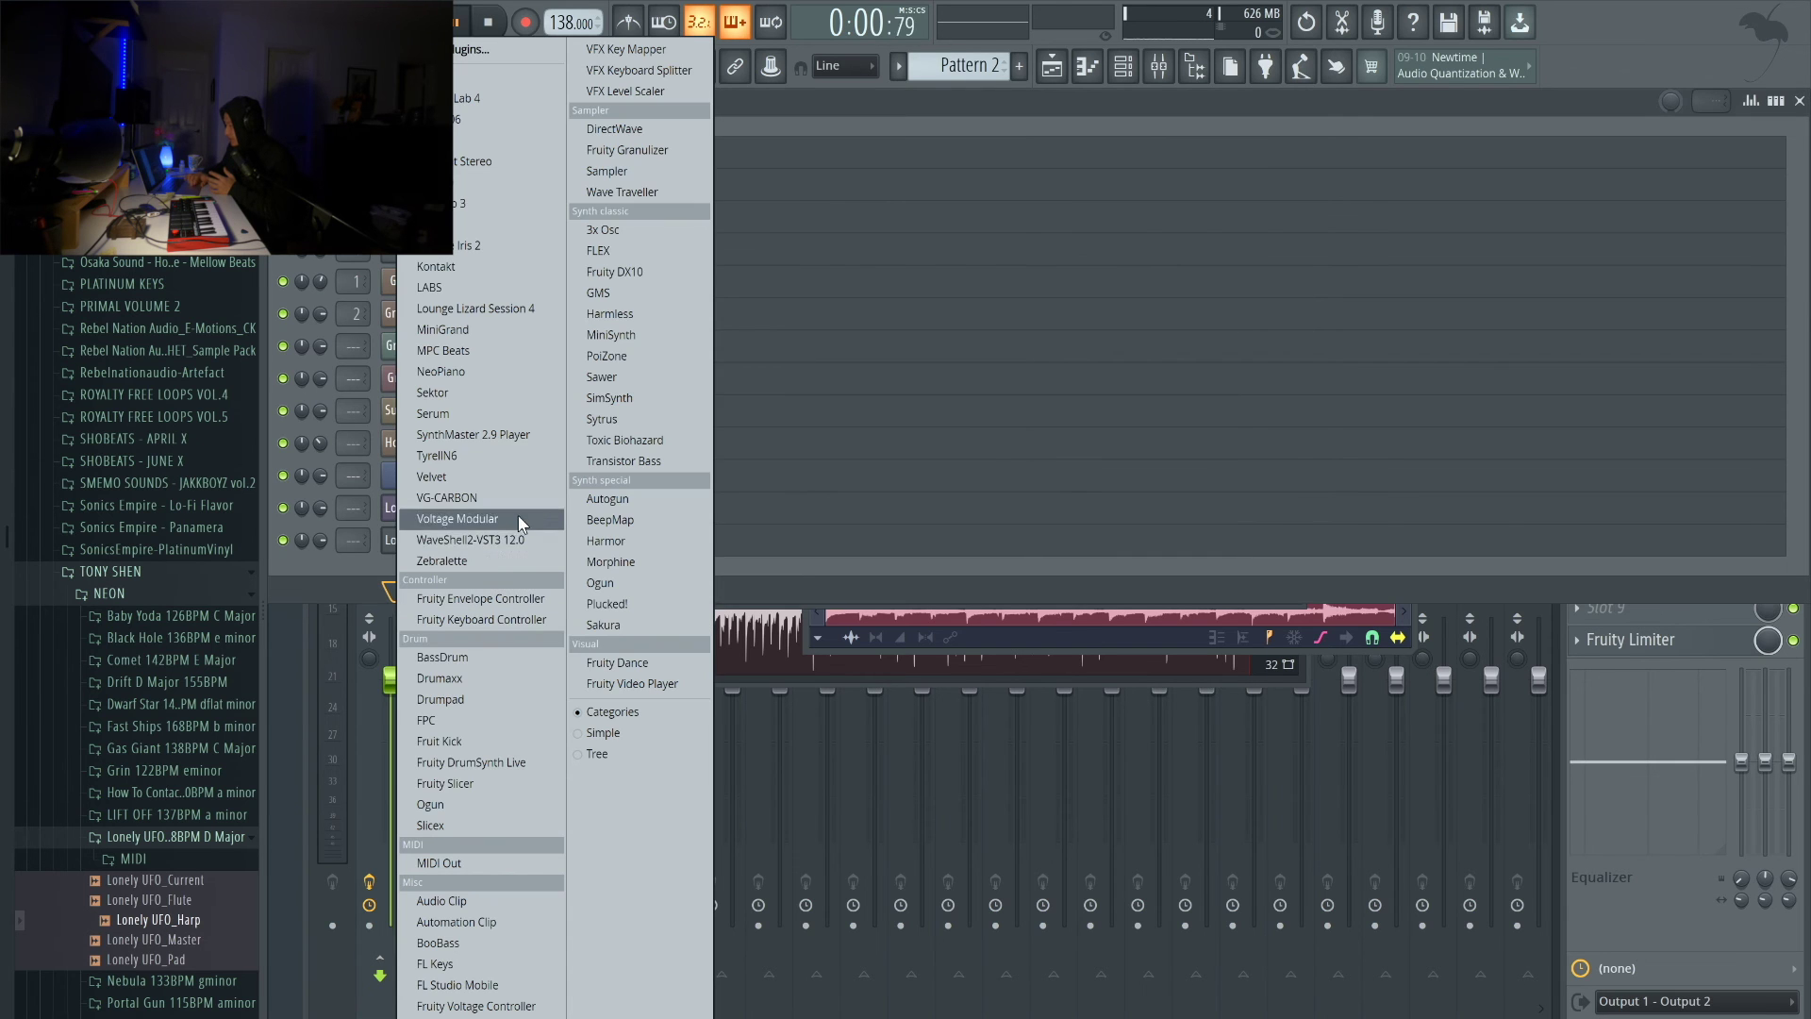
pyautogui.click(490, 782)
pyautogui.moveTo(953, 467); pyautogui.dragTo(400, 572)
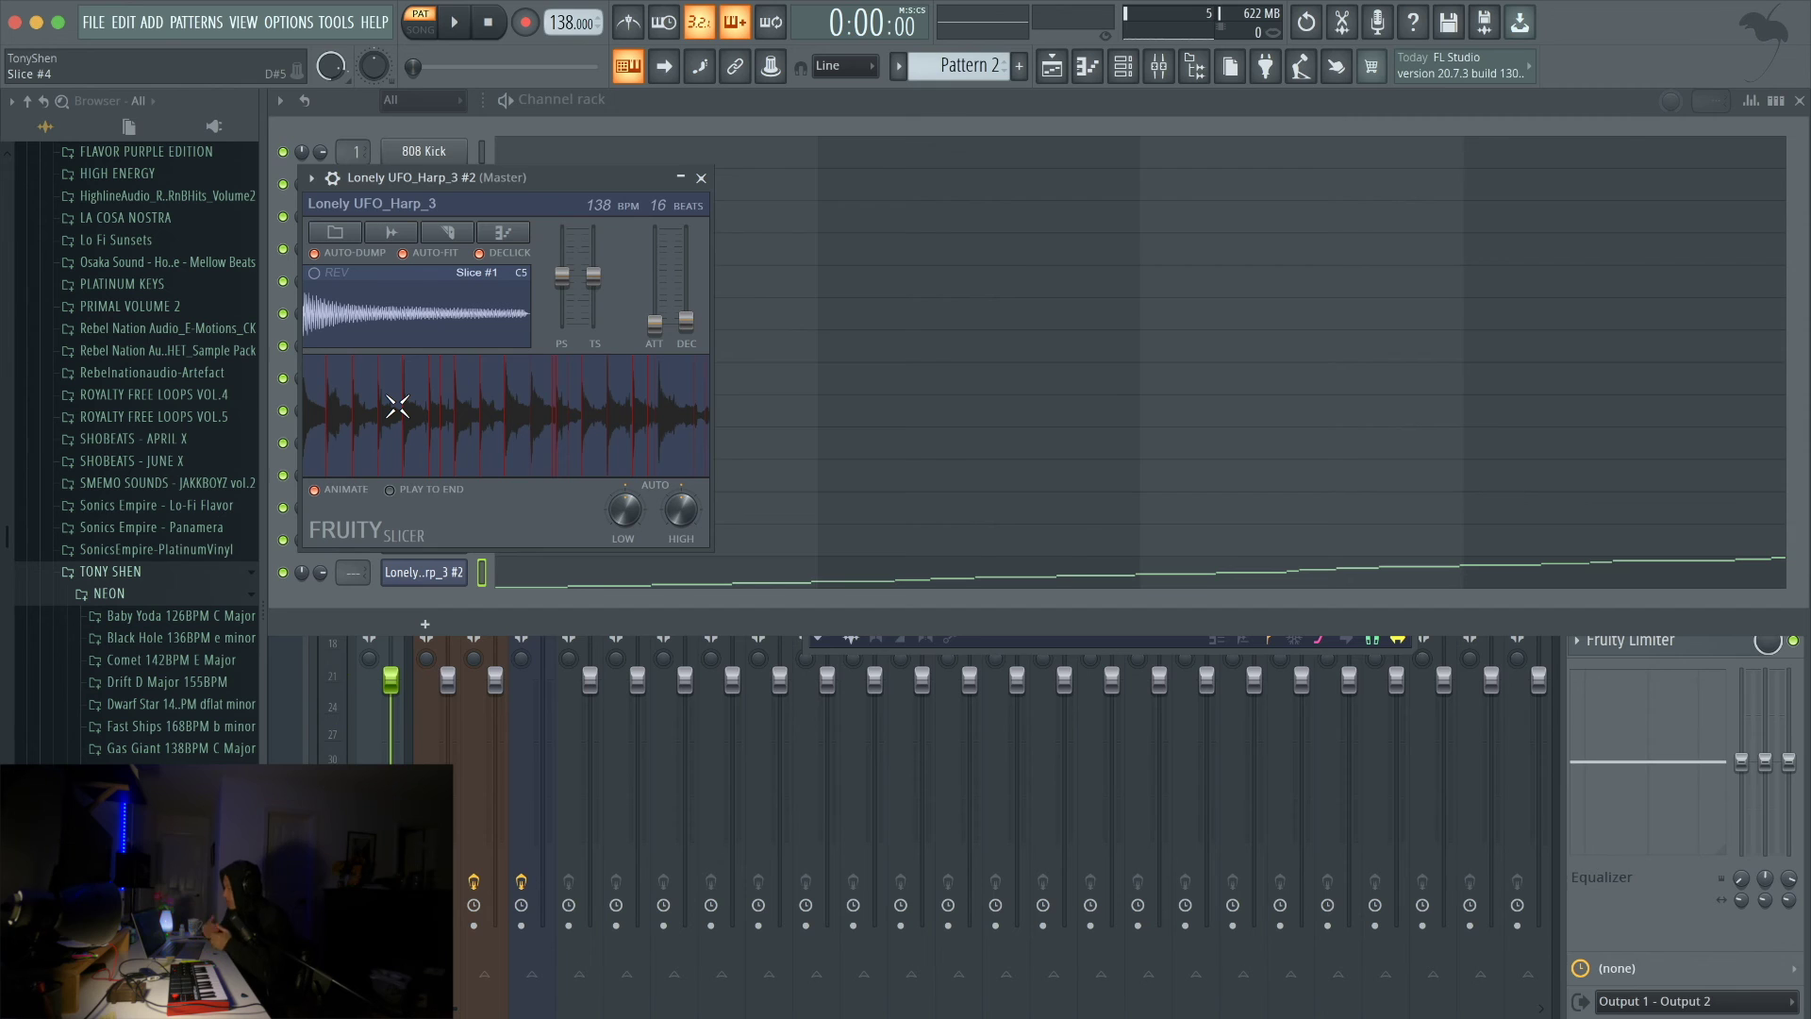
# Step: Slice the harp sample by Beat and play the sliced pattern
pyautogui.click(453, 231)
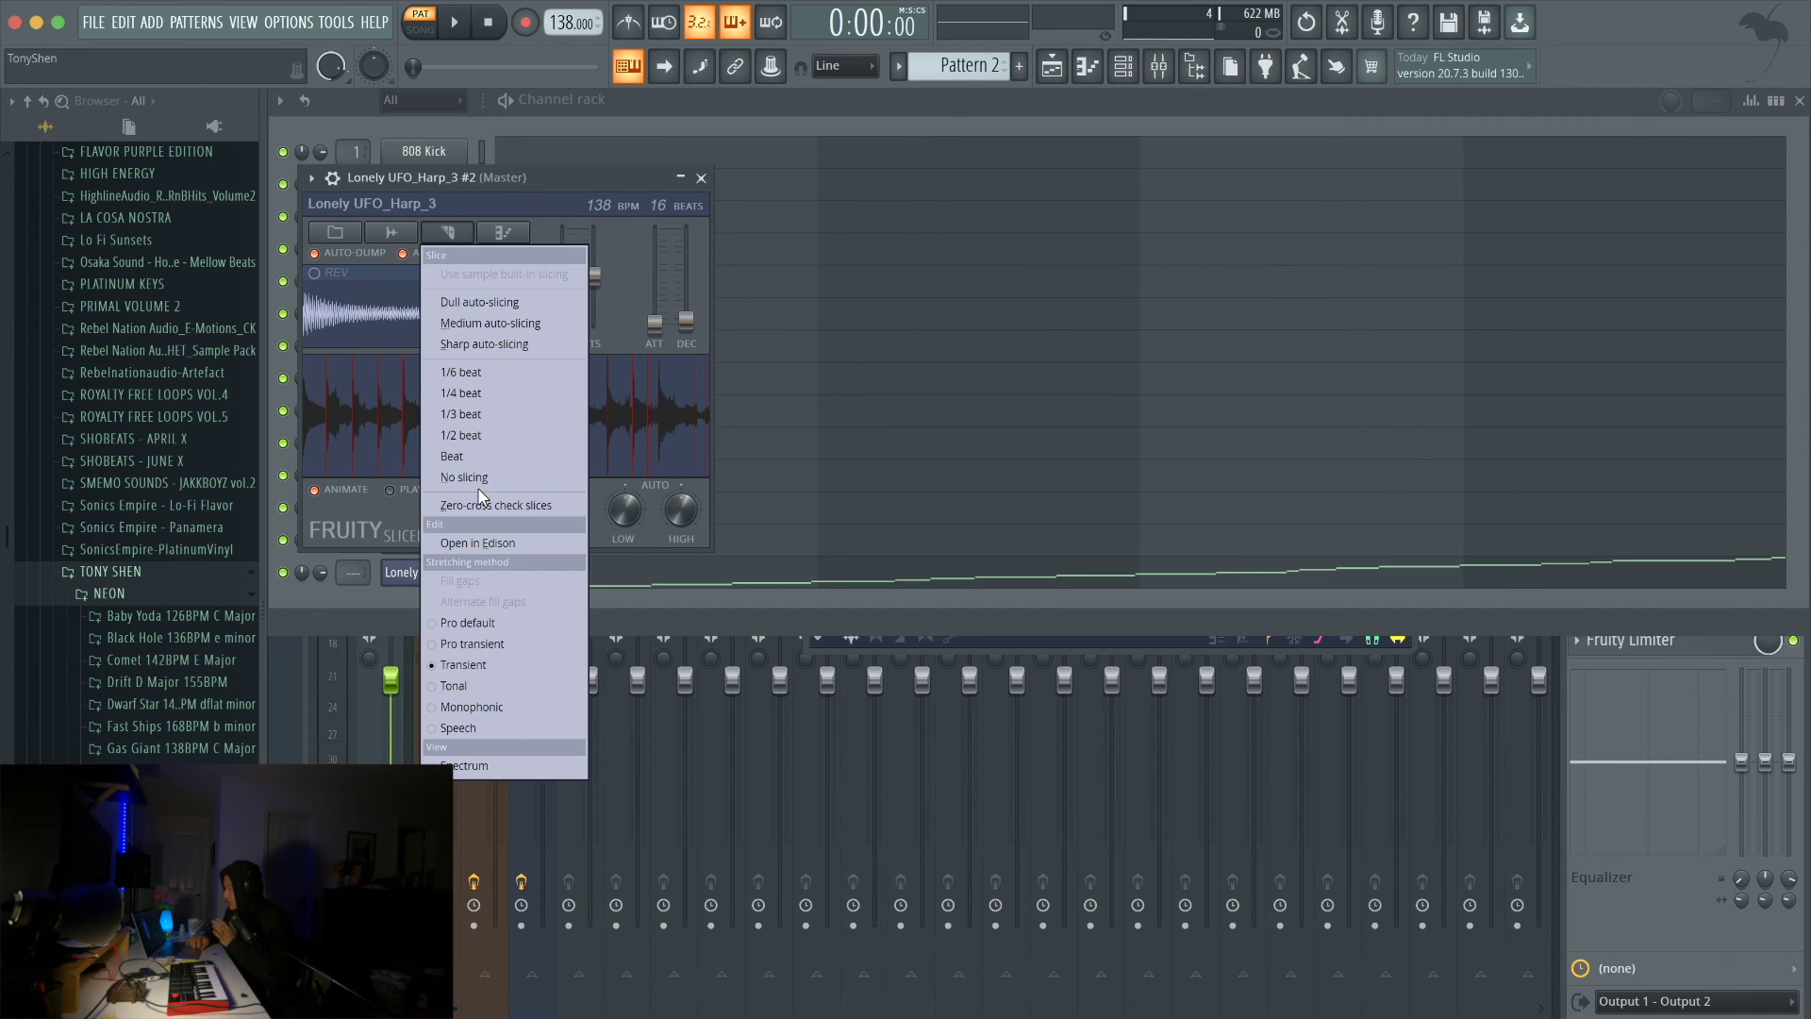
pyautogui.click(458, 456)
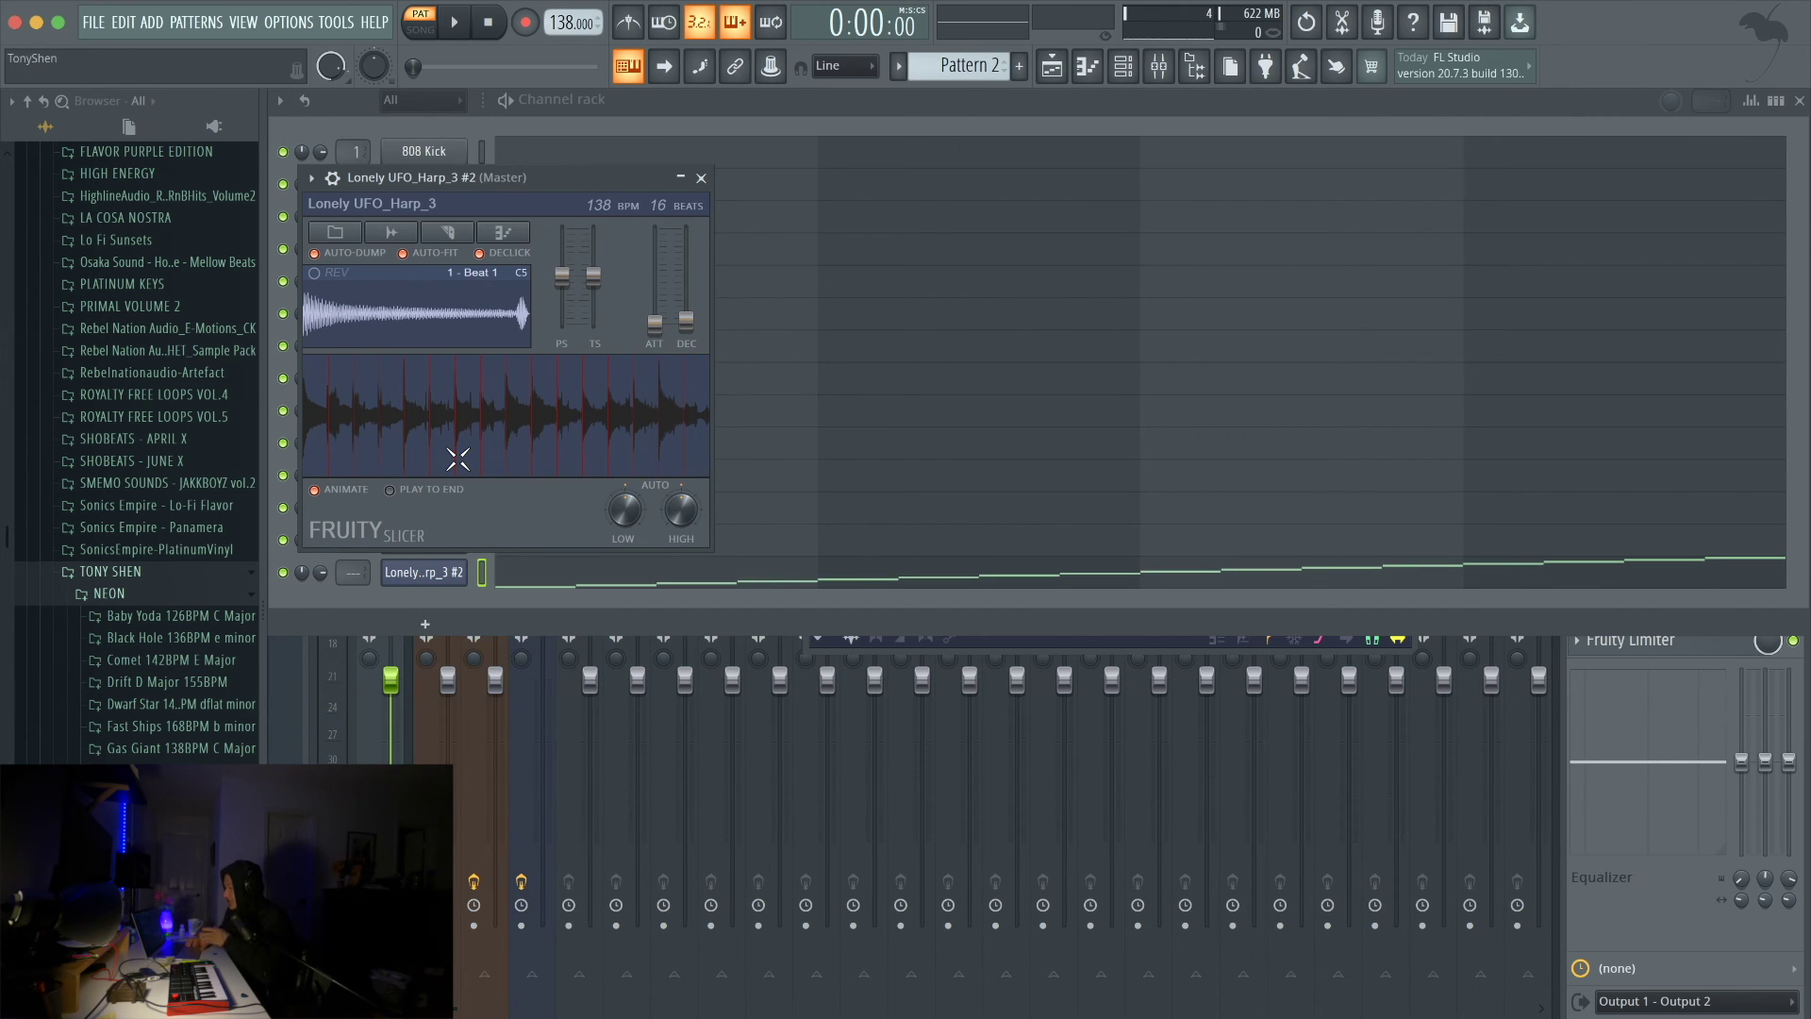
pyautogui.press('space')
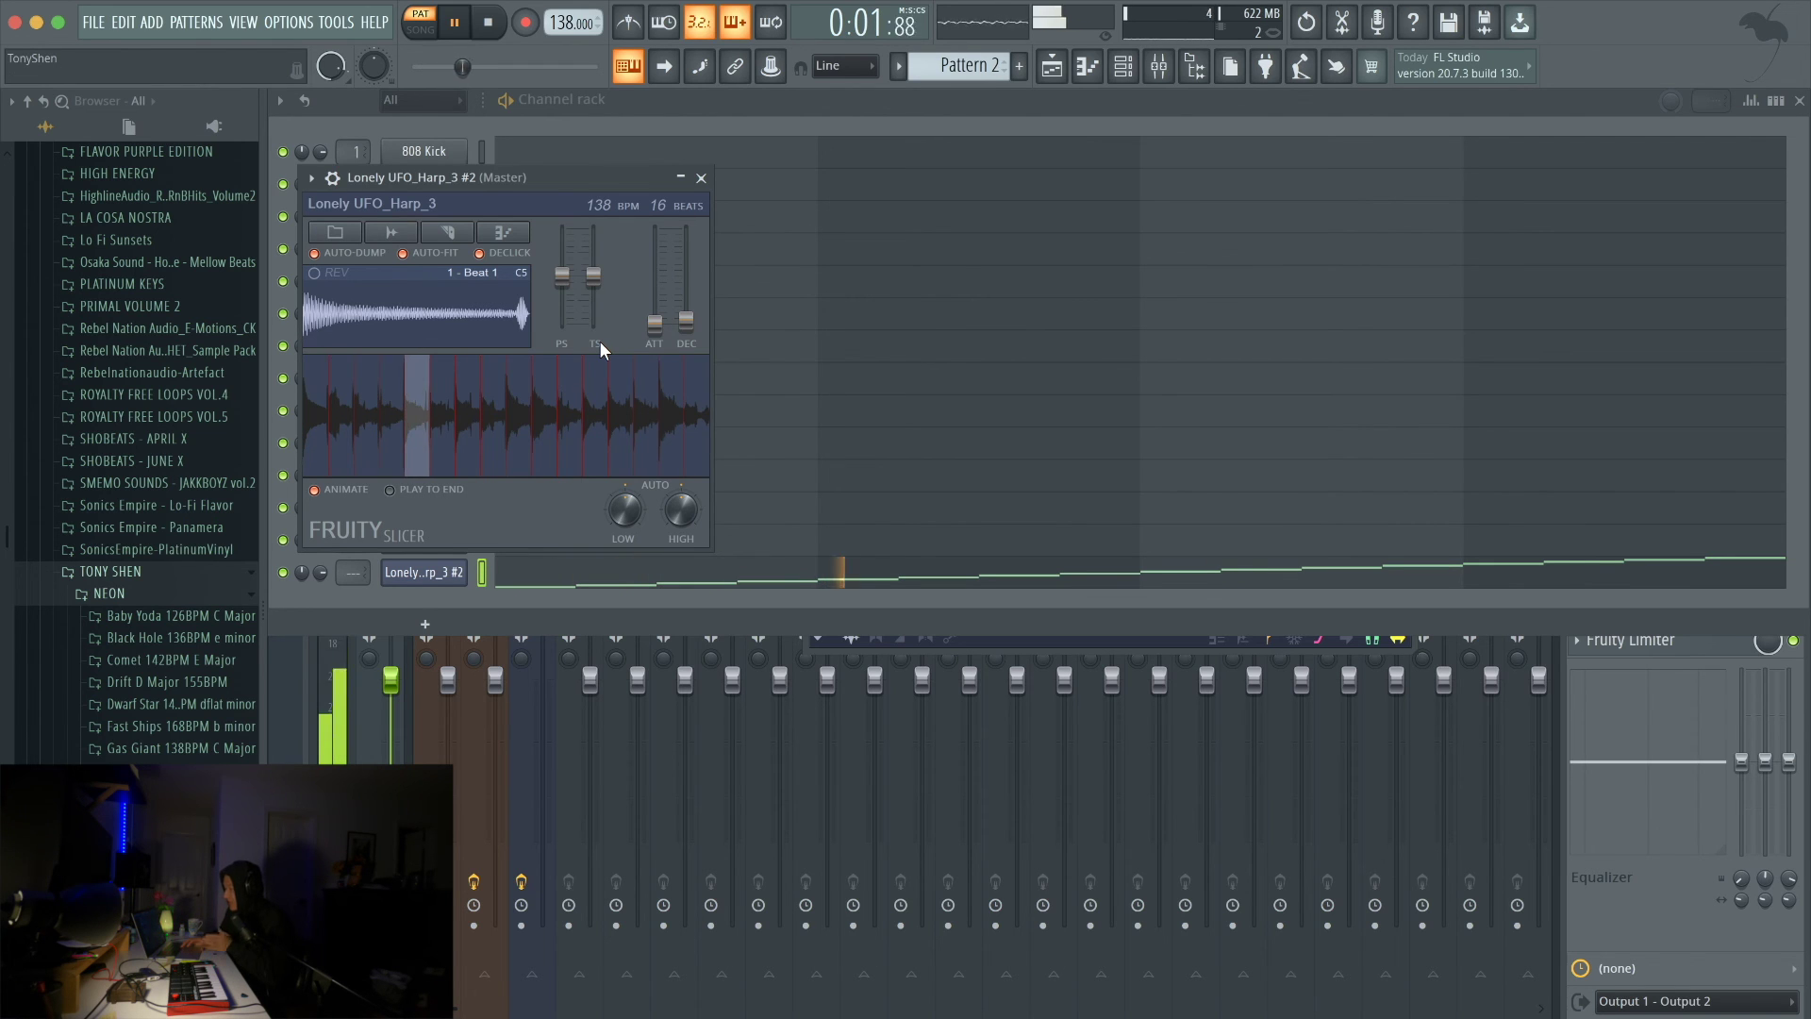
pyautogui.press('space')
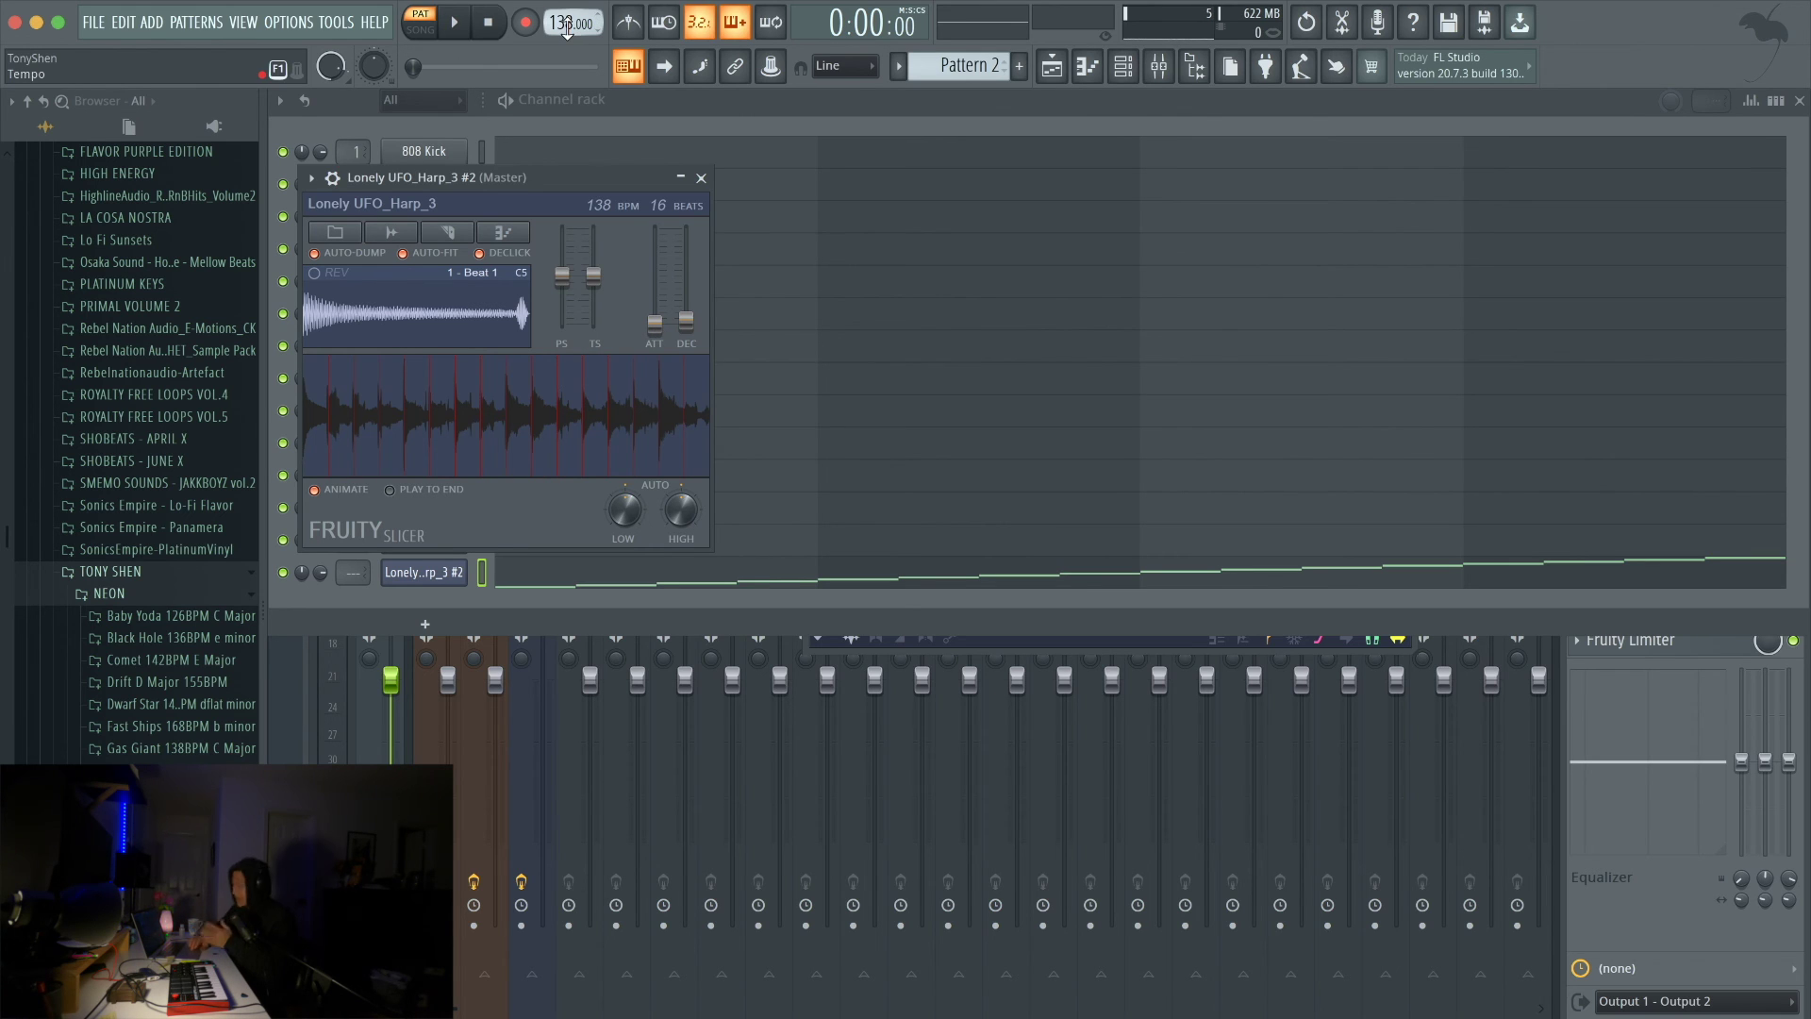
pyautogui.moveTo(594, 177); pyautogui.dragTo(669, 177)
pyautogui.press('space')
pyautogui.press('space')
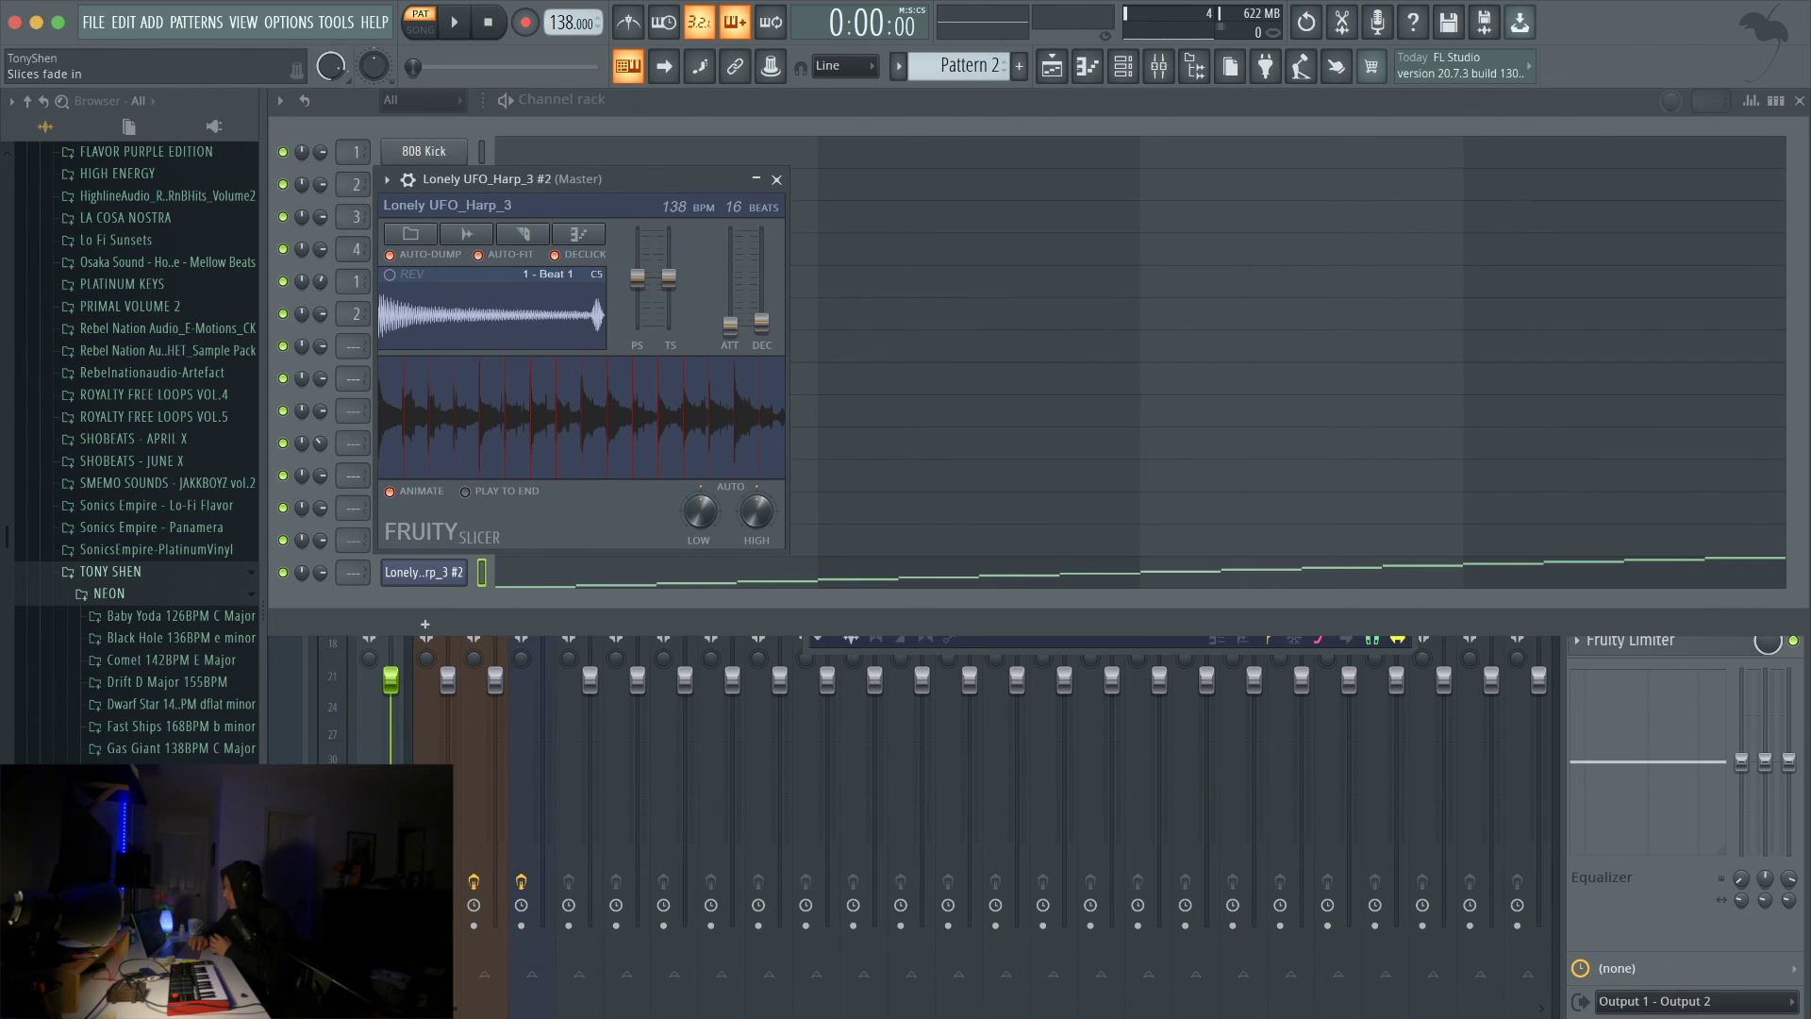
# Step: Raise the slicer's attack and decay to fade the harp slices in and out, adjusting both during playback
pyautogui.moveTo(730, 304); pyautogui.dragTo(766, 306)
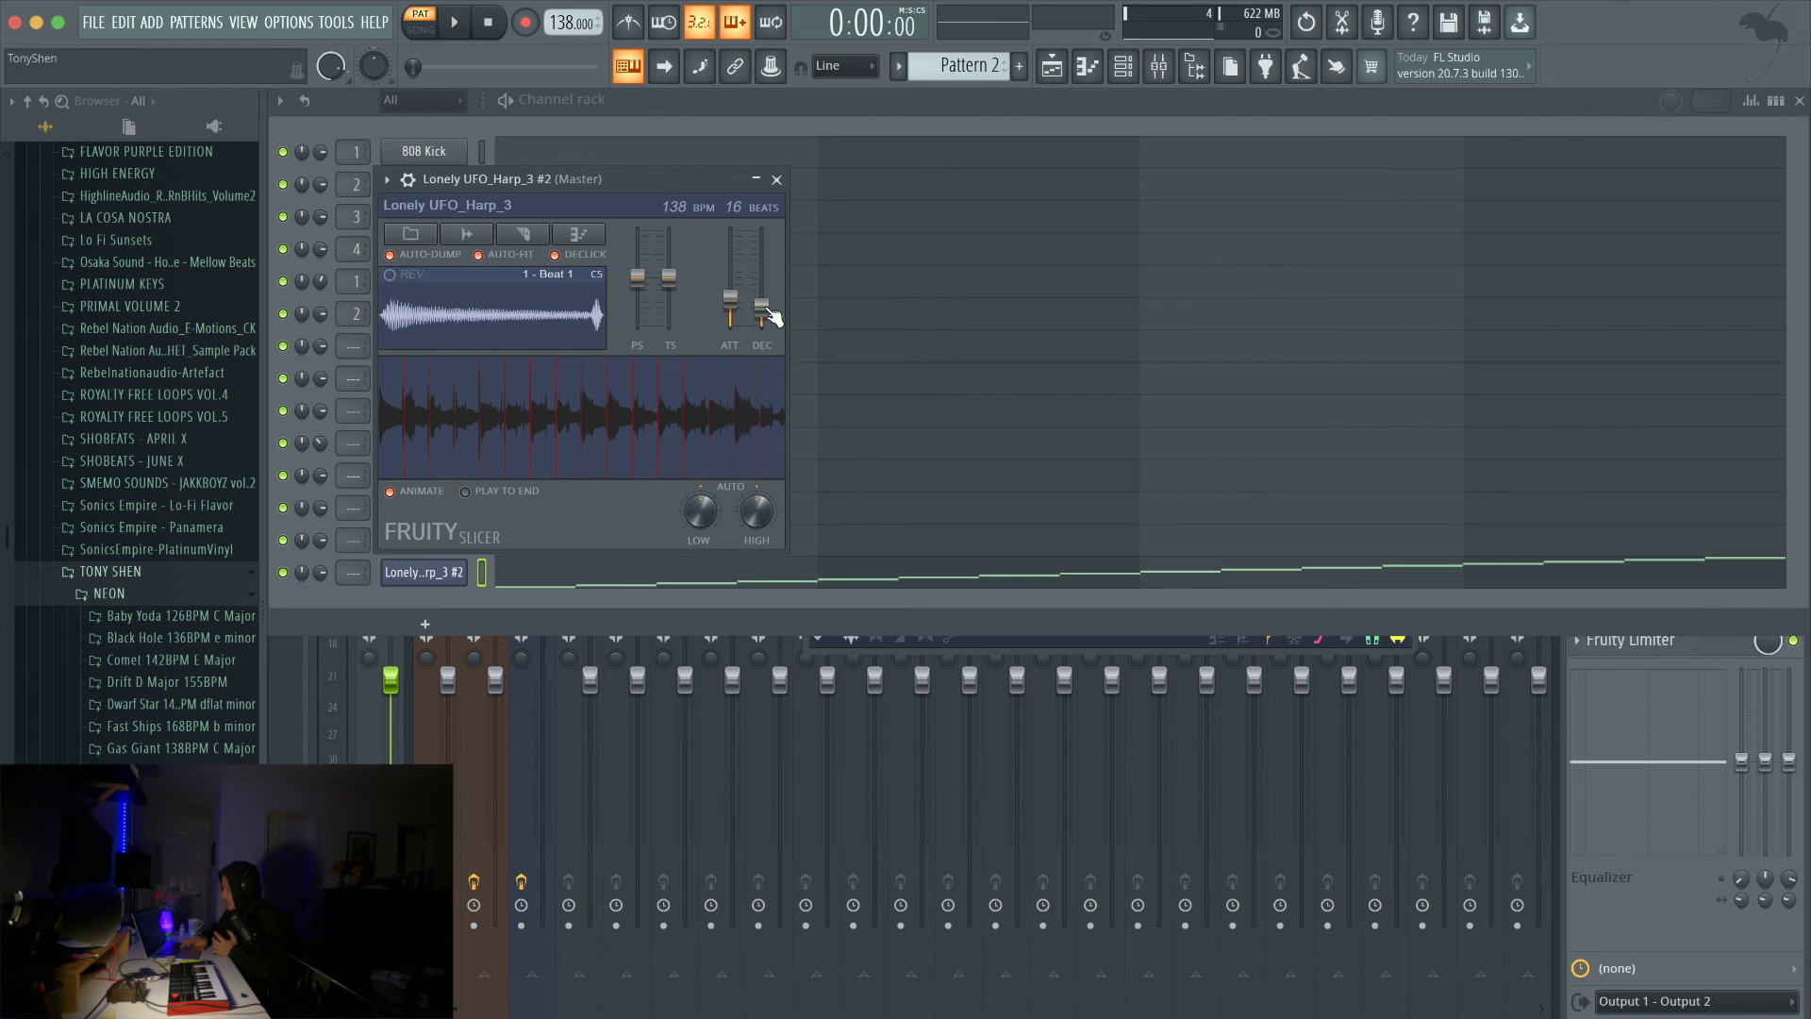
pyautogui.press('space')
pyautogui.moveTo(732, 299); pyautogui.dragTo(733, 292)
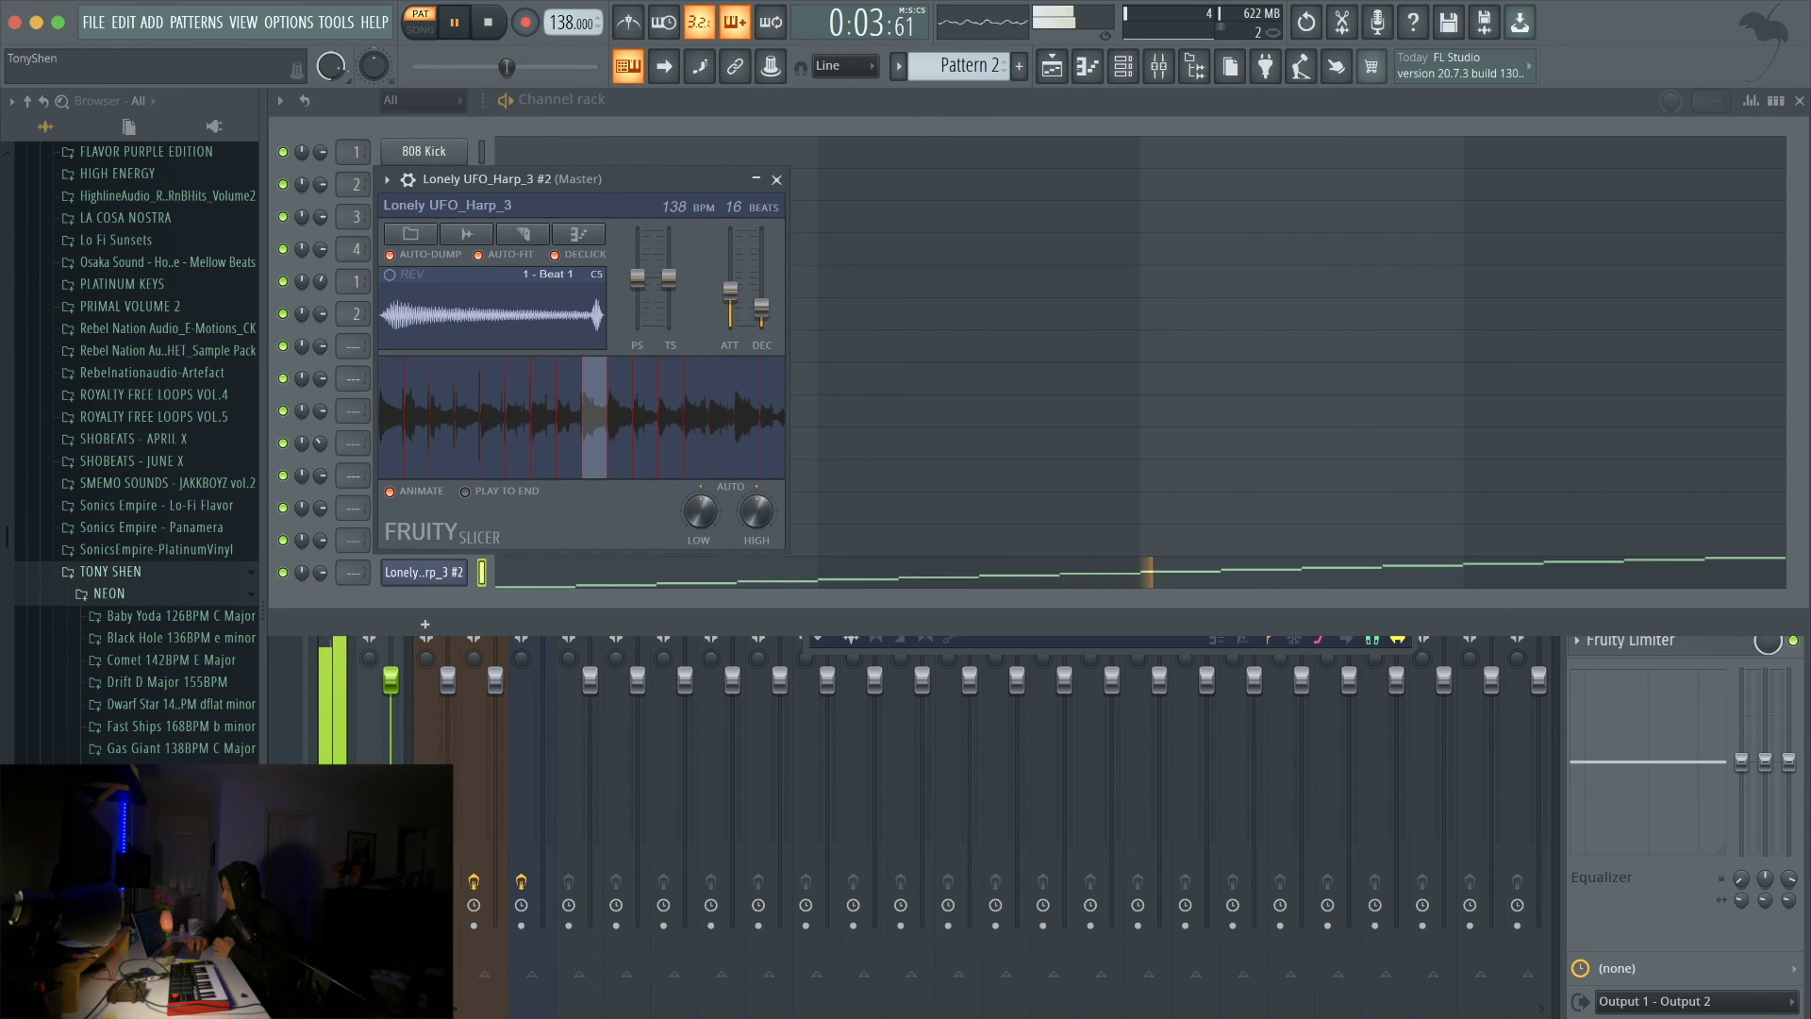
pyautogui.scroll(2, 767, 309)
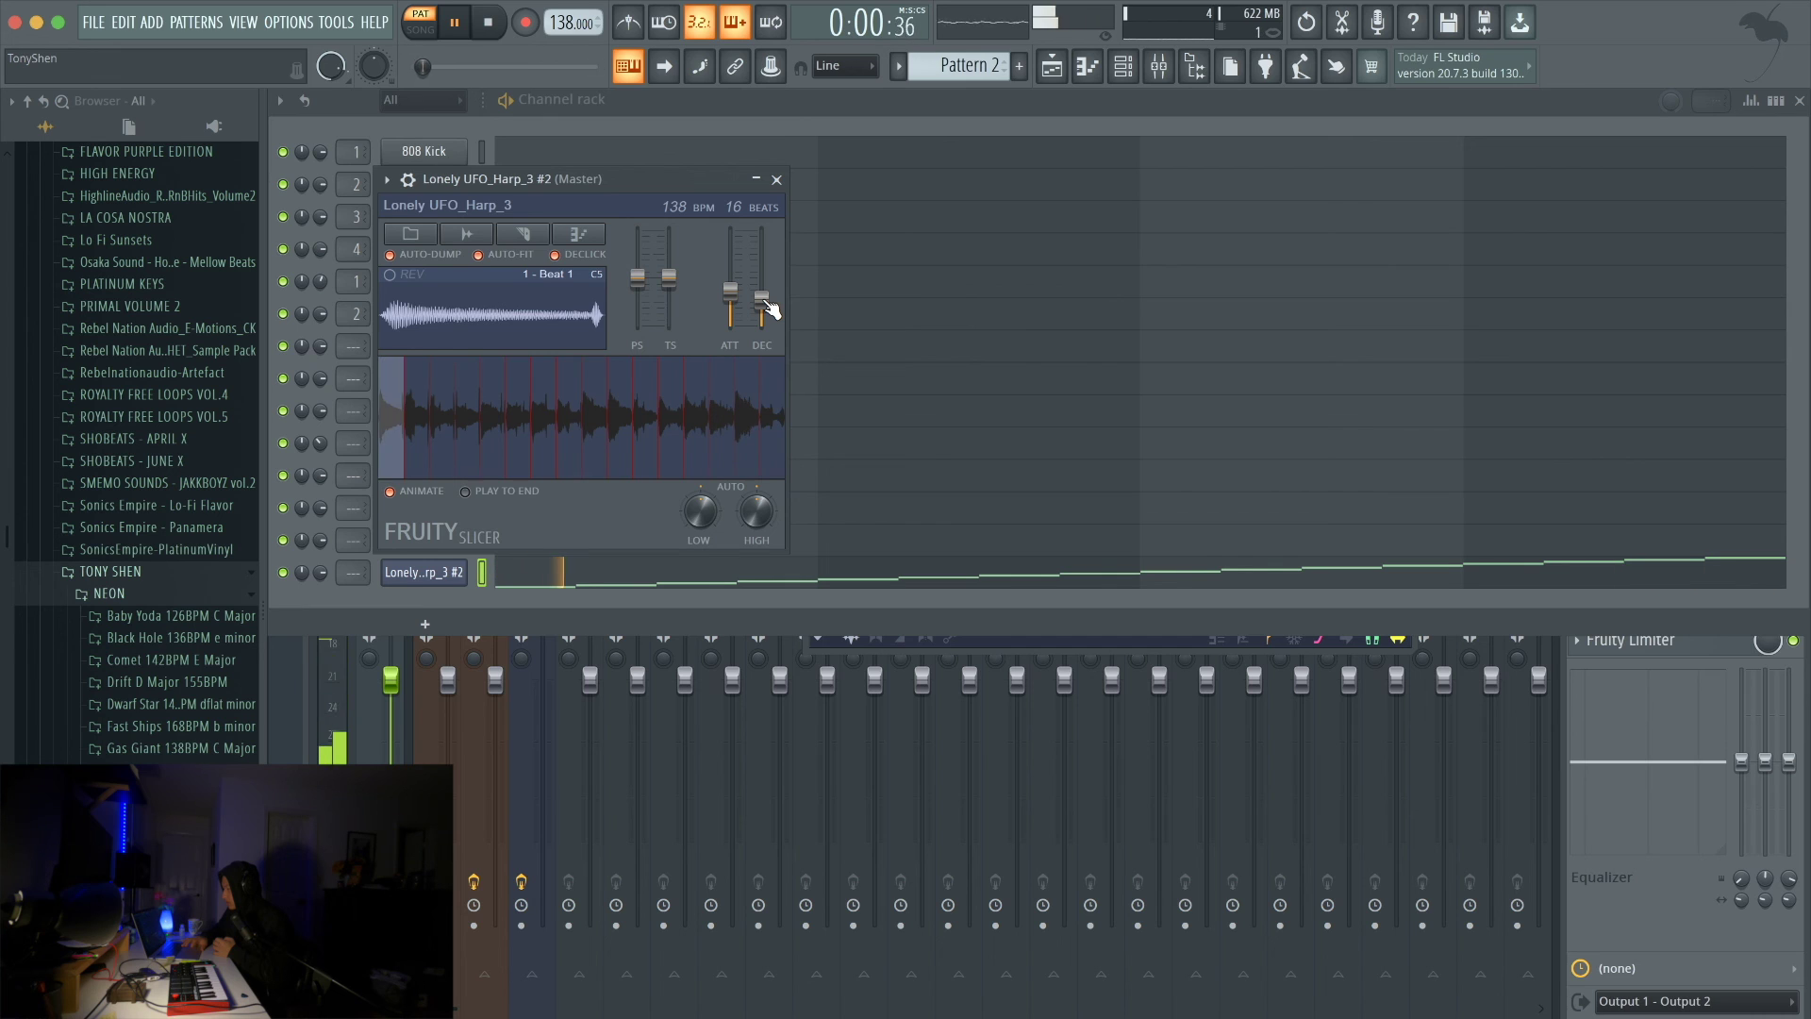
pyautogui.scroll(1, 762, 292)
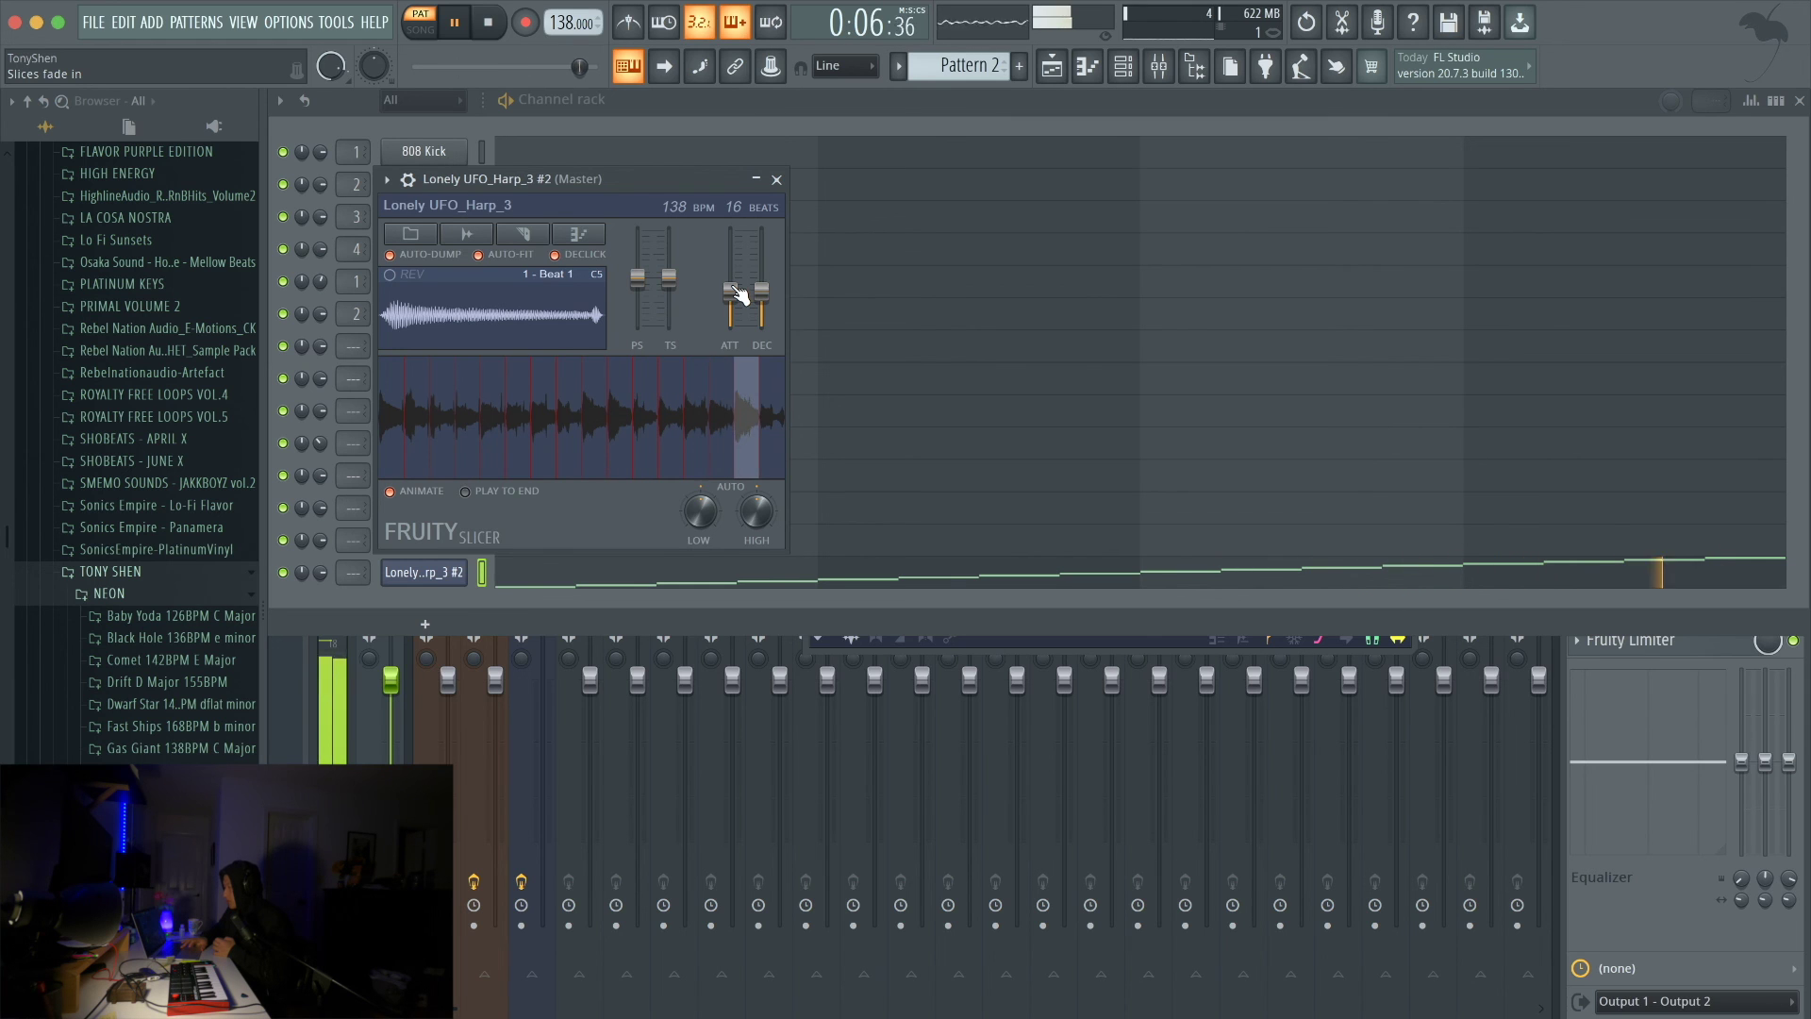
pyautogui.press('space')
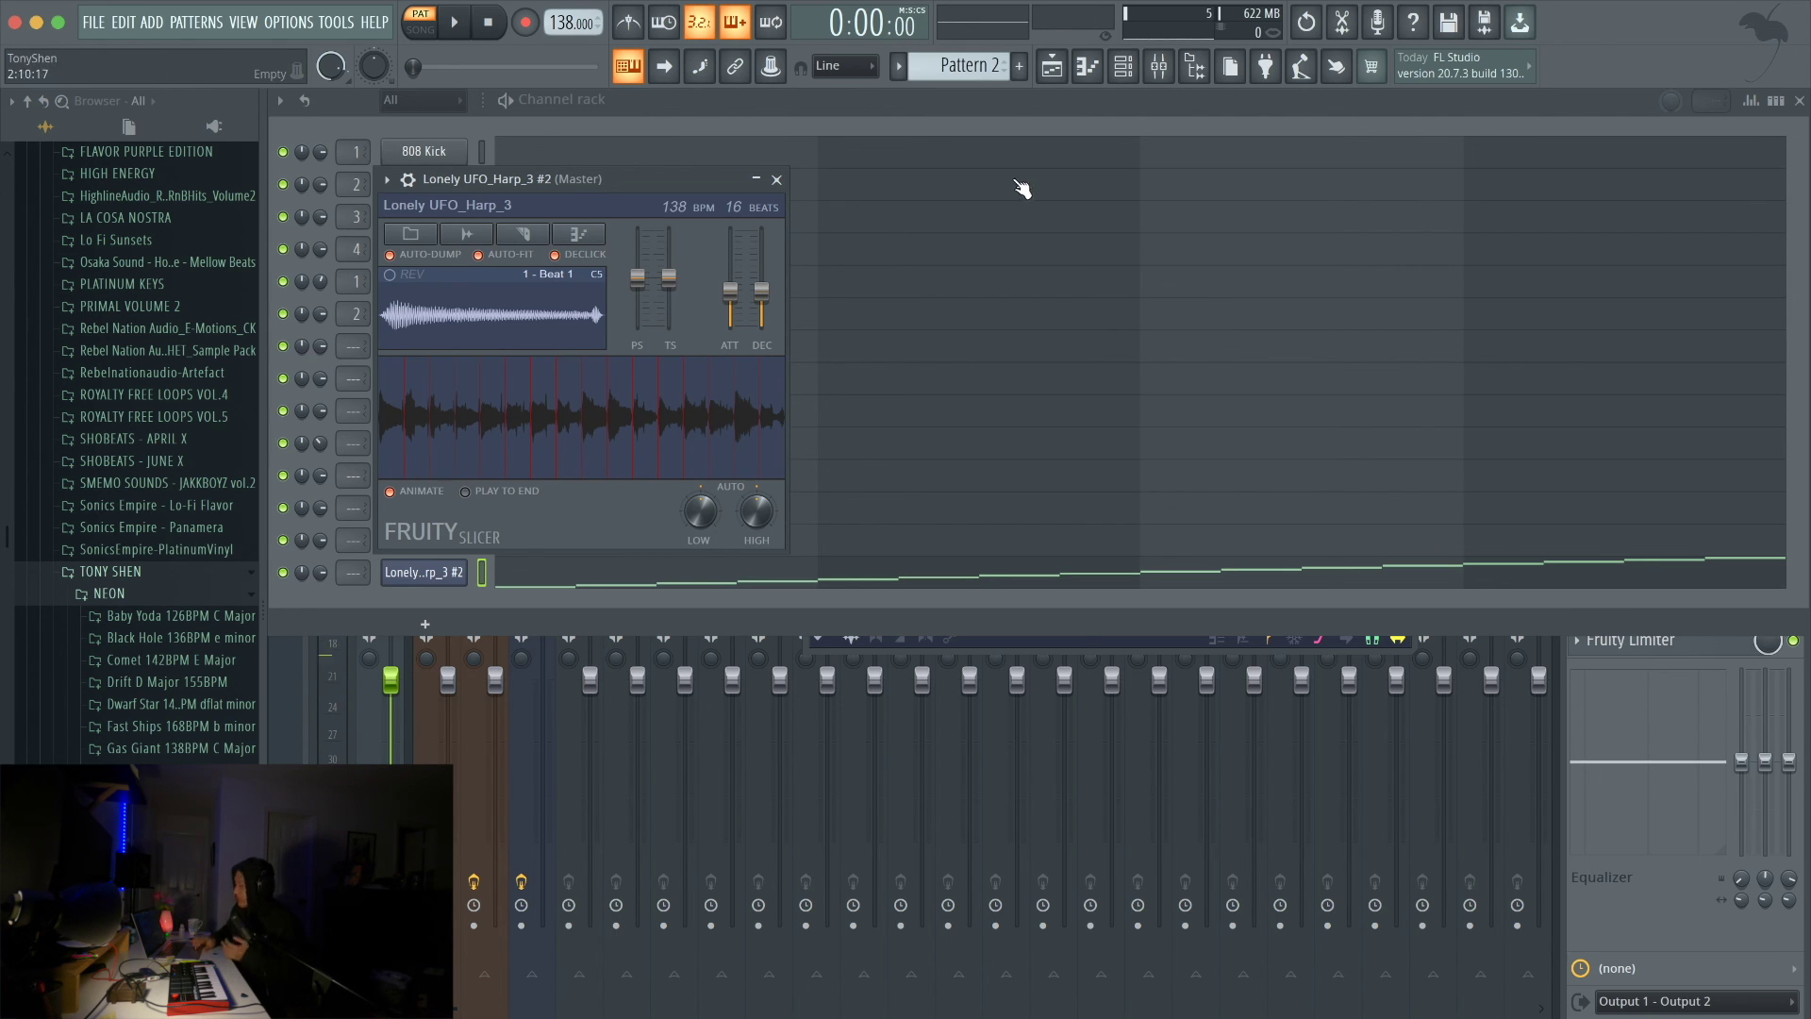
# Step: In the slicer's piano roll, move the fourth note down to Beat 1 and the twelfth note down to Beat 9 while the pattern plays
pyautogui.click(925, 571)
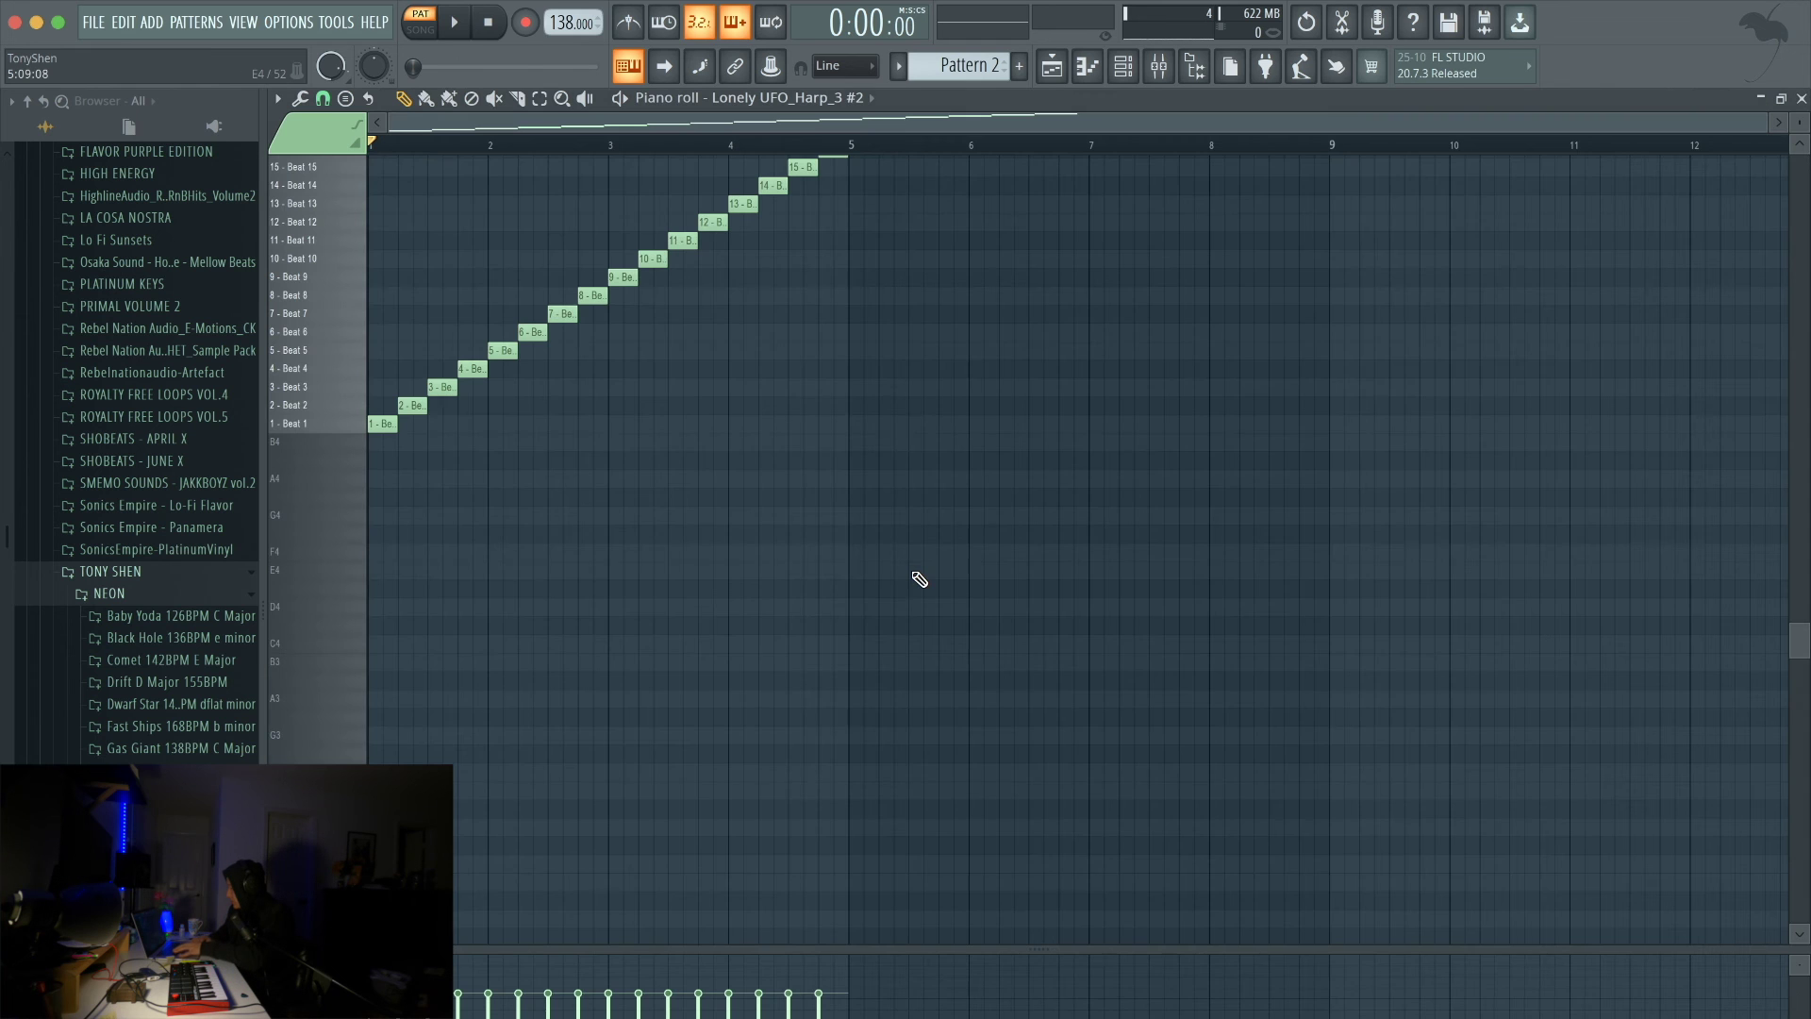
pyautogui.scroll(6, 894, 538)
pyautogui.press('space')
pyautogui.scroll(5, 392, 578)
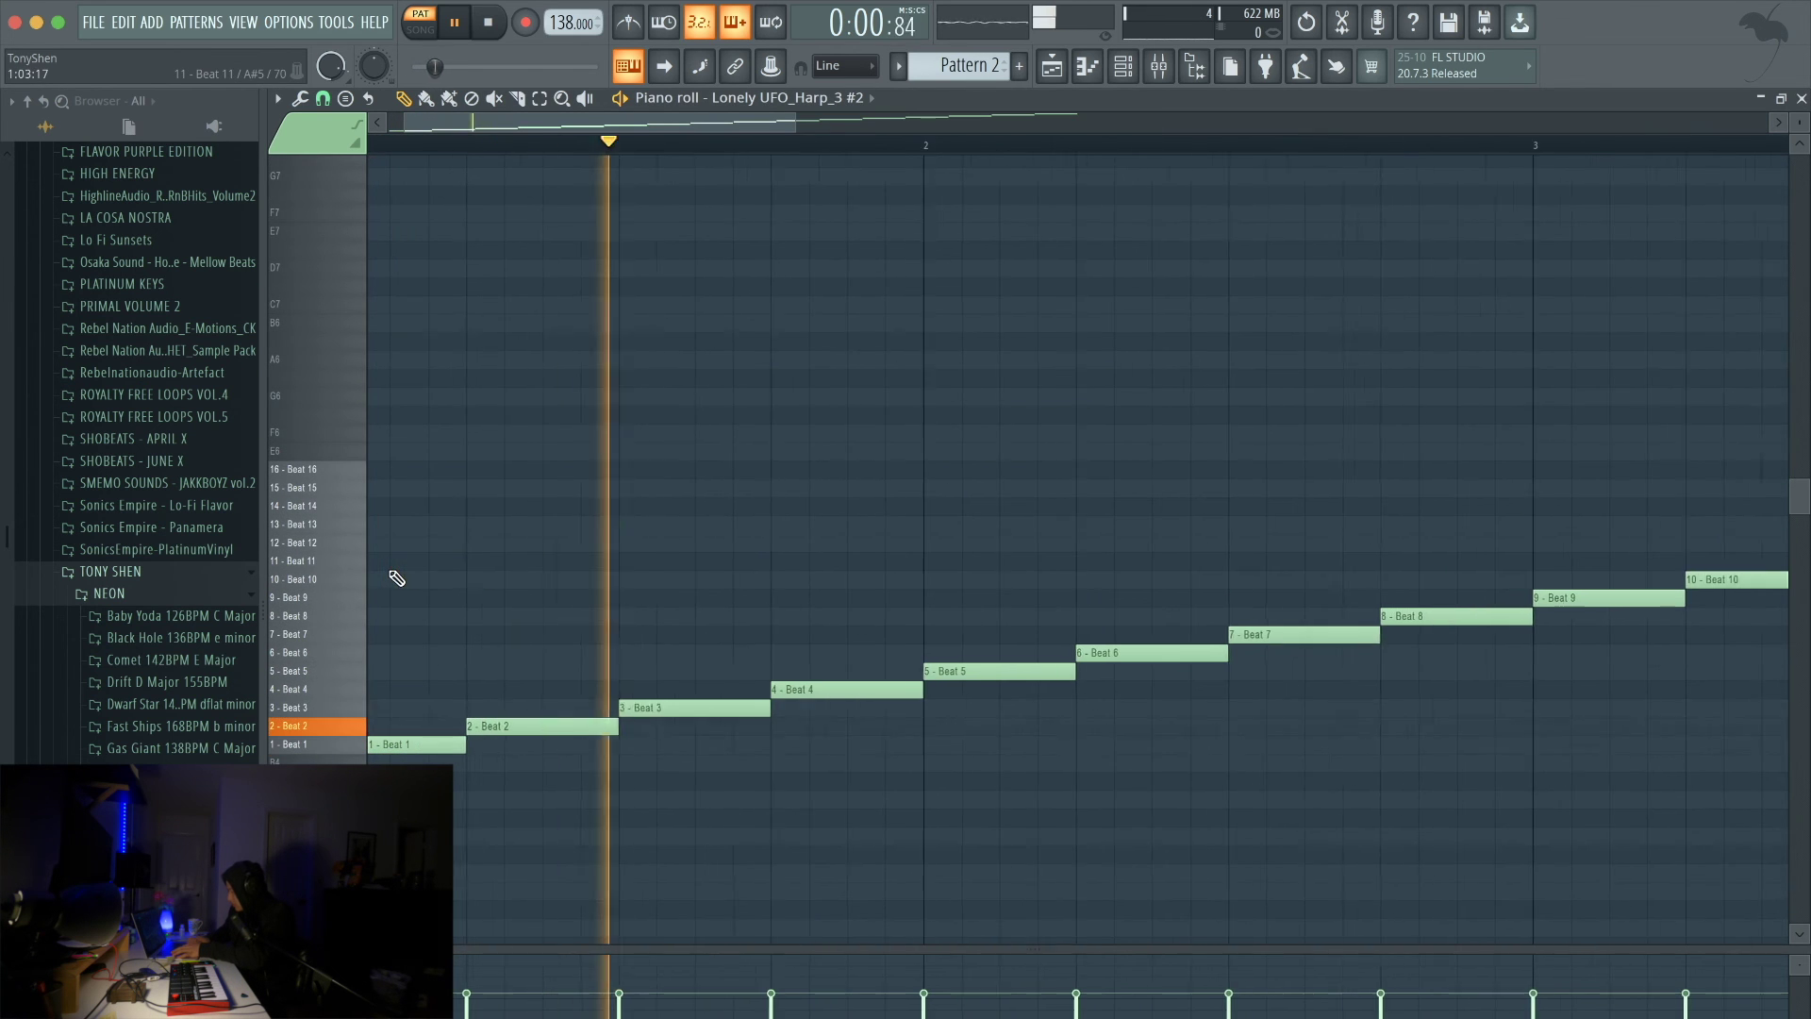
pyautogui.moveTo(821, 696); pyautogui.dragTo(821, 750)
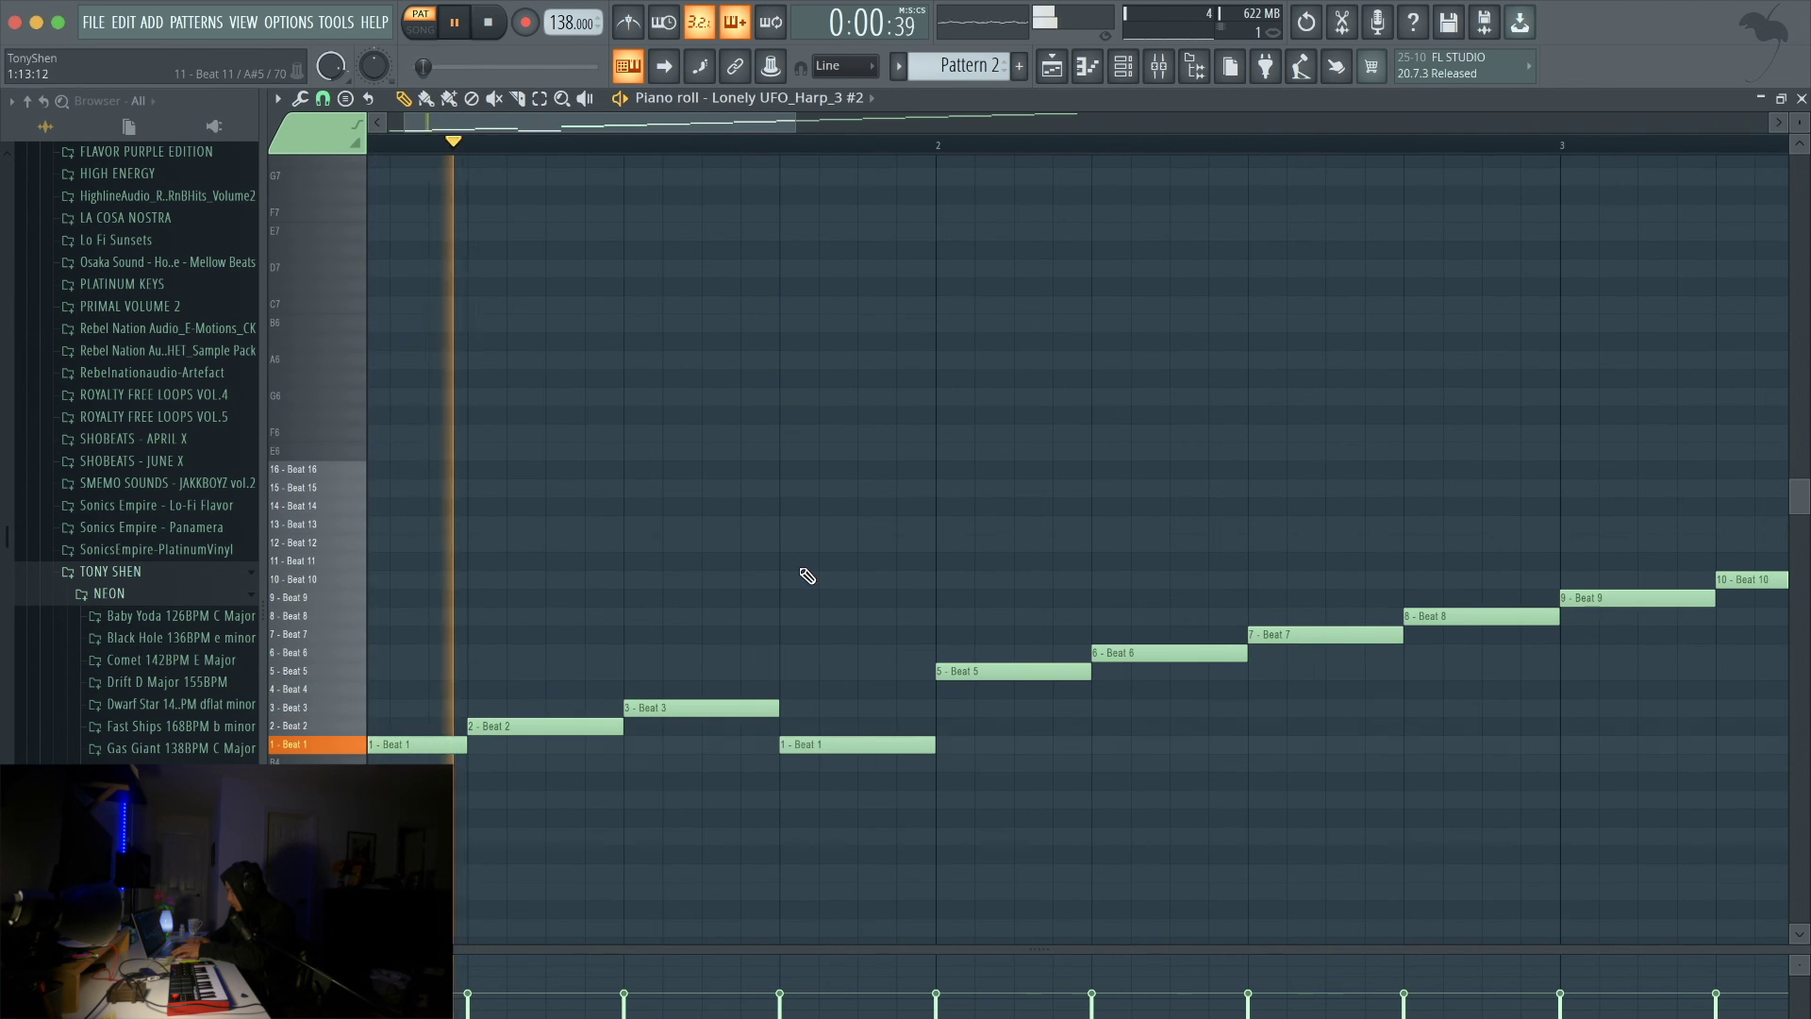
pyautogui.scroll(-5, 800, 569)
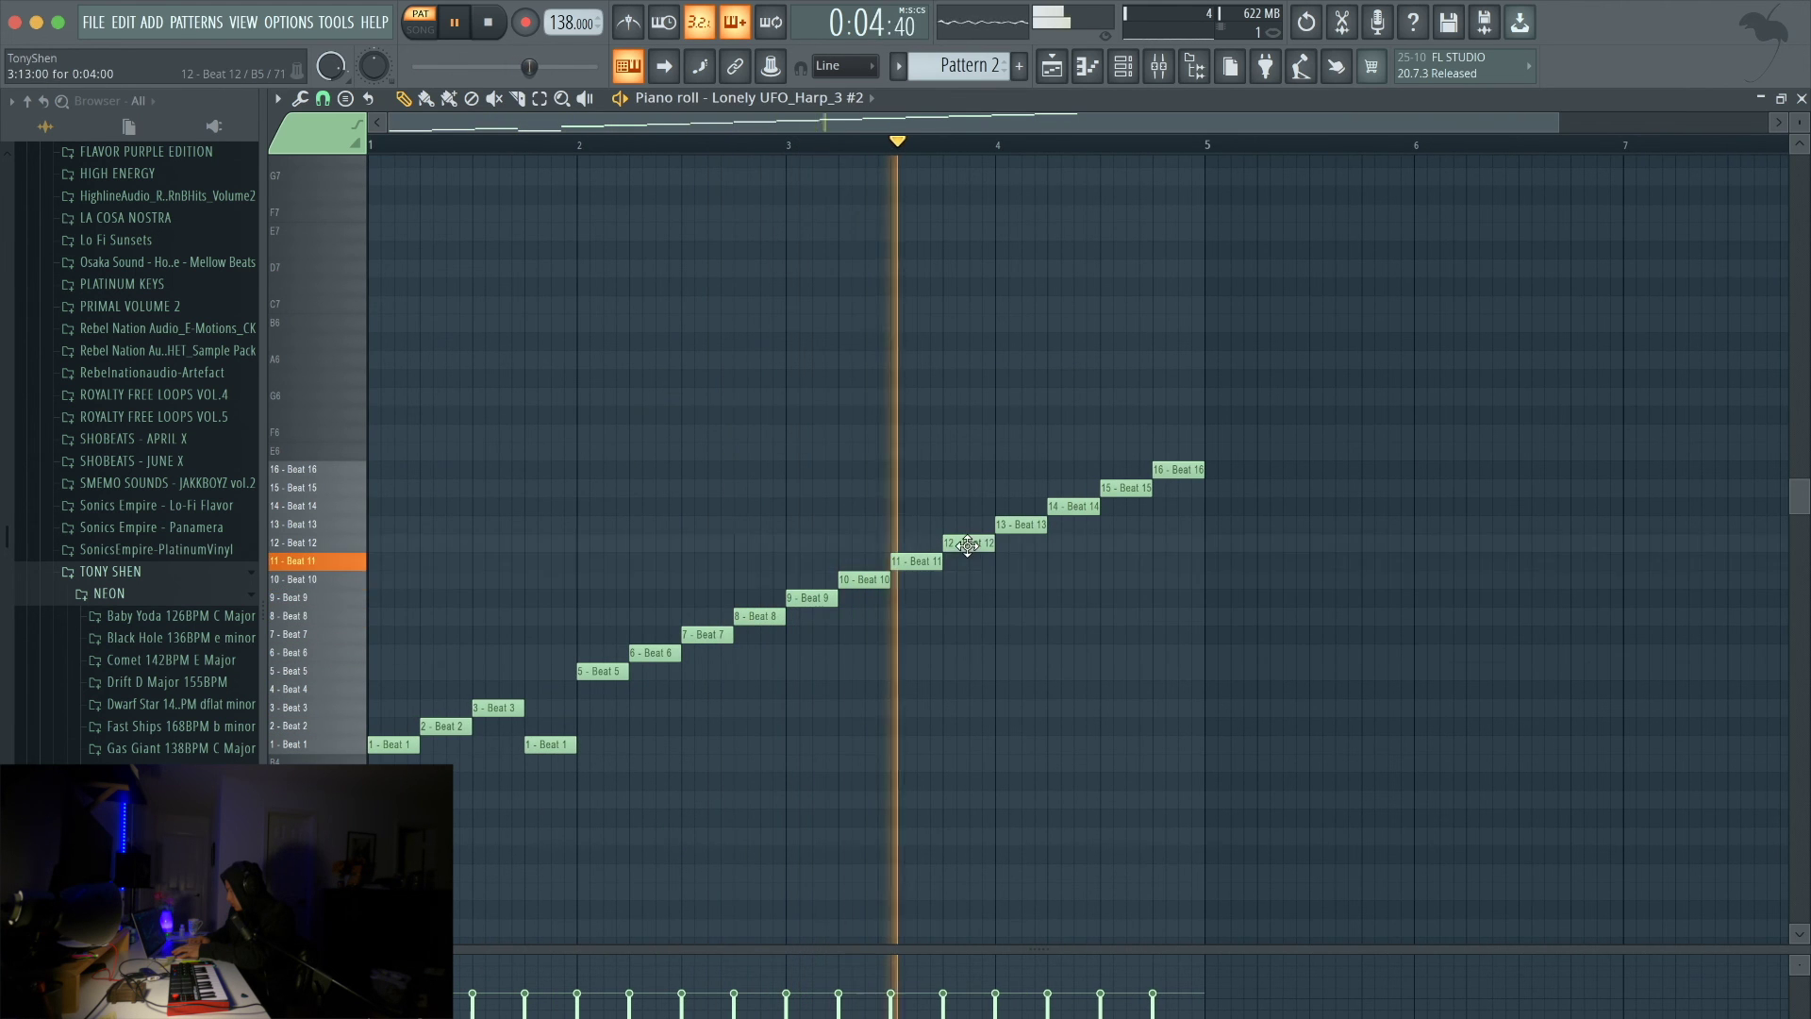
pyautogui.moveTo(975, 544); pyautogui.dragTo(975, 615)
pyautogui.scroll(-1, 1072, 555)
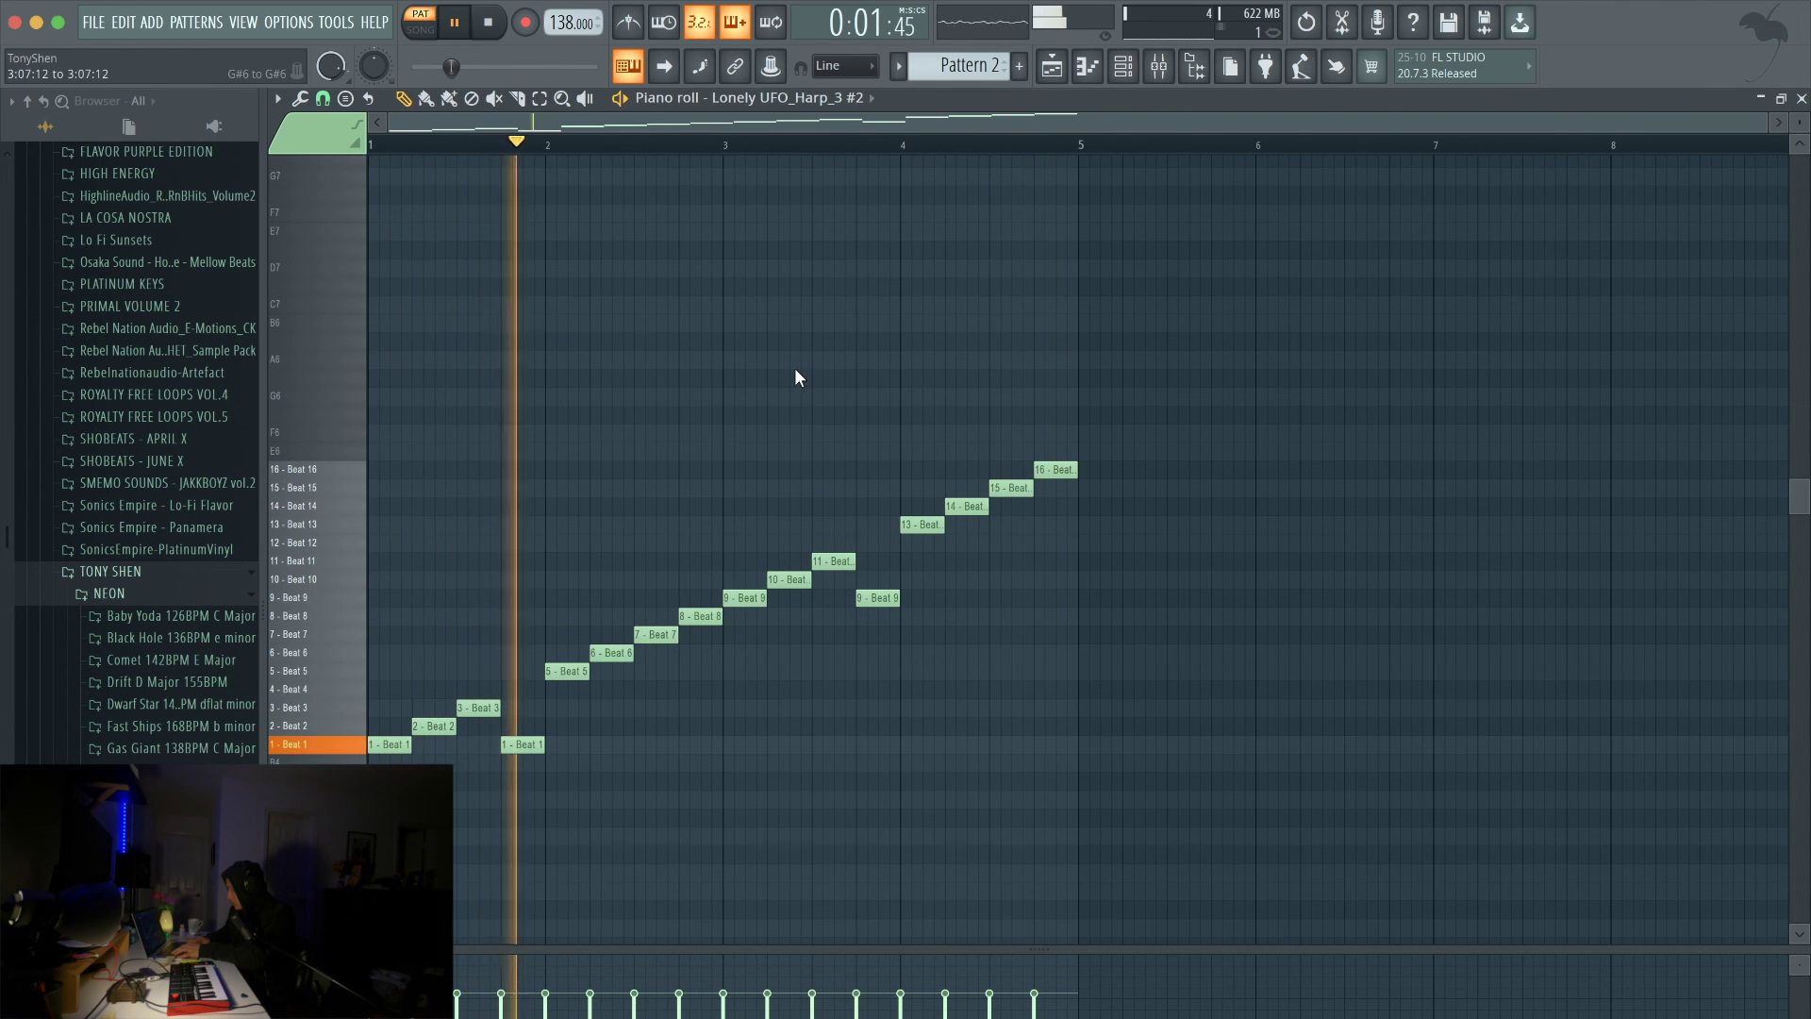
# Step: Reverse the Beat 1 slice in the Lonely UFO_Harp_3 #2 slicer and play the pattern to hear it
pyautogui.click(1160, 62)
pyautogui.press('space')
pyautogui.click(423, 573)
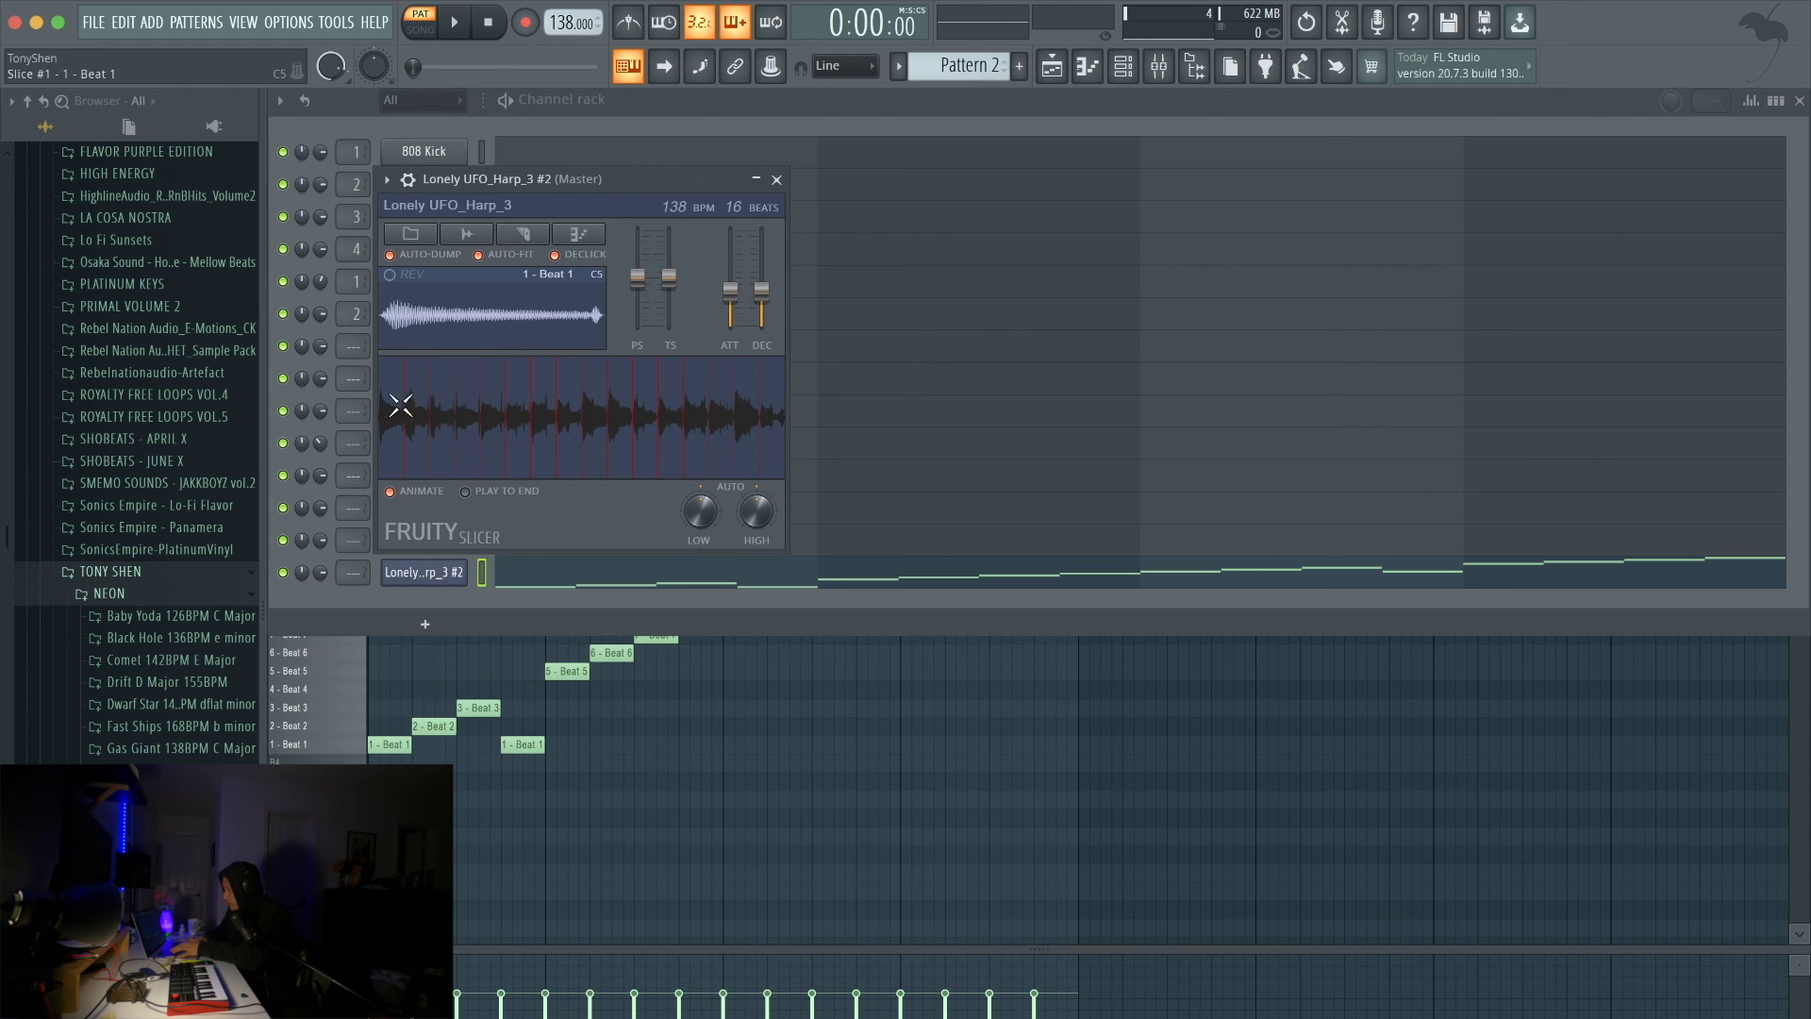
pyautogui.click(392, 274)
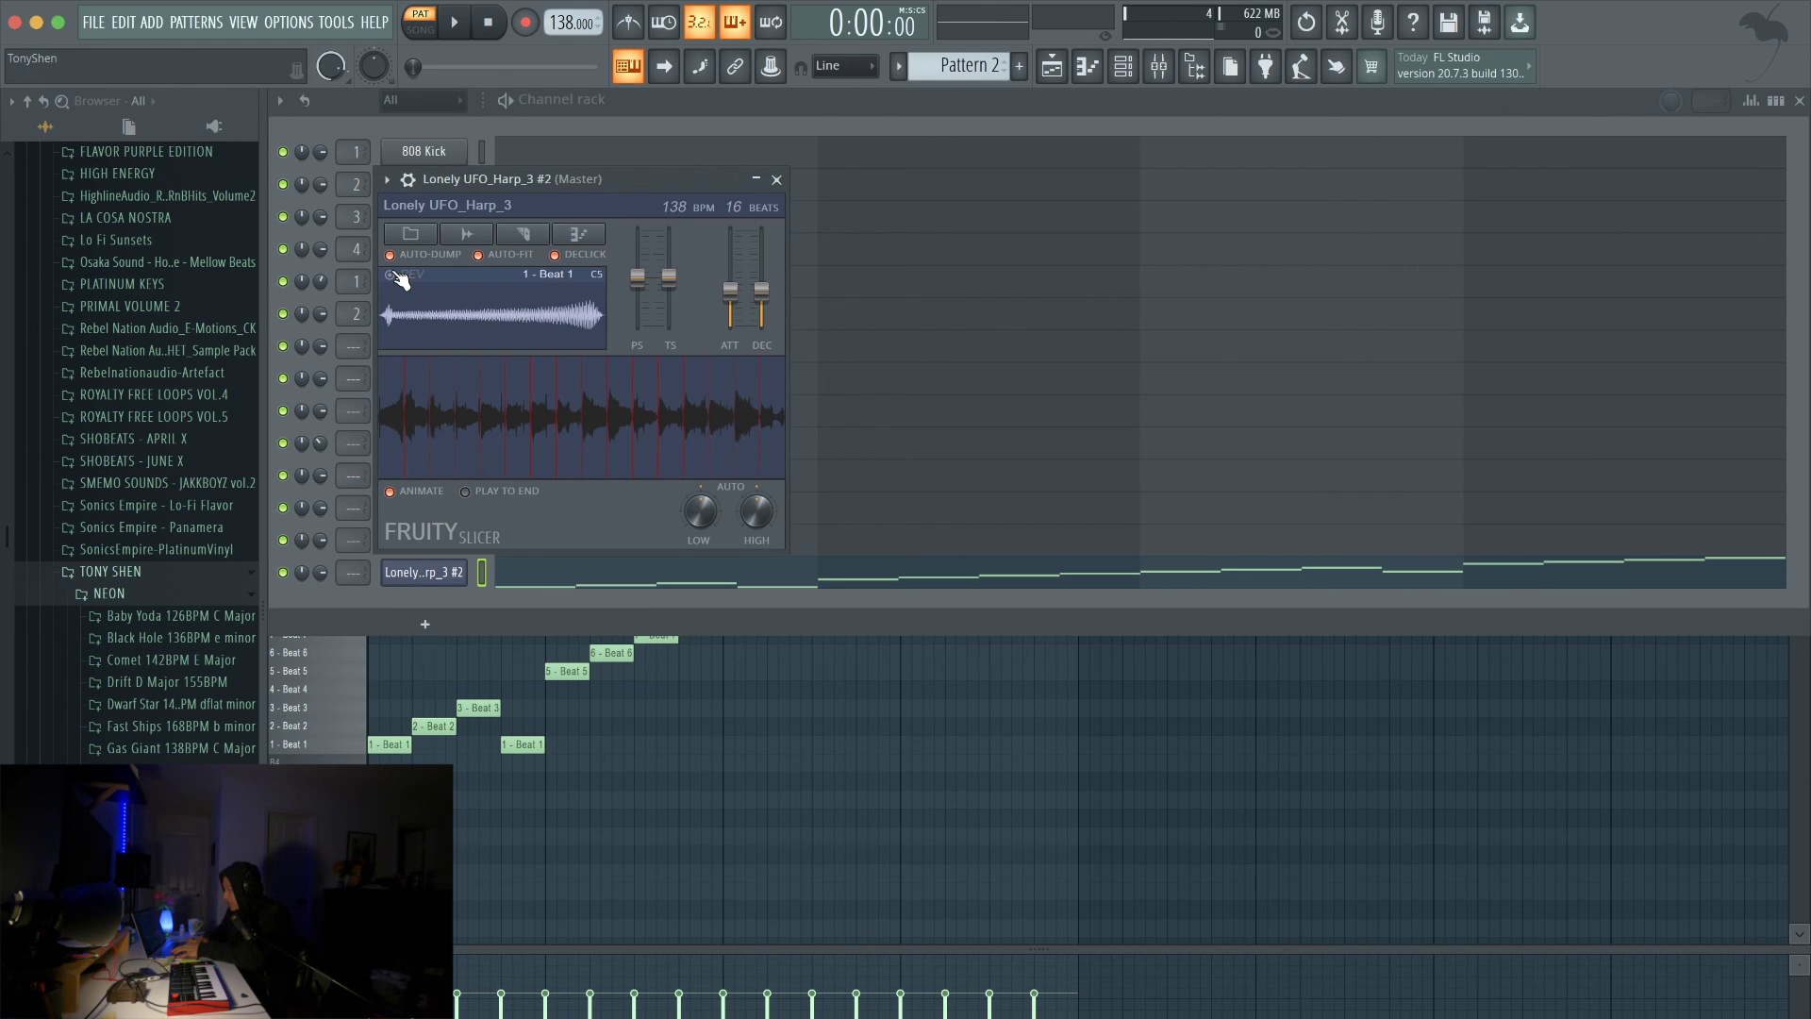
pyautogui.press('space')
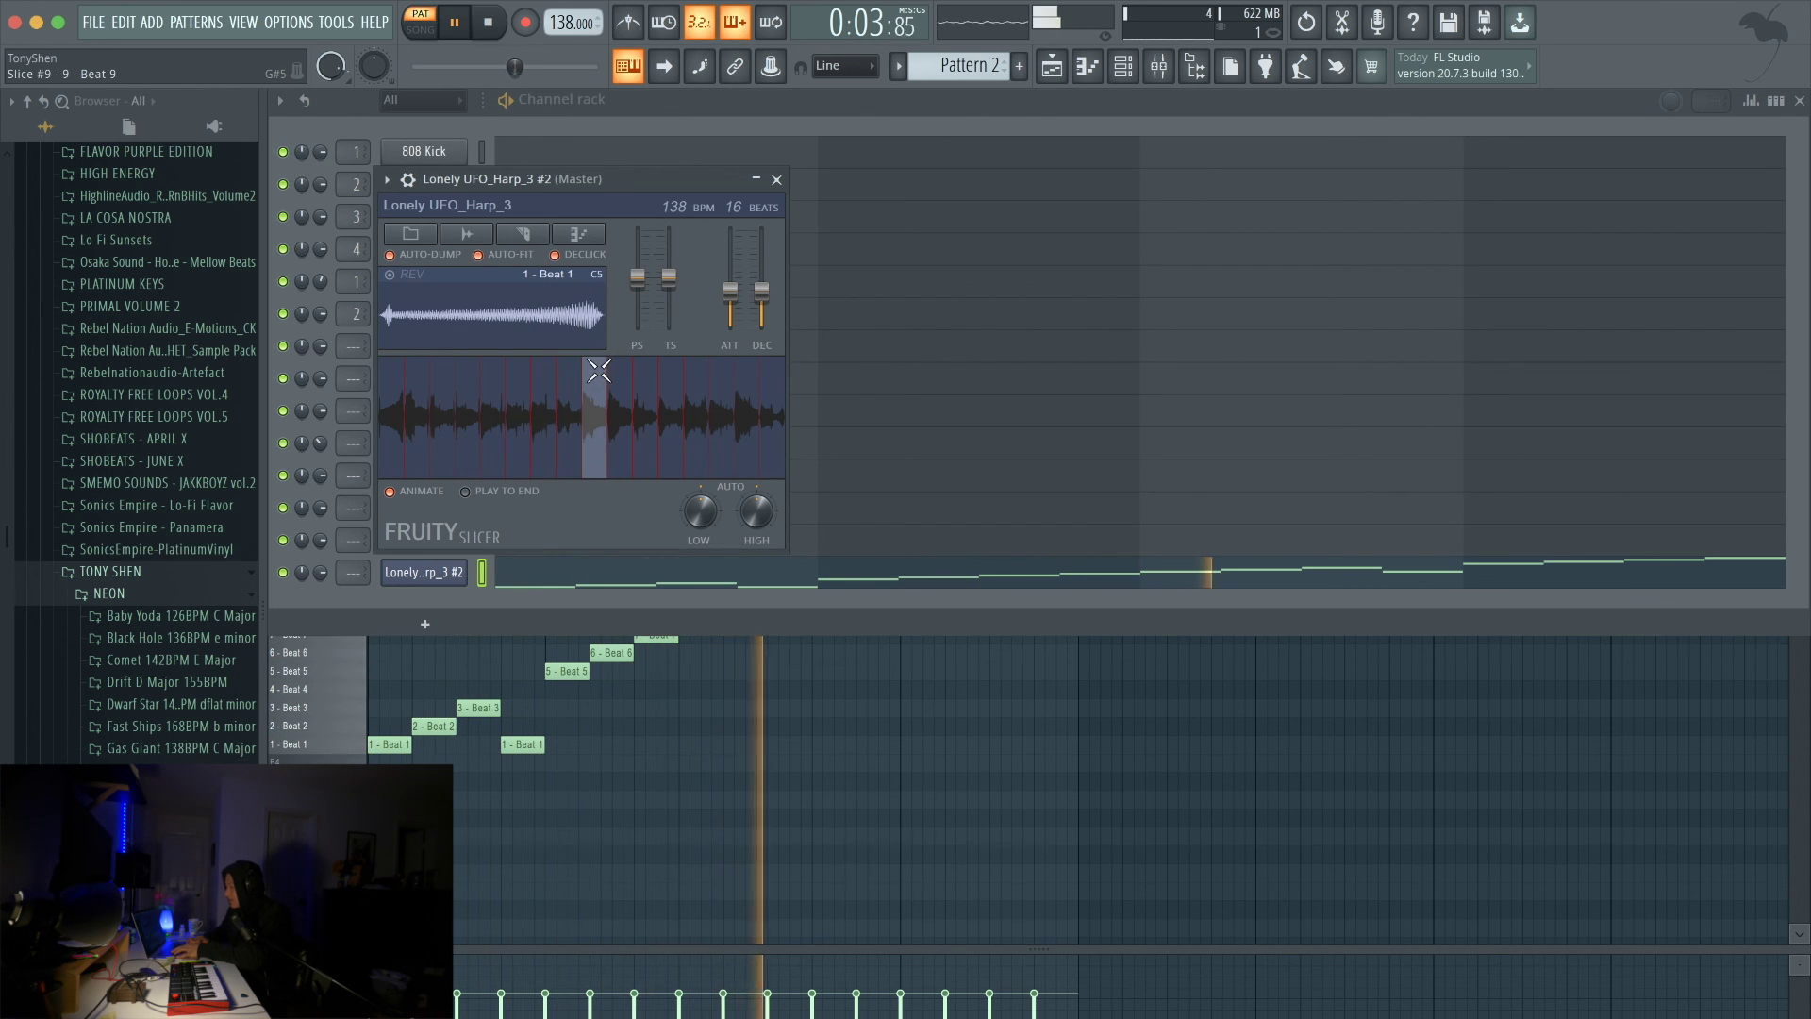
pyautogui.press('space')
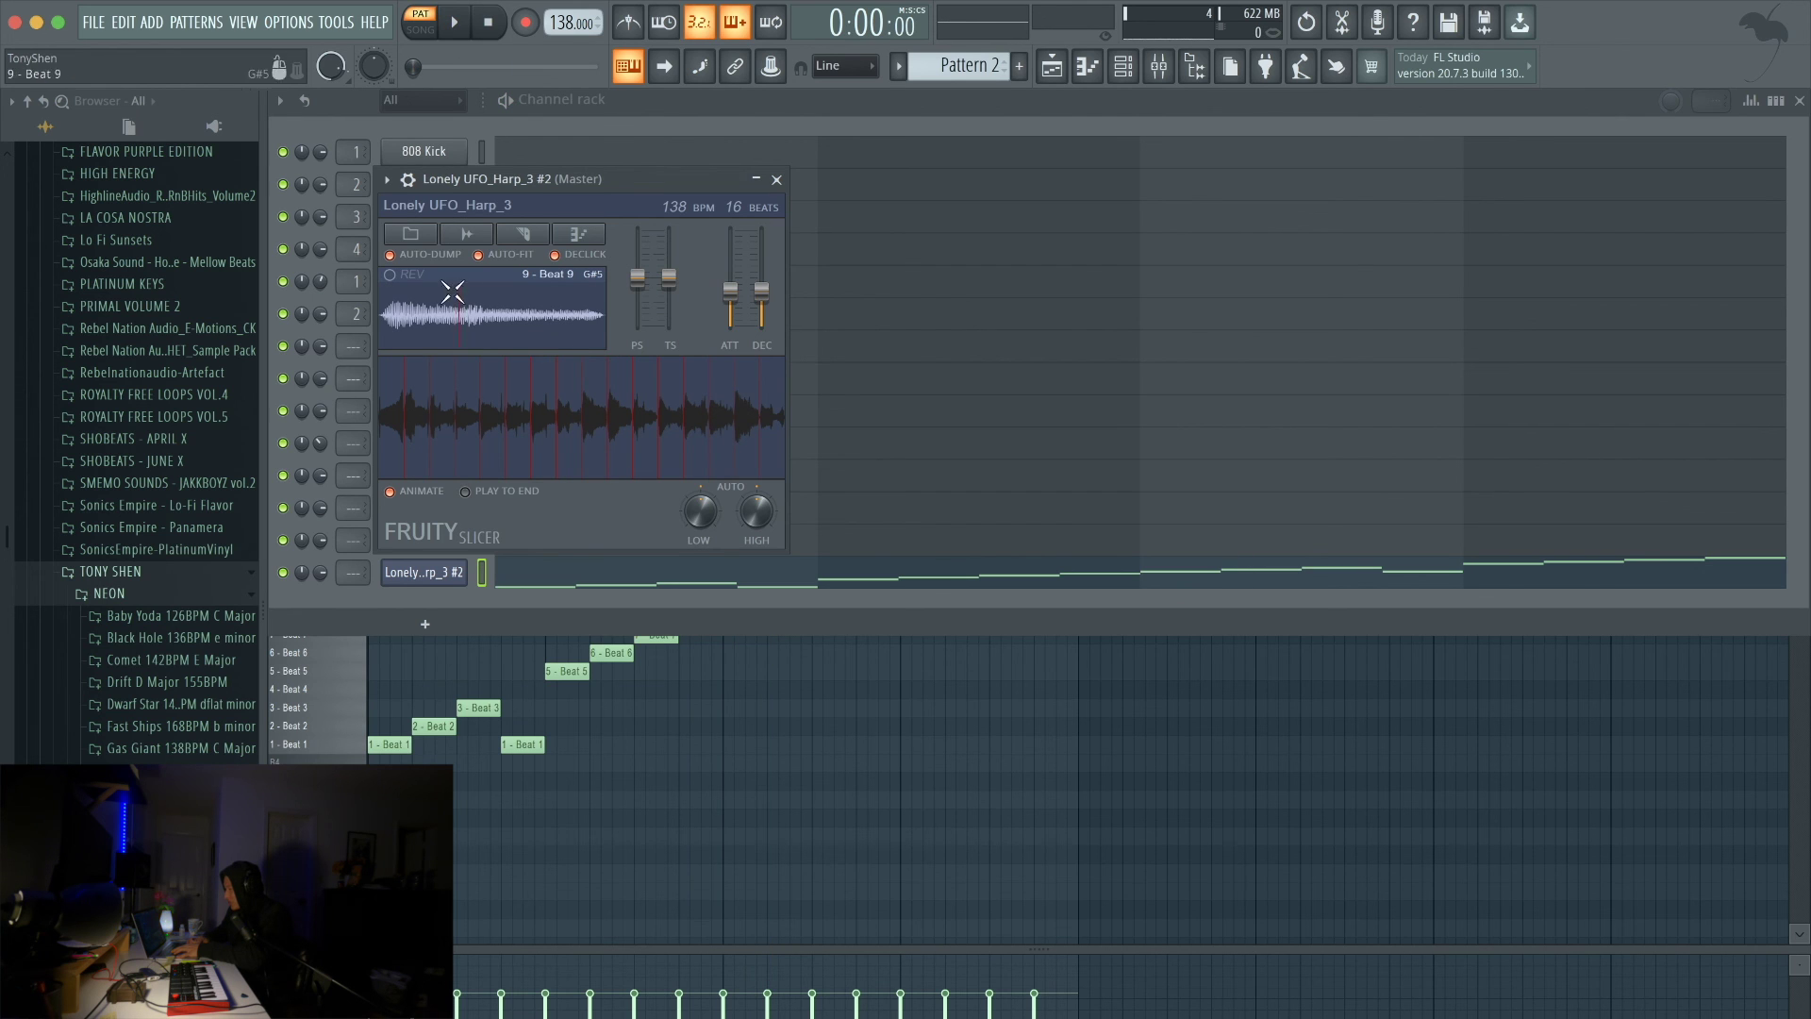
# Step: Reverse the Beat 9 slice as well and audition the pattern before closing the slicer
pyautogui.press('space')
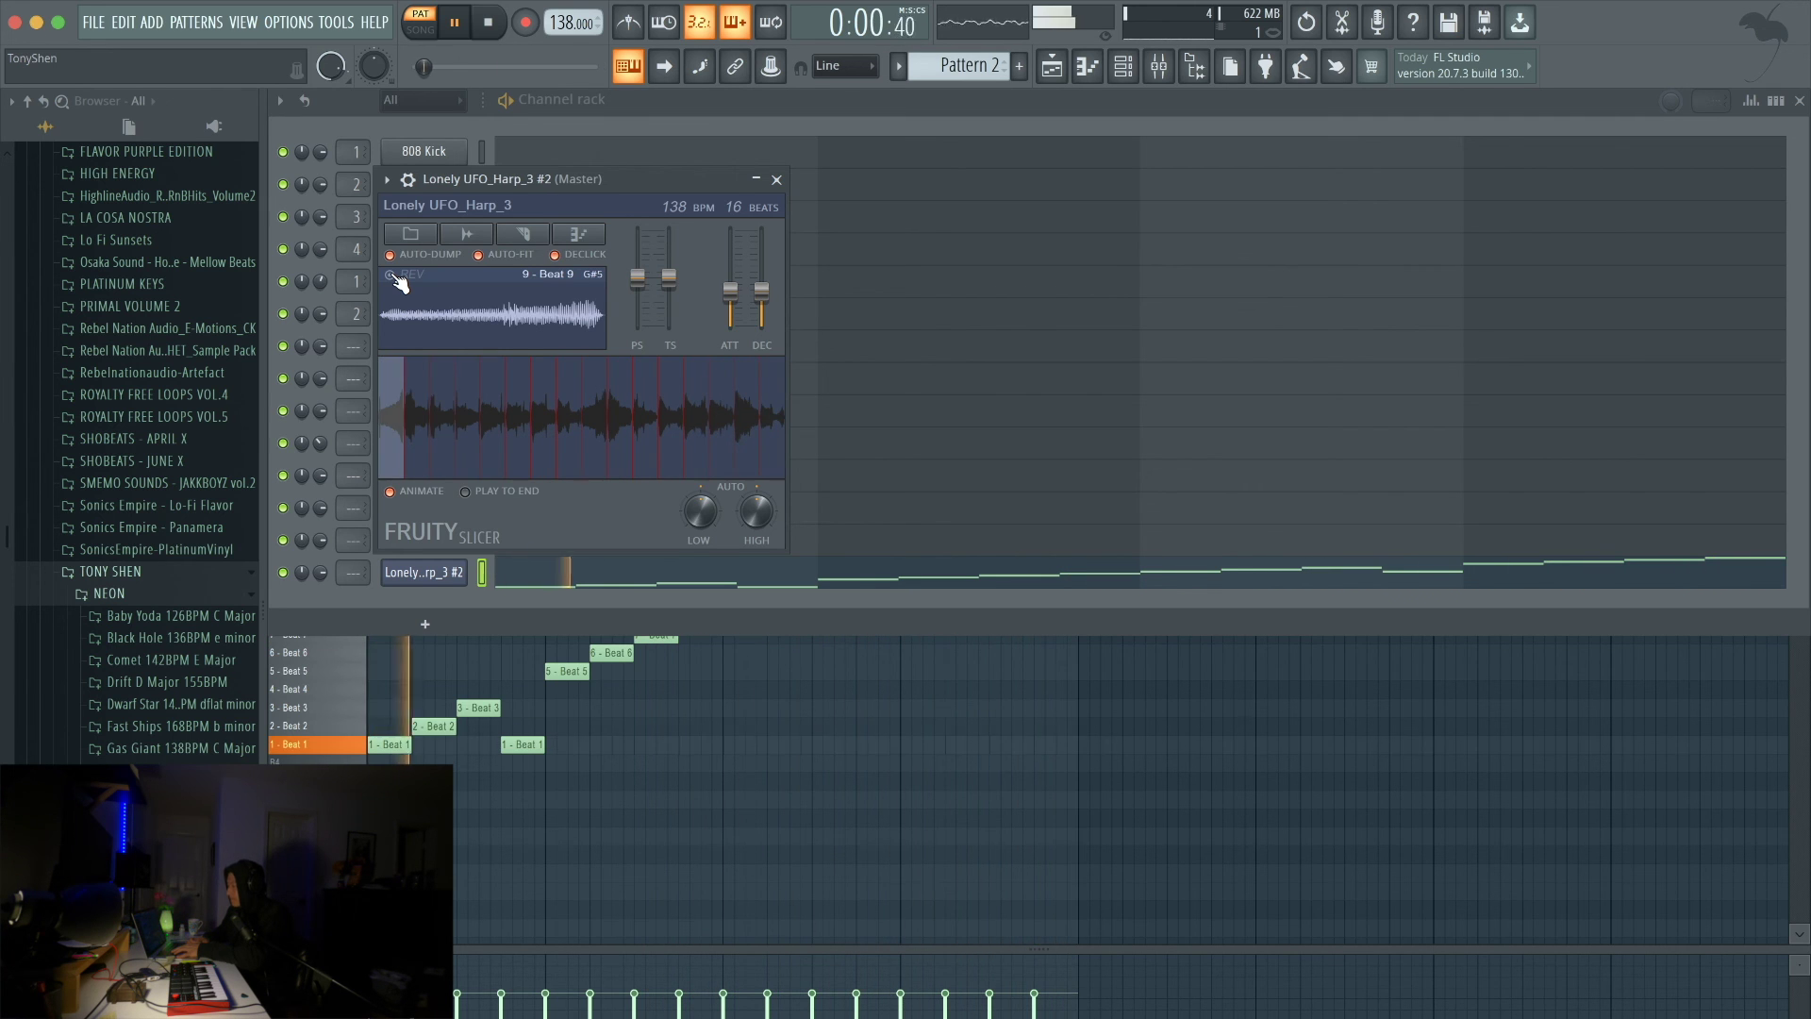
pyautogui.click(777, 179)
pyautogui.press('space')
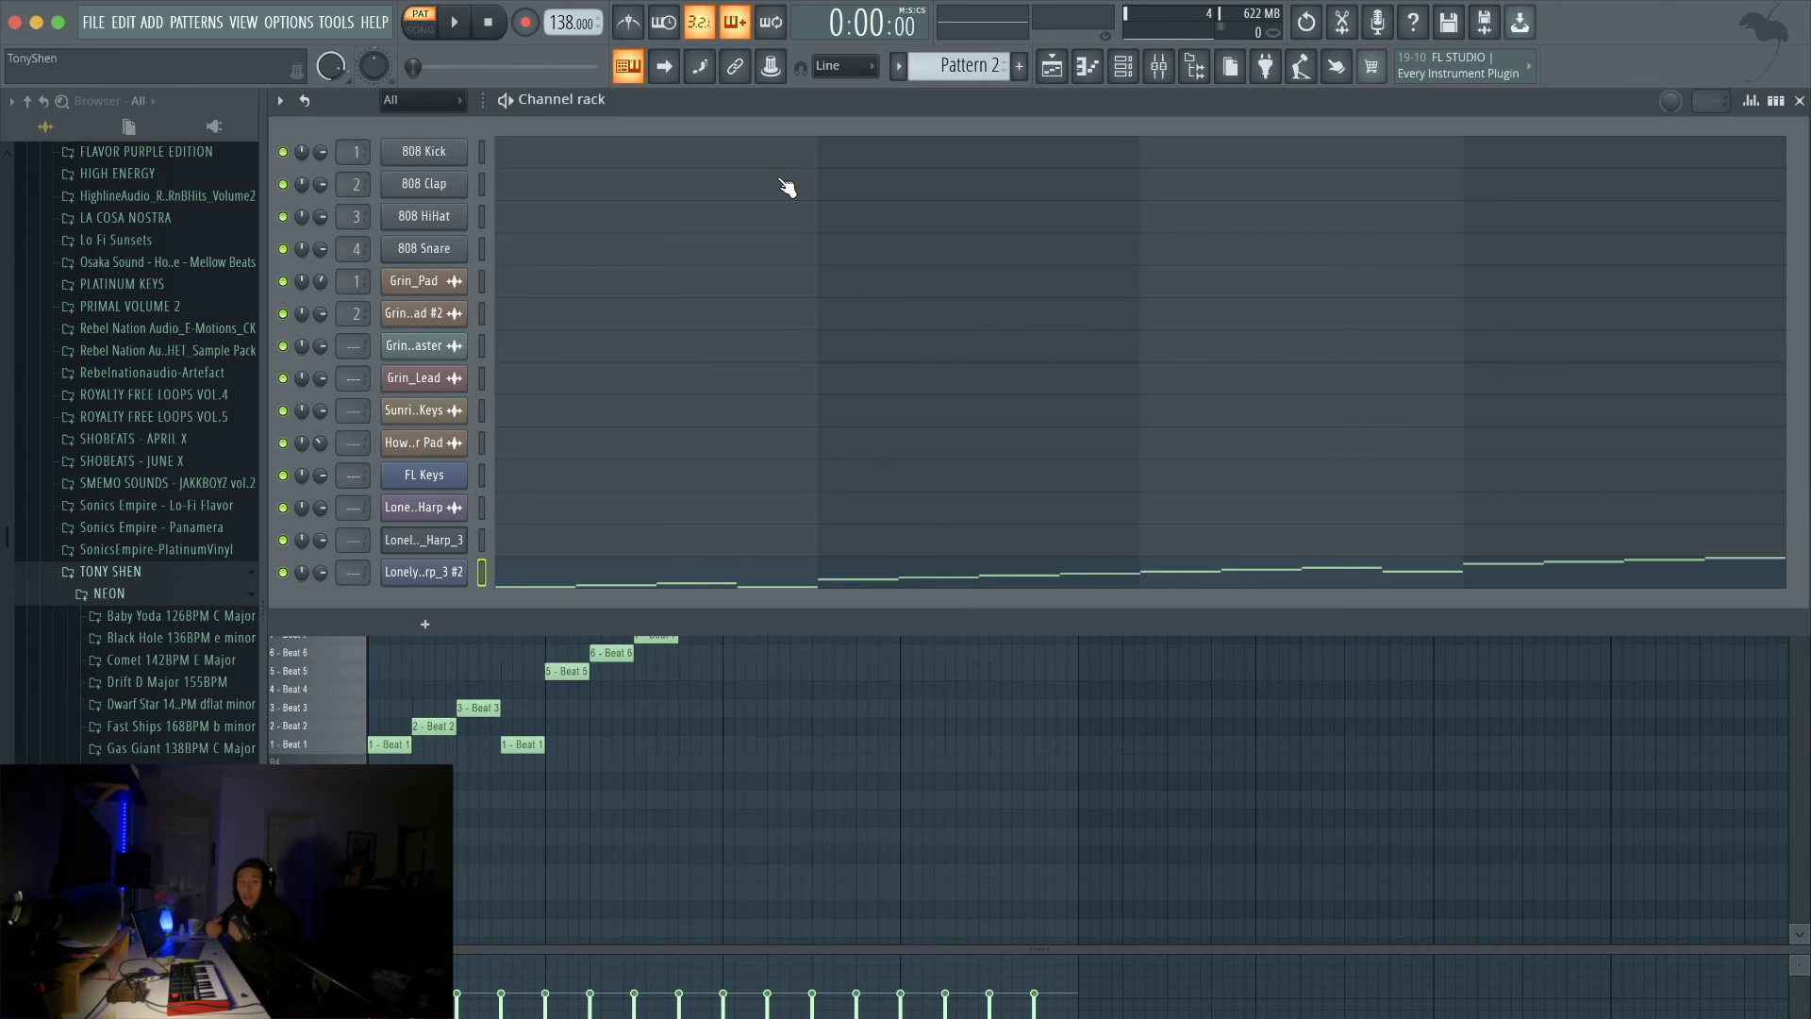